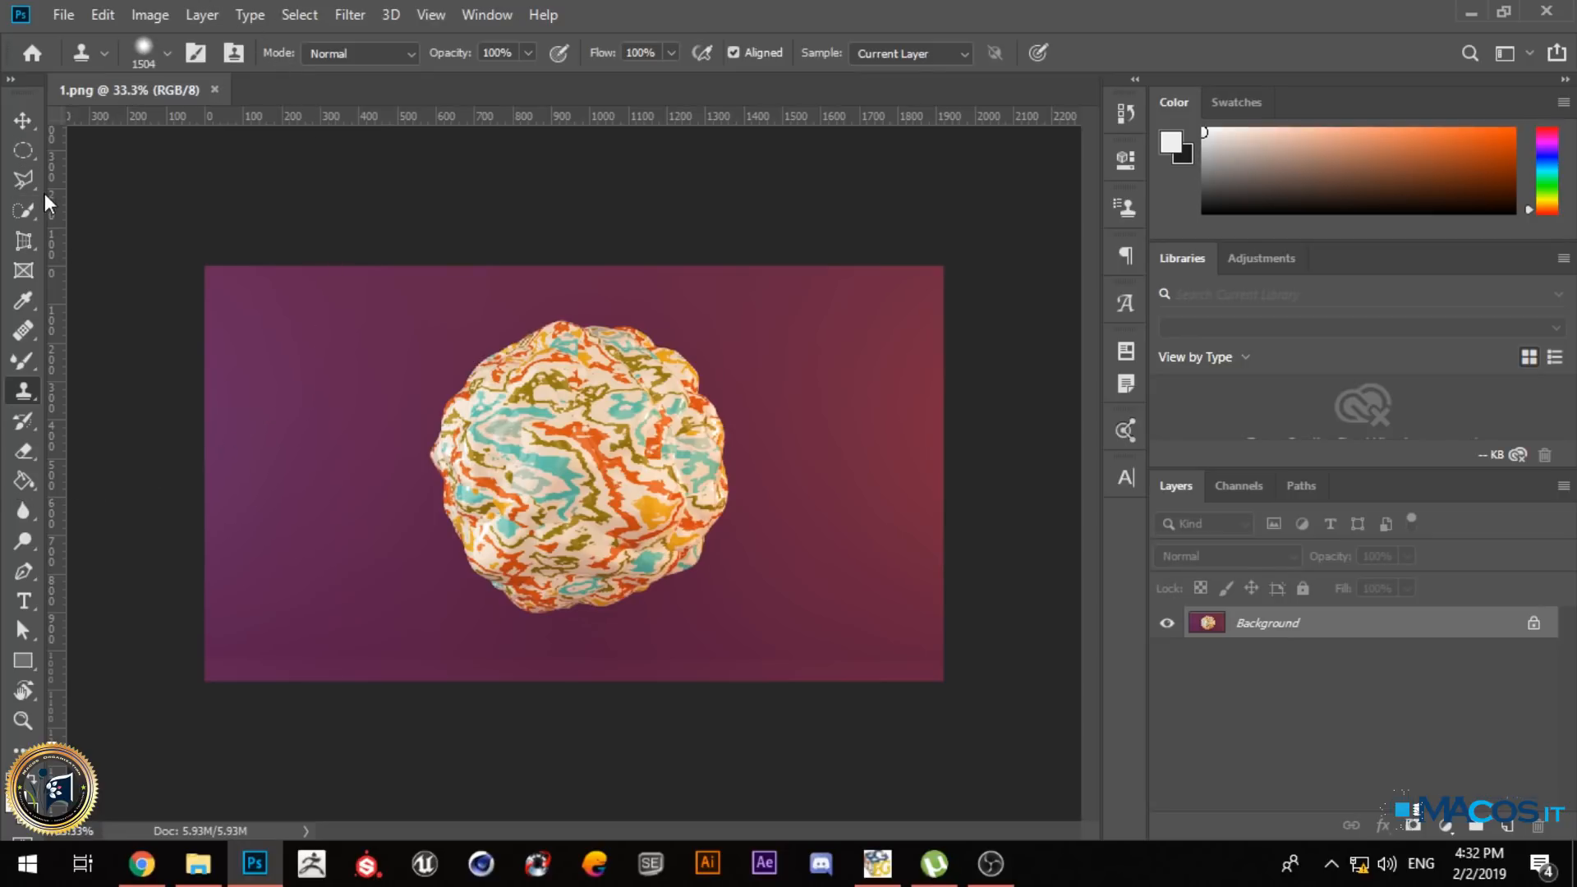
- Start a square 1:1 crop of the image with the Crop tool, framing the ball
click(32, 239)
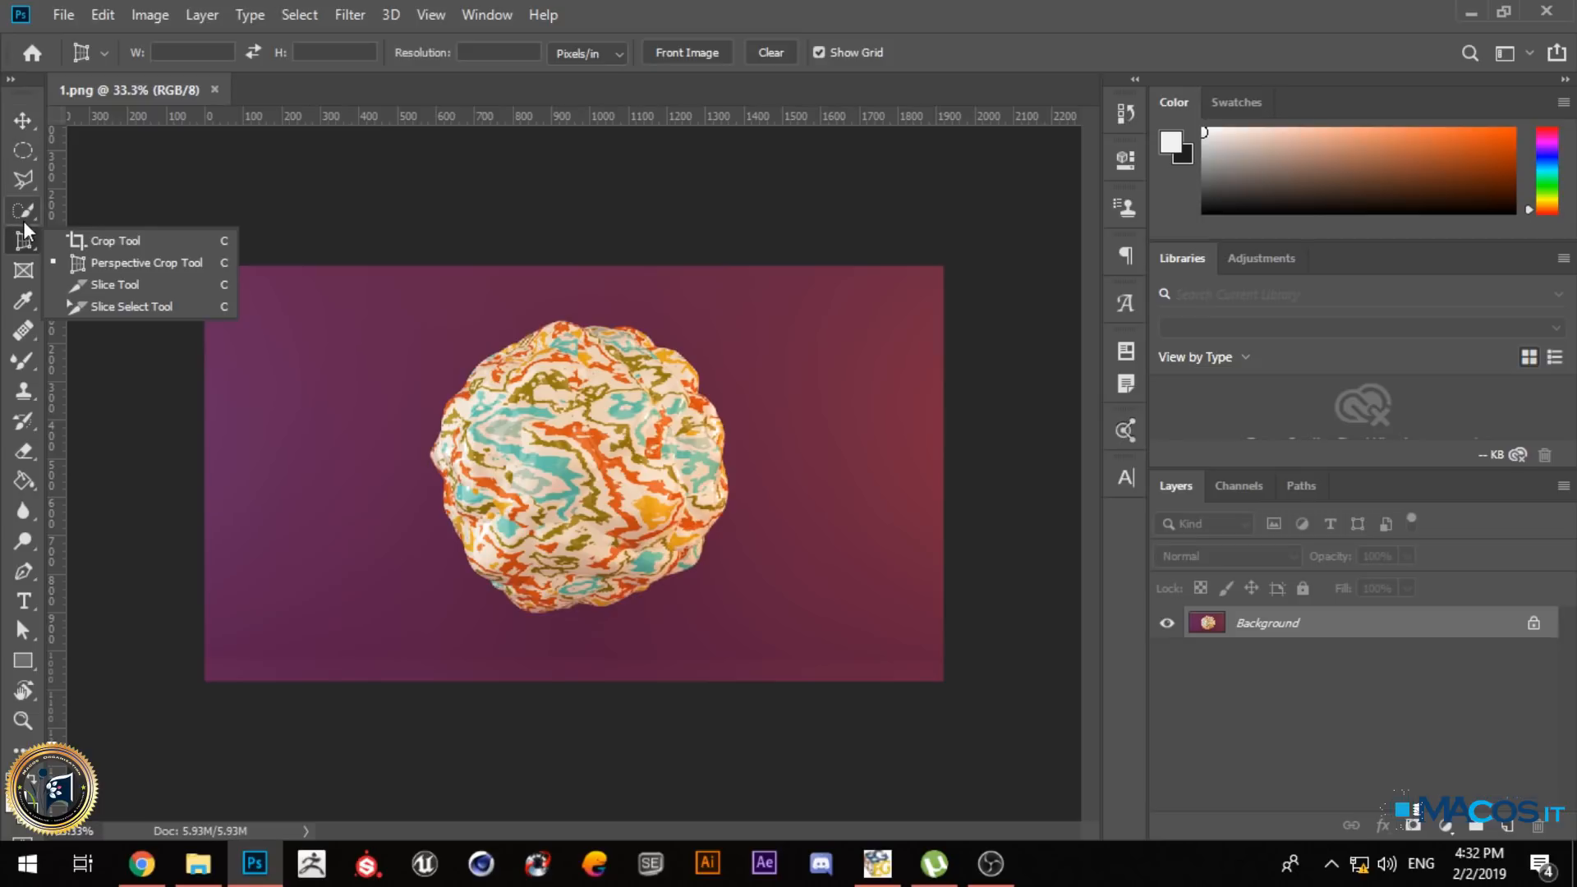
click(107, 241)
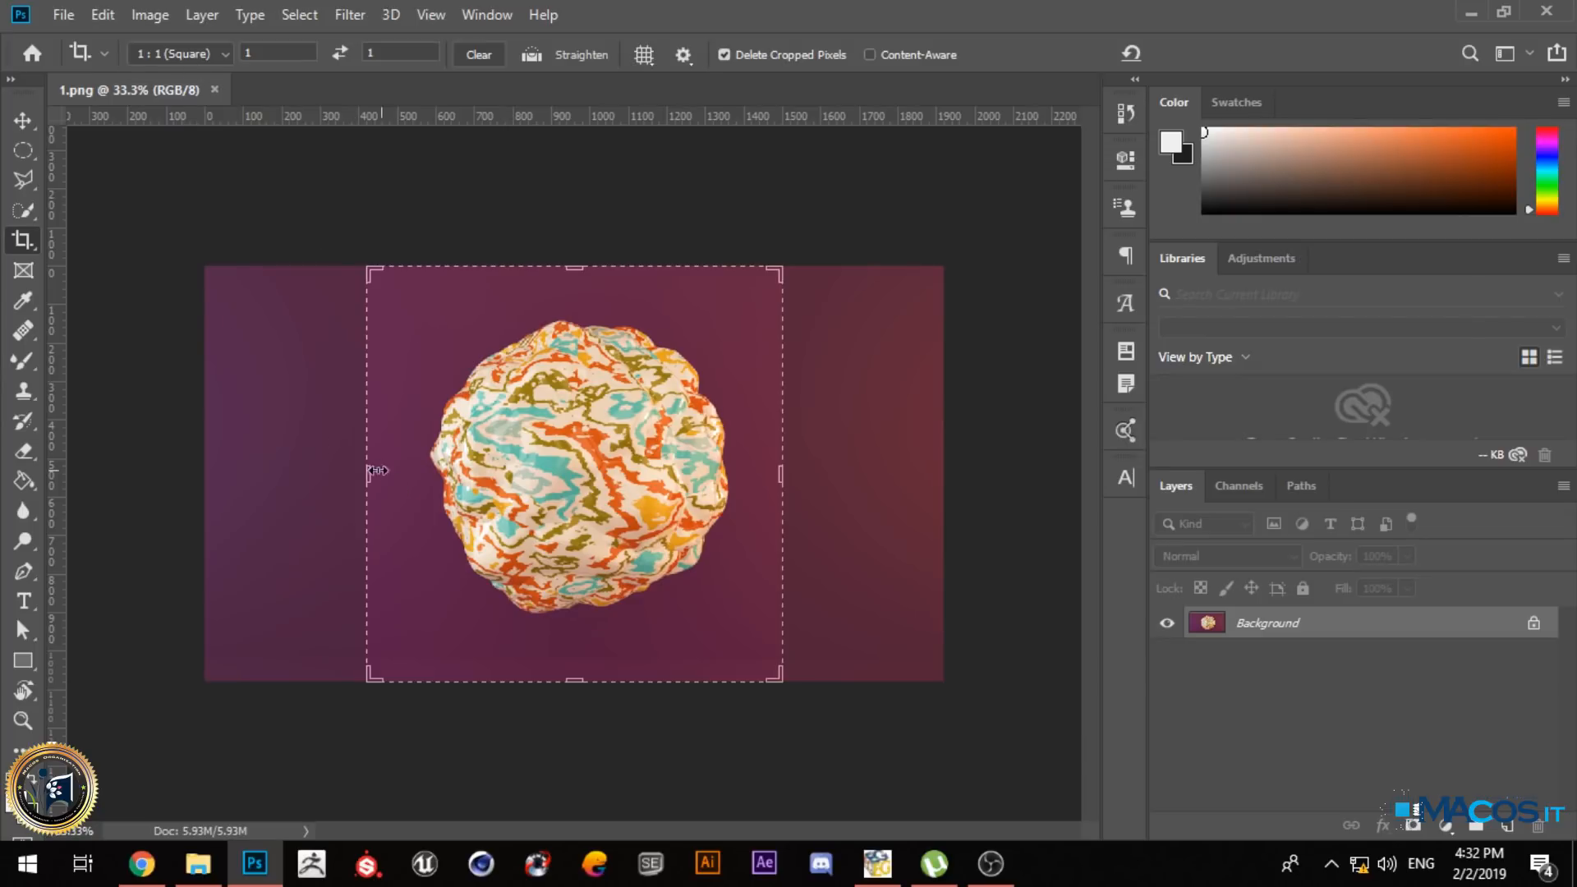
right_click(22, 241)
click(115, 240)
mouse_move(369, 470)
mouse_down()
mouse_move(278, 468)
mouse_move(395, 473)
mouse_up()
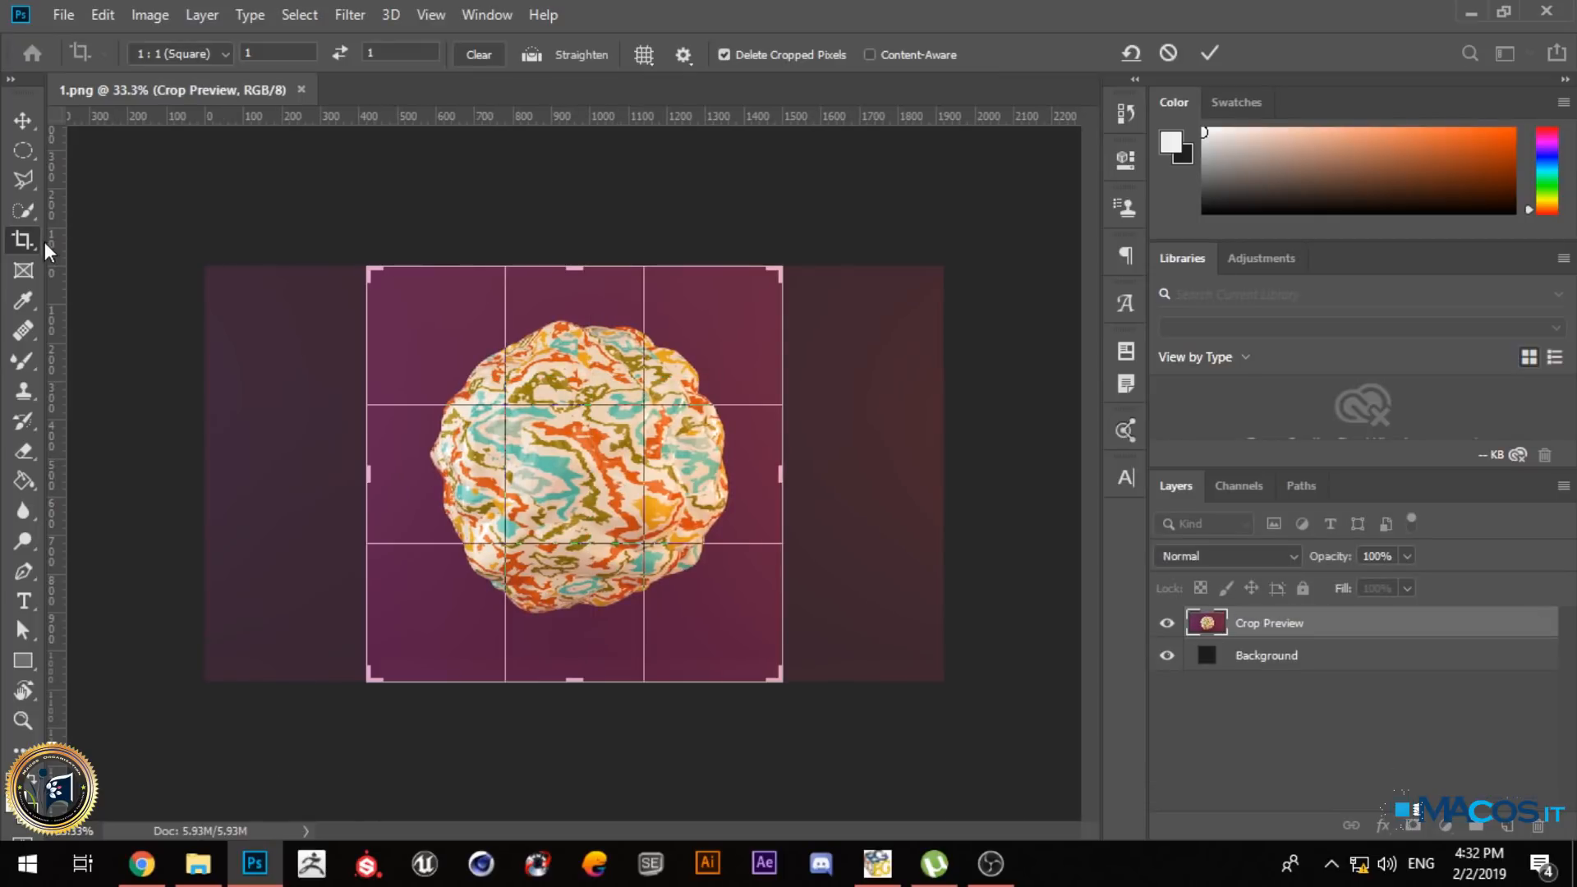
- Set the crop ratio to 16:9, try narrowing the crop frame from its left edge, and undo that adjustment
click(180, 54)
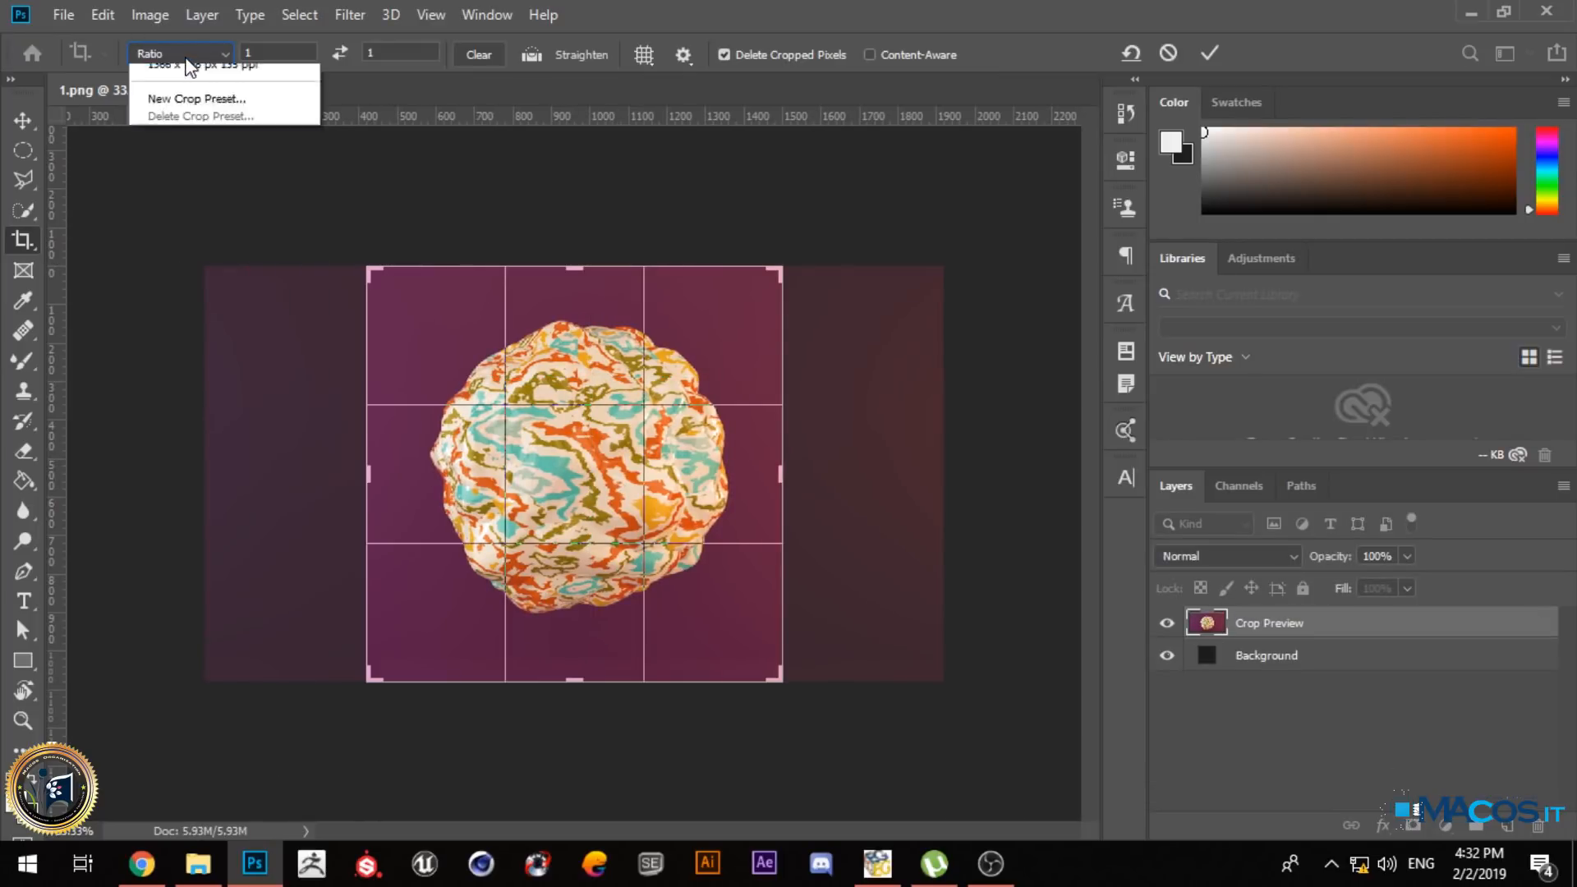
click(162, 212)
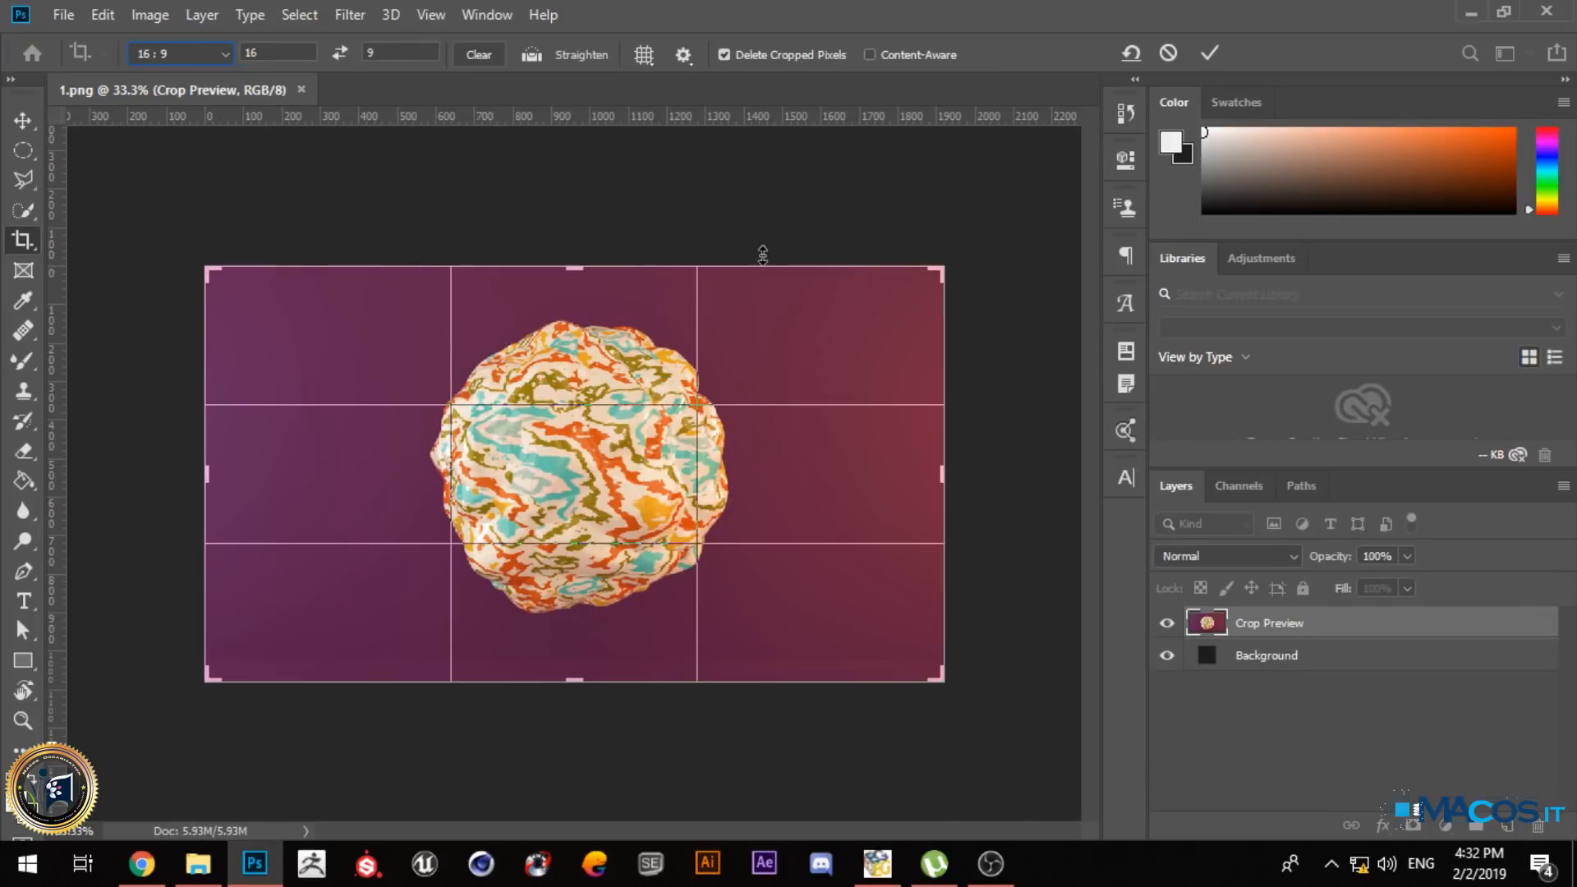
drag(210, 478, 251, 472)
key(ctrl+z)
- Clear the crop ratio and try a free crop that narrows both sides around the ball, undoing the applied crop
click(479, 54)
drag(207, 474, 361, 513)
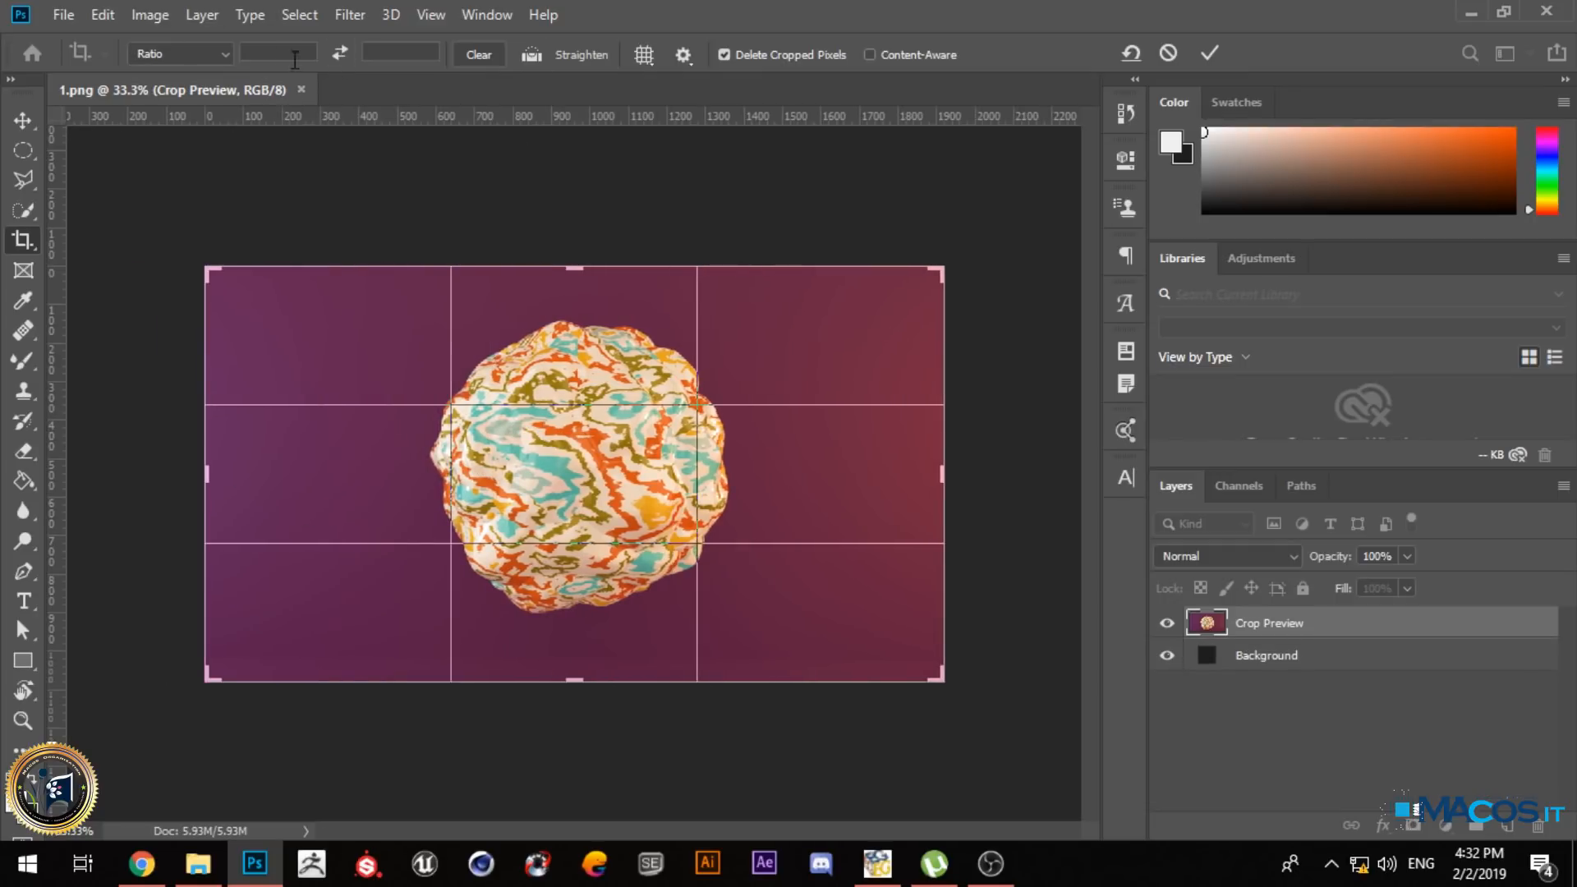
drag(201, 475, 309, 488)
drag(835, 491, 744, 500)
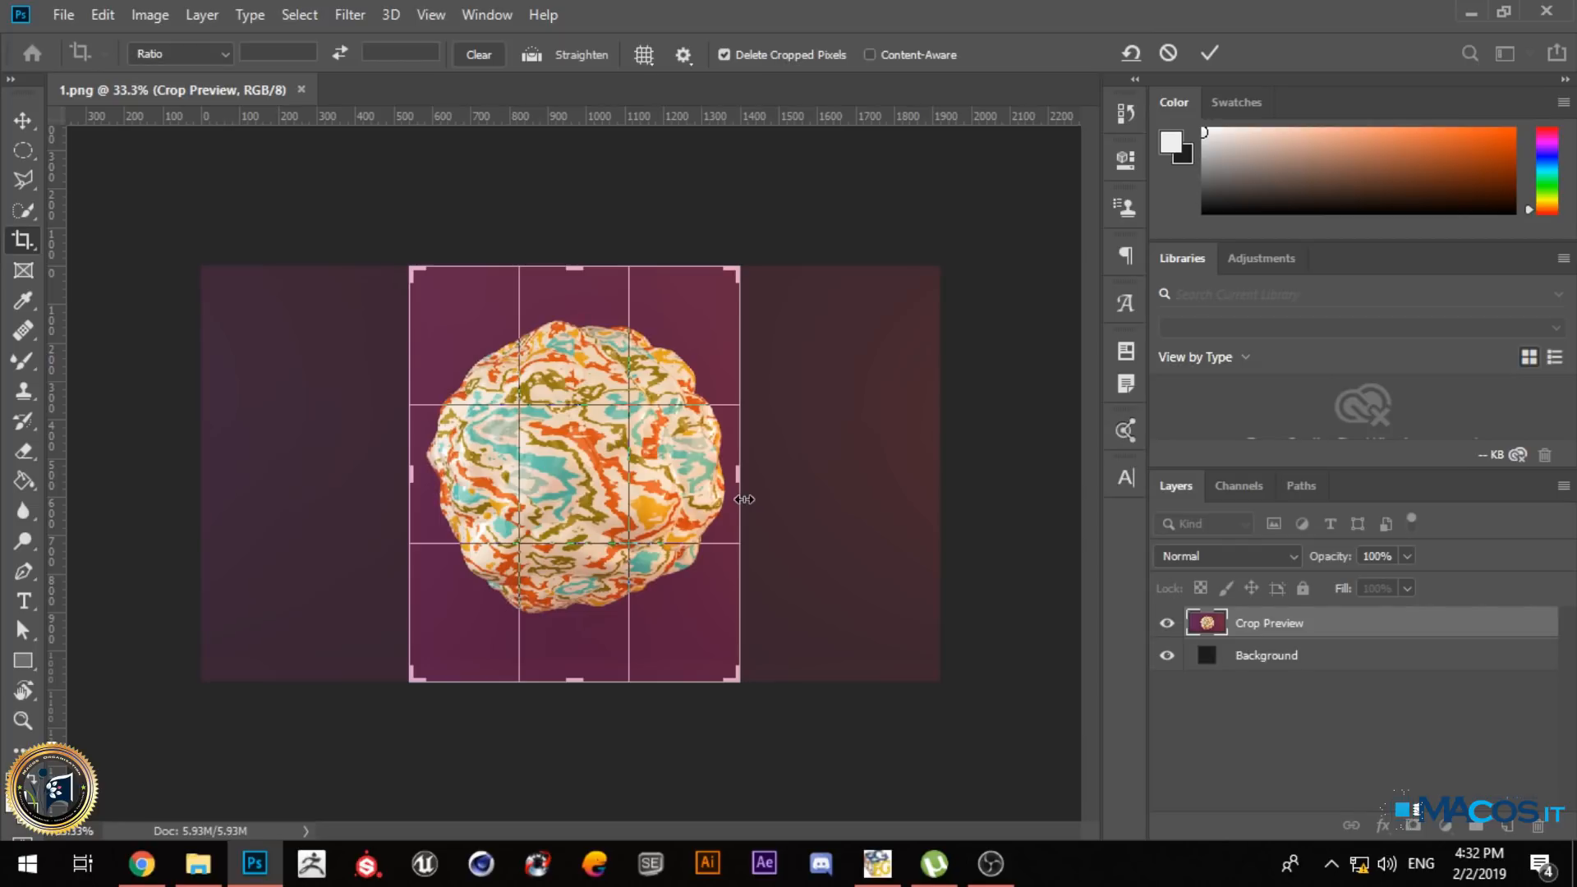
click(14, 115)
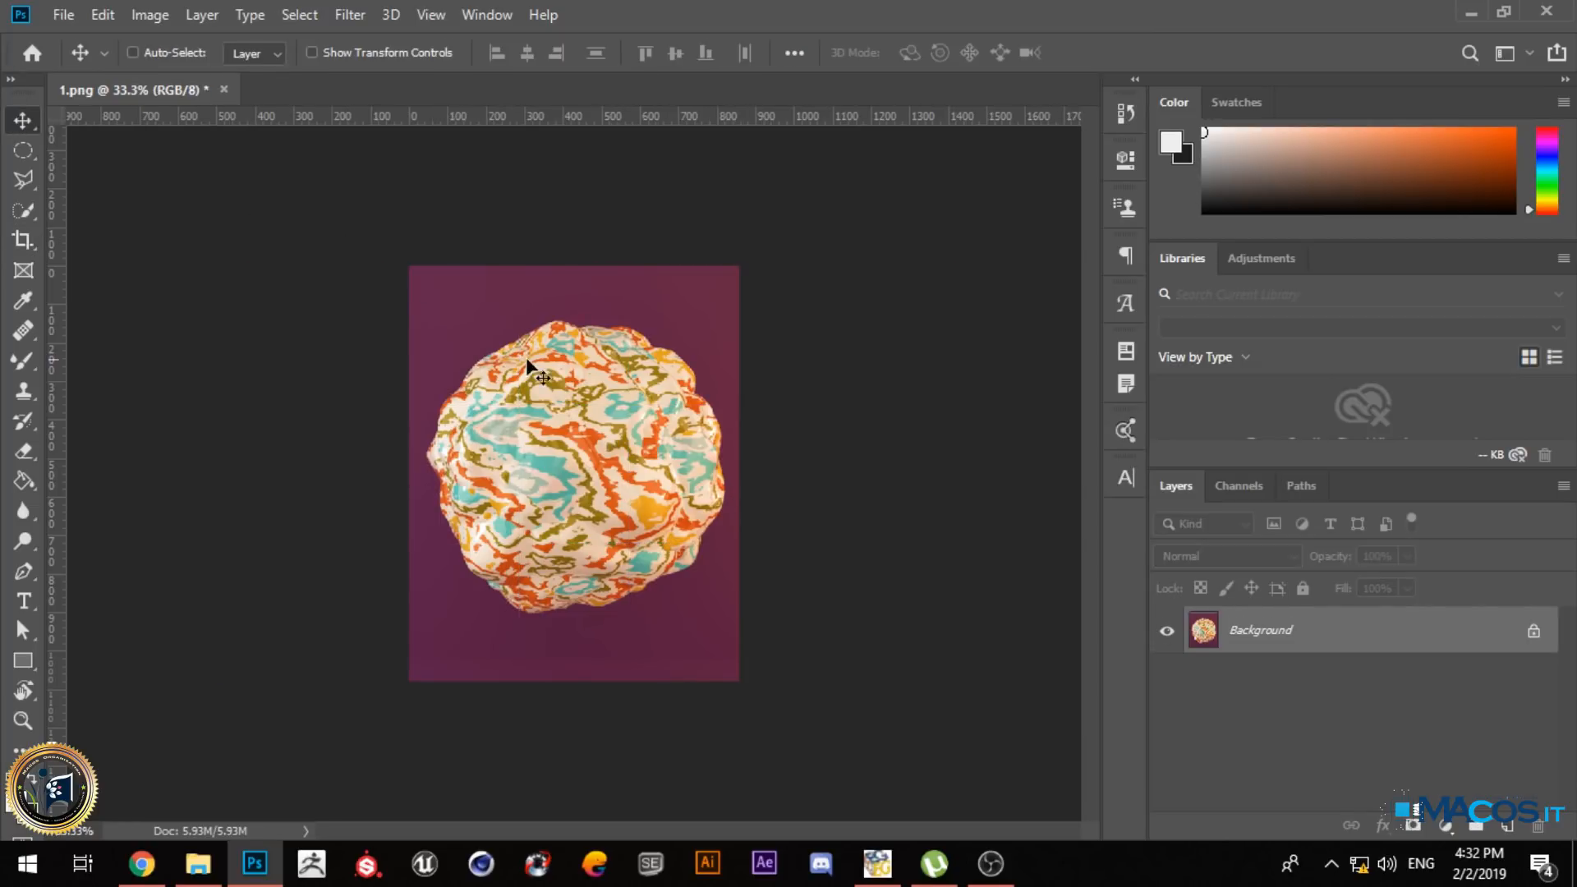
key(ctrl+z)
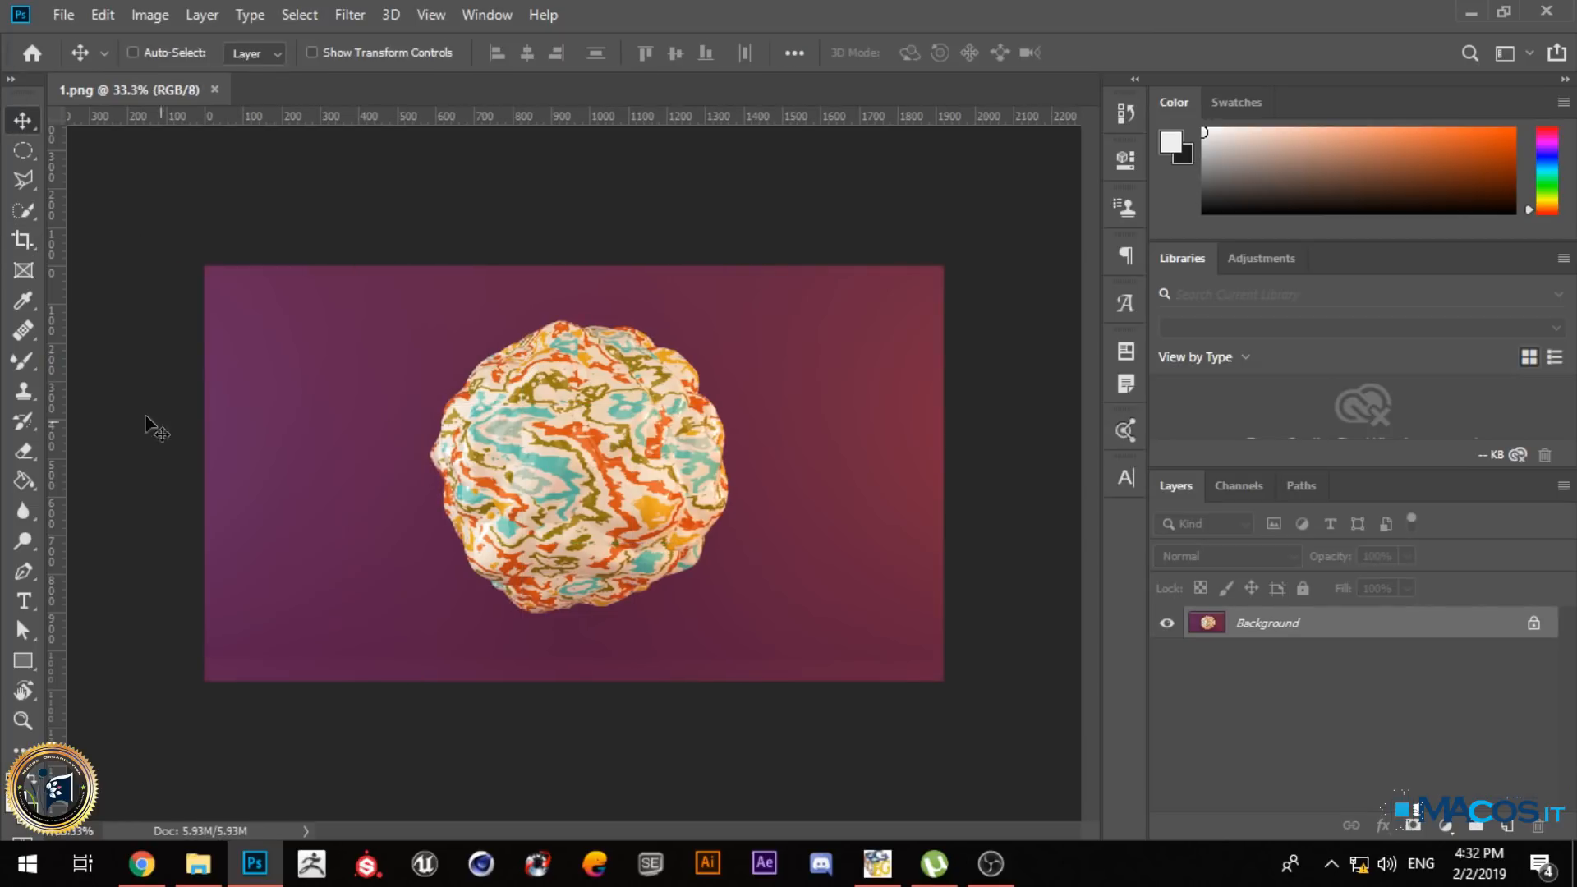
- Try cropping the image around the ball by narrowing both sides, and again with a freely drawn rectangular frame
click(21, 243)
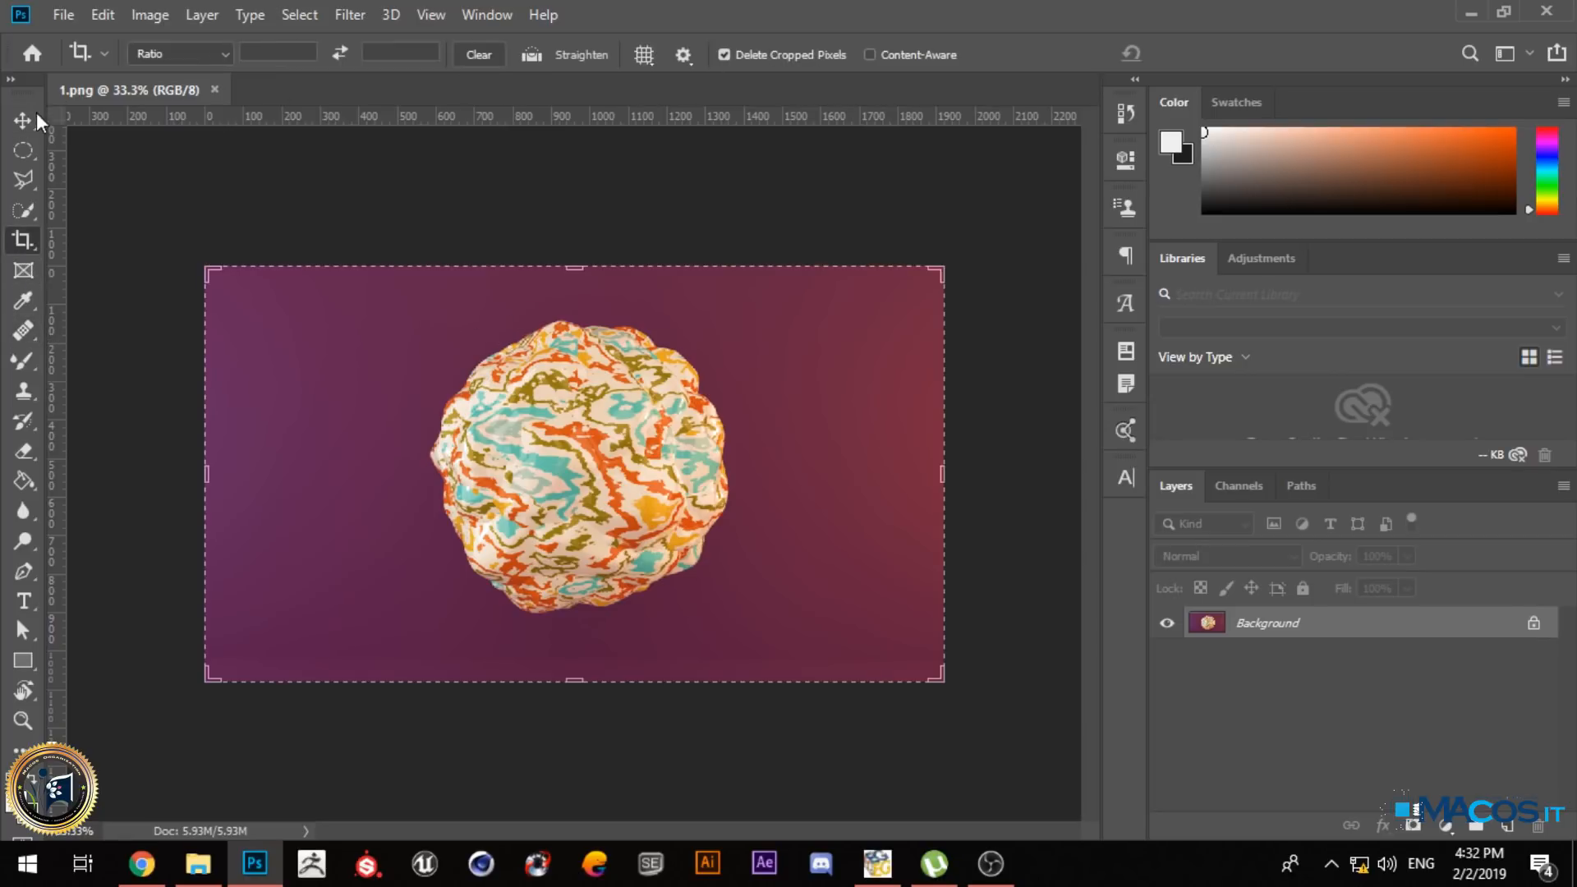
drag(206, 474, 309, 474)
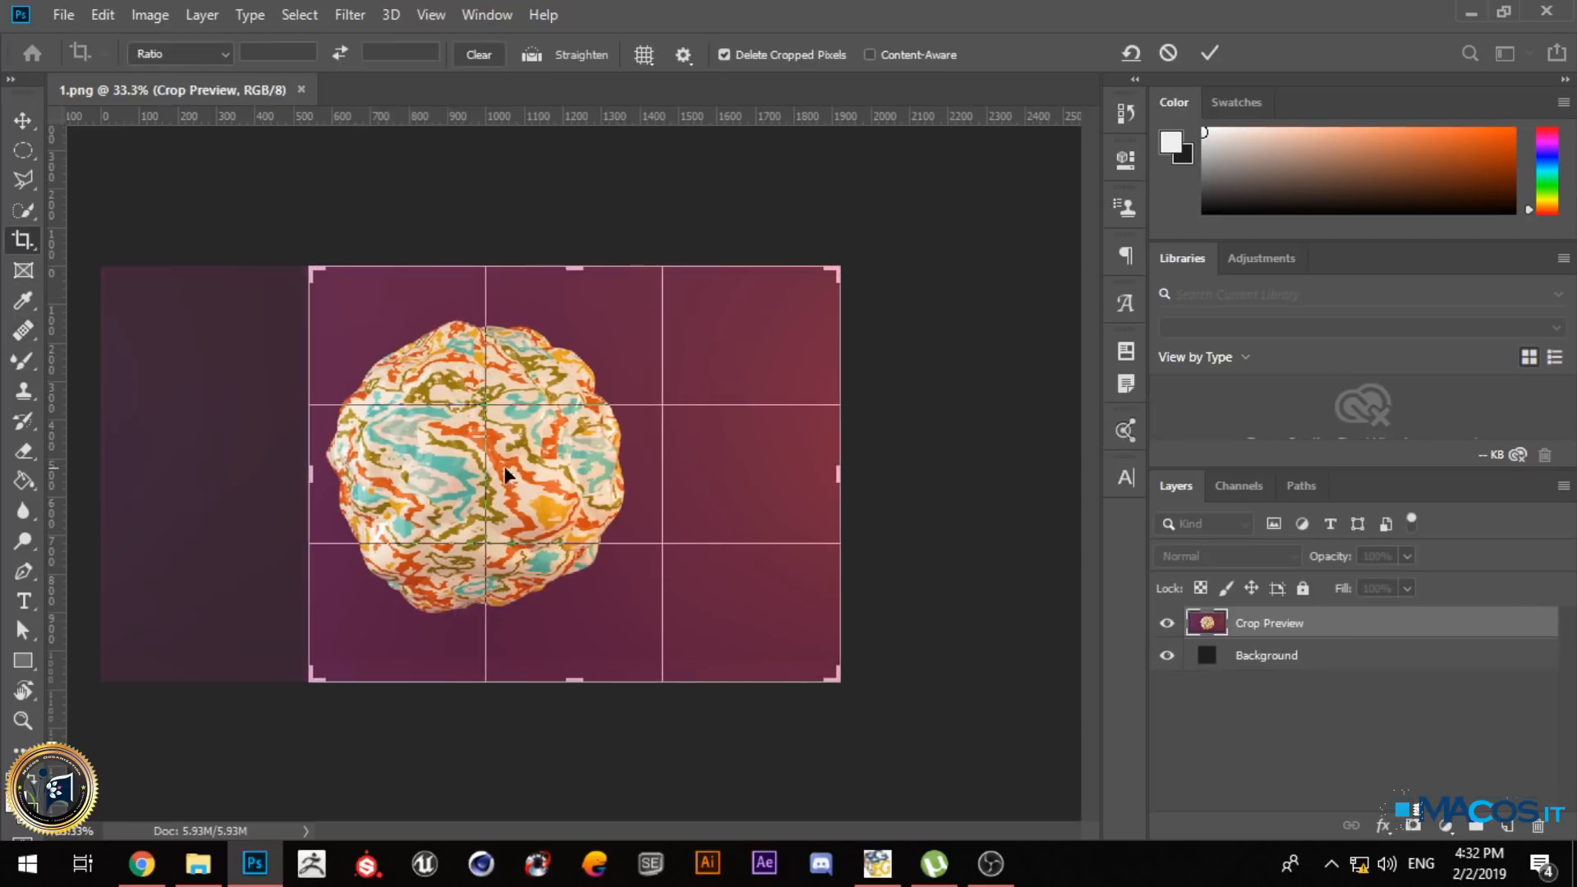
drag(852, 457, 740, 468)
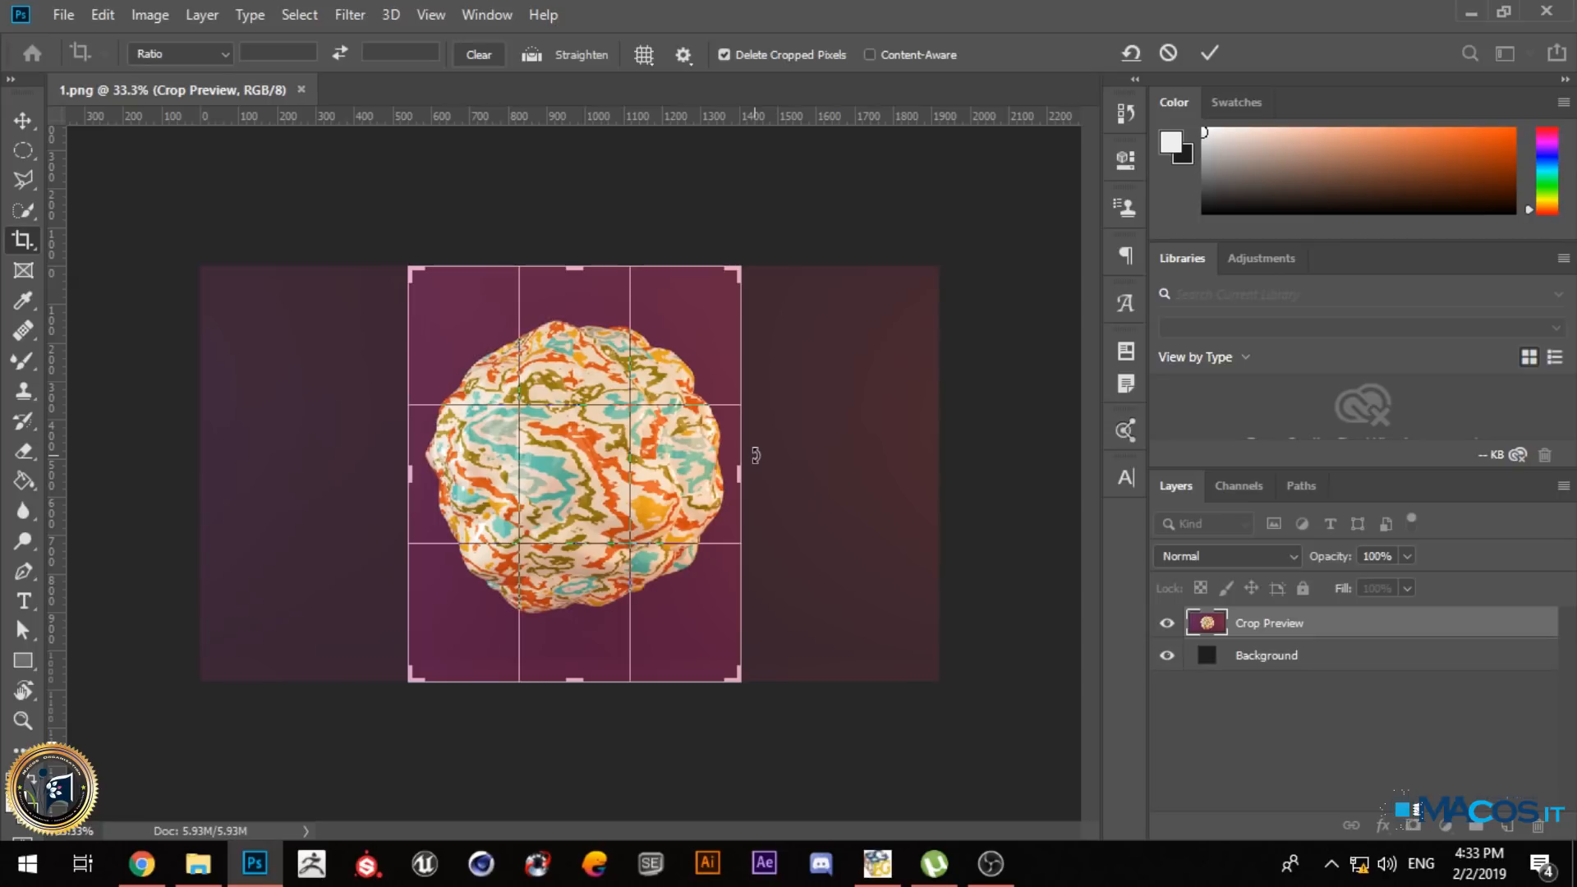
click(1209, 53)
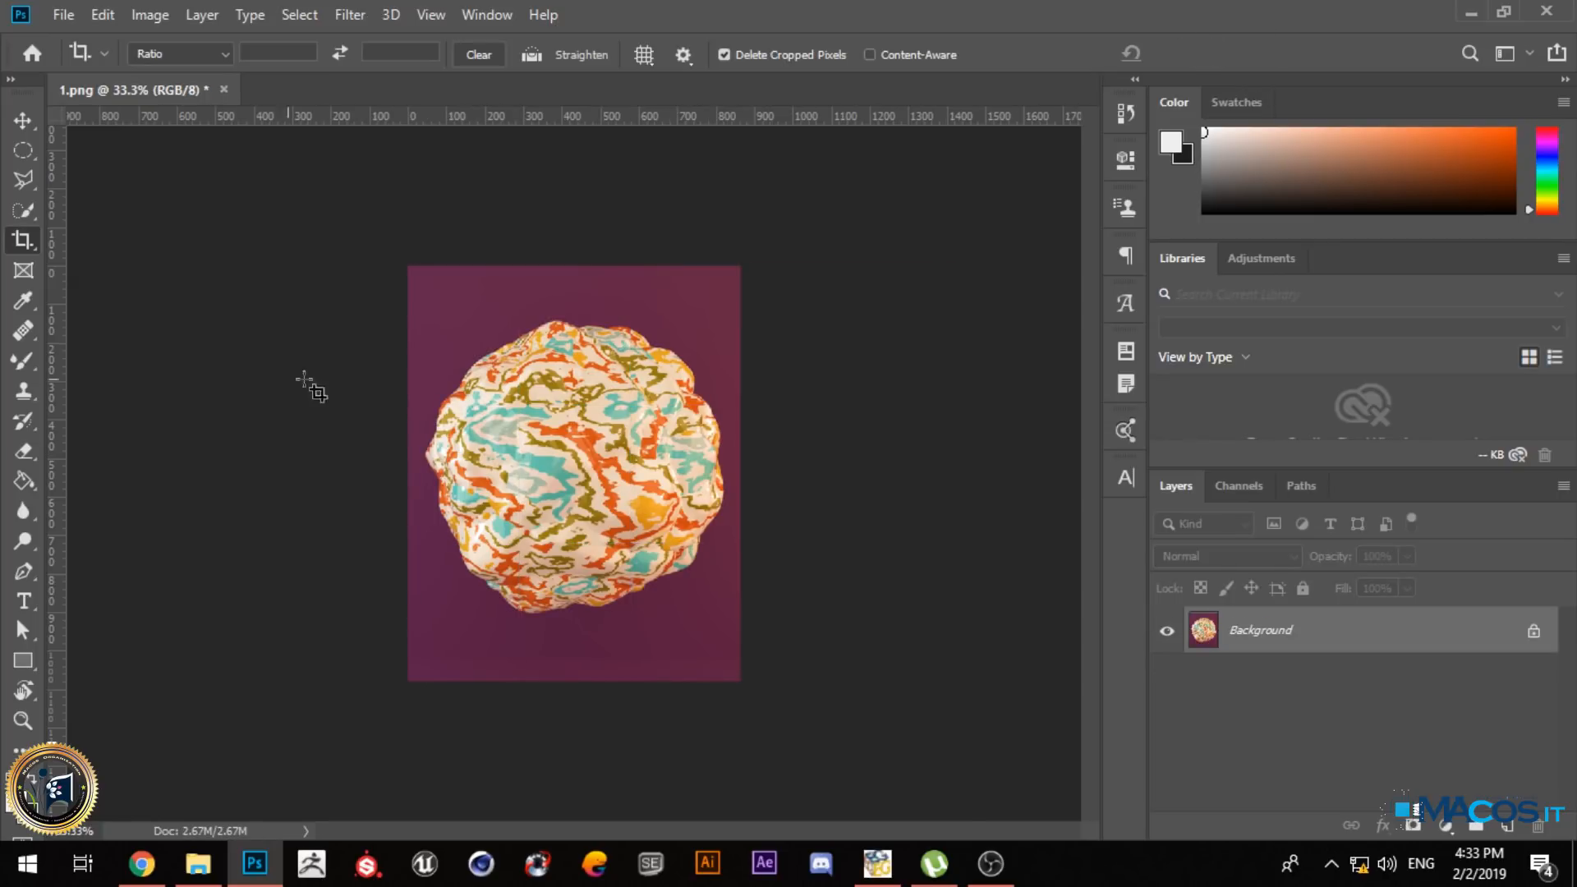
drag(380, 330, 774, 639)
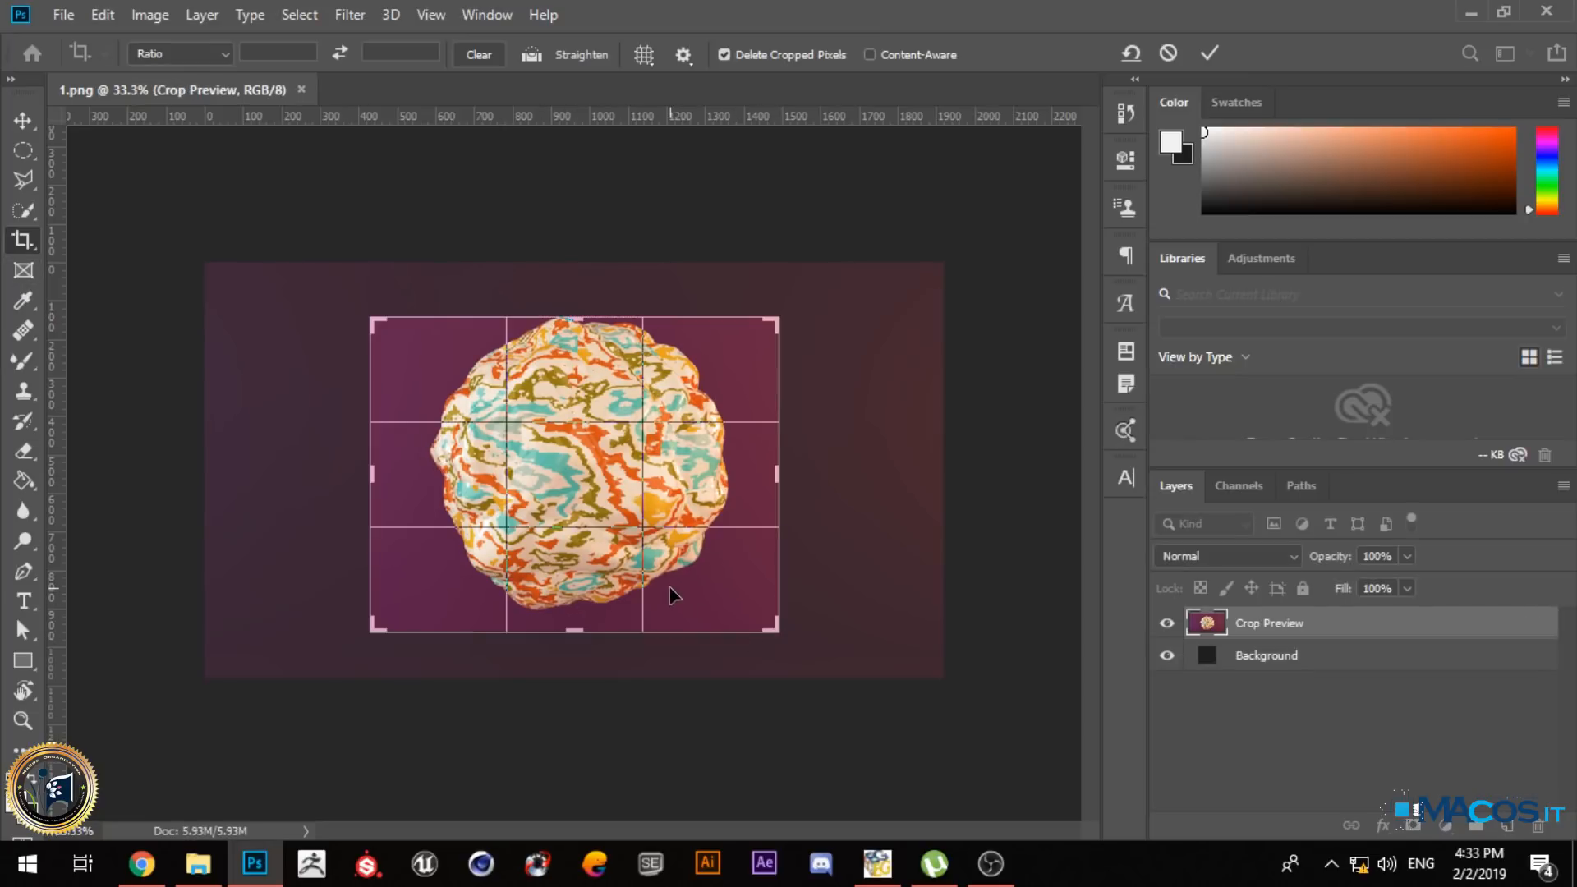
key(Return)
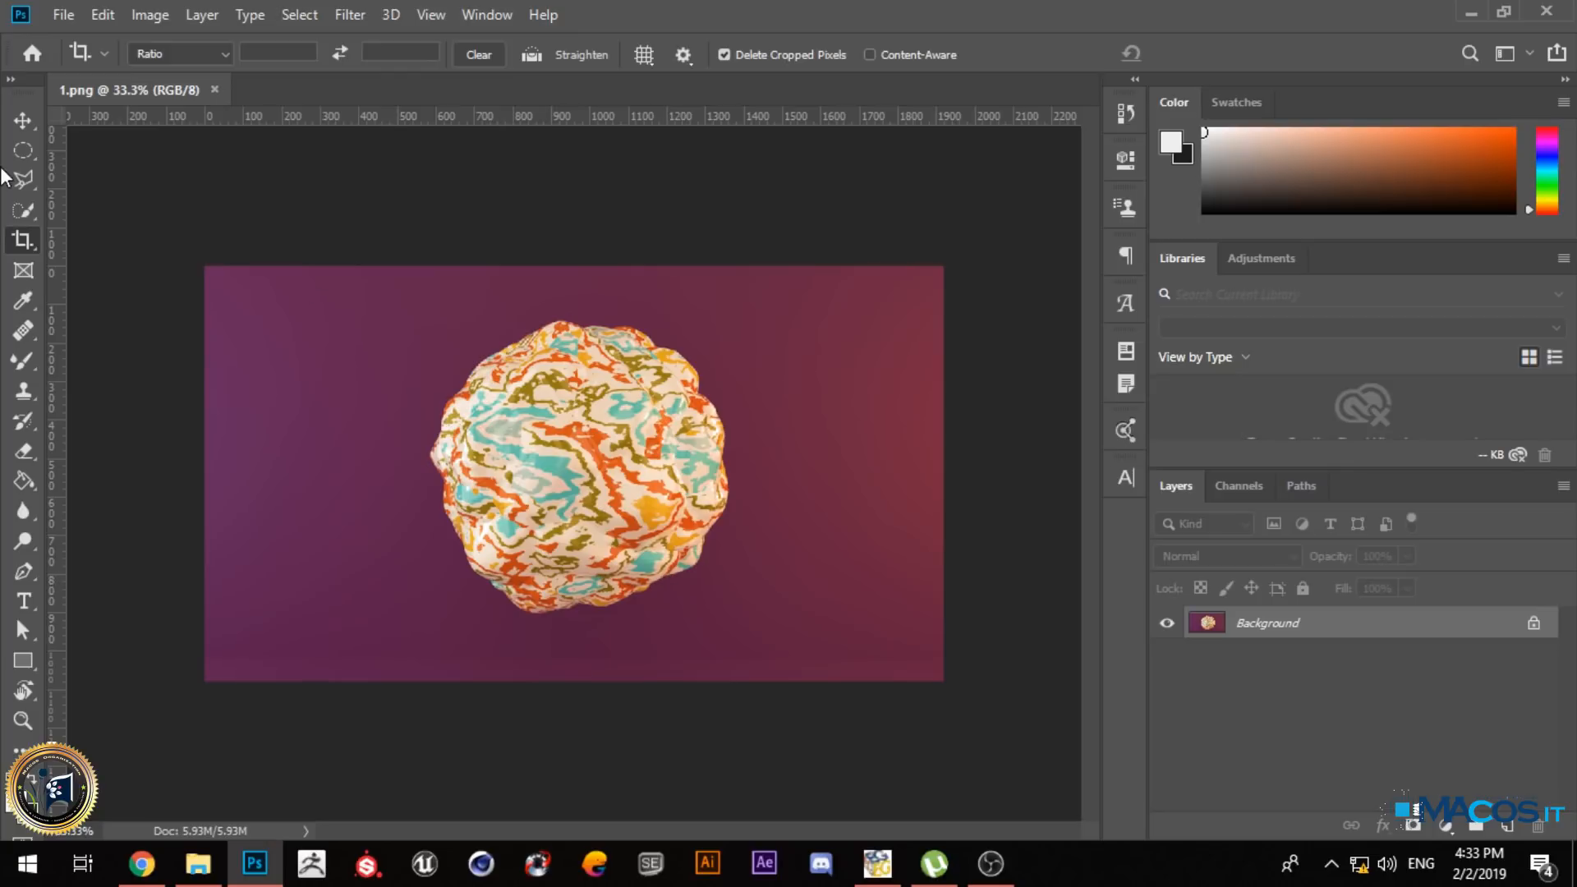
- Crop the image's left and right sides in toward the ball with the Crop tool and undo the crop
right_click(24, 242)
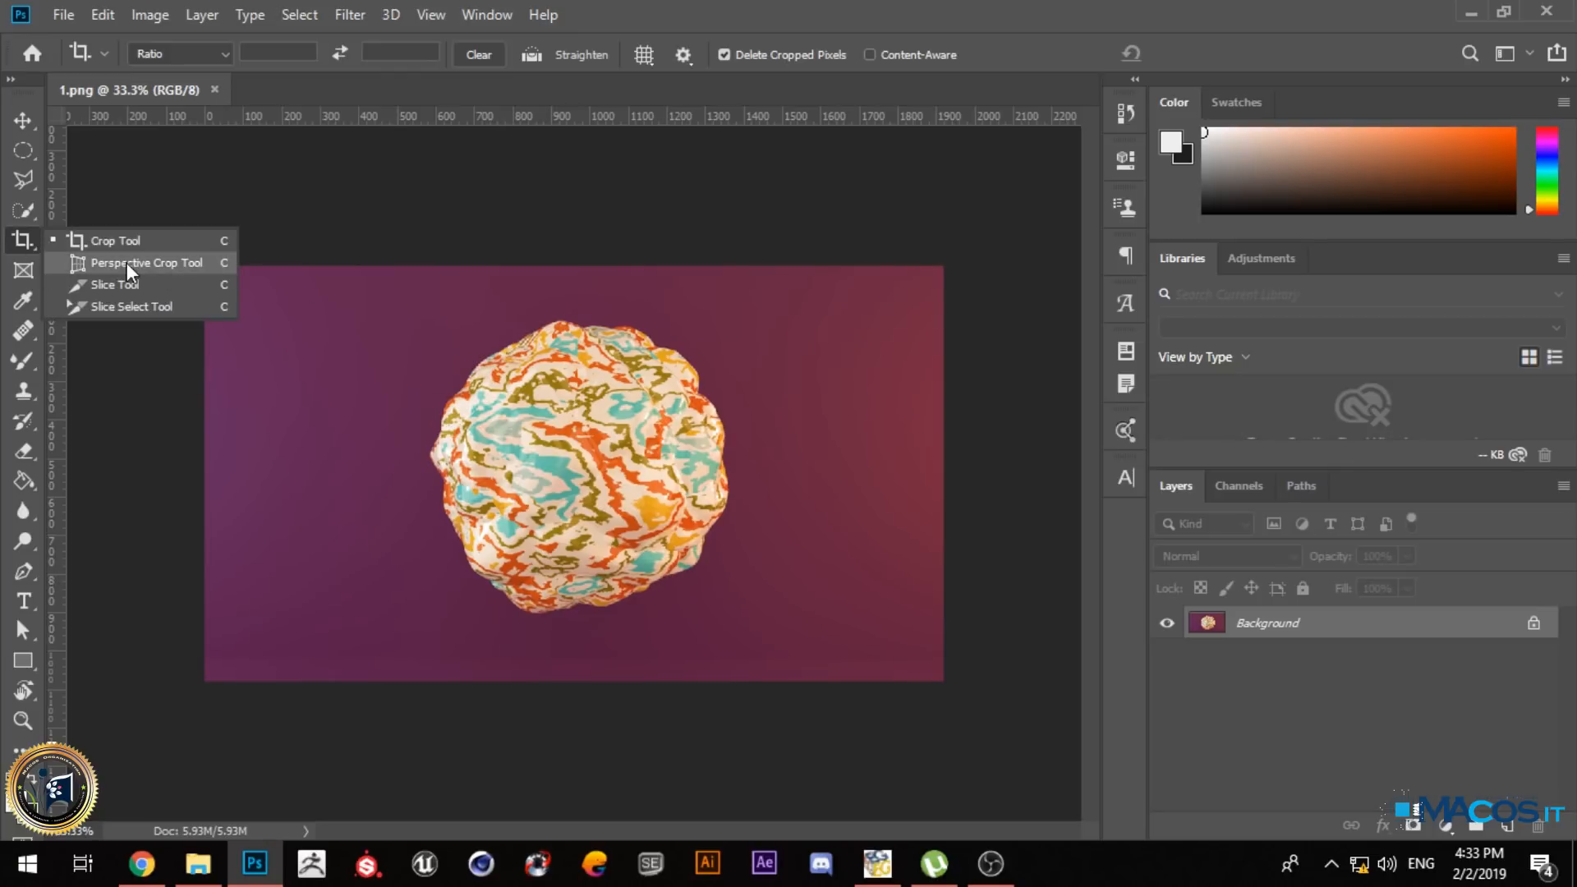
click(145, 241)
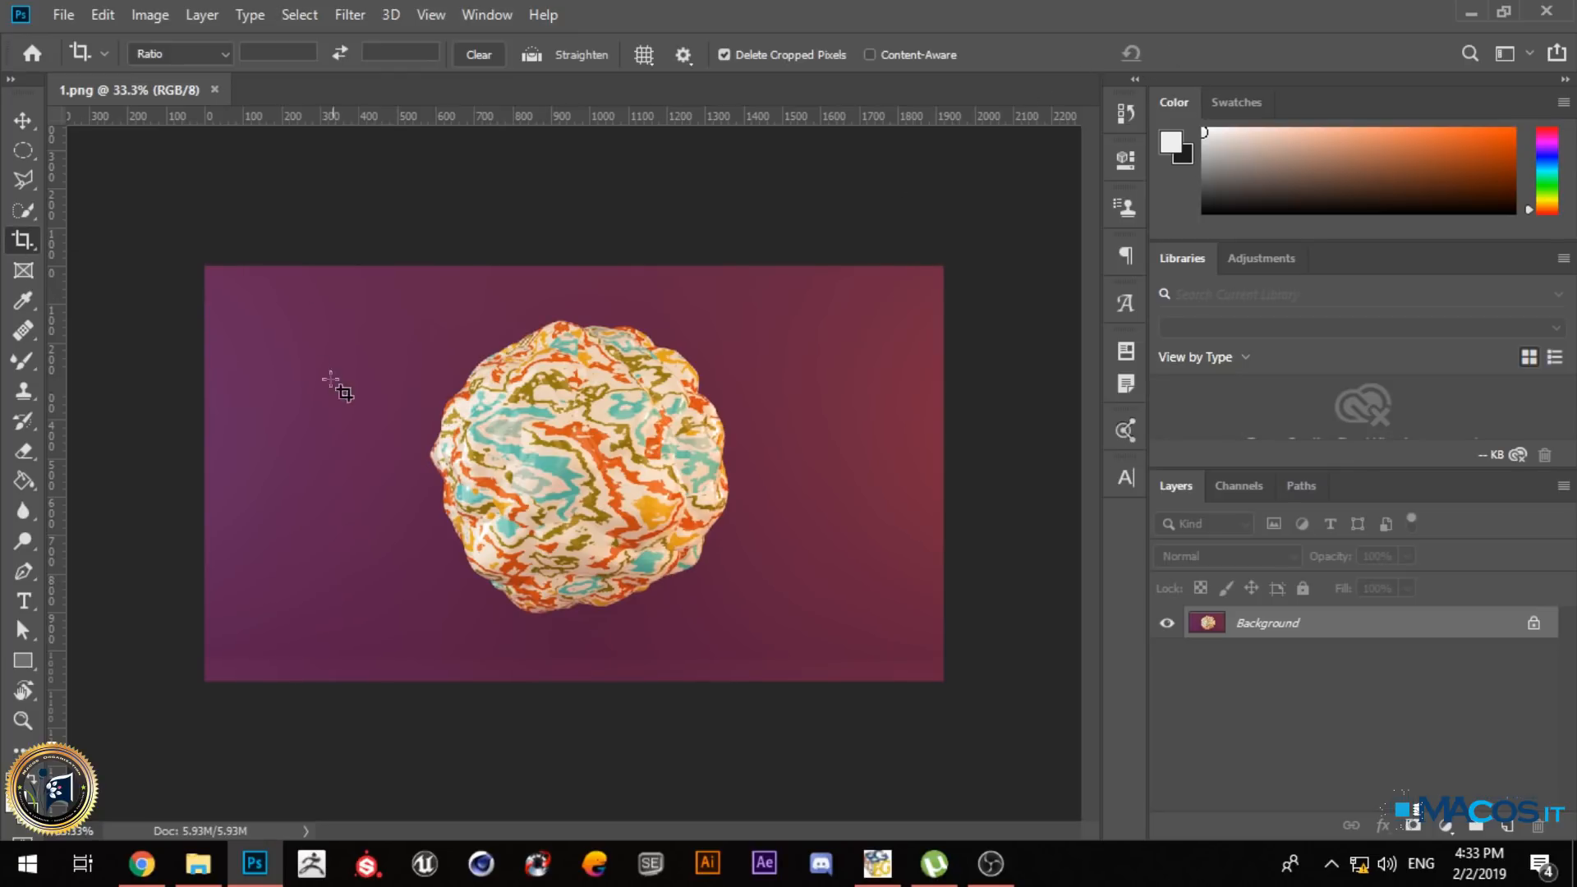
click(235, 293)
drag(203, 476, 353, 444)
drag(841, 470, 743, 448)
key(Return)
key(ctrl+z)
- Try once more to crop both sides close to the ball at full image height, and undo it
click(279, 372)
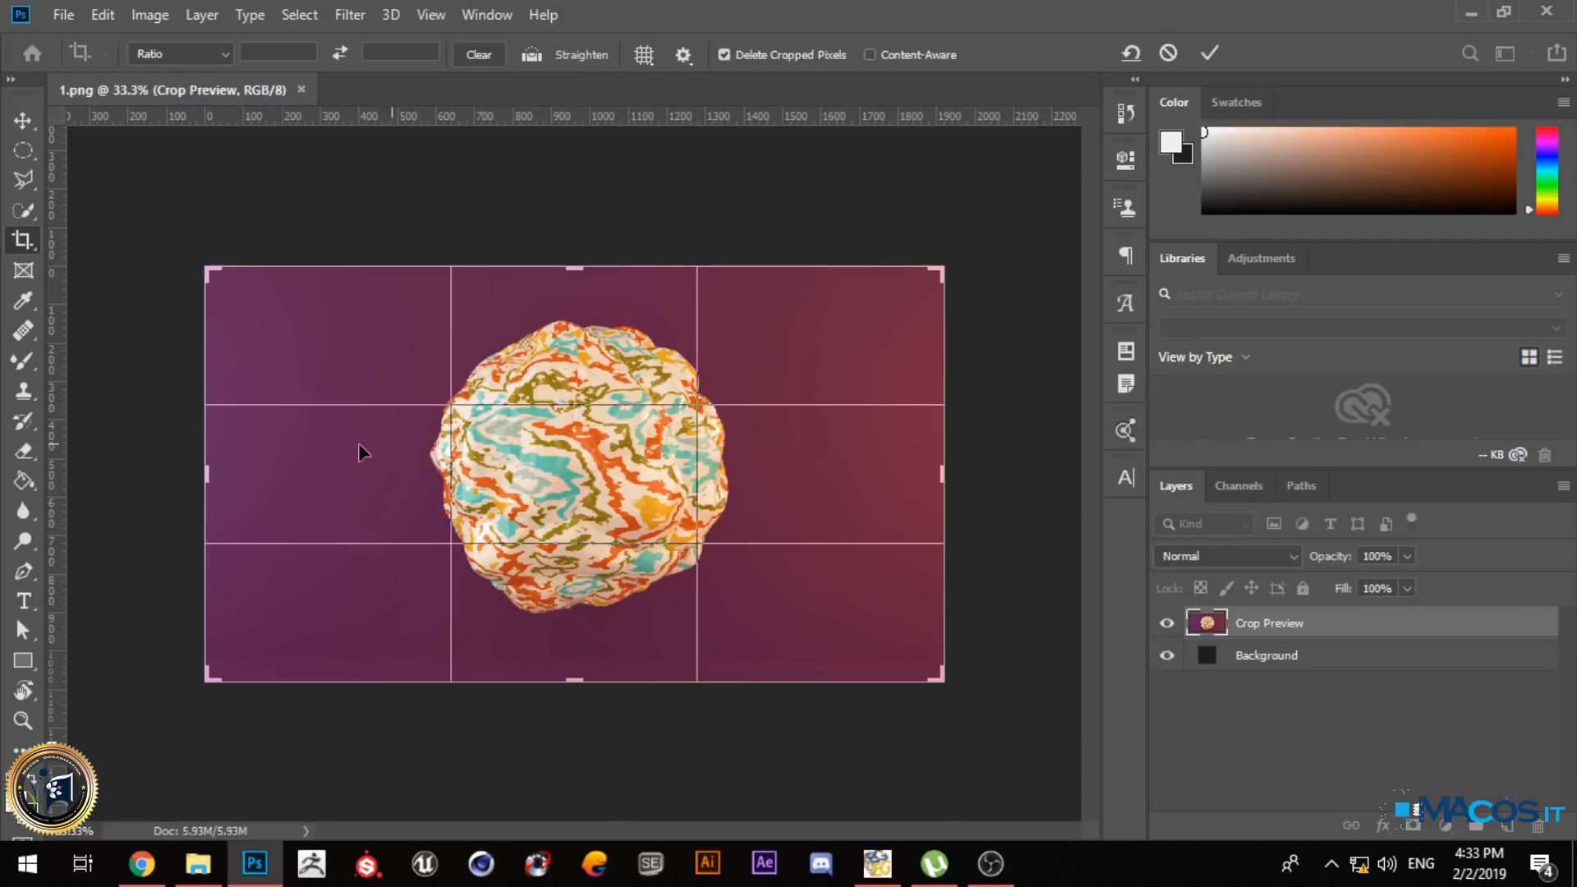
drag(208, 473, 312, 470)
drag(830, 470, 778, 460)
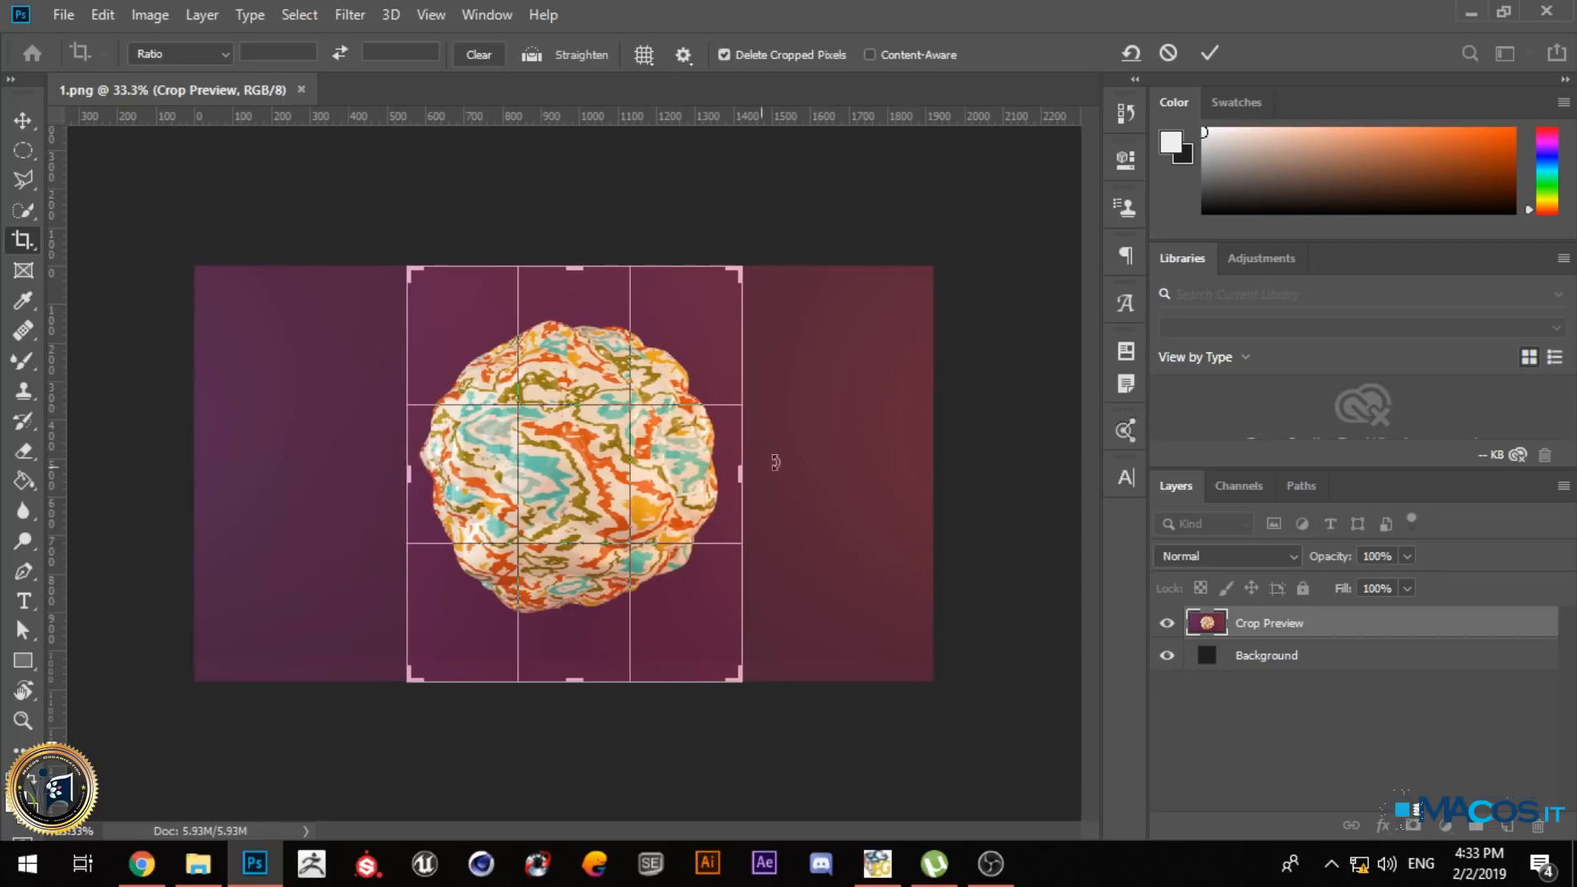
click(1210, 52)
key(ctrl+z)
- Try cropping the image to a rectangle drawn tightly around the ball on all four sides, and undo it
right_click(23, 252)
click(123, 236)
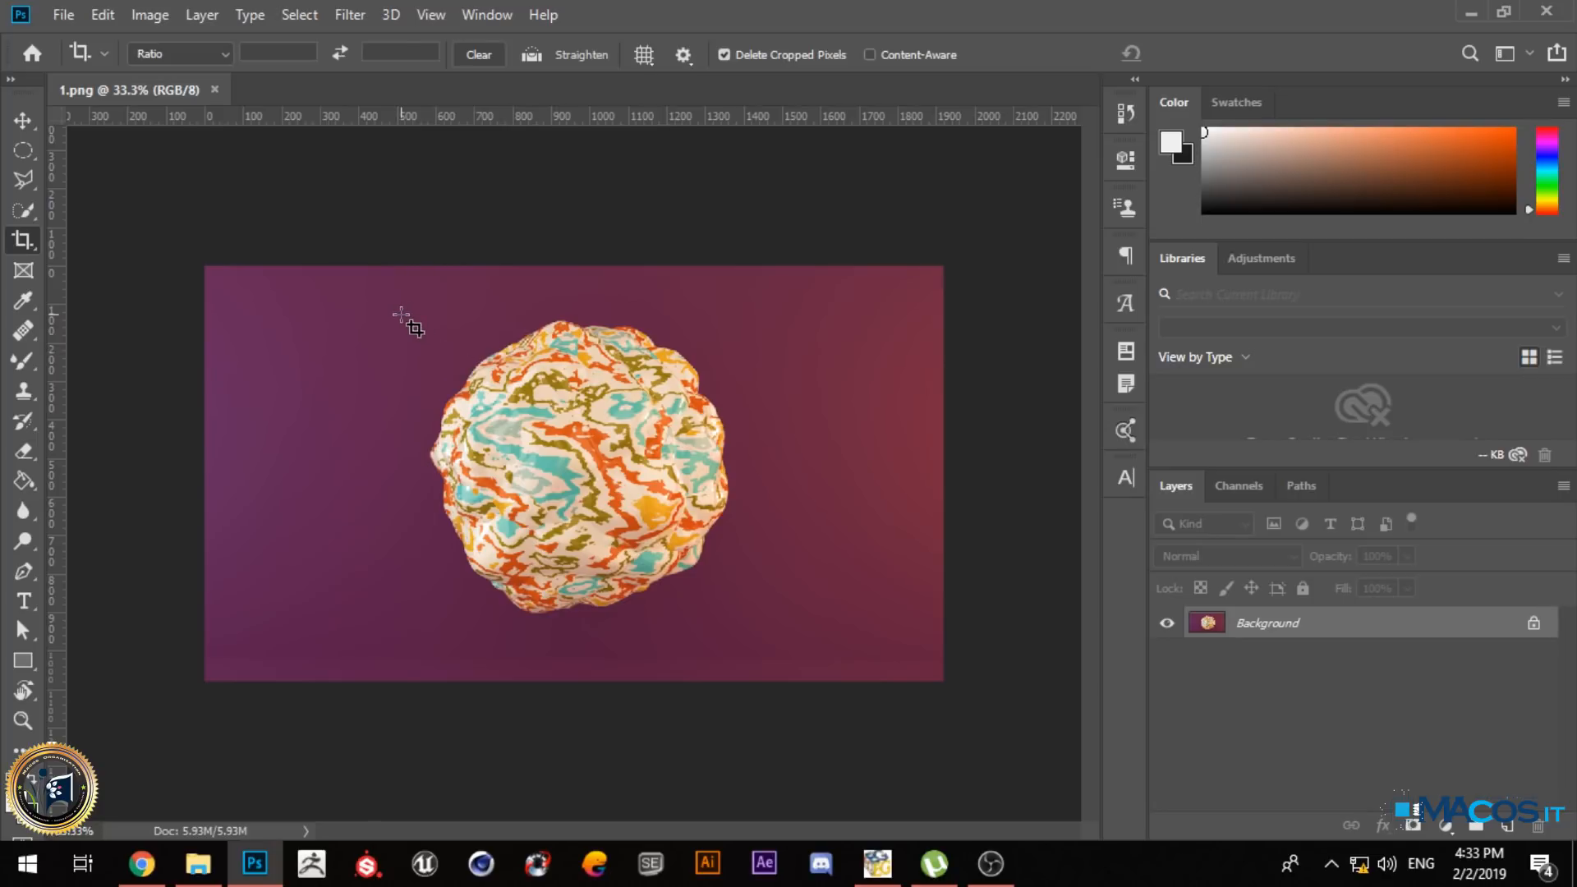
drag(401, 315, 757, 632)
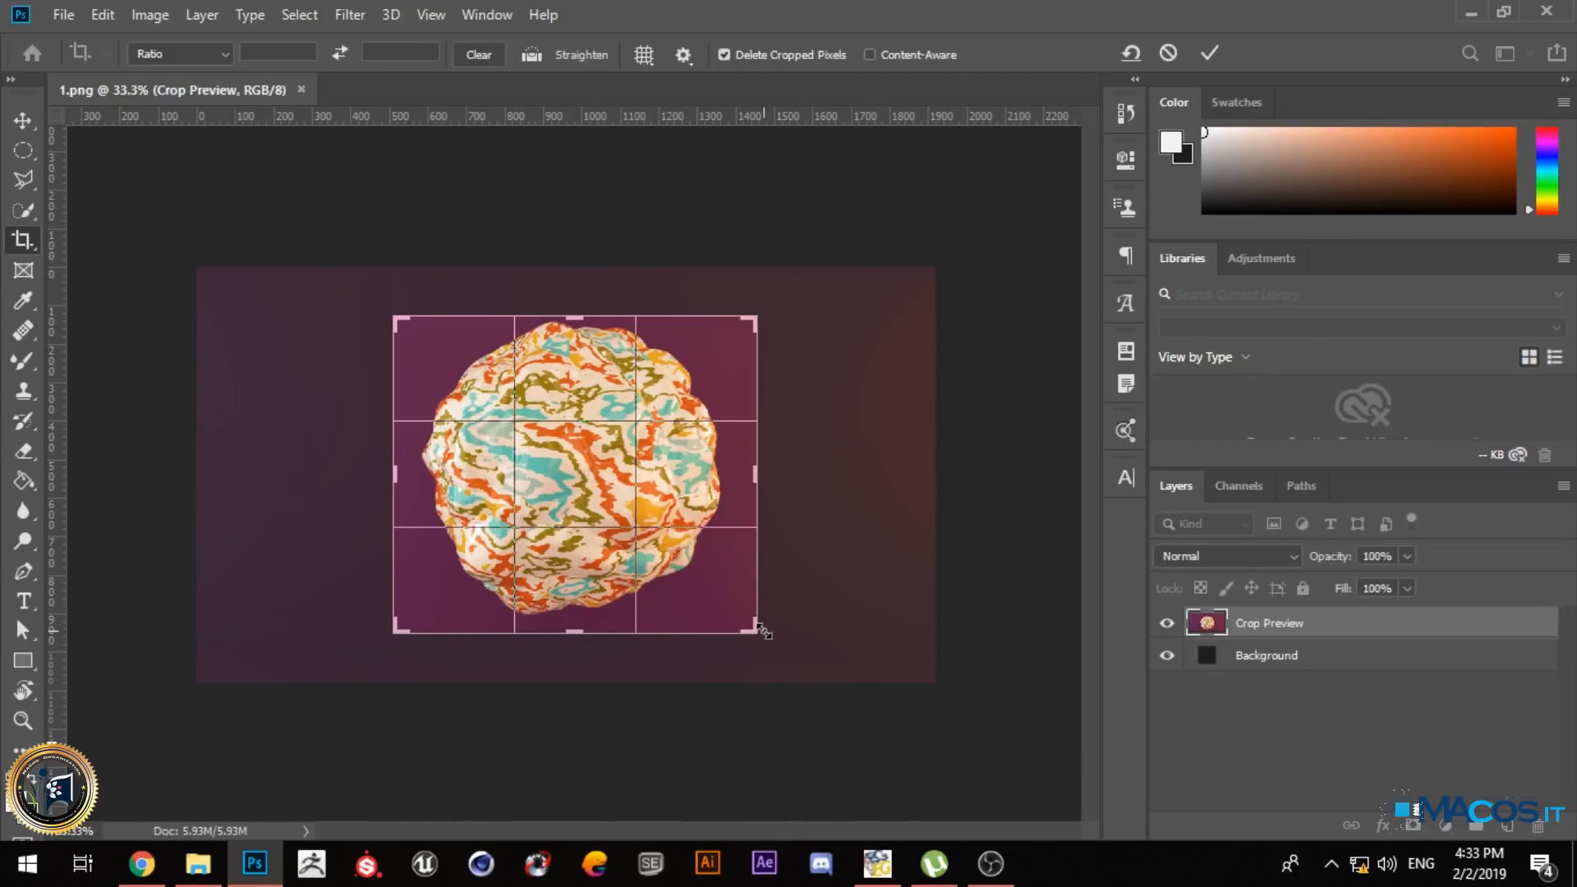
key(Return)
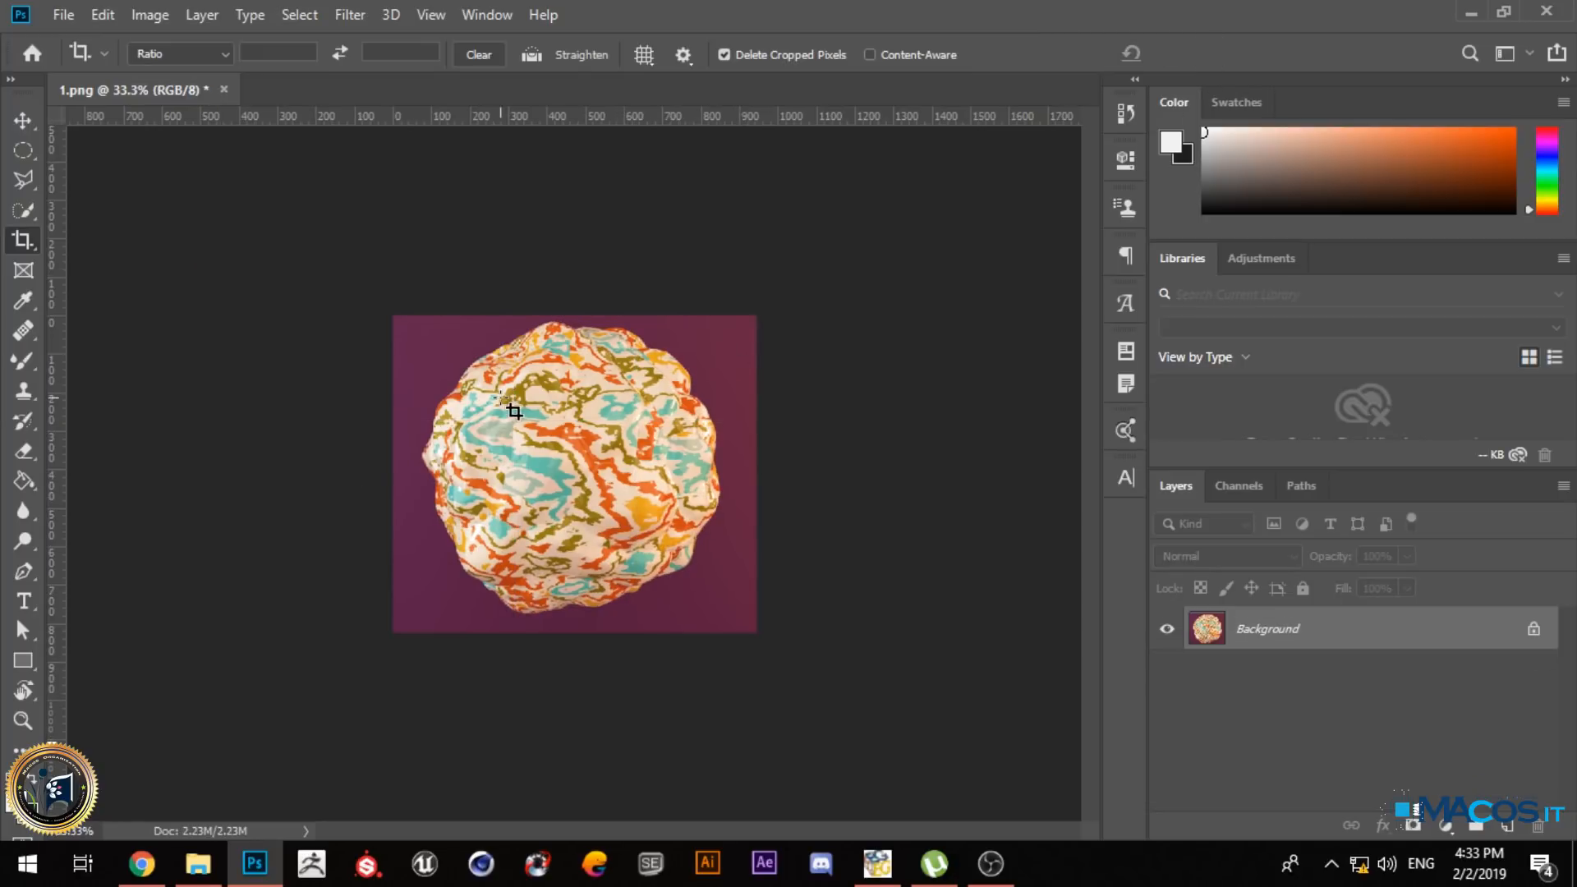
key(ctrl+z)
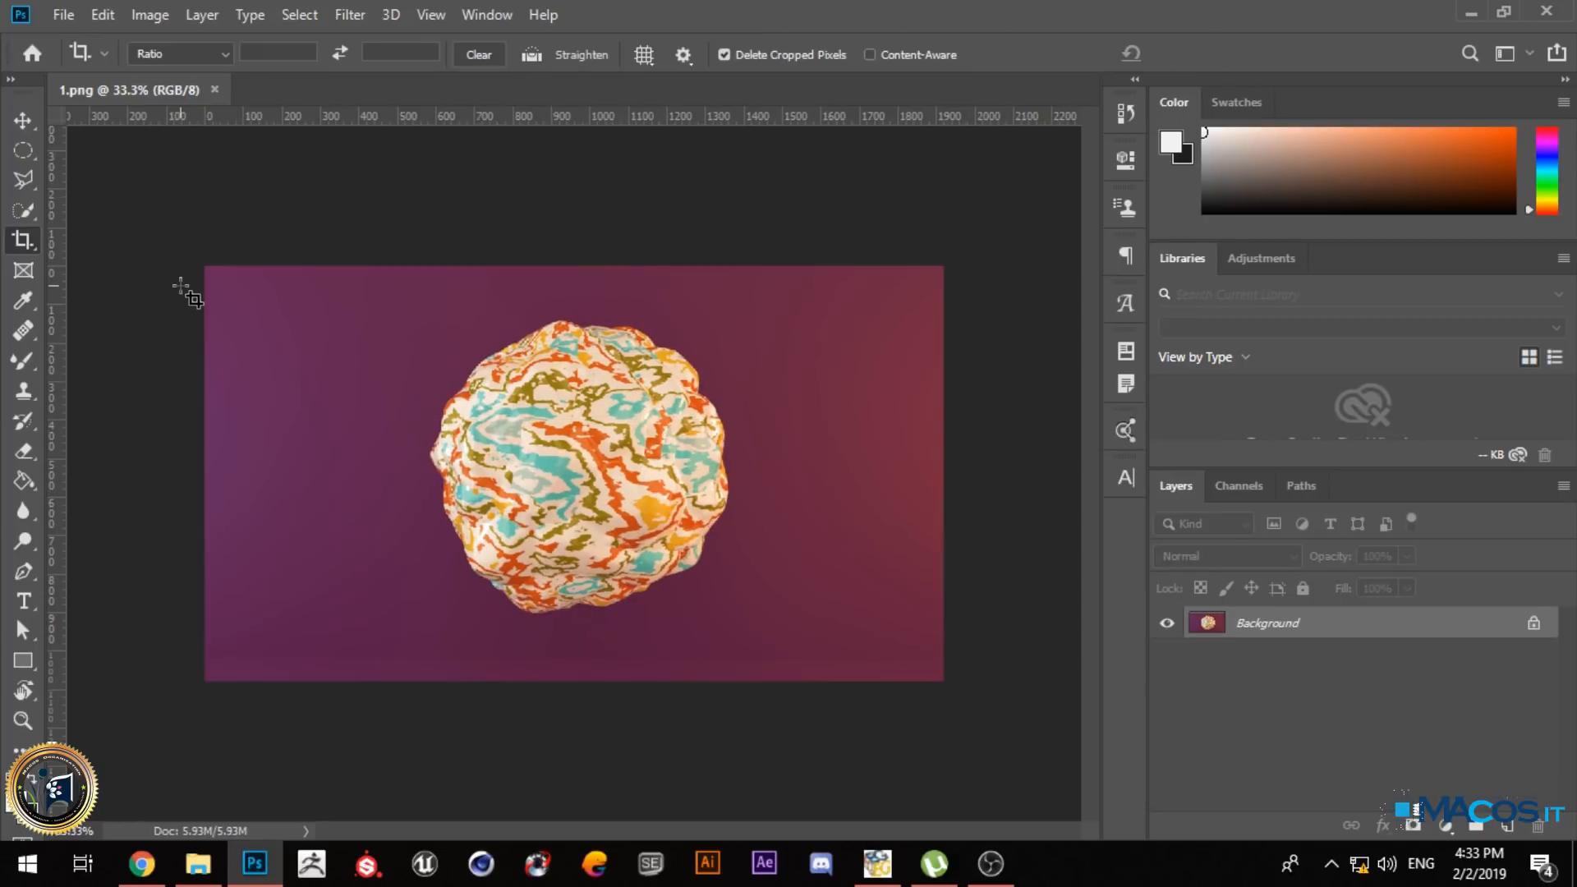
- Crop the image with the Perspective Crop tool to a rectangular frame drawn around the ball
right_click(31, 234)
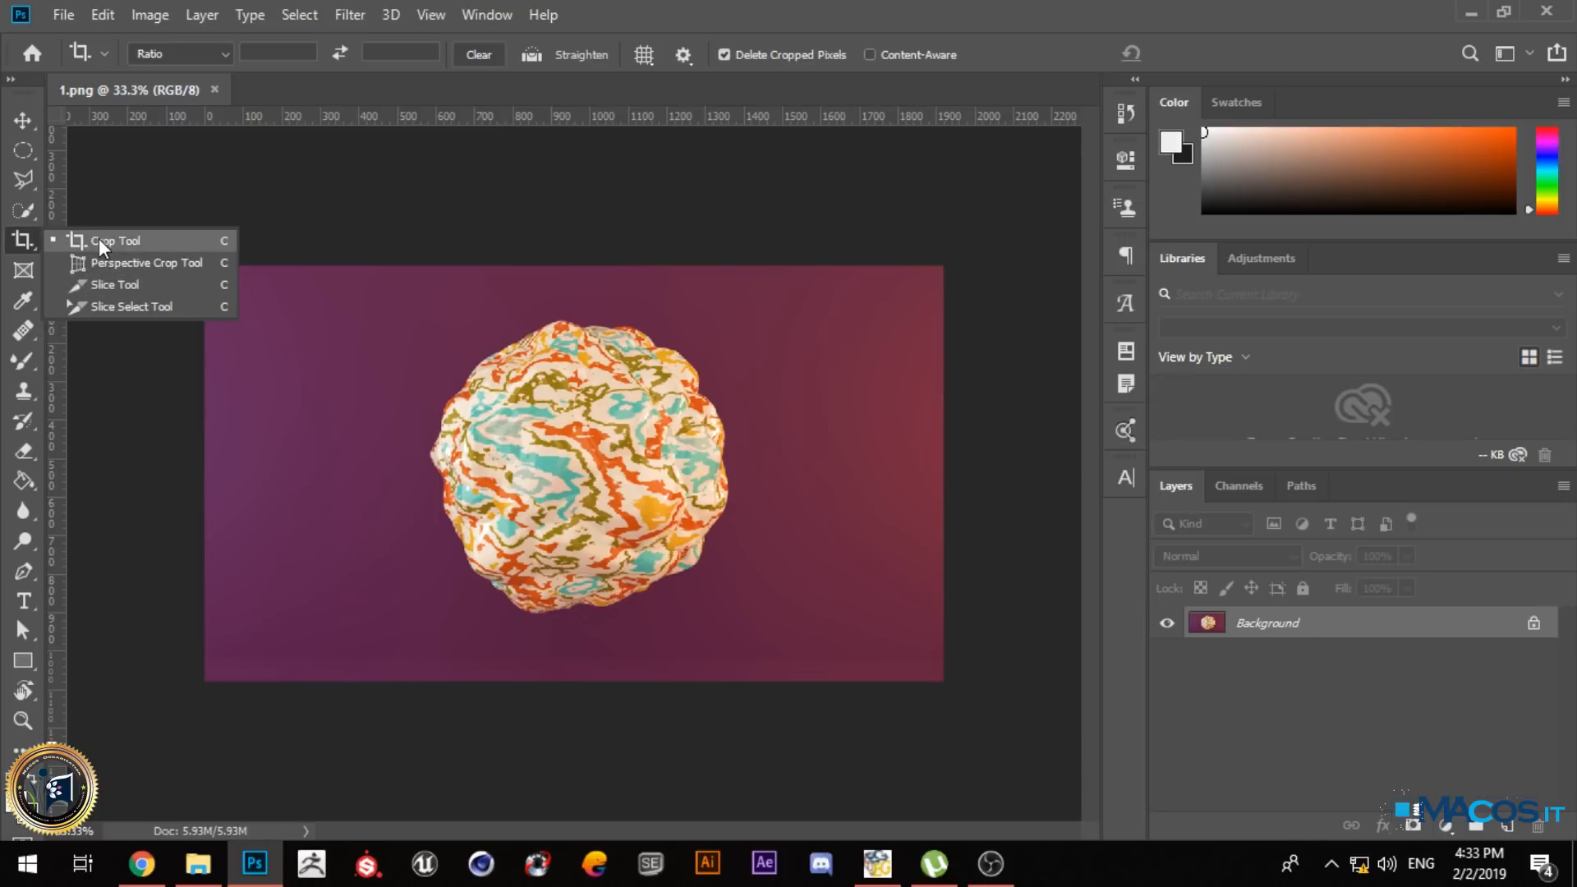
click(179, 262)
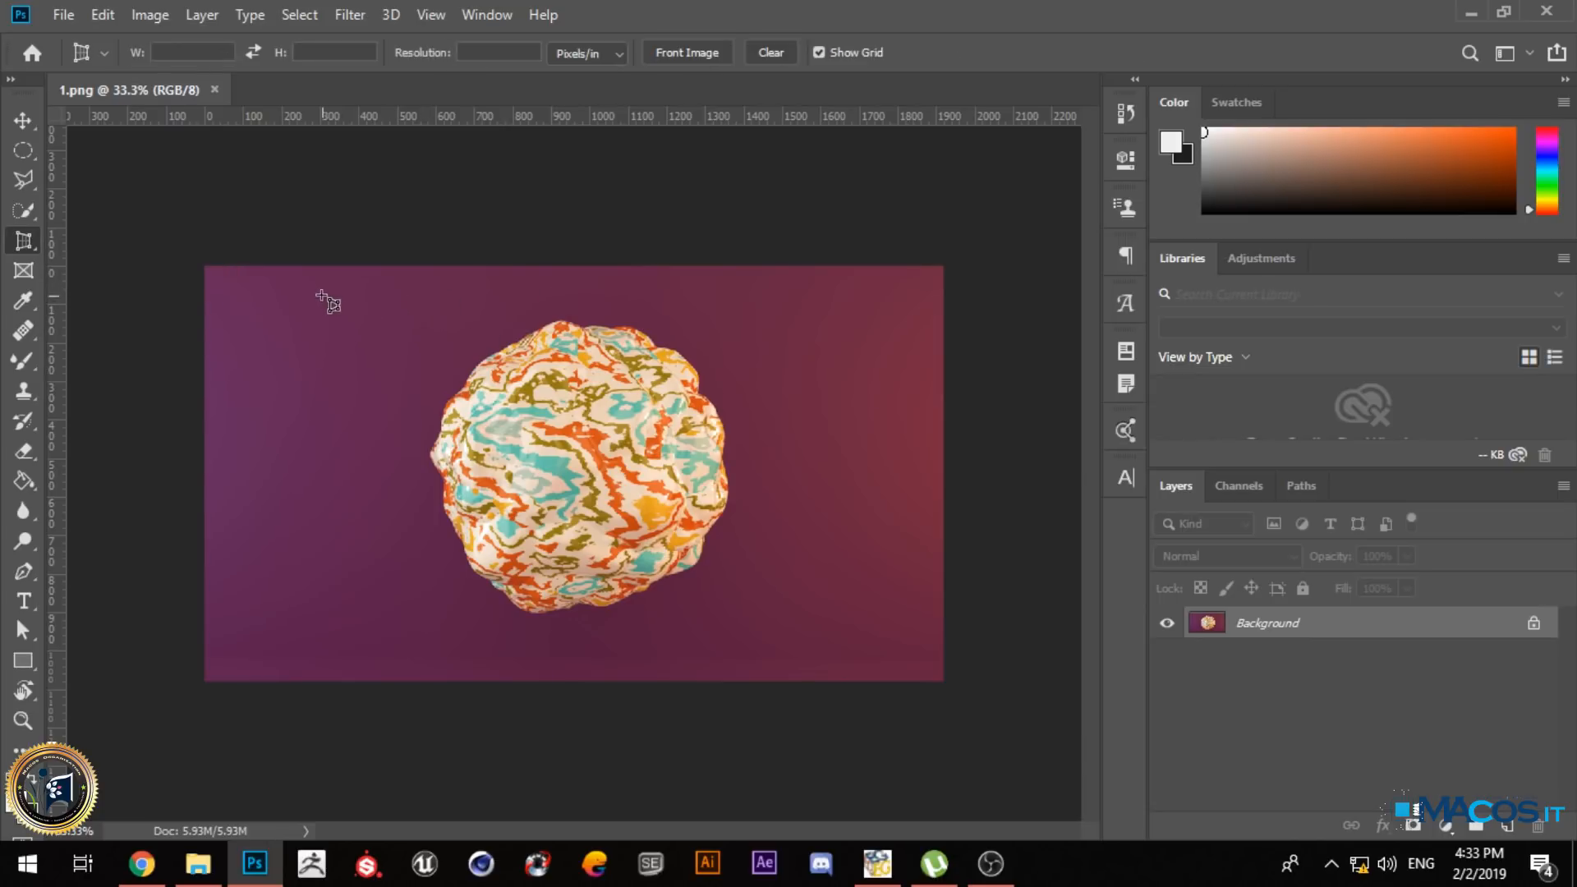
drag(356, 298, 809, 632)
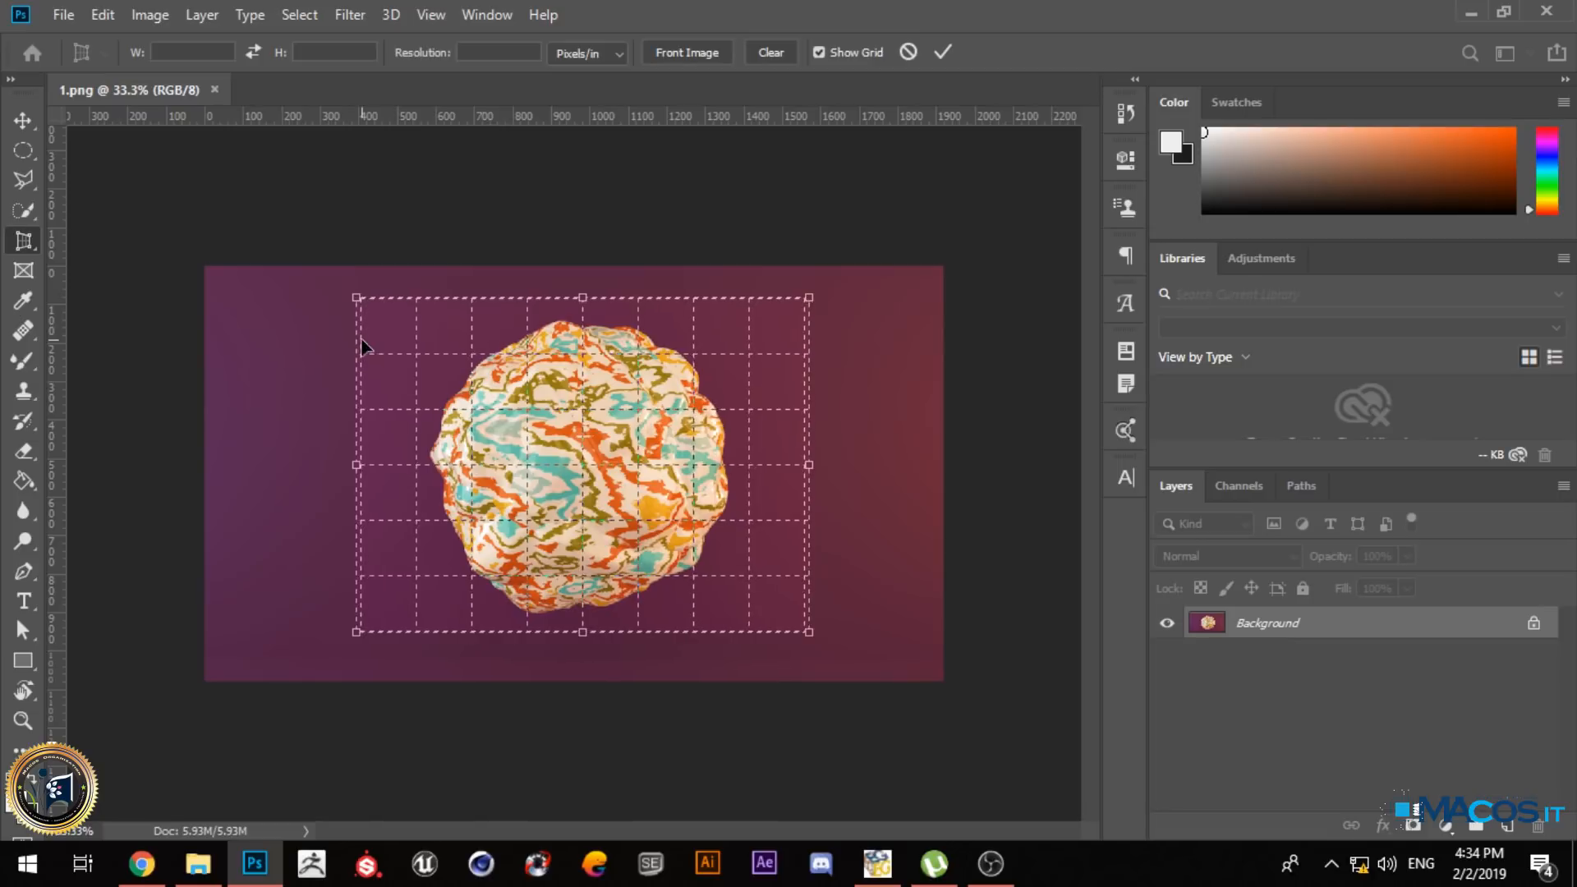
key(Return)
- Define a perspective crop by four corner points, move its upper-left point to the image corner, and apply it
click(347, 371)
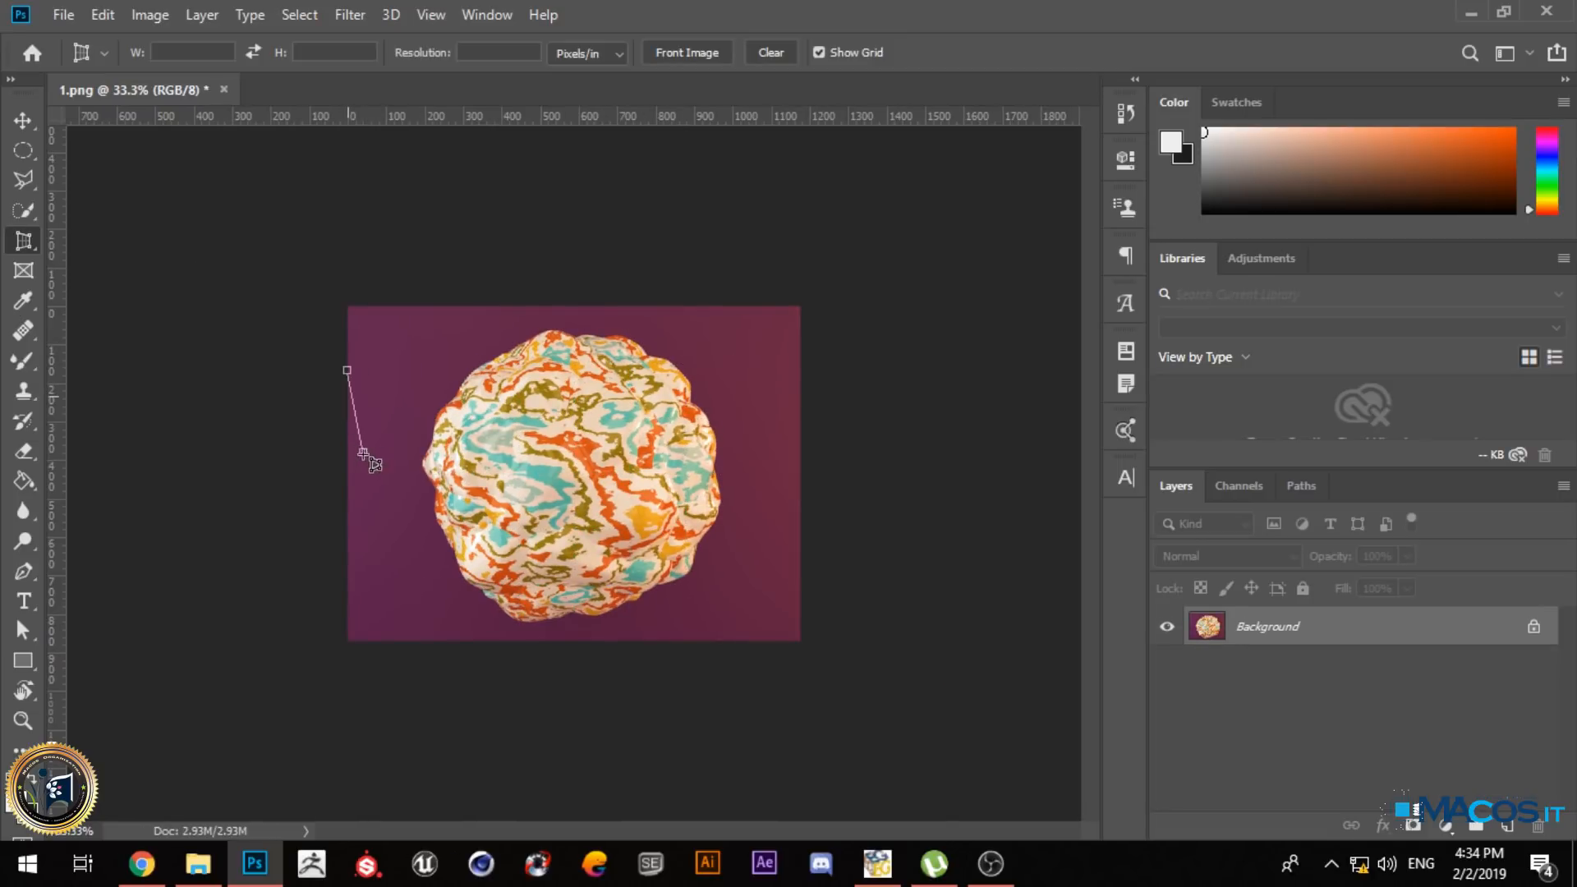
click(348, 641)
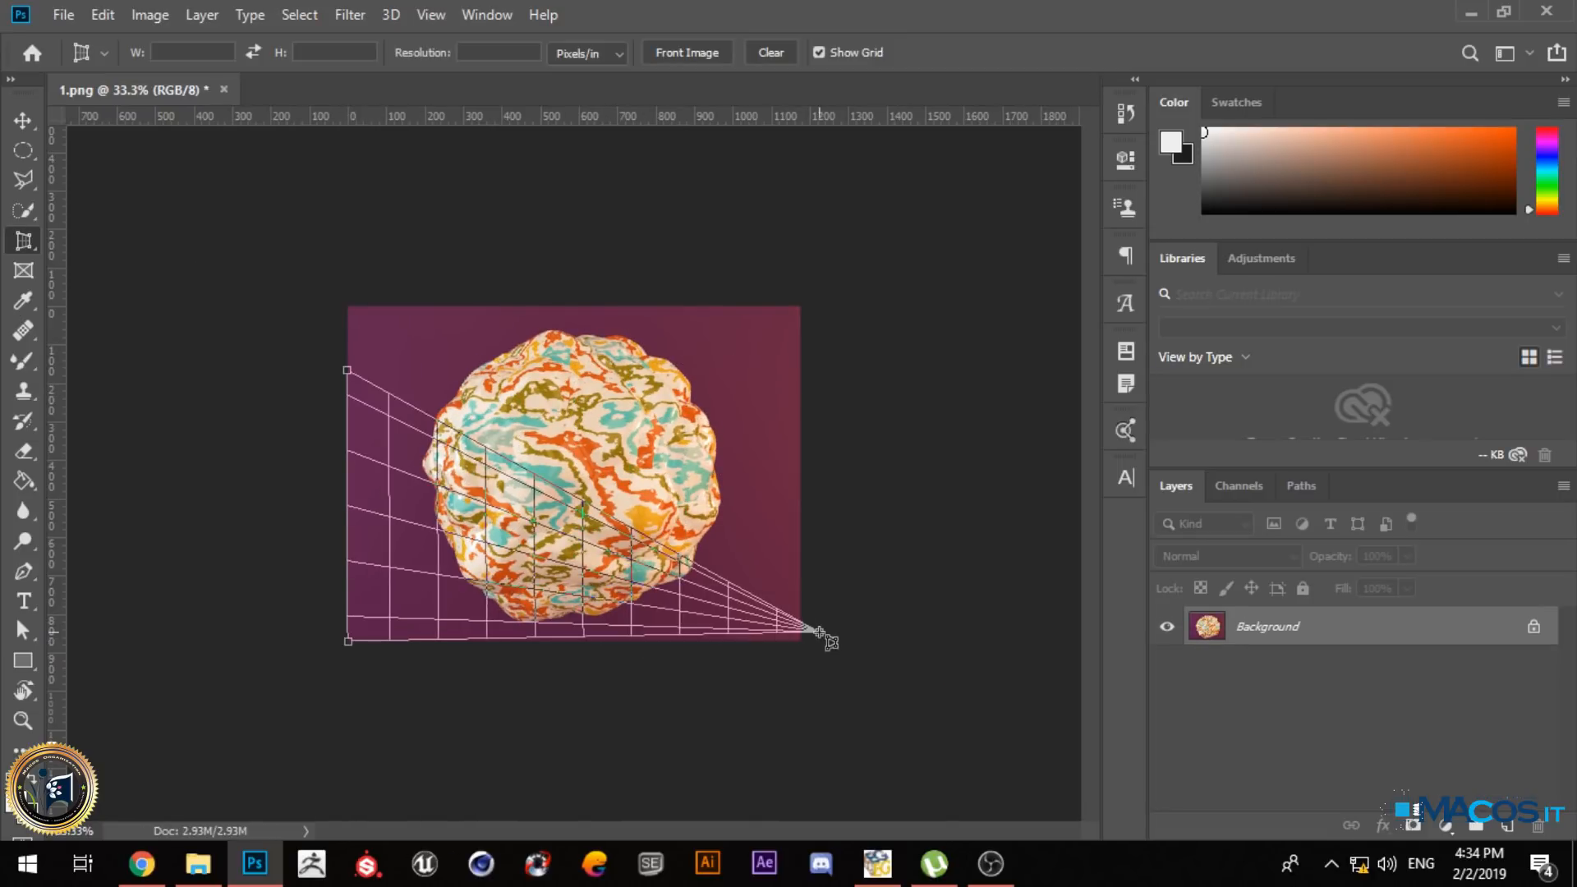
click(801, 640)
click(801, 307)
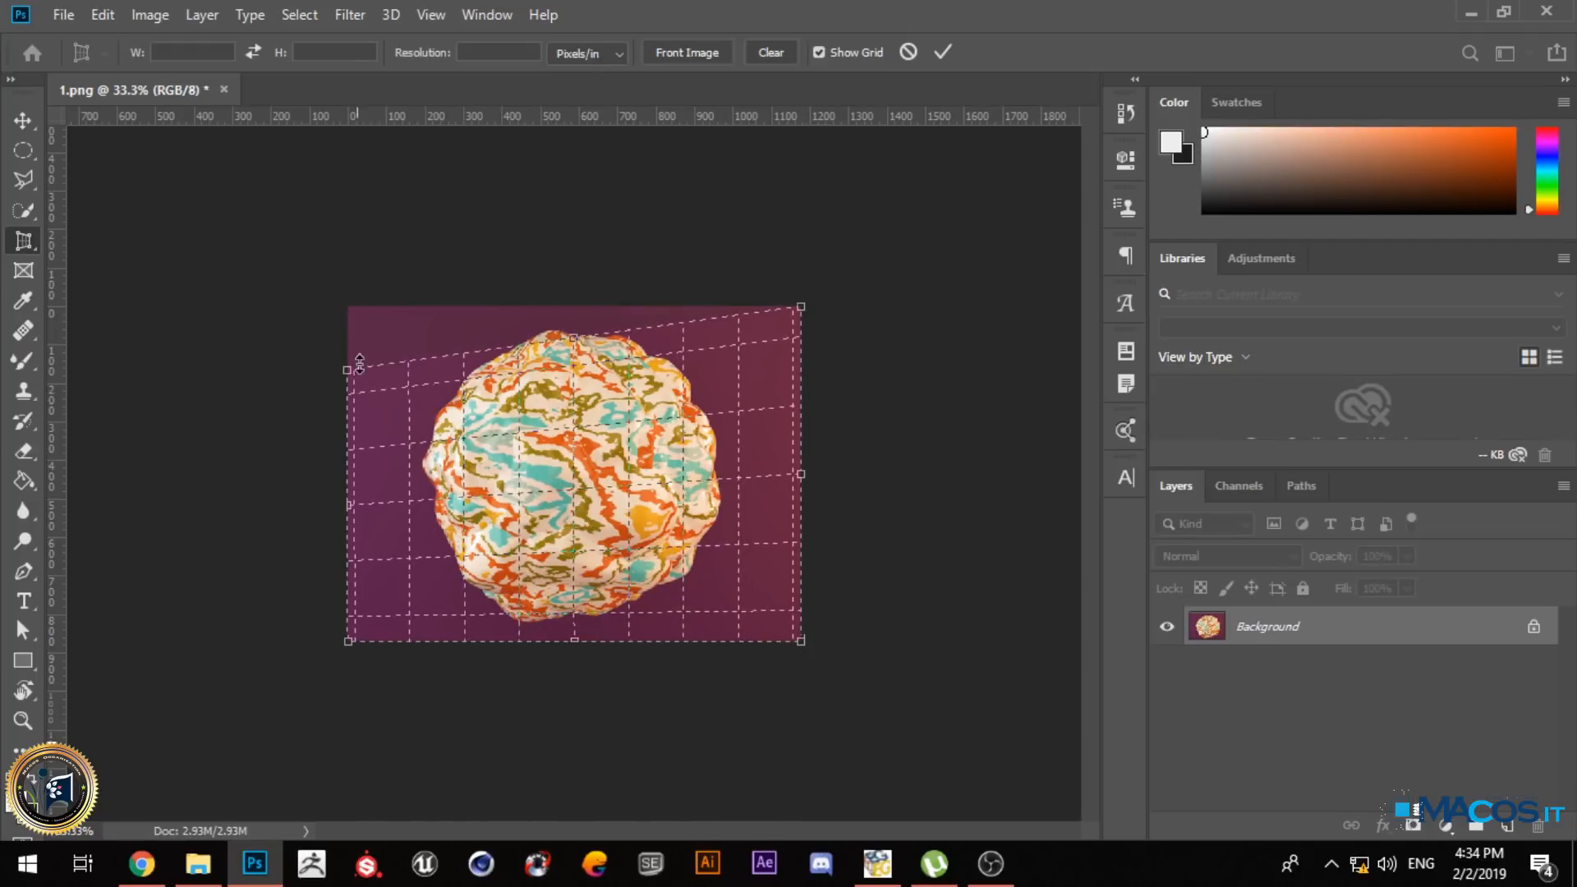
drag(348, 371, 352, 306)
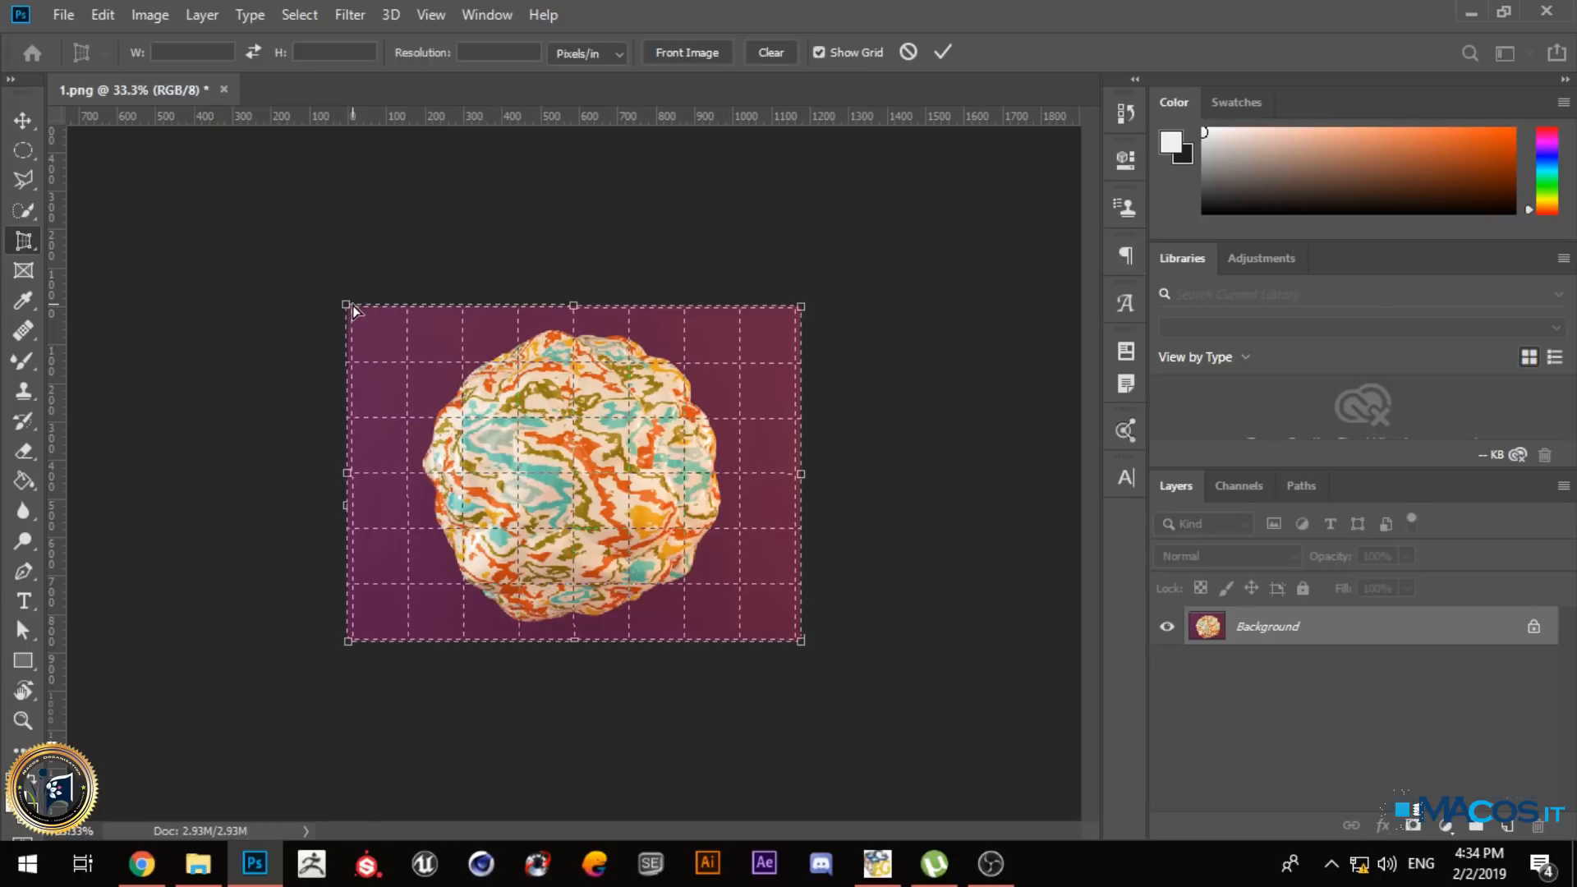
key(Return)
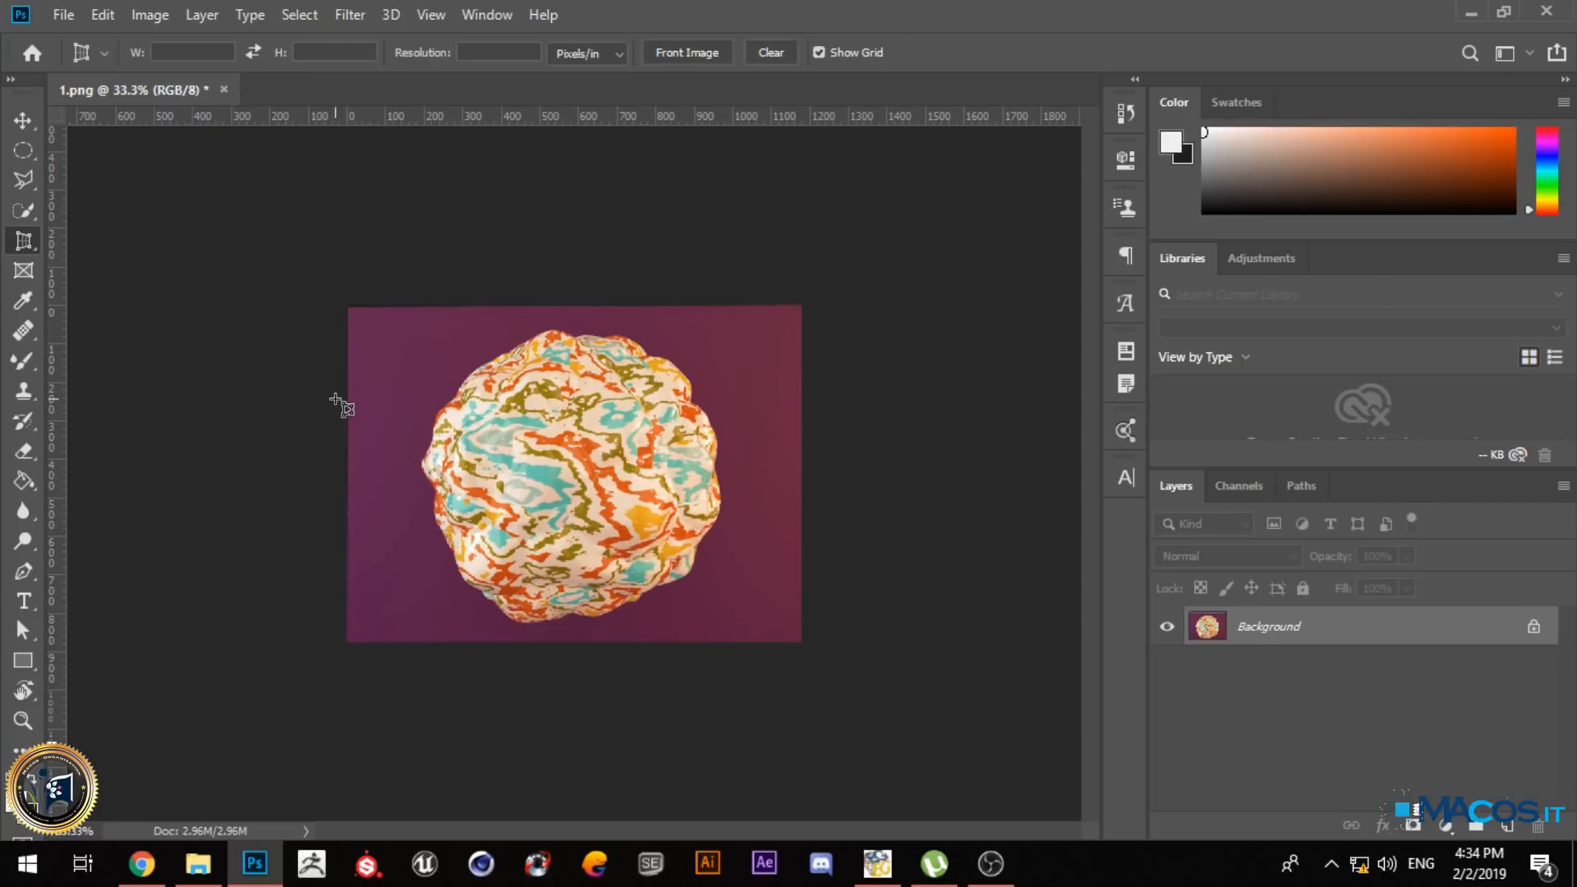
- Extend the canvas very slightly past the image's left edge with the Crop tool and apply it
right_click(24, 240)
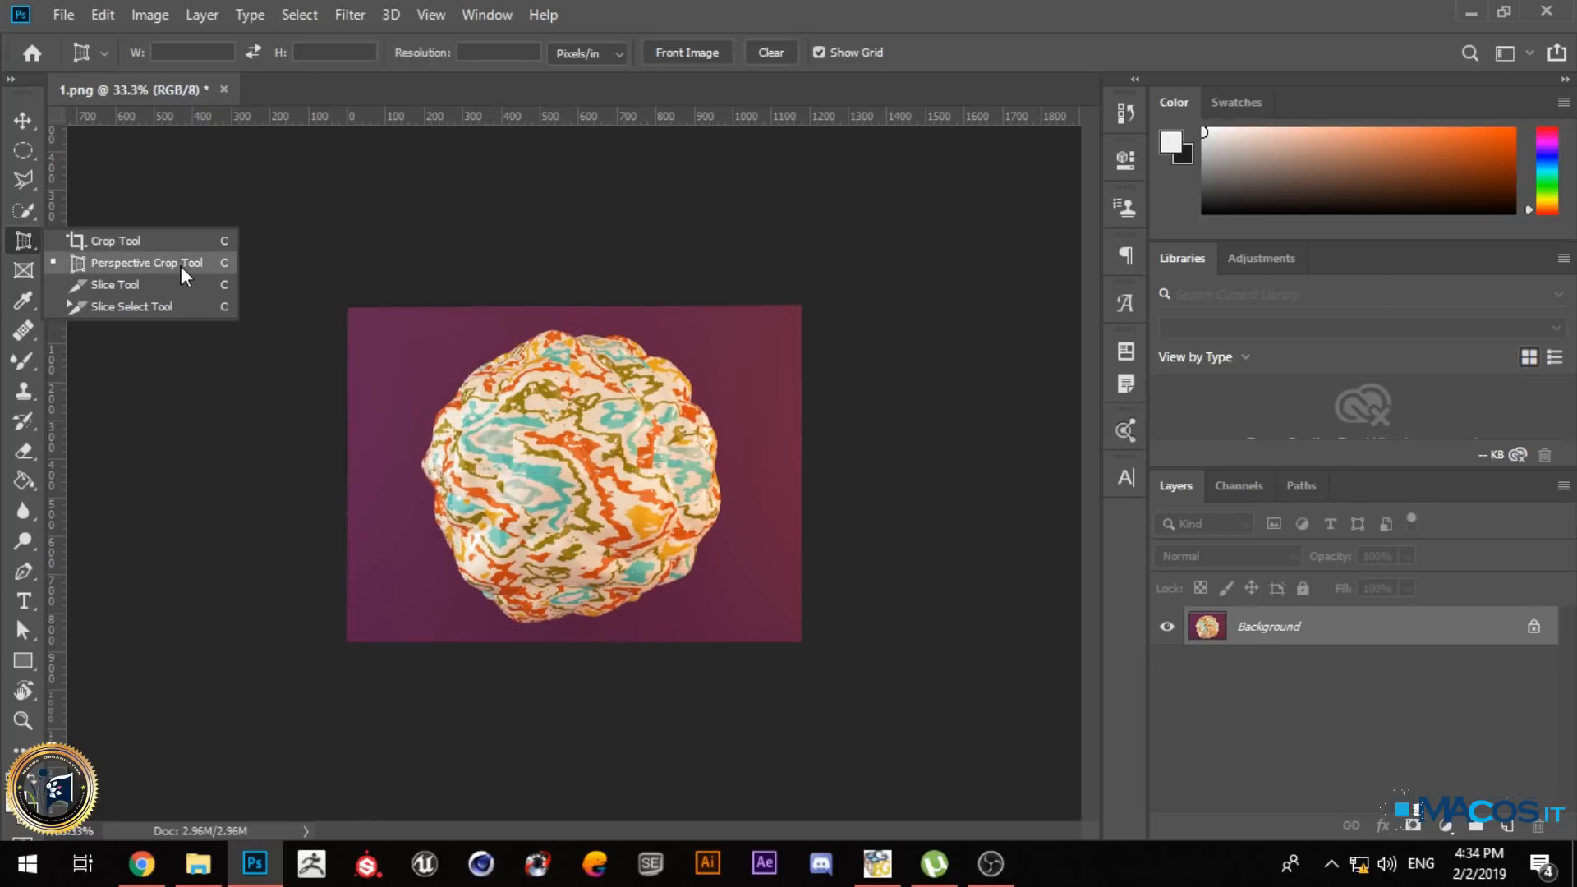
click(181, 266)
right_click(24, 241)
click(136, 239)
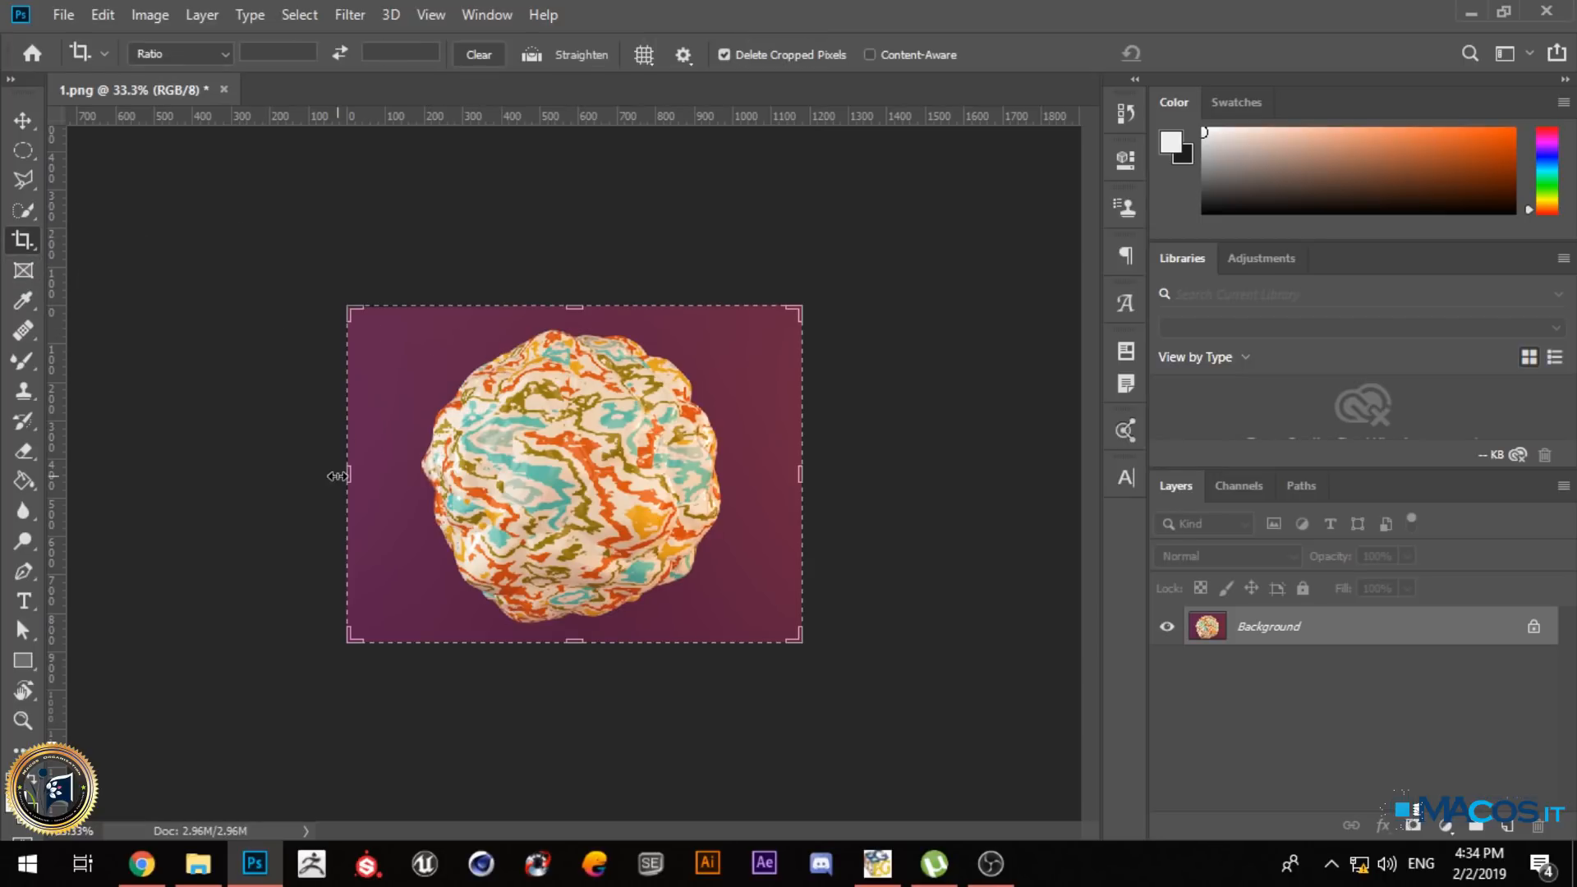
mouse_move(349, 478)
mouse_down()
mouse_move(377, 468)
mouse_move(327, 470)
mouse_move(347, 472)
mouse_up()
key(Return)
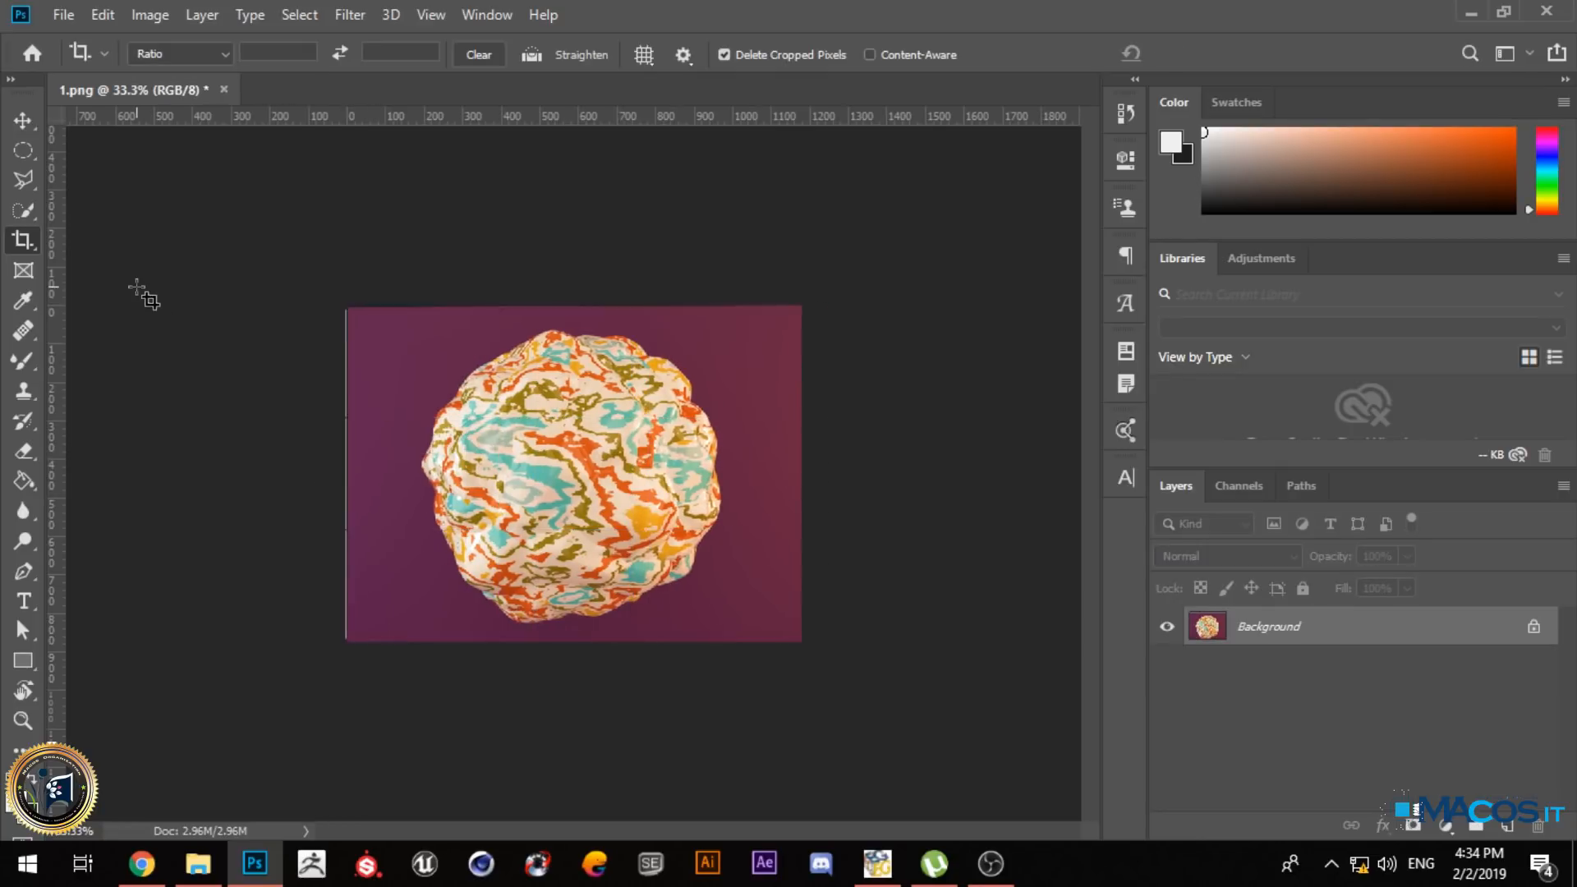
- Try a rectangular Perspective Crop frame over most of the ball, and discard it without cropping
right_click(24, 250)
click(90, 261)
drag(397, 327, 719, 586)
click(22, 120)
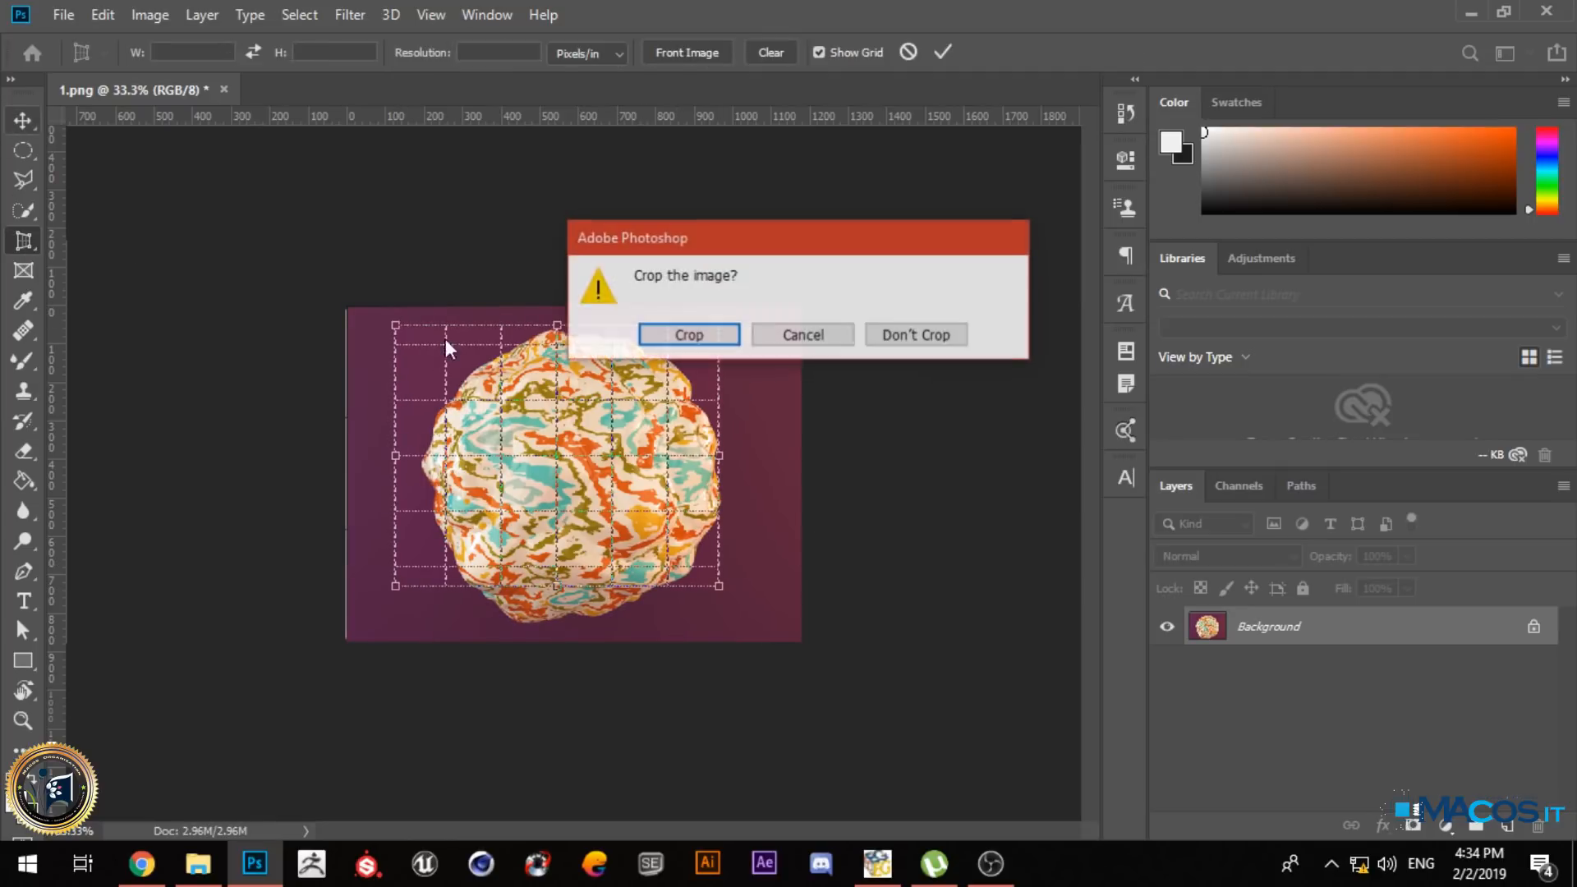
click(900, 338)
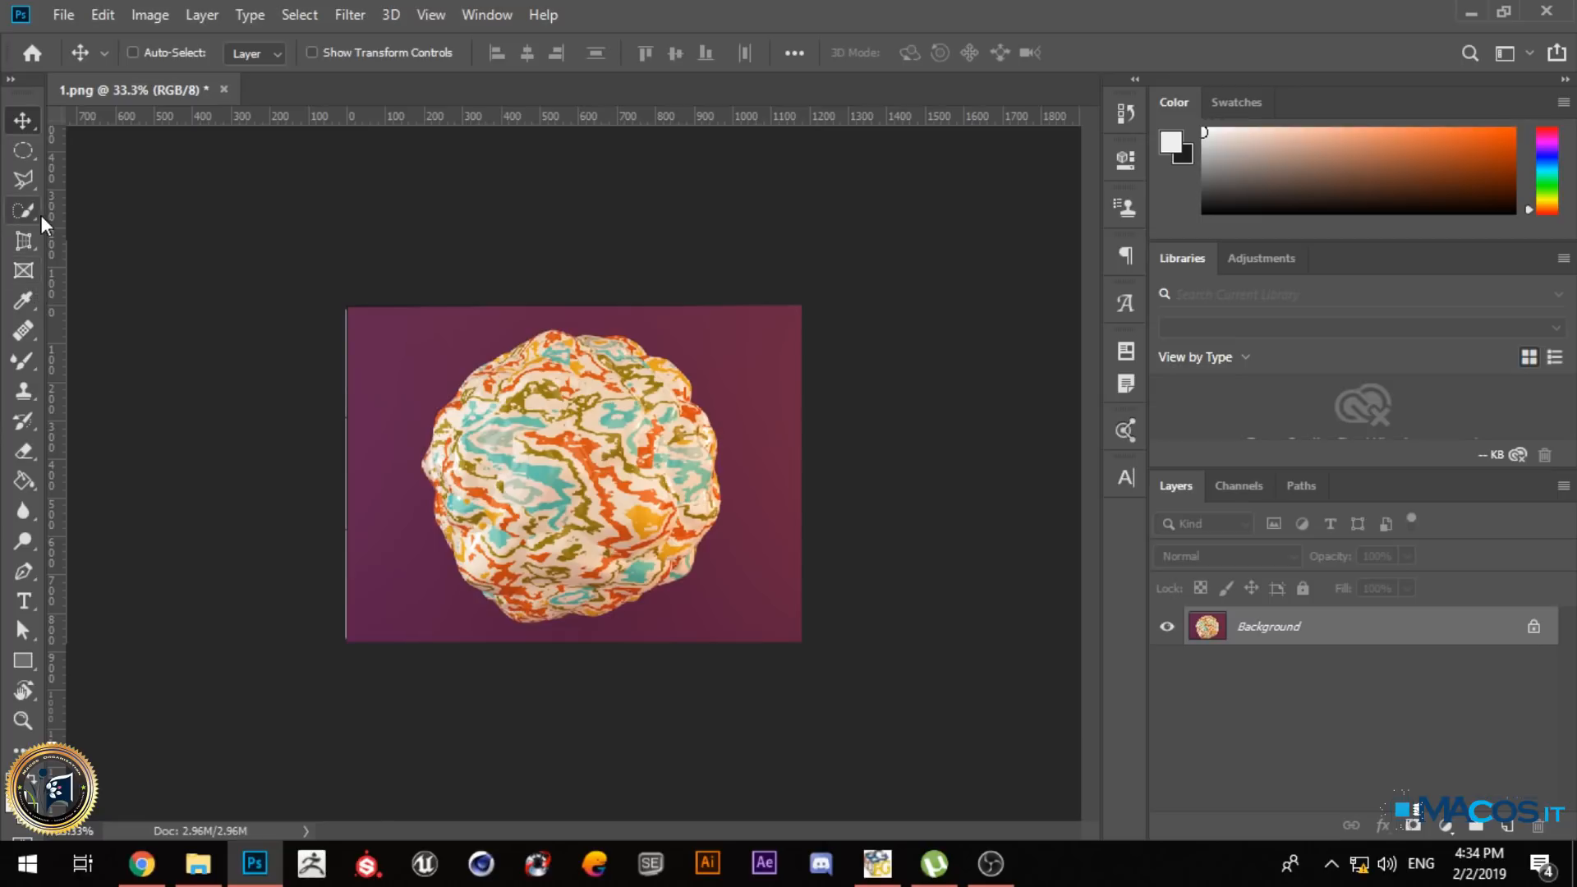
- Try extending the Crop tool's frame past the image's left edge without applying it
right_click(31, 244)
click(185, 241)
drag(349, 474, 306, 457)
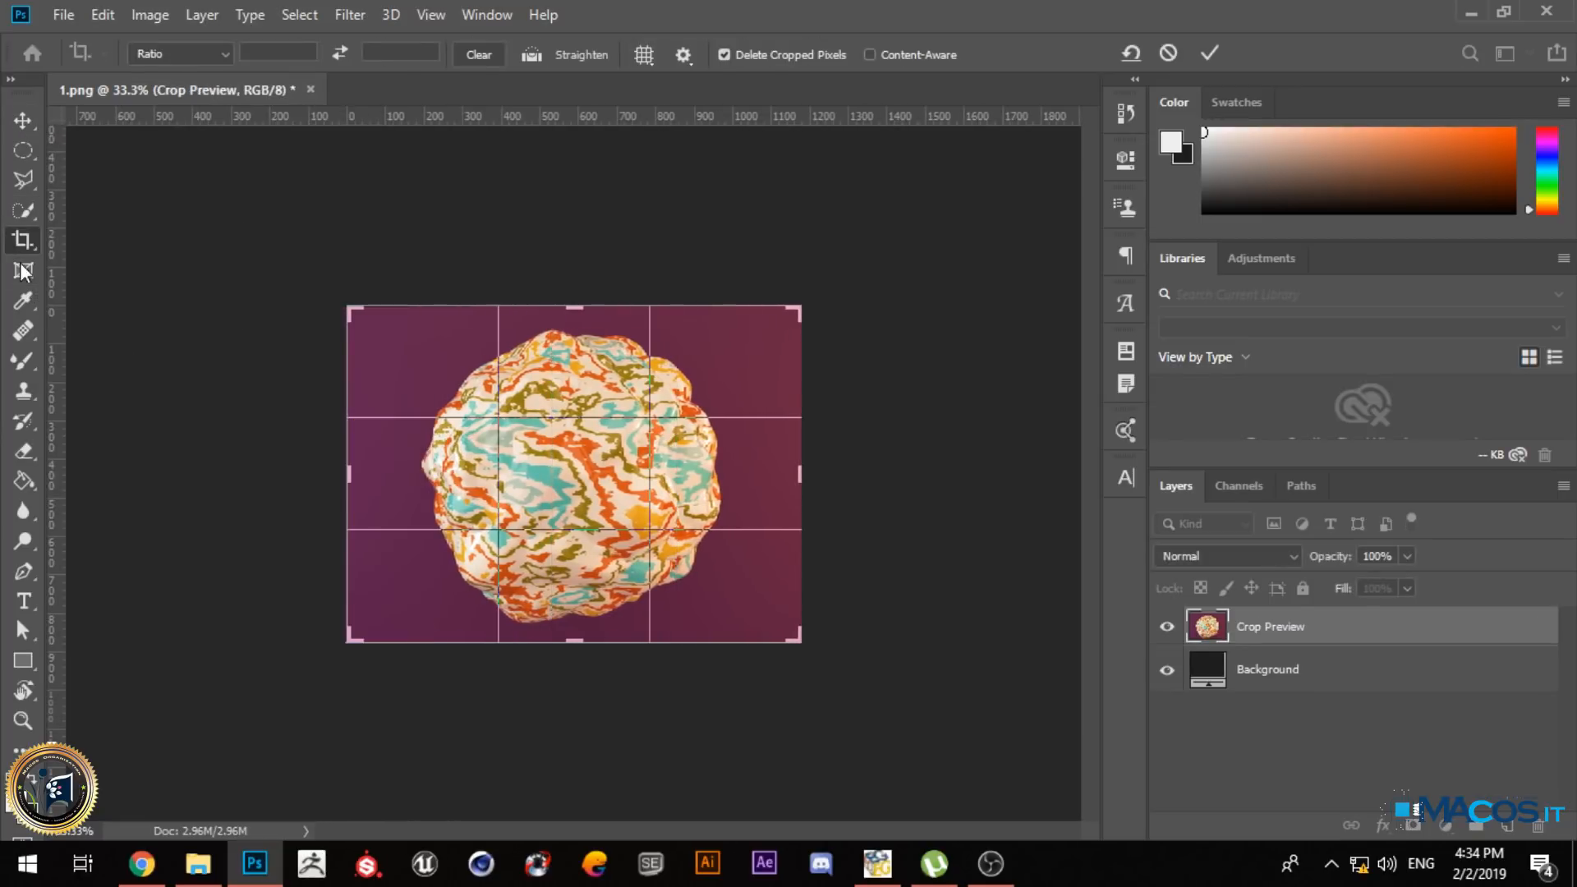
- Try drawing an elliptical frame around the ball with the Frame tool, and delete it
click(33, 266)
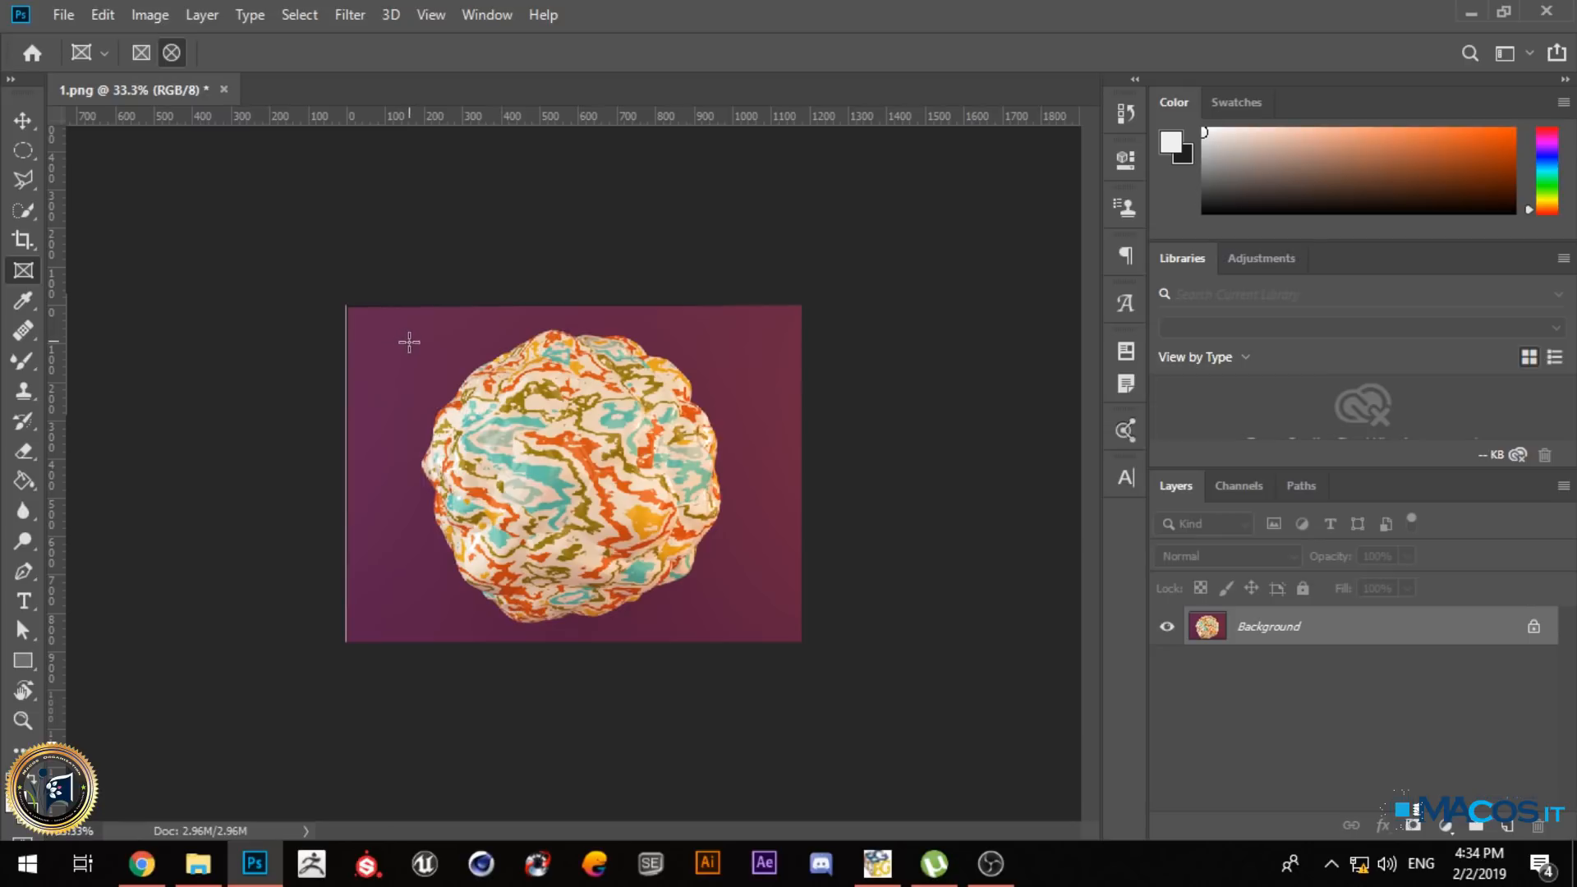
drag(405, 332, 728, 625)
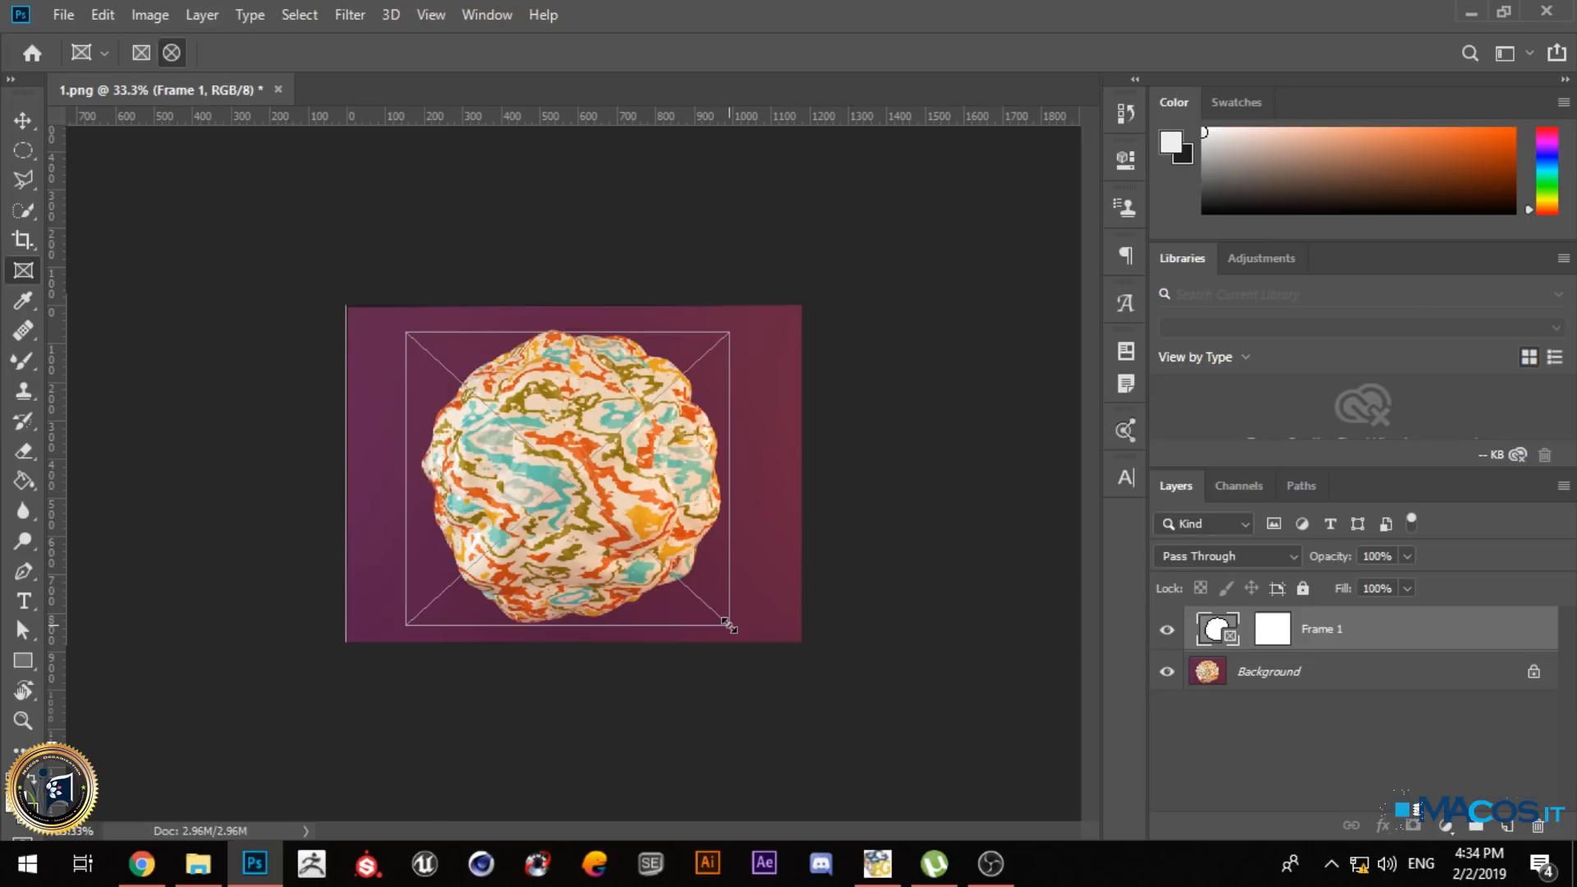
key(Delete)
- Convert the locked Background into a regular layer named Layer 0
double_click(1341, 629)
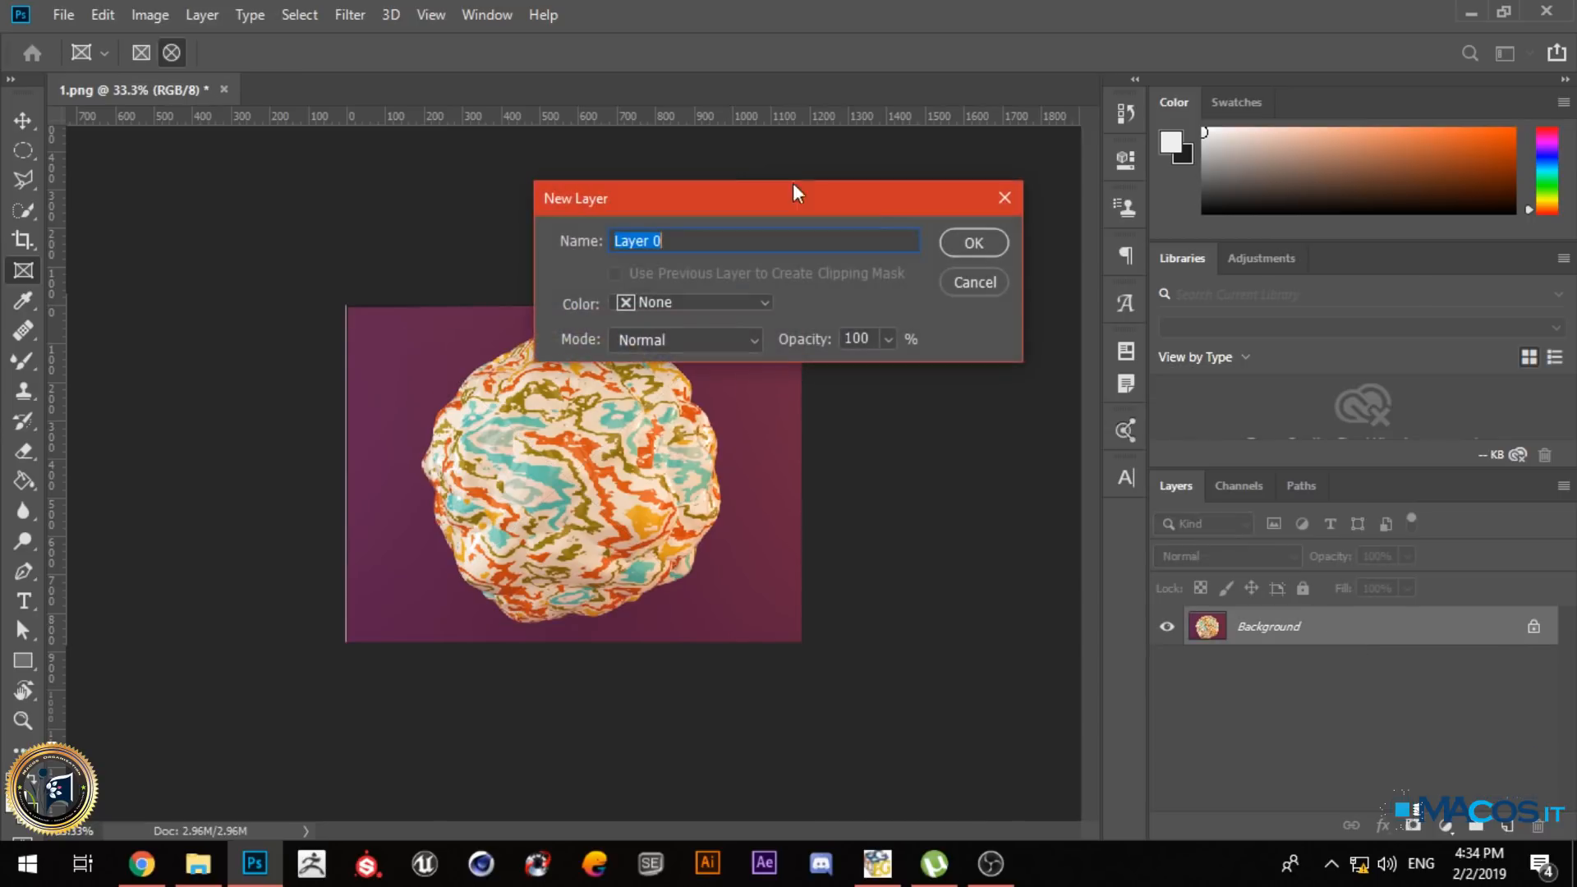
click(1002, 242)
- Try masking Layer 0 with elliptical frames drawn around the ball, undoing each, and switch the frame shape to rectangular
drag(387, 326, 751, 627)
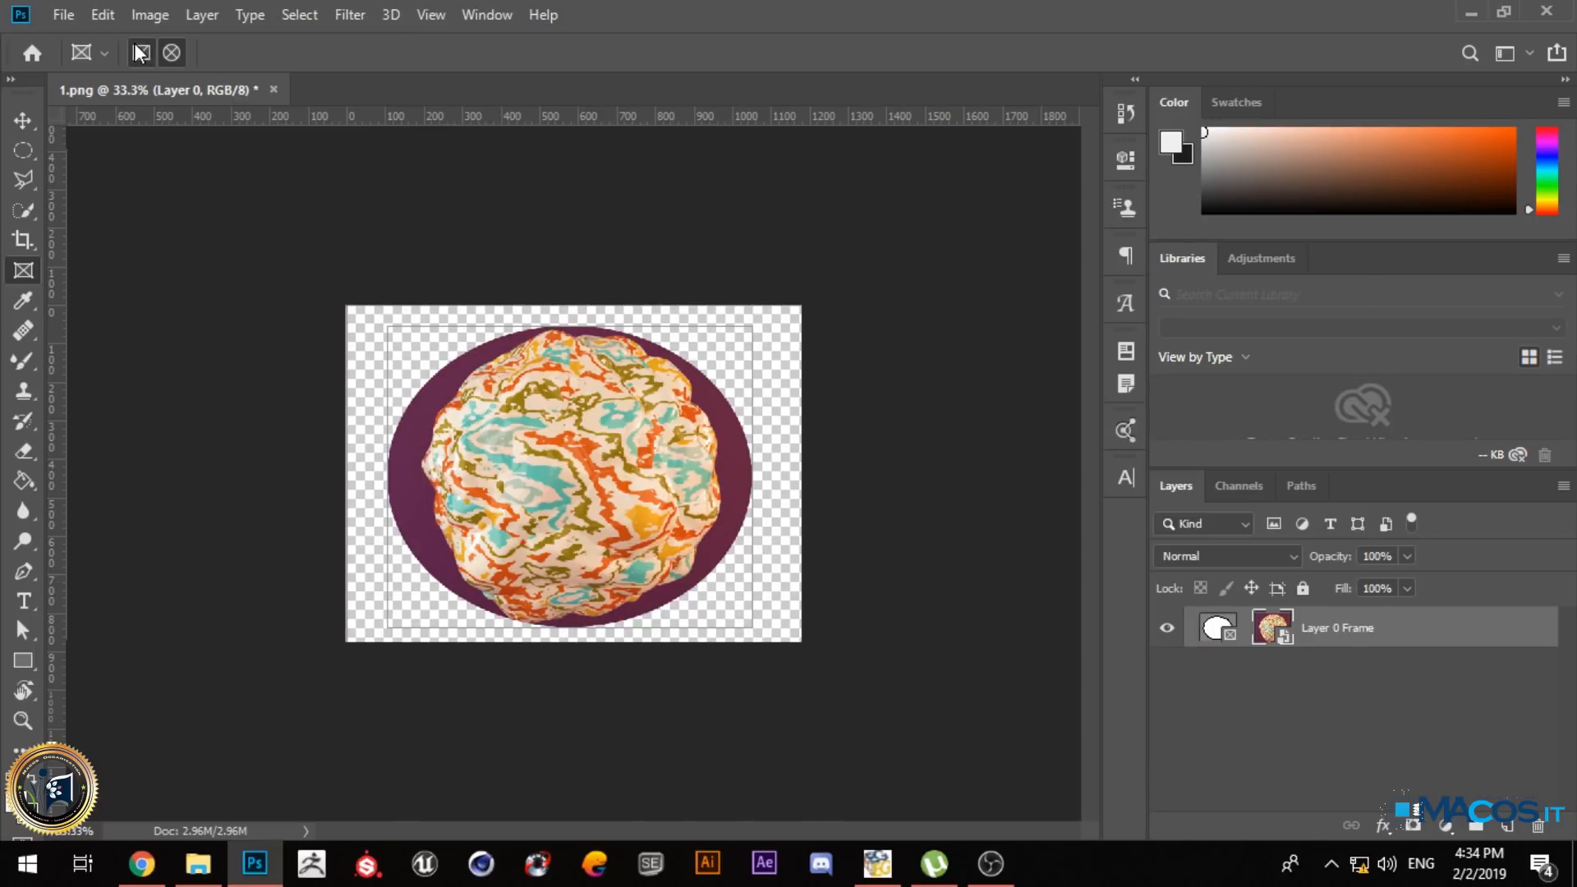
mouse_move(535, 432)
mouse_down()
mouse_move(517, 447)
mouse_move(540, 437)
mouse_up()
key(ctrl+z)
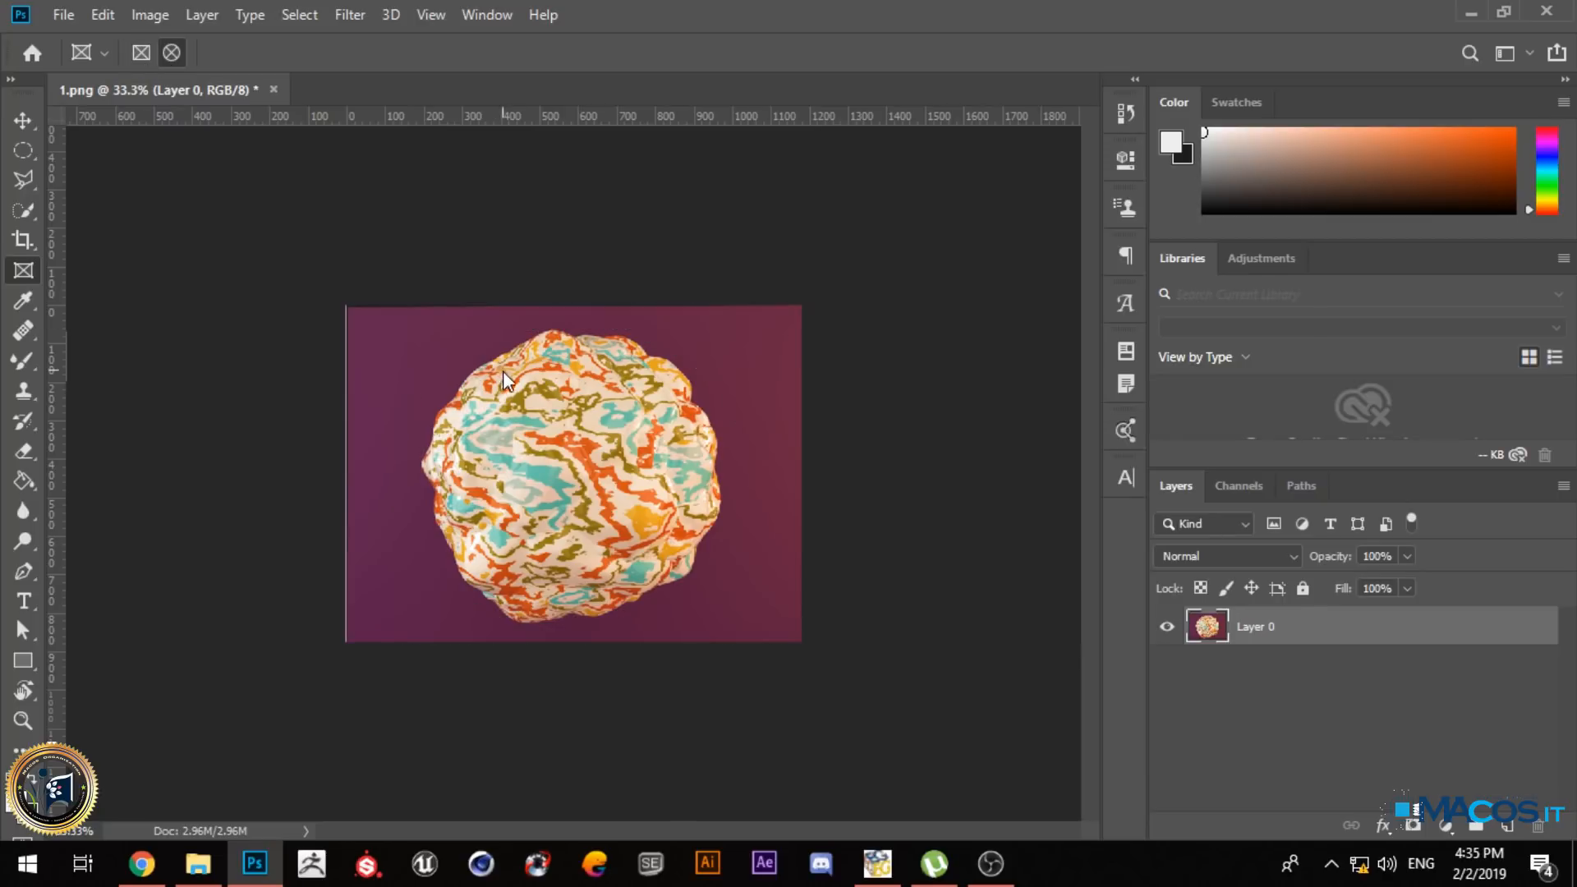
drag(424, 329, 746, 633)
click(141, 52)
key(ctrl+z)
- Try masking Layer 0 with a rectangular frame around the ball and shifting it with the Move tool, and undo the changes
drag(410, 337, 739, 622)
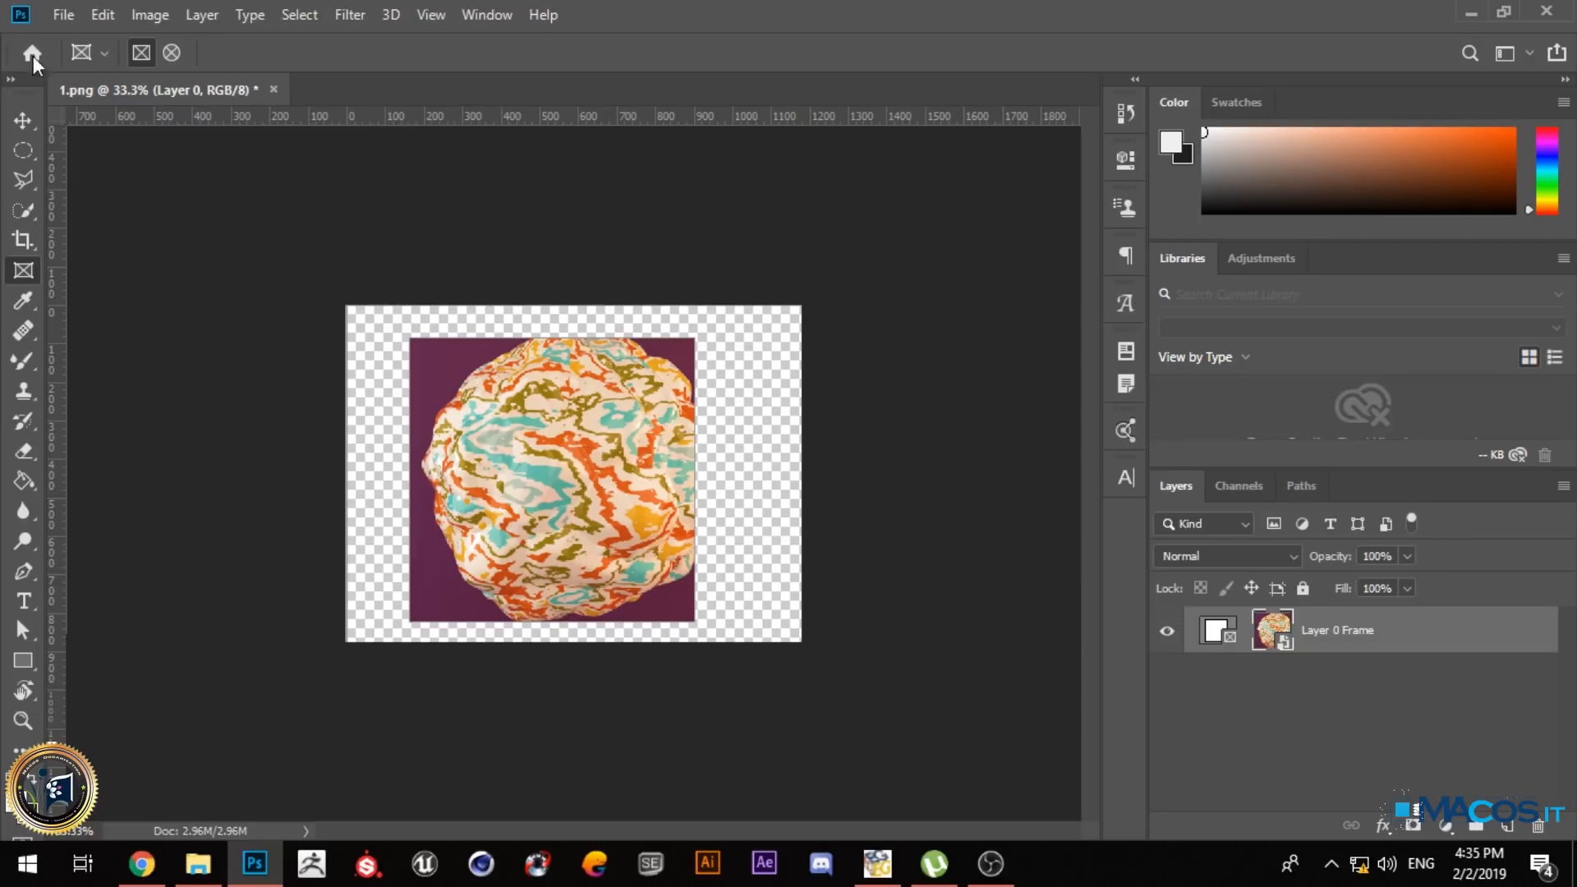
click(23, 121)
mouse_move(483, 440)
mouse_down()
mouse_move(503, 447)
mouse_move(460, 445)
mouse_up()
key(ctrl+z)
key(ctrl+z)
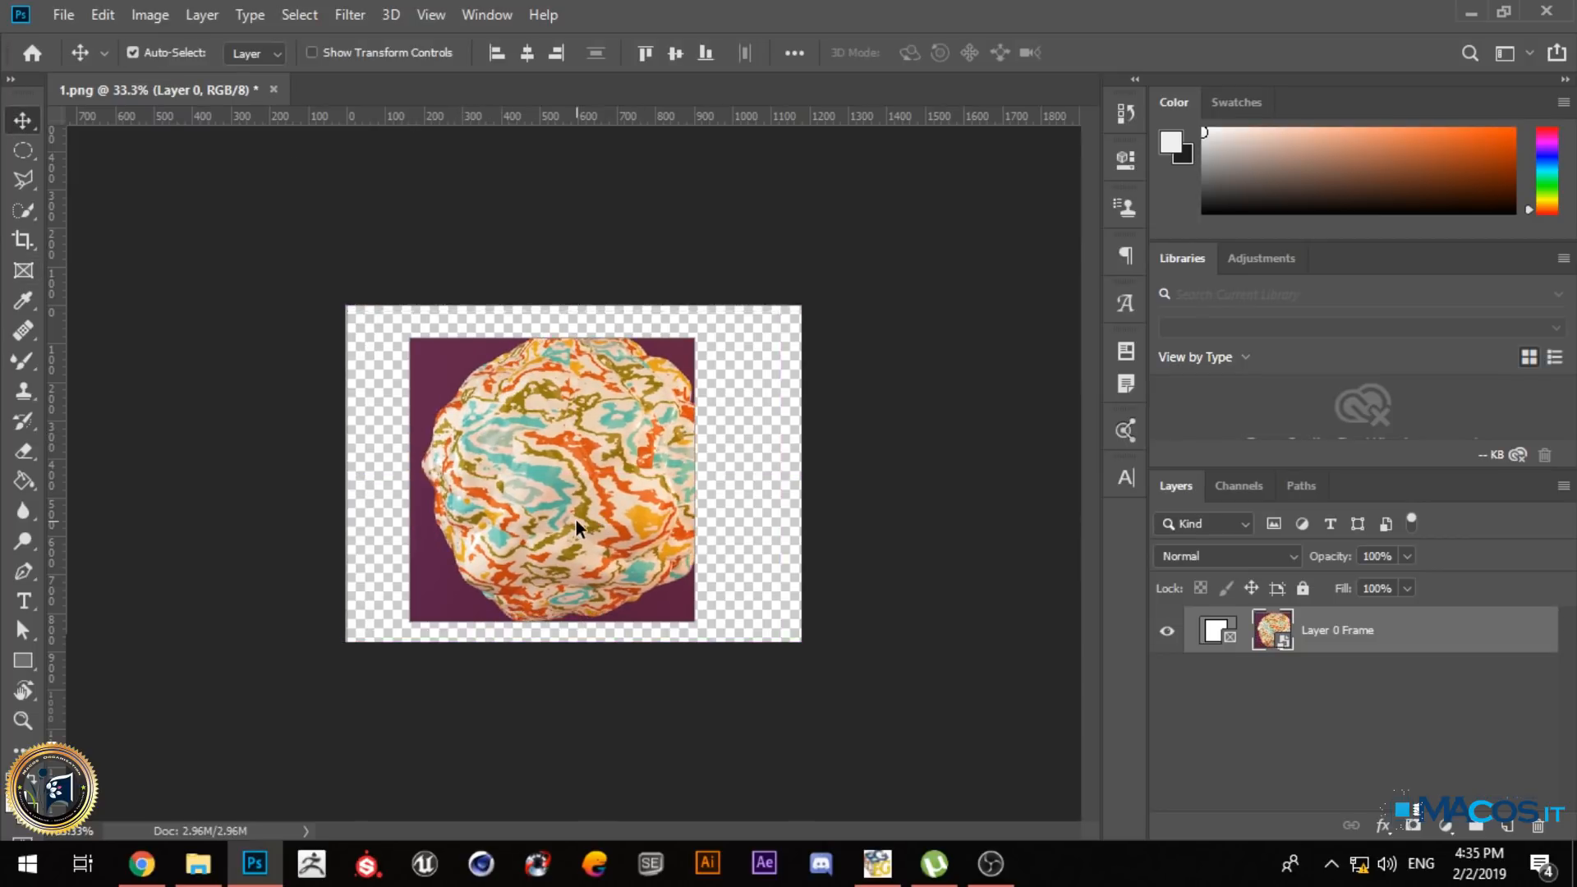
- Try masking Layer 0 with a narrower rectangular frame fitted around the ball, and undo it
click(39, 284)
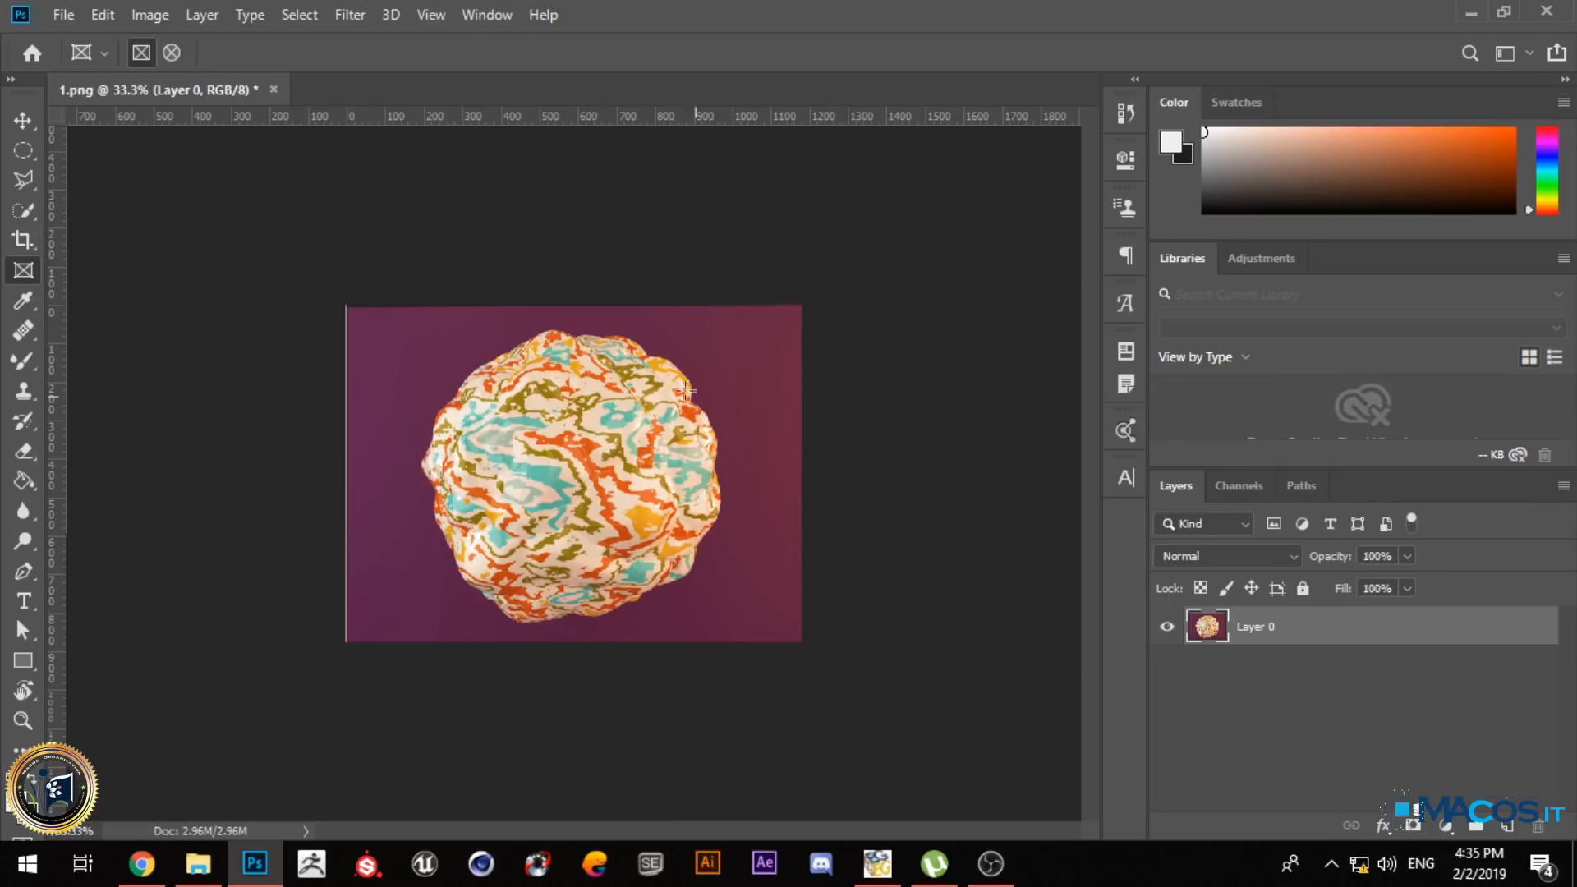
drag(444, 334, 714, 629)
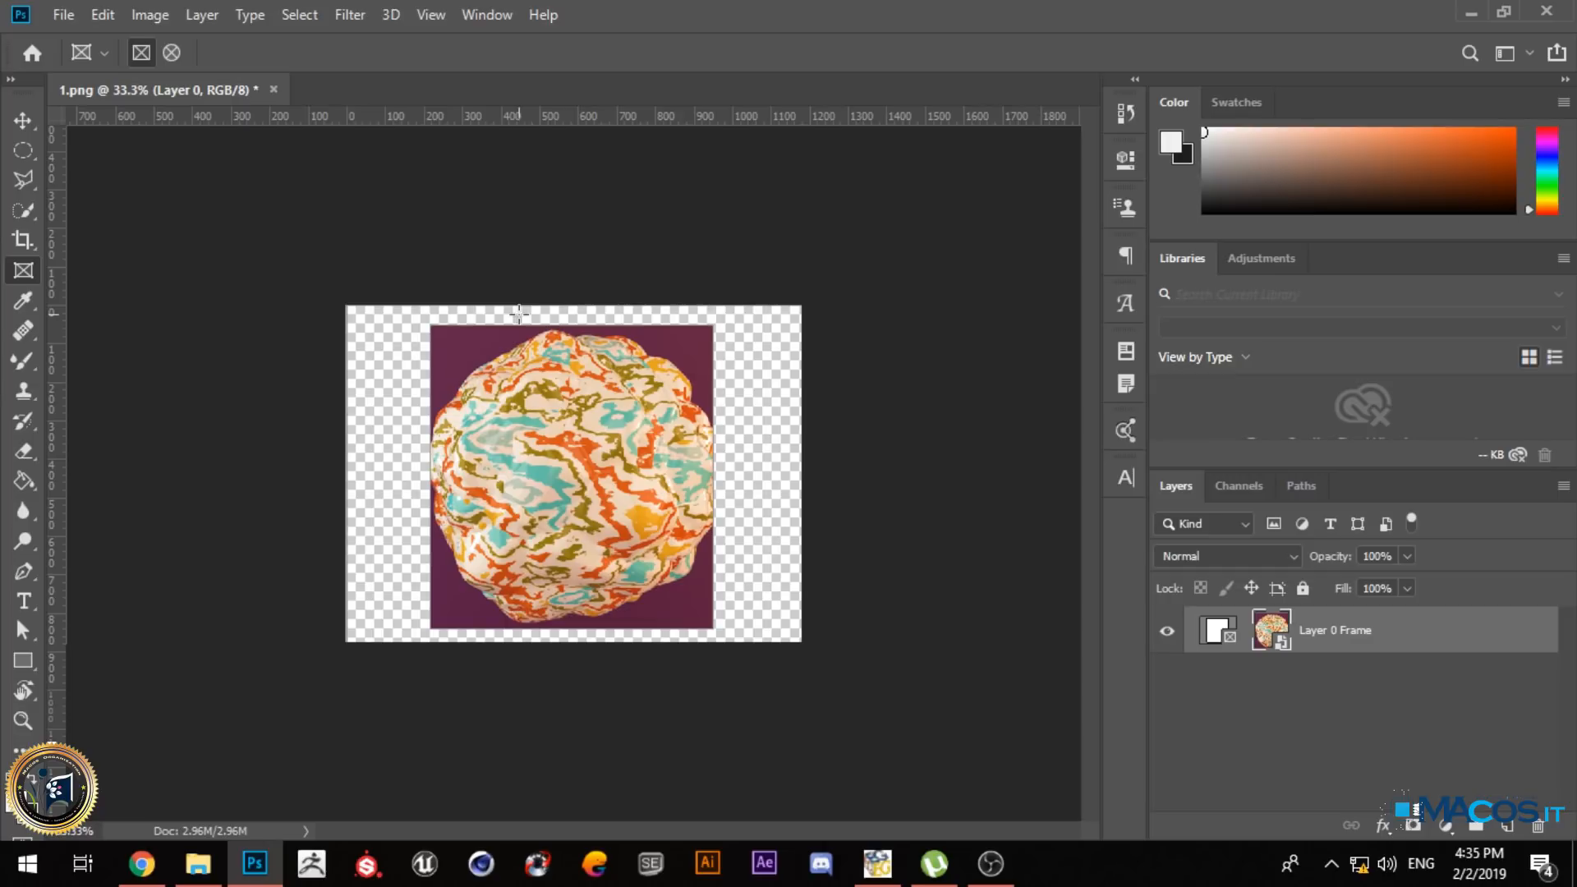
key(ctrl+z)
- Sample a teal tone from the ball's centre with the Eyedropper and accept it in the foreground Color Picker
click(23, 301)
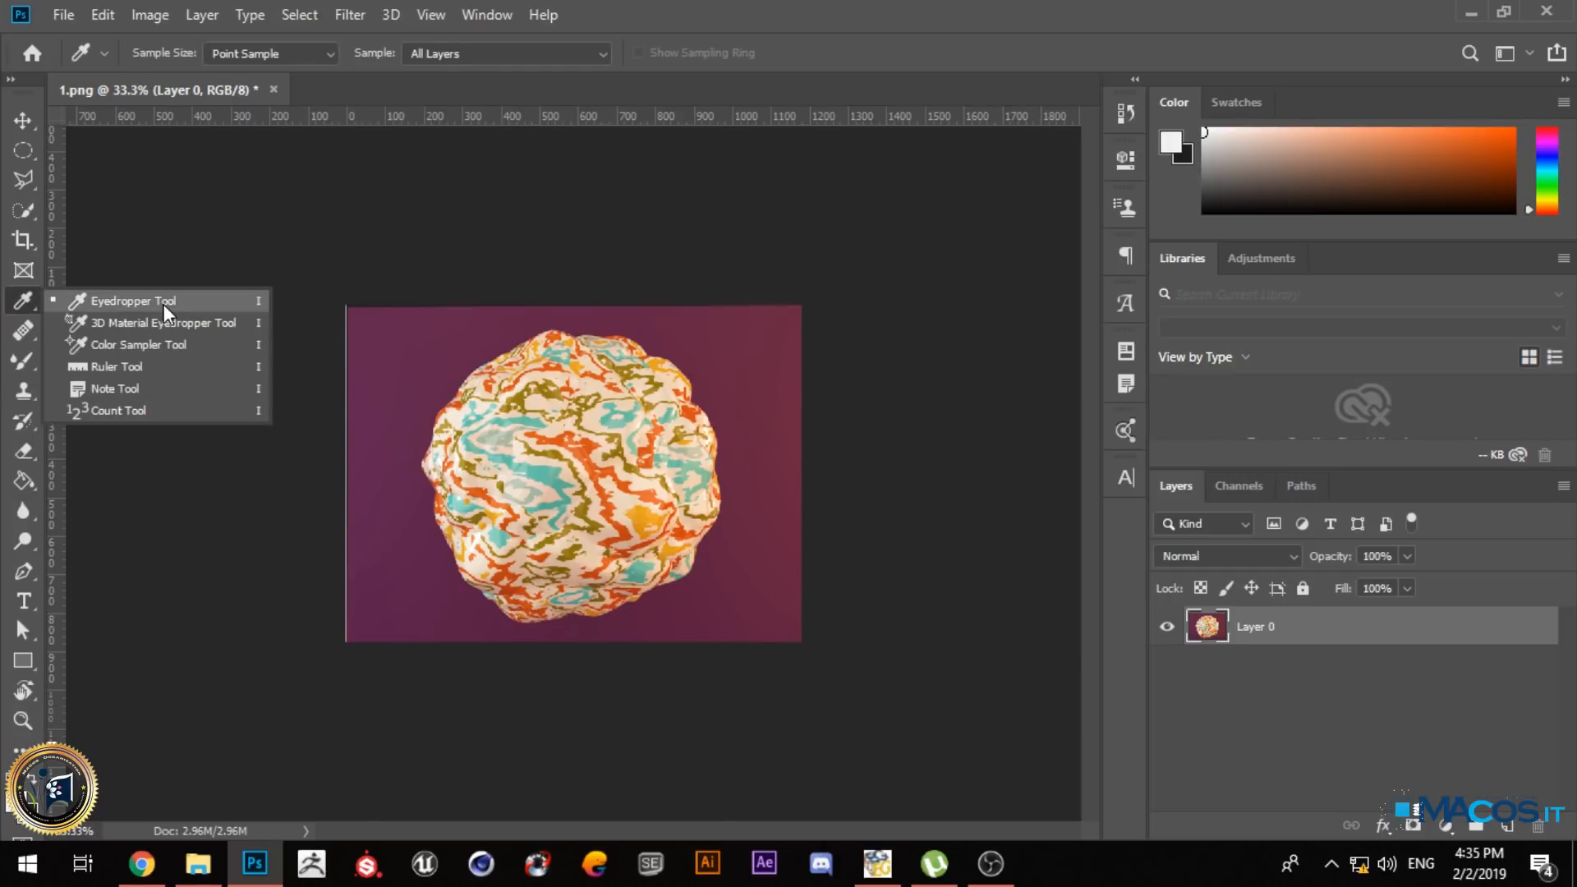
click(164, 304)
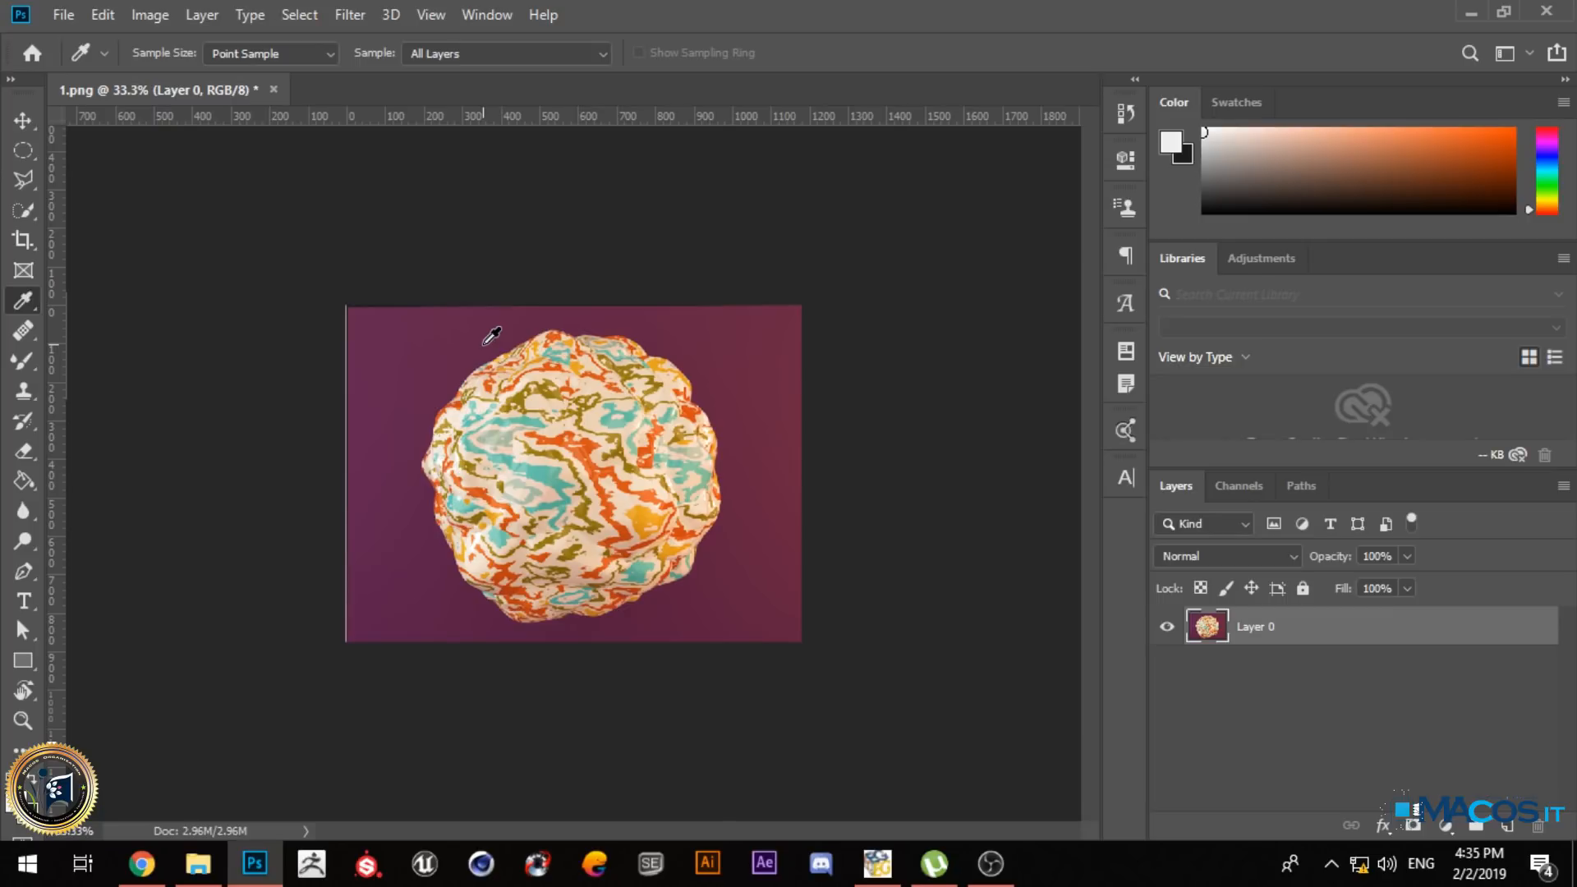
click(556, 472)
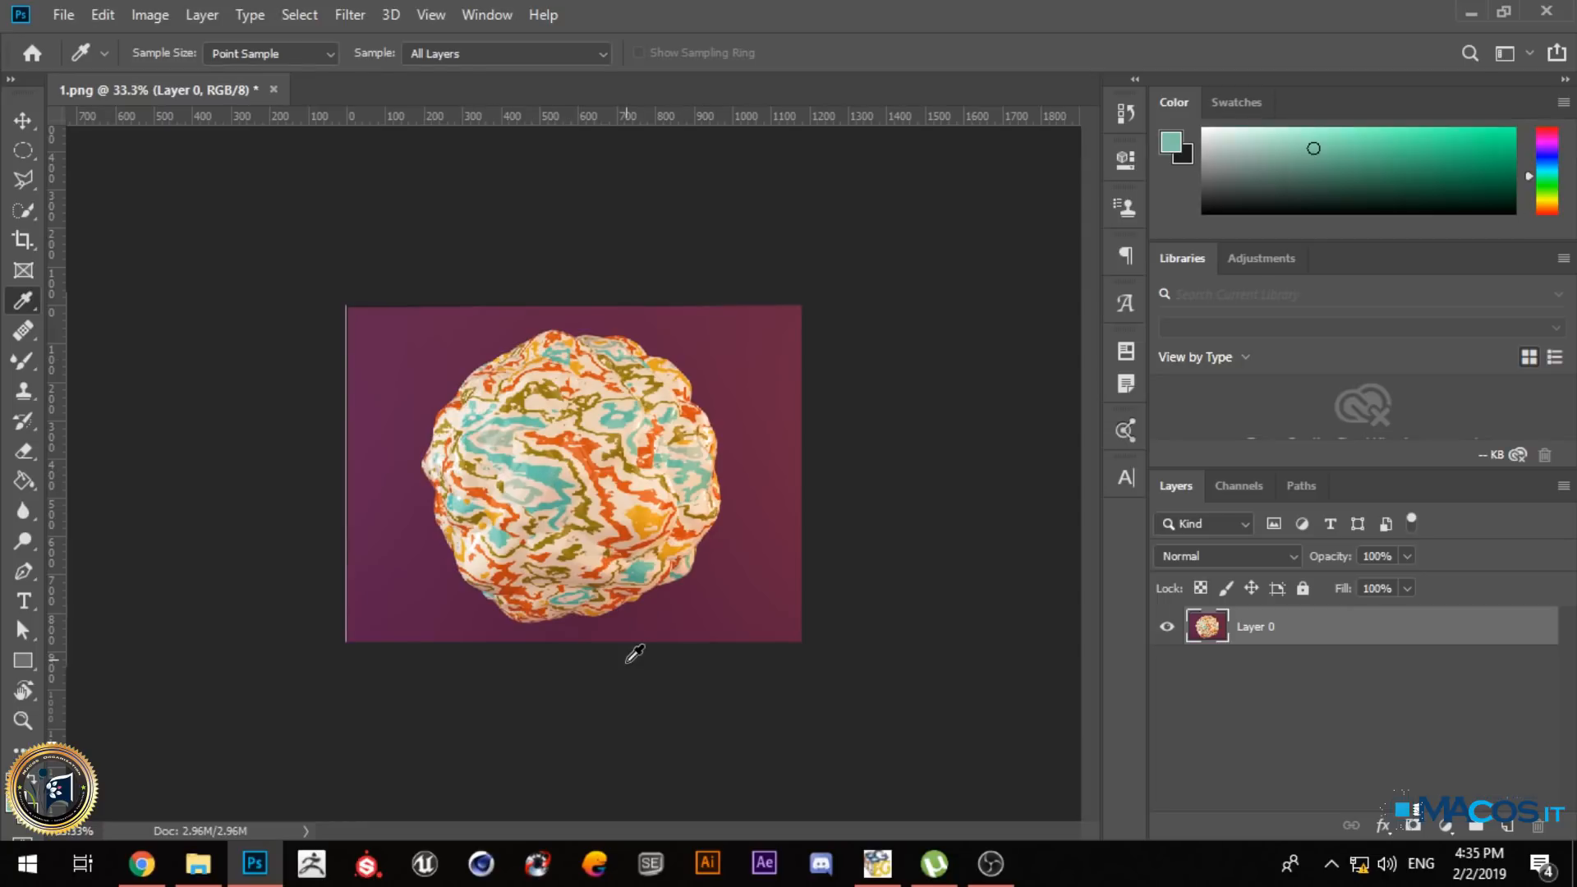
click(10, 814)
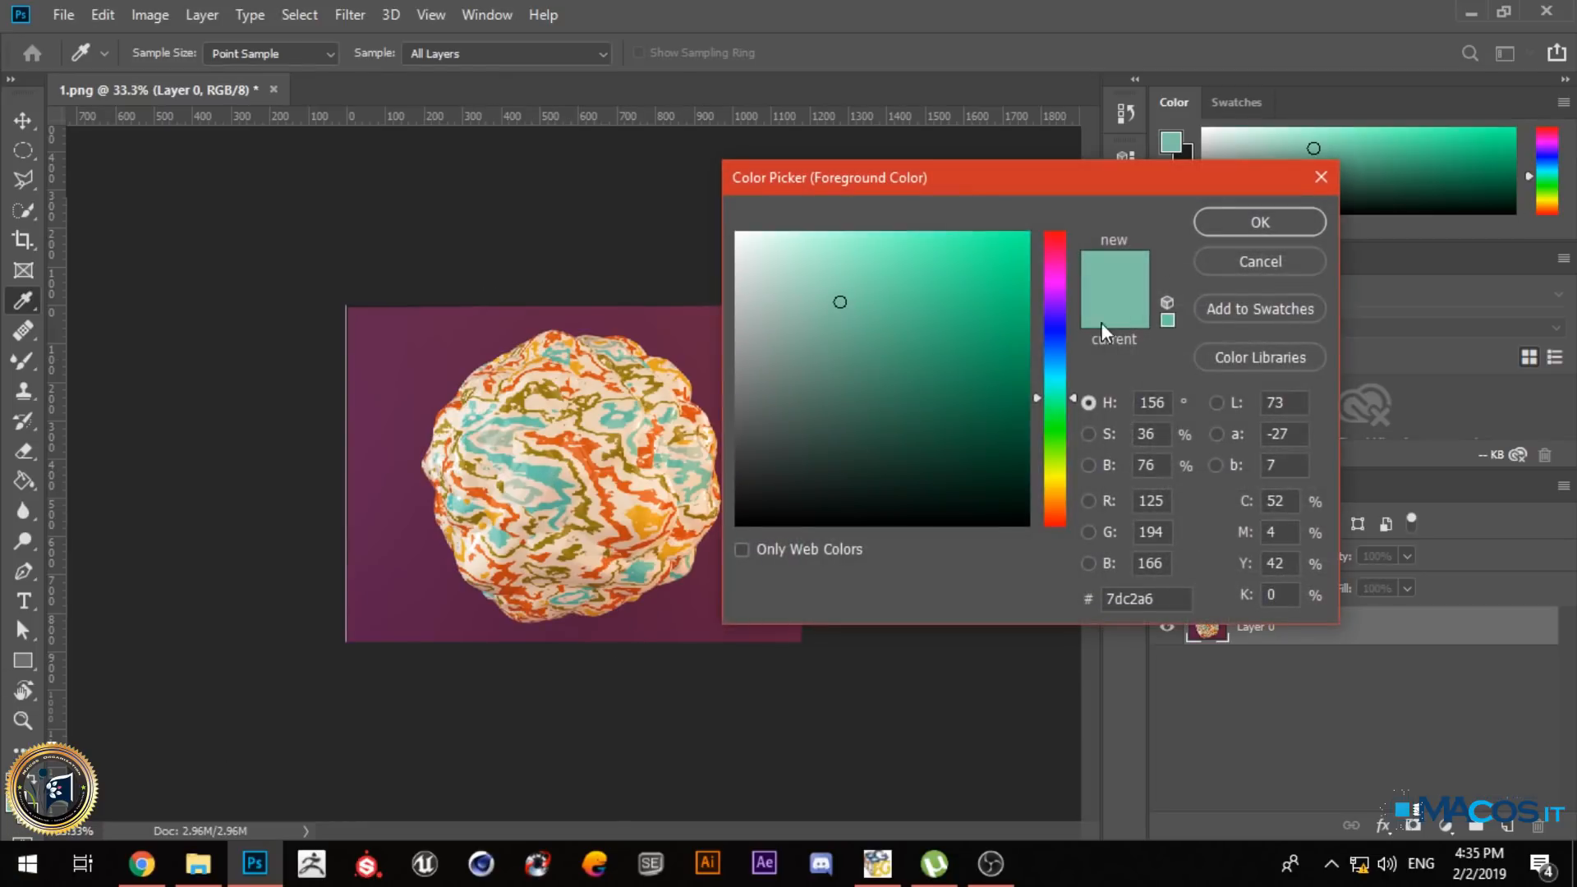
click(1265, 226)
- Sample several foreground colors from the purple backdrop around the ball and from the ball's pattern
click(626, 495)
click(769, 323)
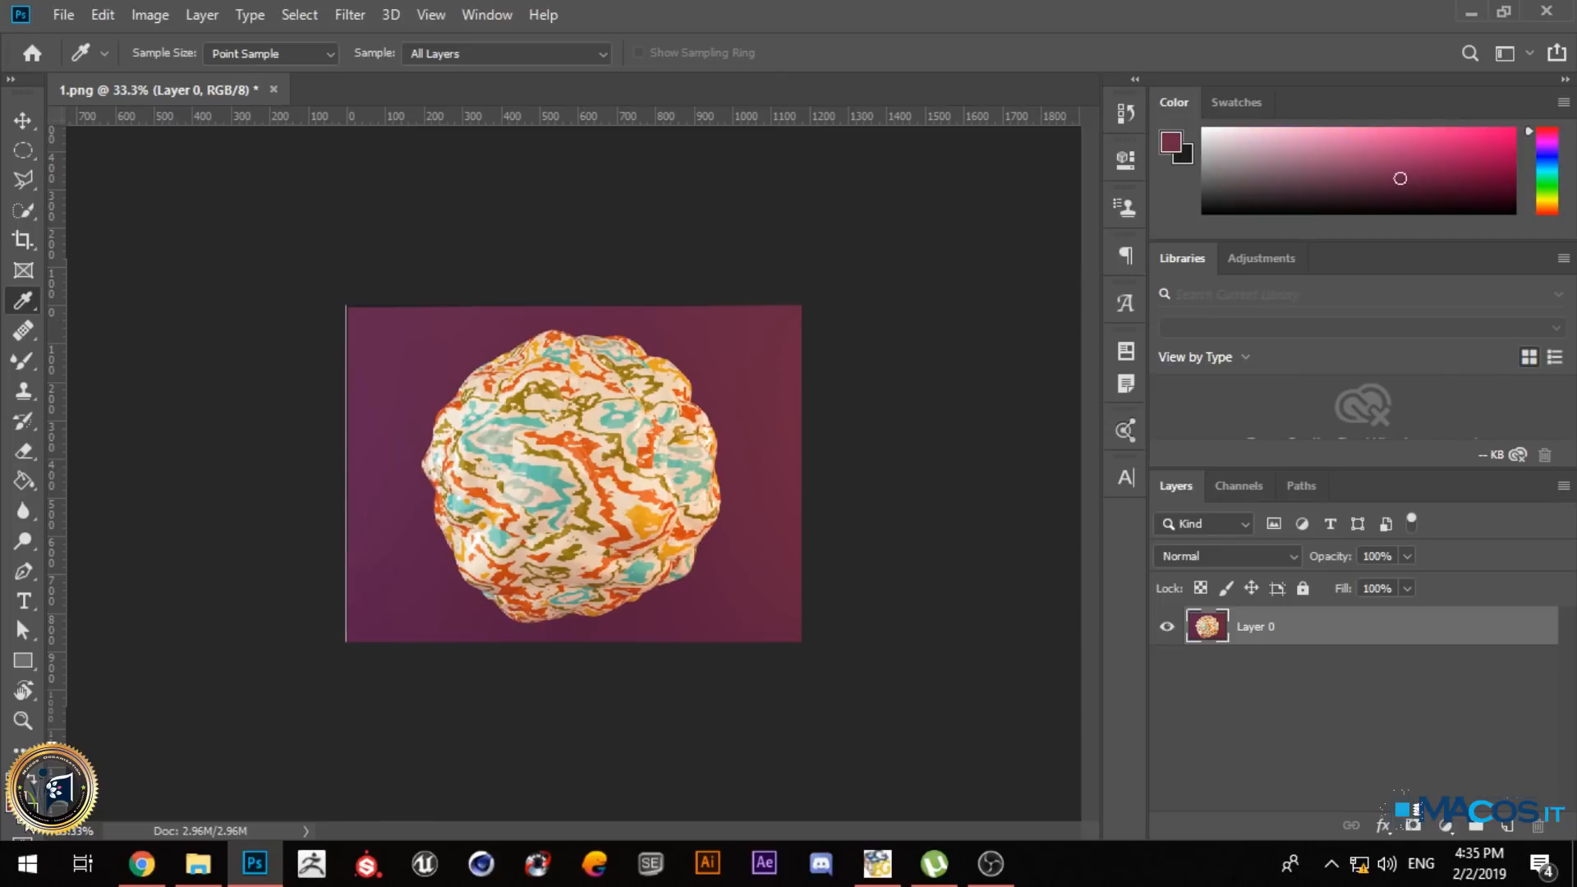
click(687, 599)
click(454, 598)
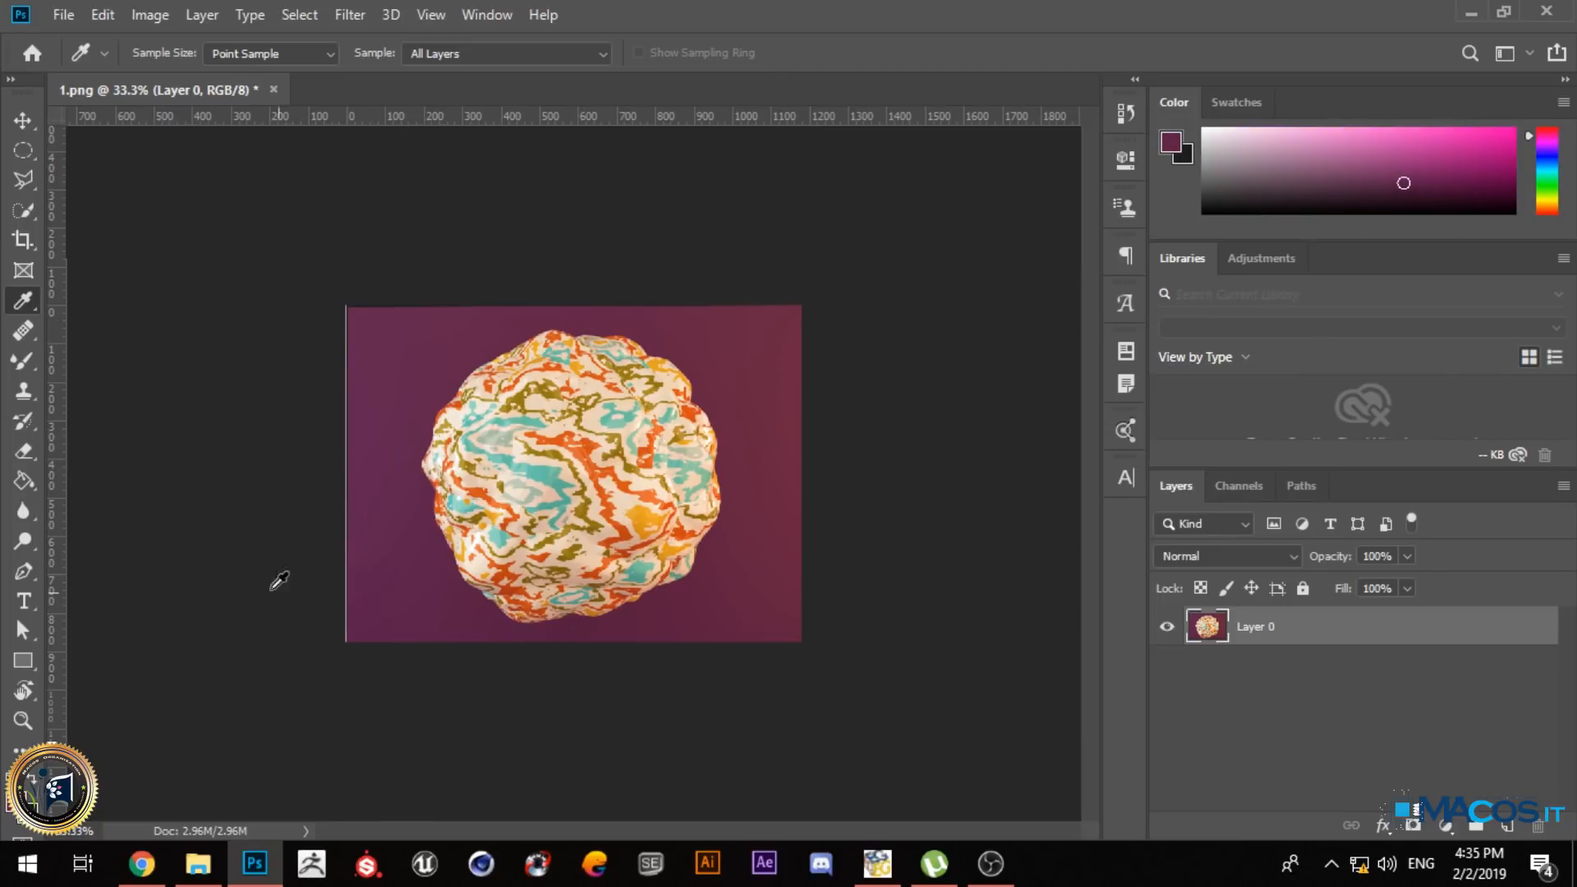
click(405, 359)
click(530, 457)
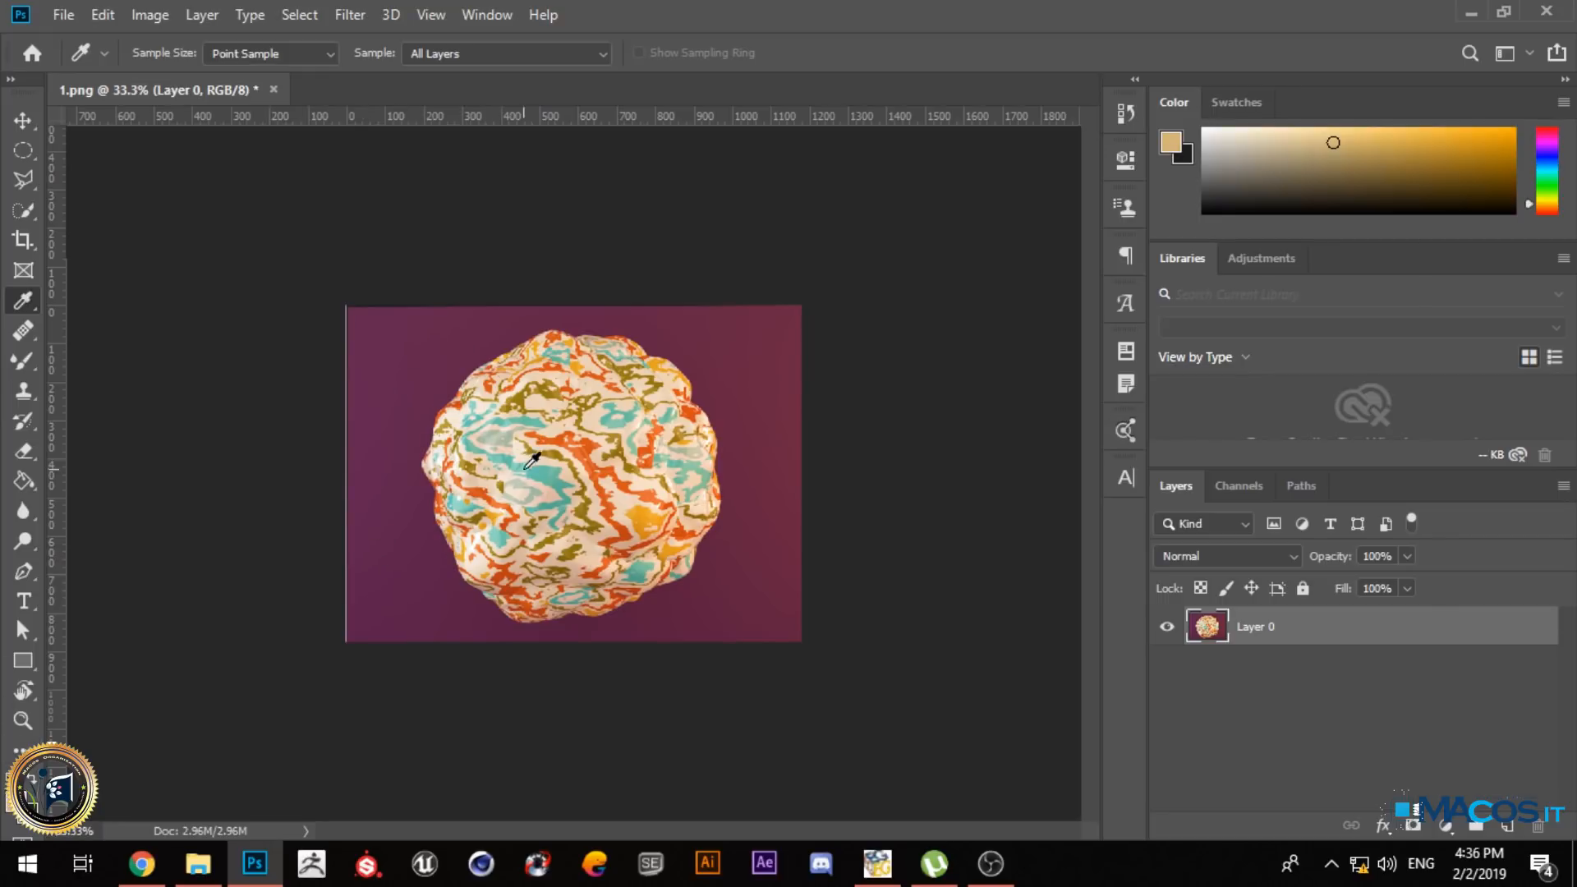
- Sample foreground colors from the olive stripe and the yellow-orange patches on the ball
scroll(589, 538, up, 5)
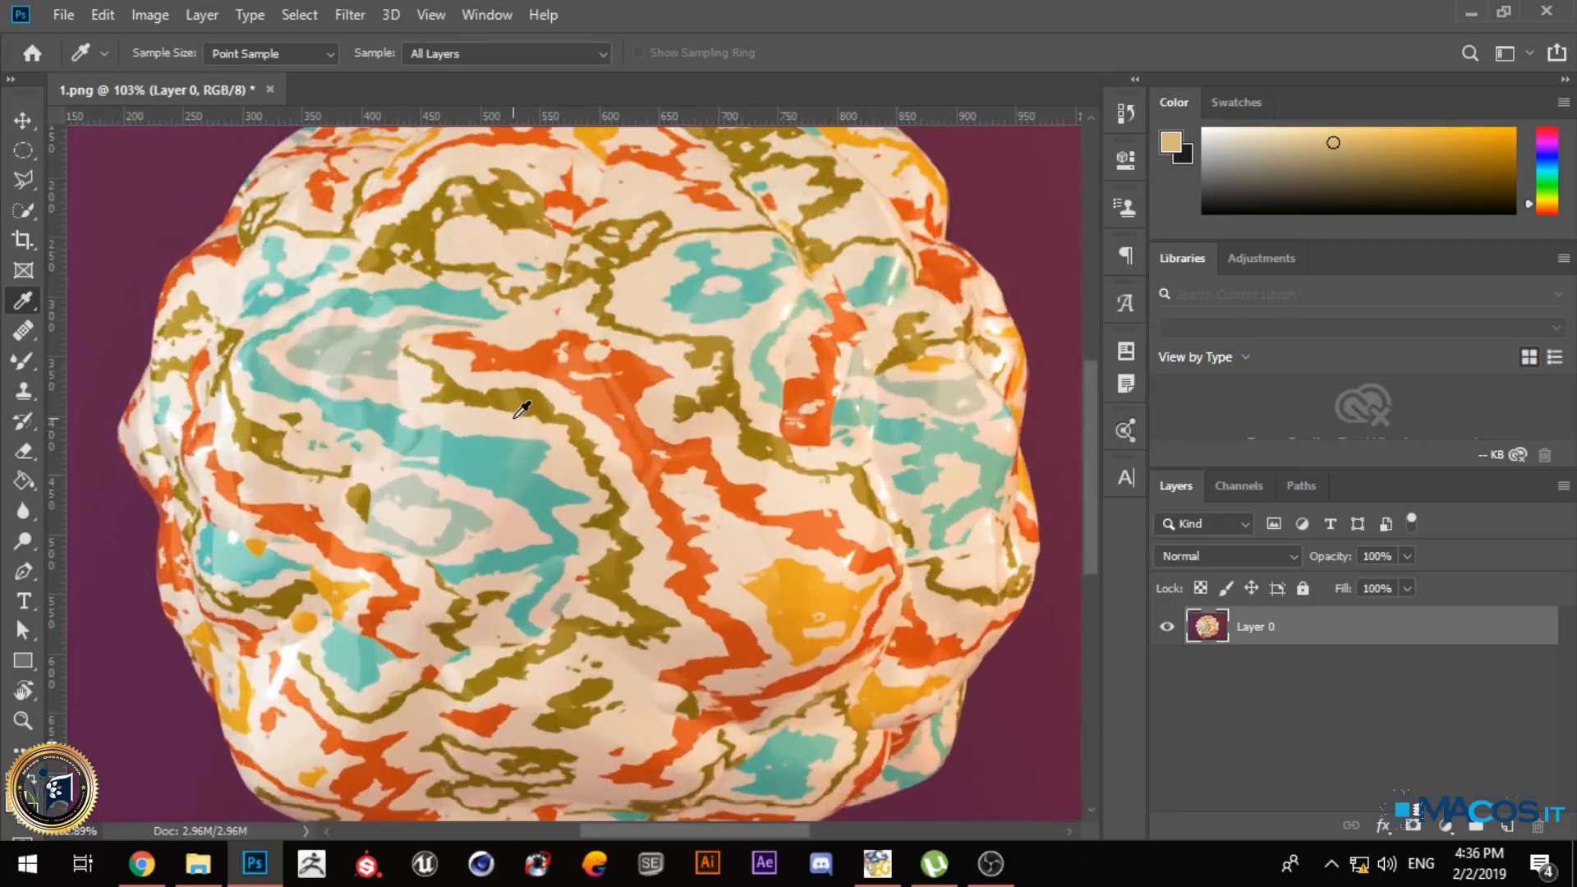
click(509, 419)
click(816, 585)
click(846, 704)
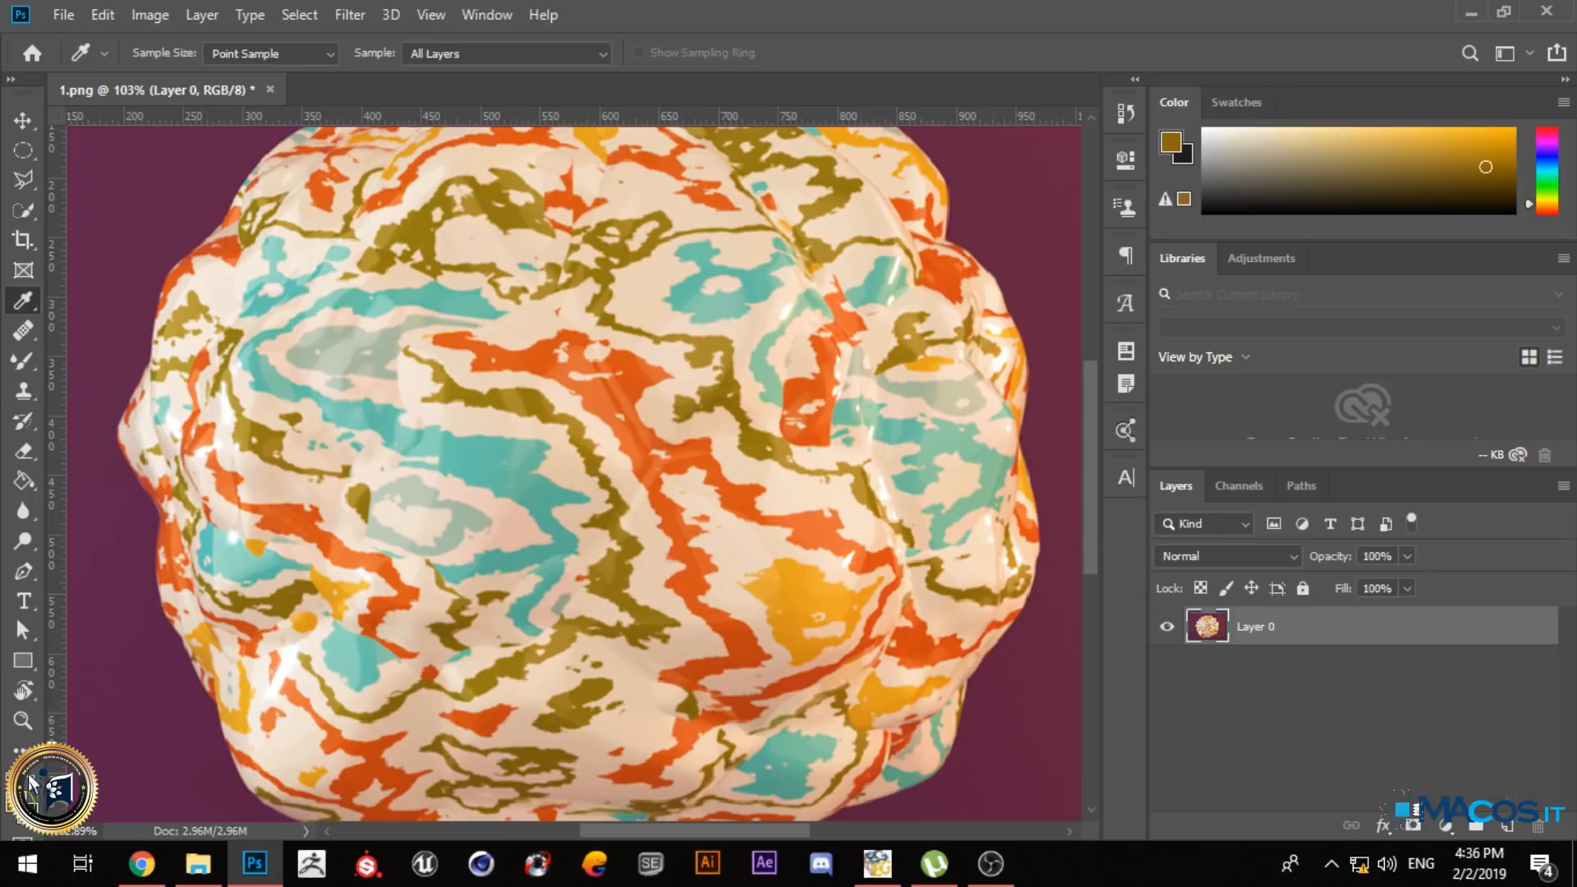
click(16, 751)
click(4, 826)
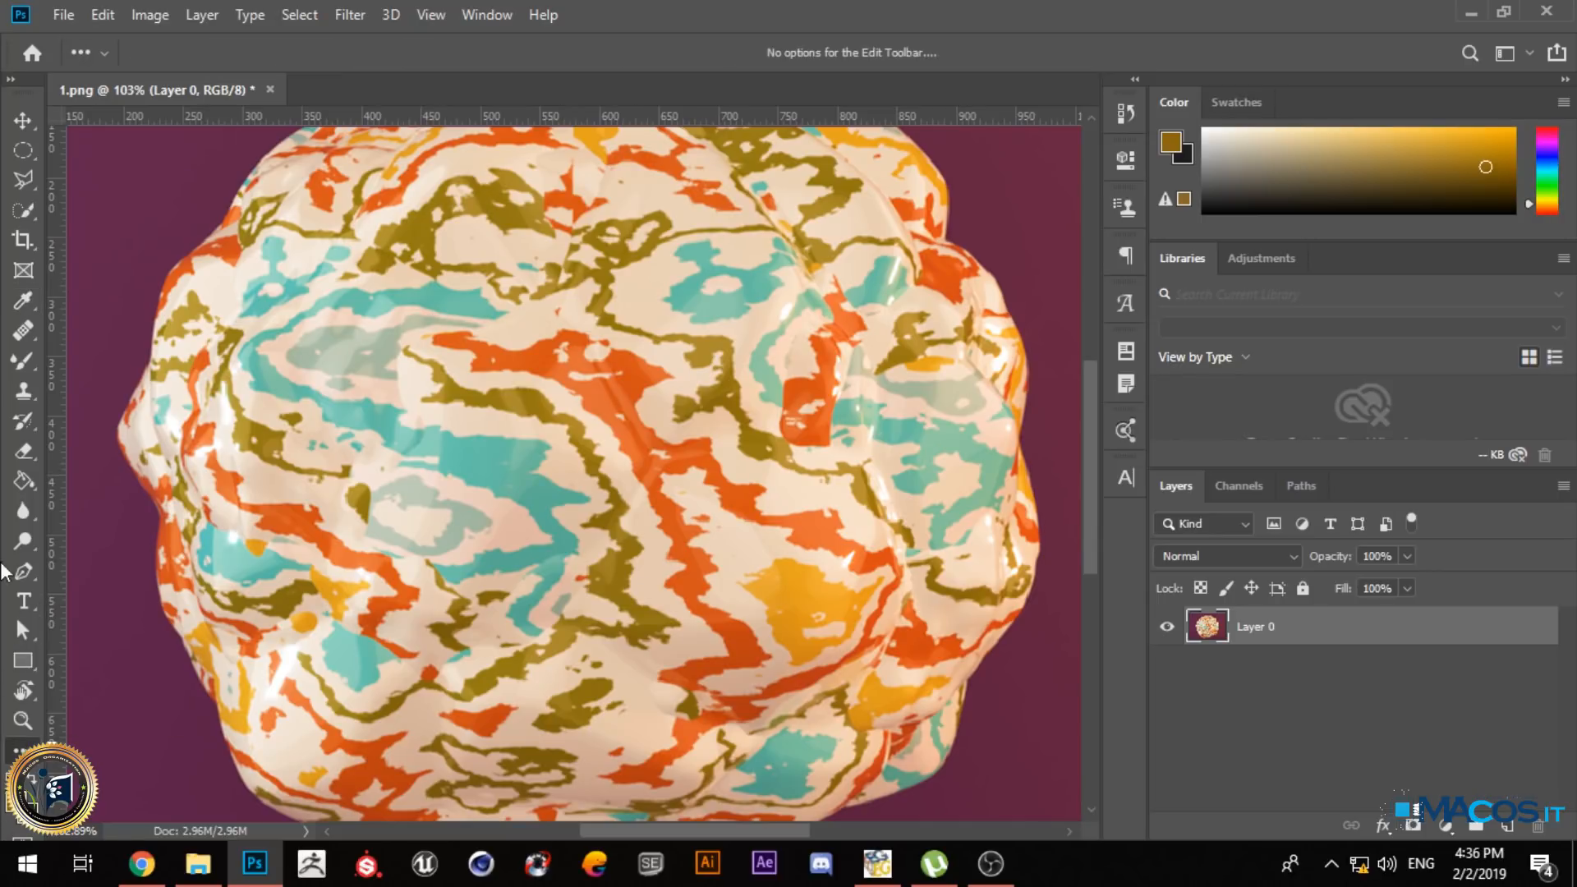
scroll(24, 451, down, 3)
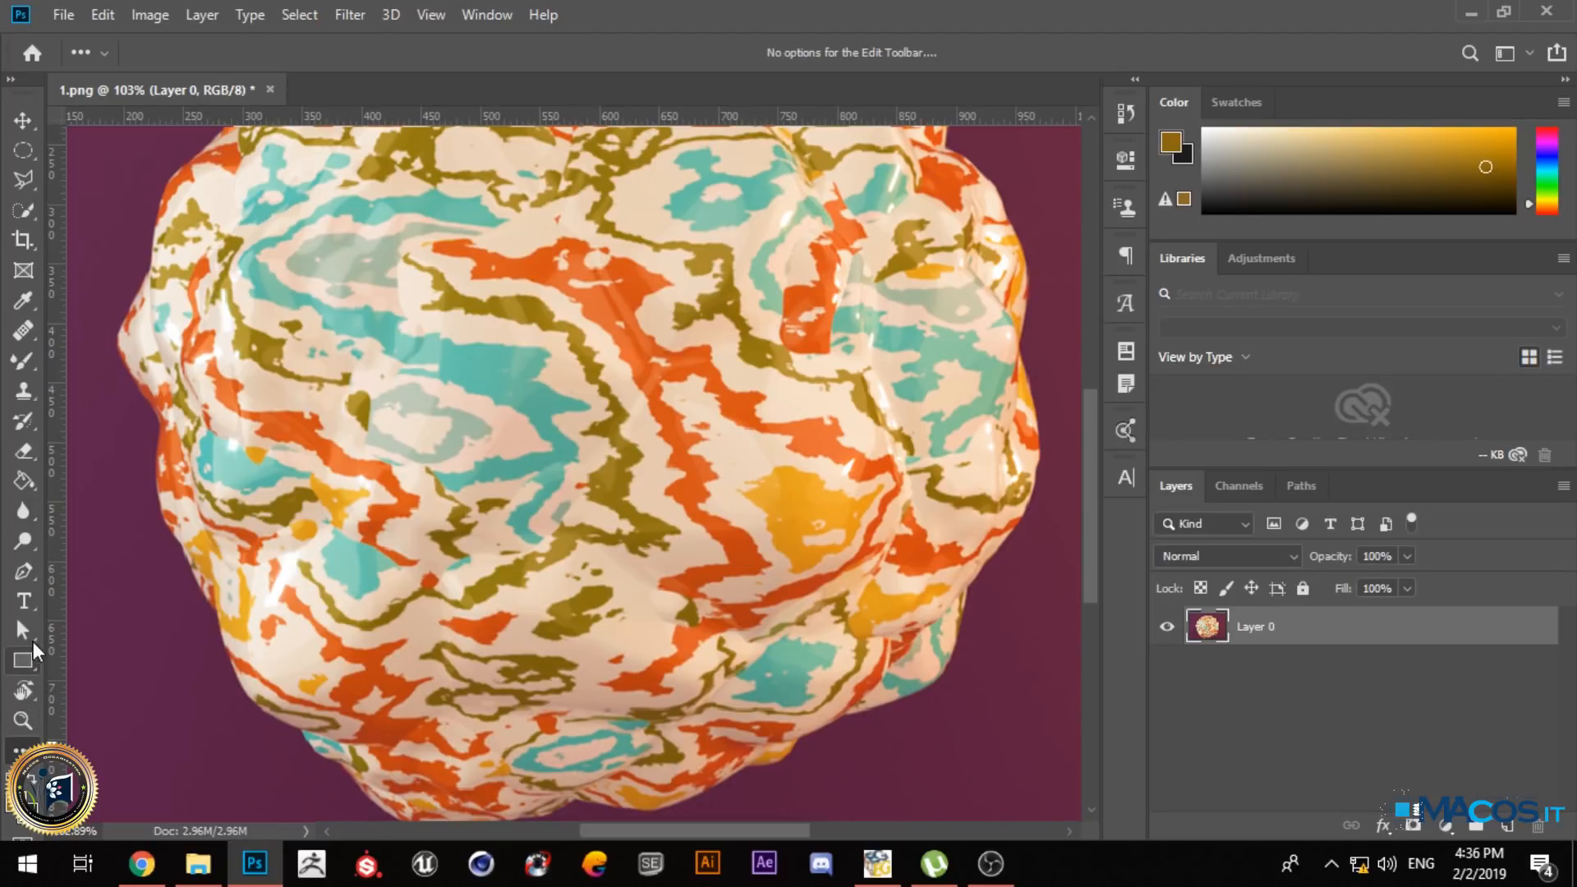
- Sample the olive color from the ball's lower-left stripe as the foreground color with the Eyedropper tool
click(19, 311)
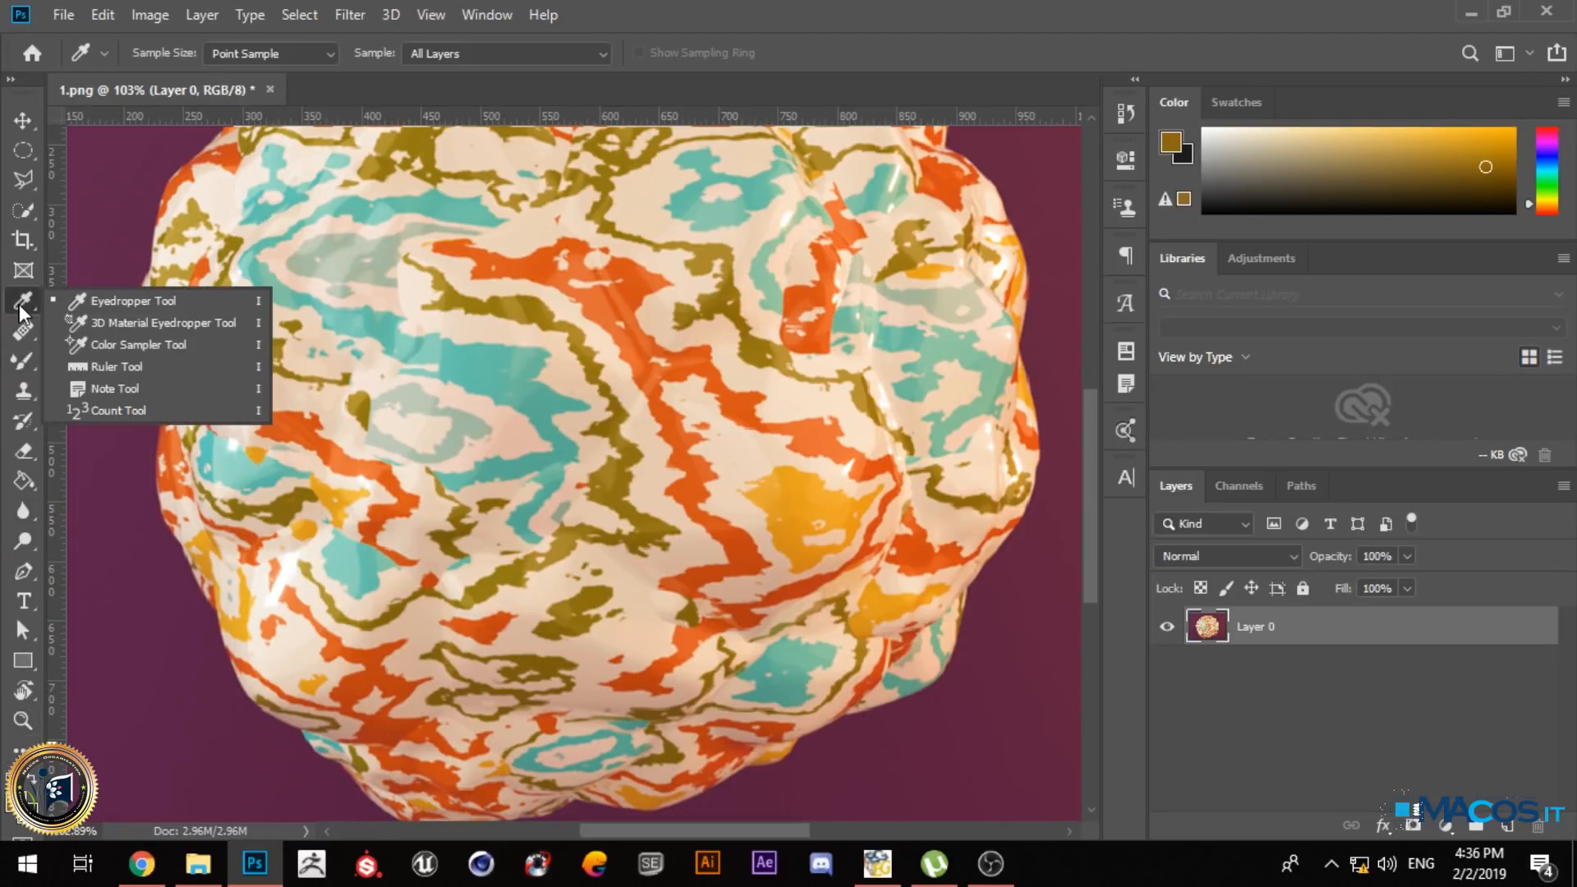
click(132, 301)
drag(544, 393, 347, 610)
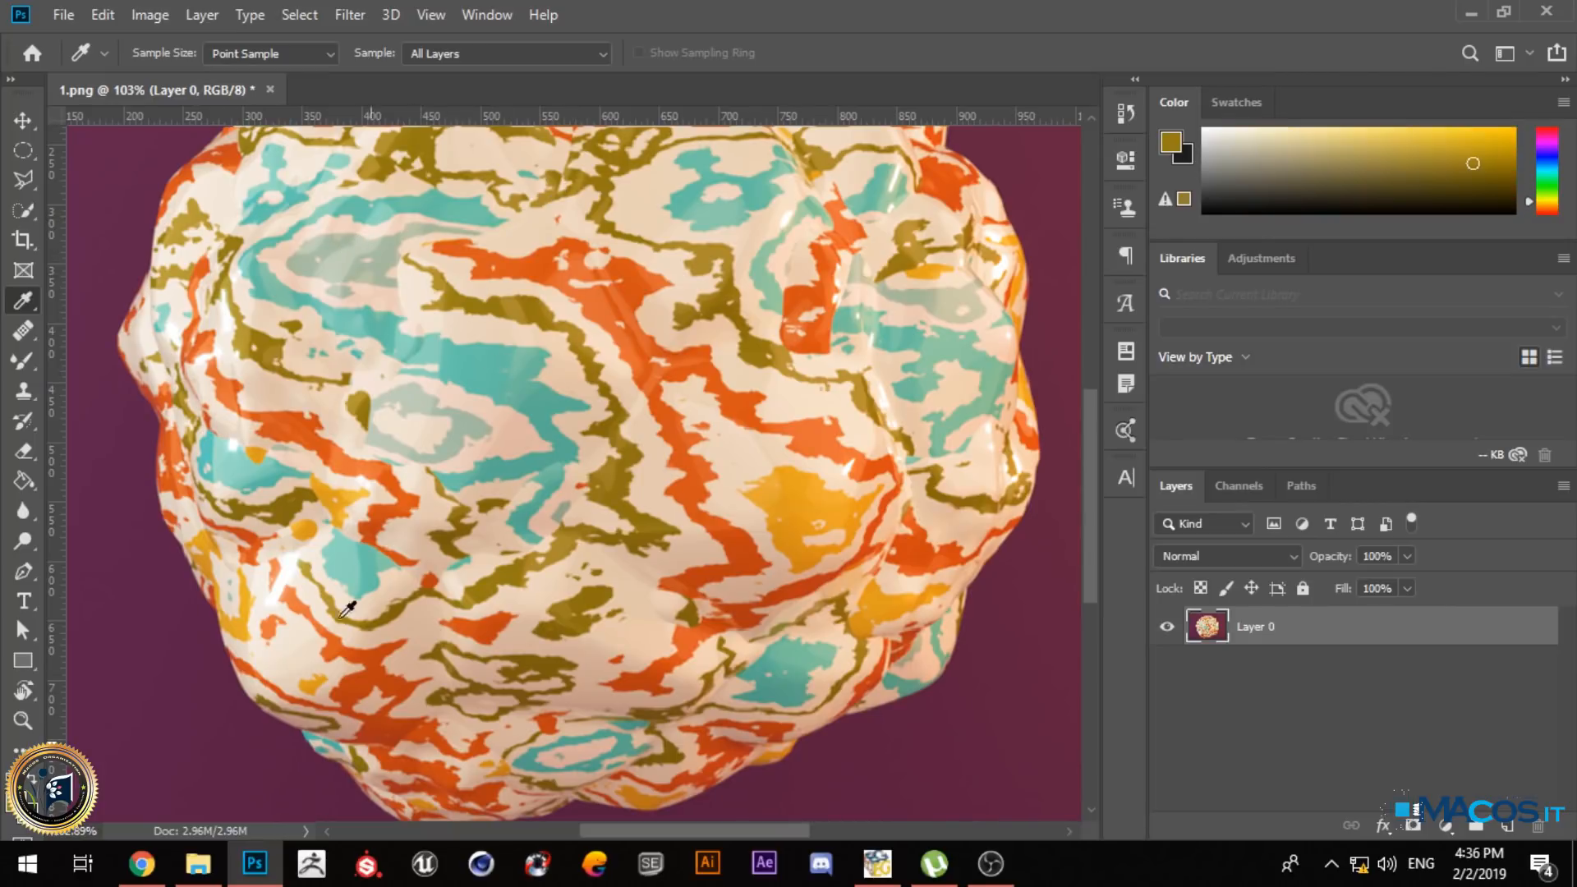
- Choose the Healing Brush tool and bring the whole image into view
click(22, 333)
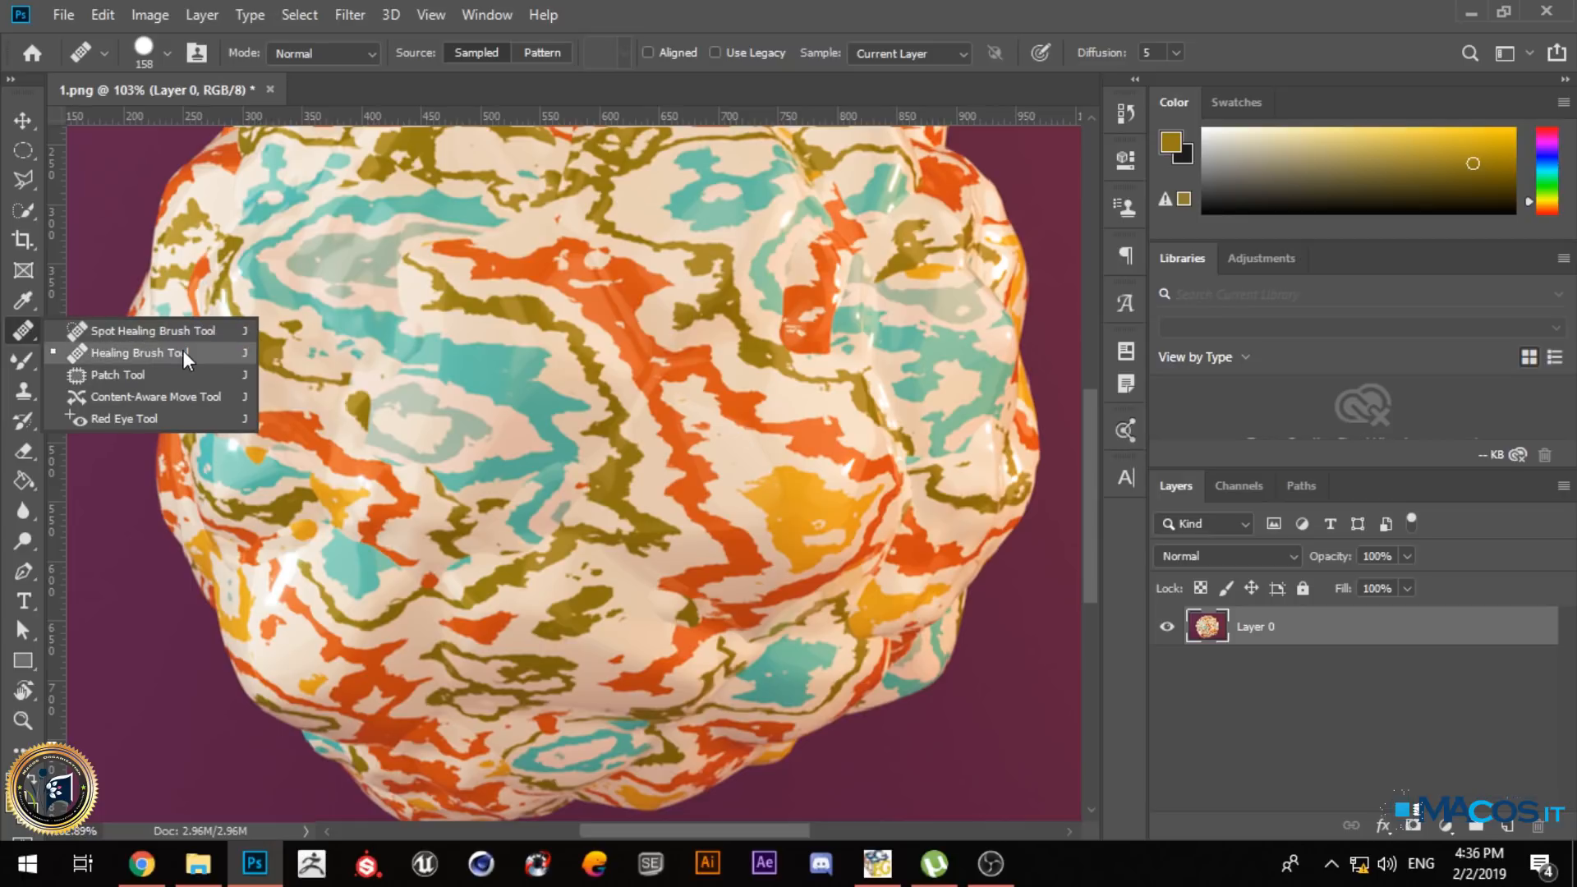
click(182, 354)
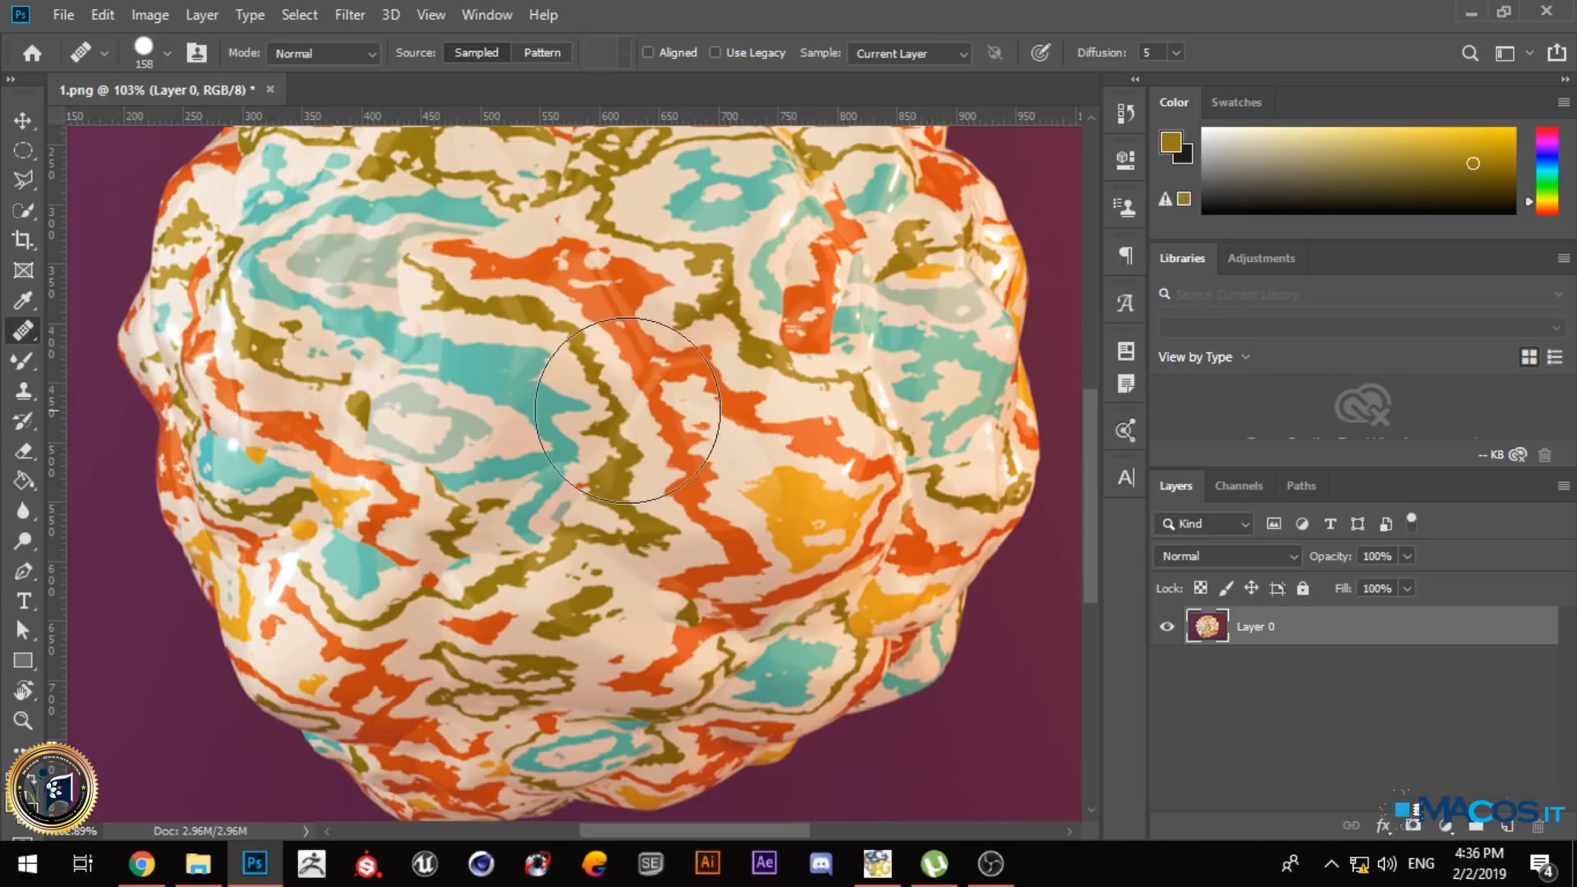
scroll(687, 452, down, 5)
scroll(686, 452, up, 1)
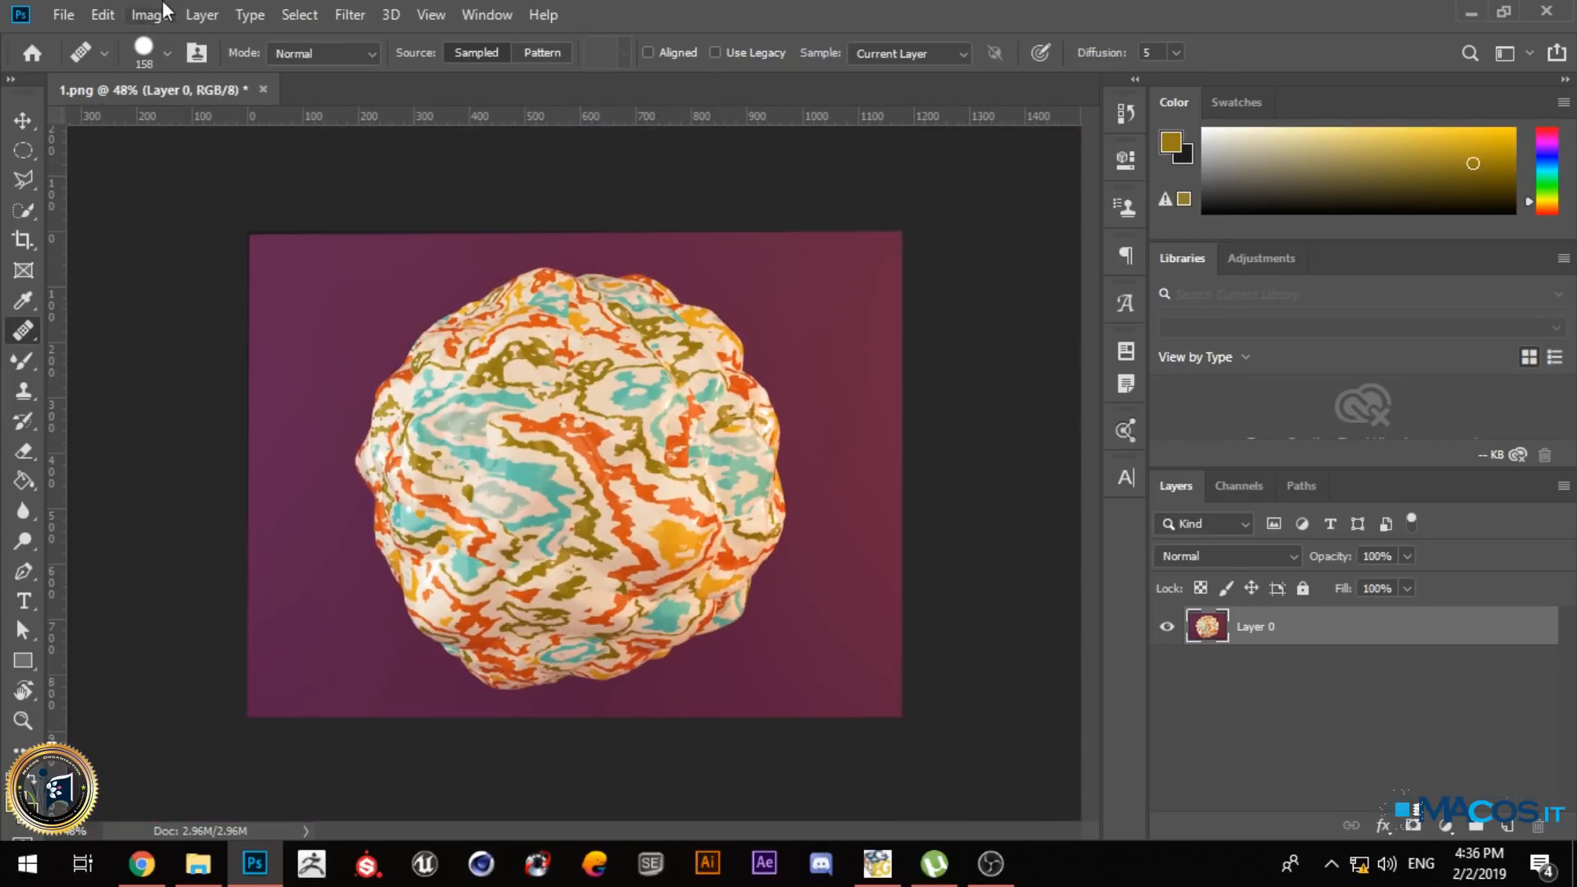
- Close 1.png without saving and bring acne-treatment-1.jpg from Chrome into Photoshop as a new document
click(264, 90)
click(777, 334)
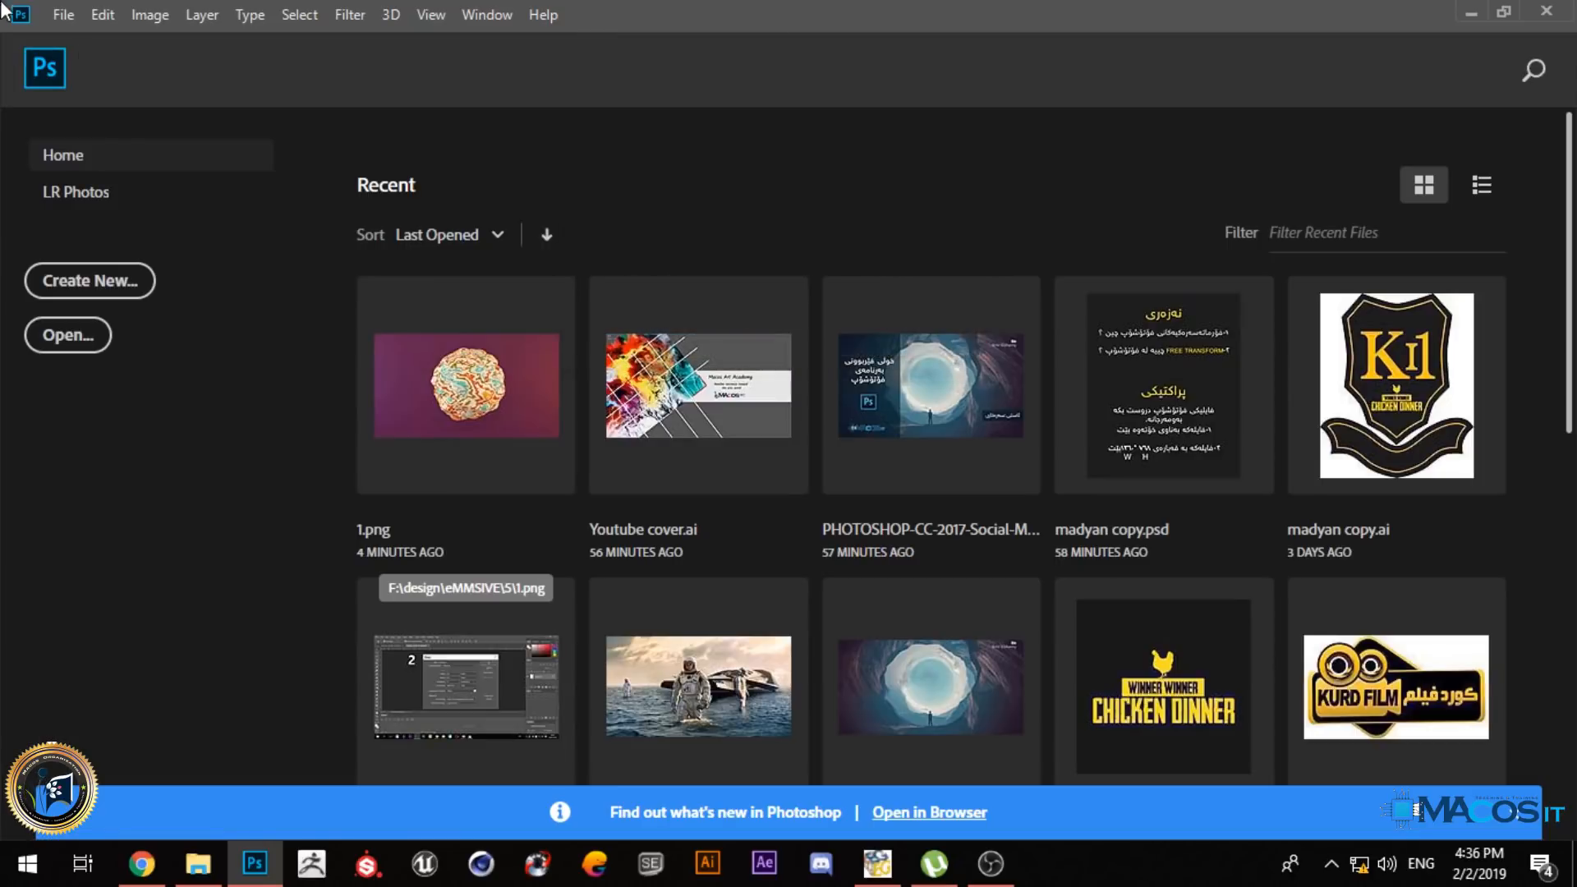
click(141, 863)
drag(131, 816, 415, 450)
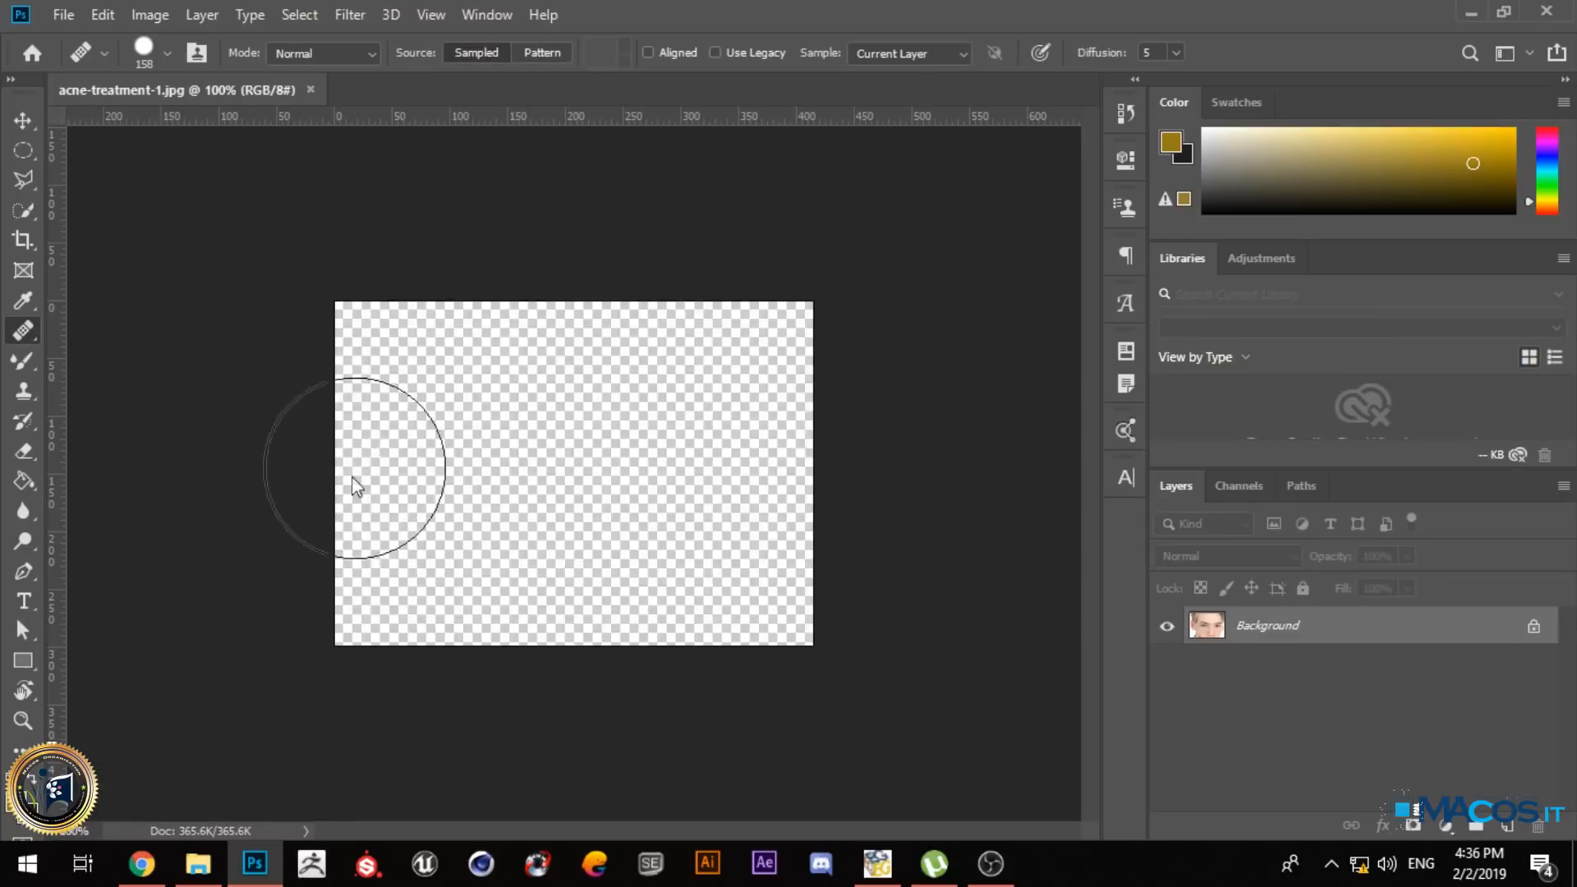
- Reduce the Healing Brush size to 18 for the blemishes on the face
scroll(579, 462, up, 5)
scroll(534, 329, down, 3)
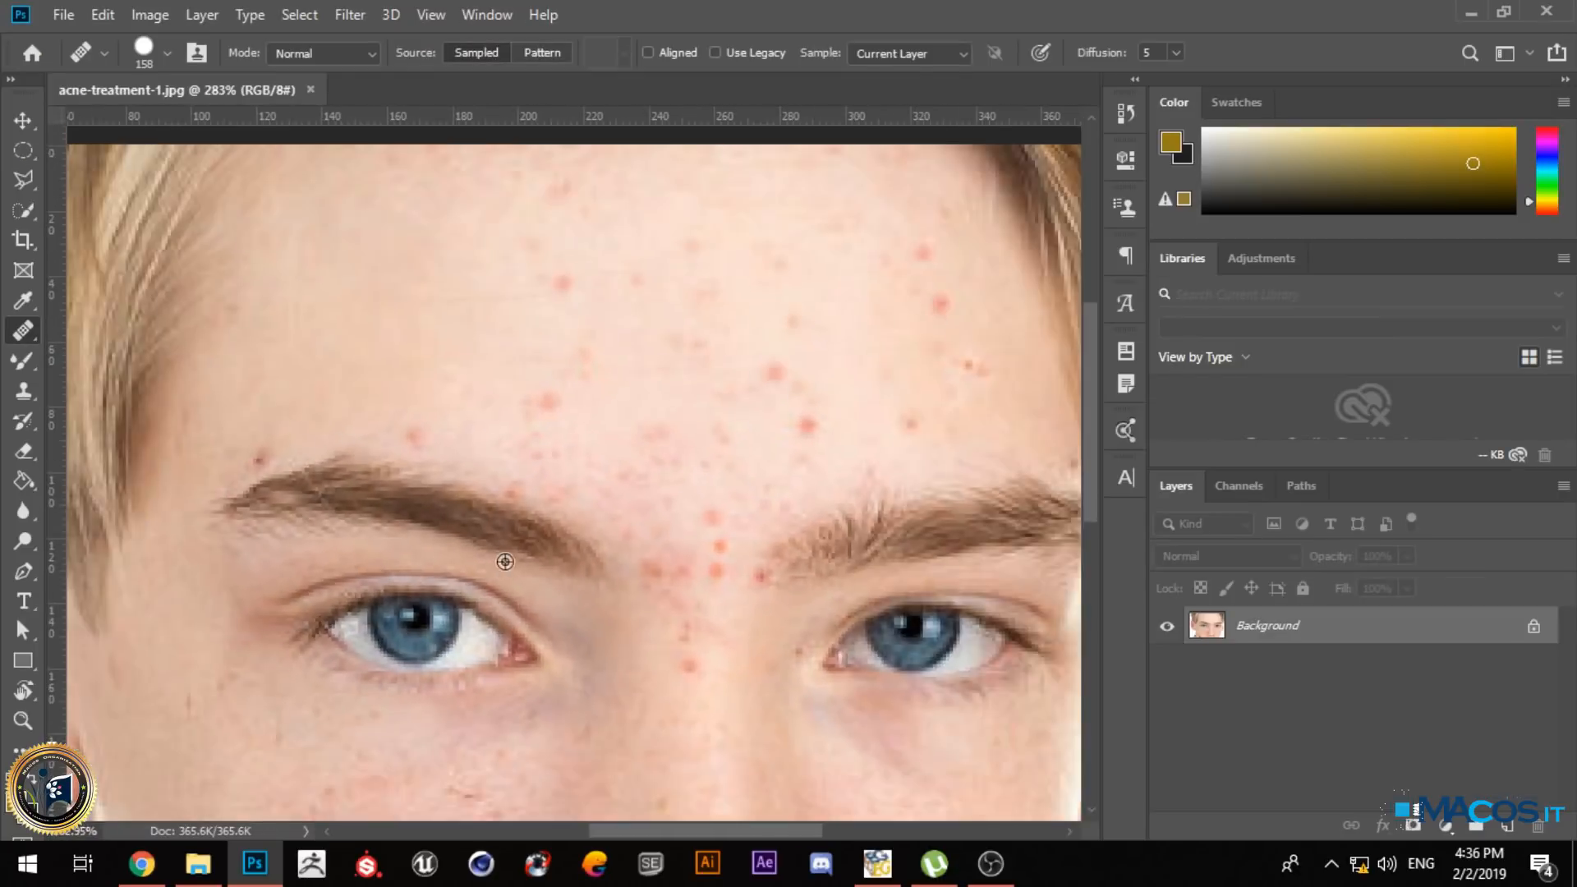
drag(510, 292, 383, 287)
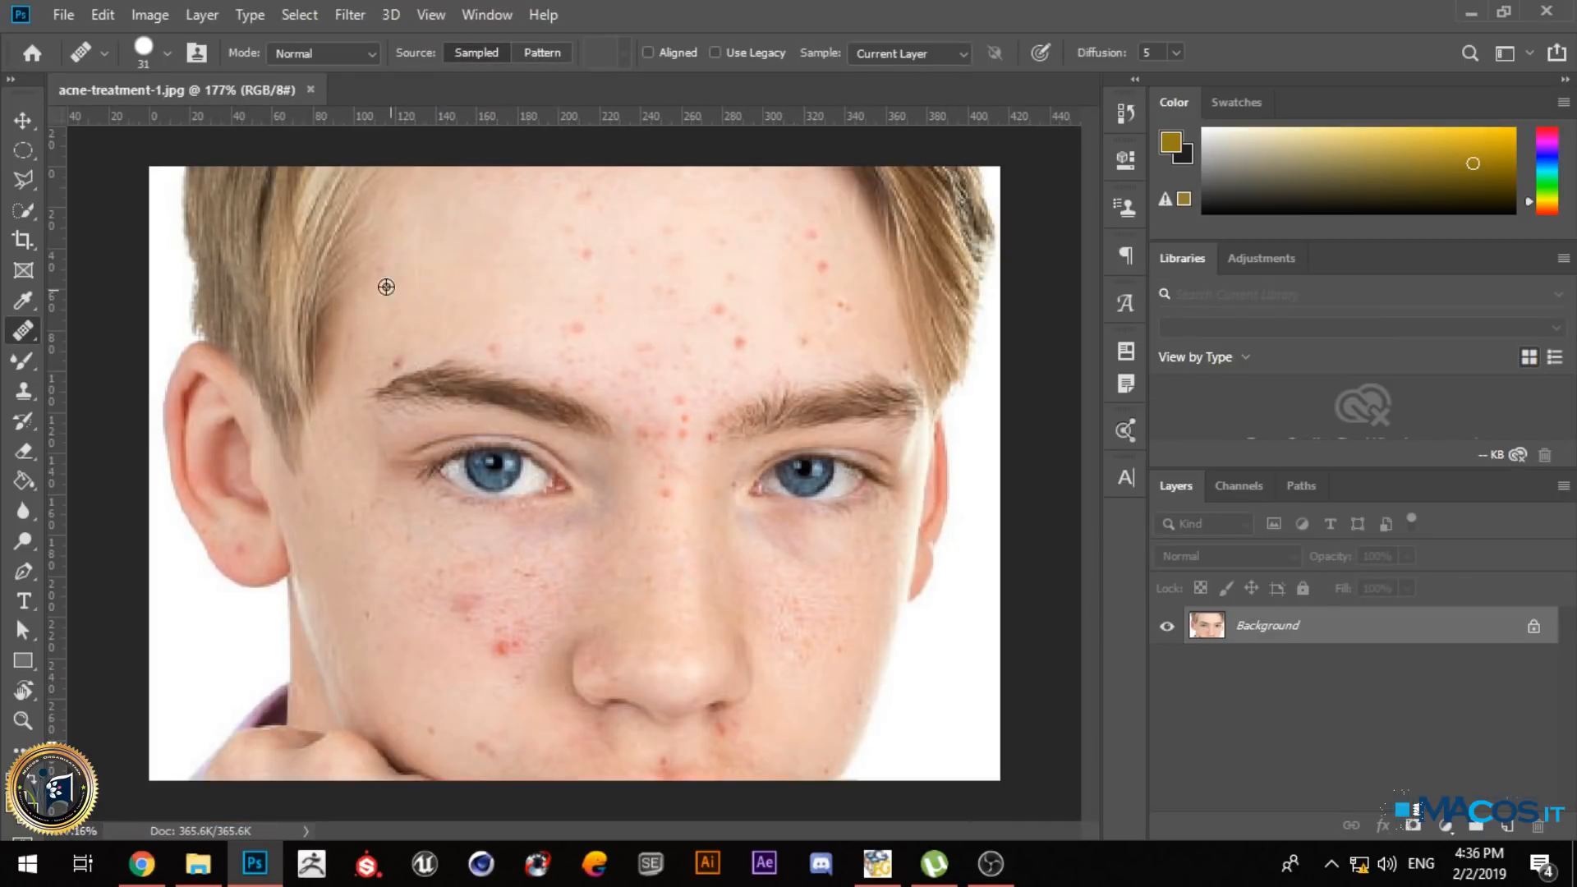
drag(612, 293, 521, 274)
- Convert the portrait's Background into Layer 0 and set the healing source on clear forehead skin above the left-hand eyebrow
double_click(1503, 629)
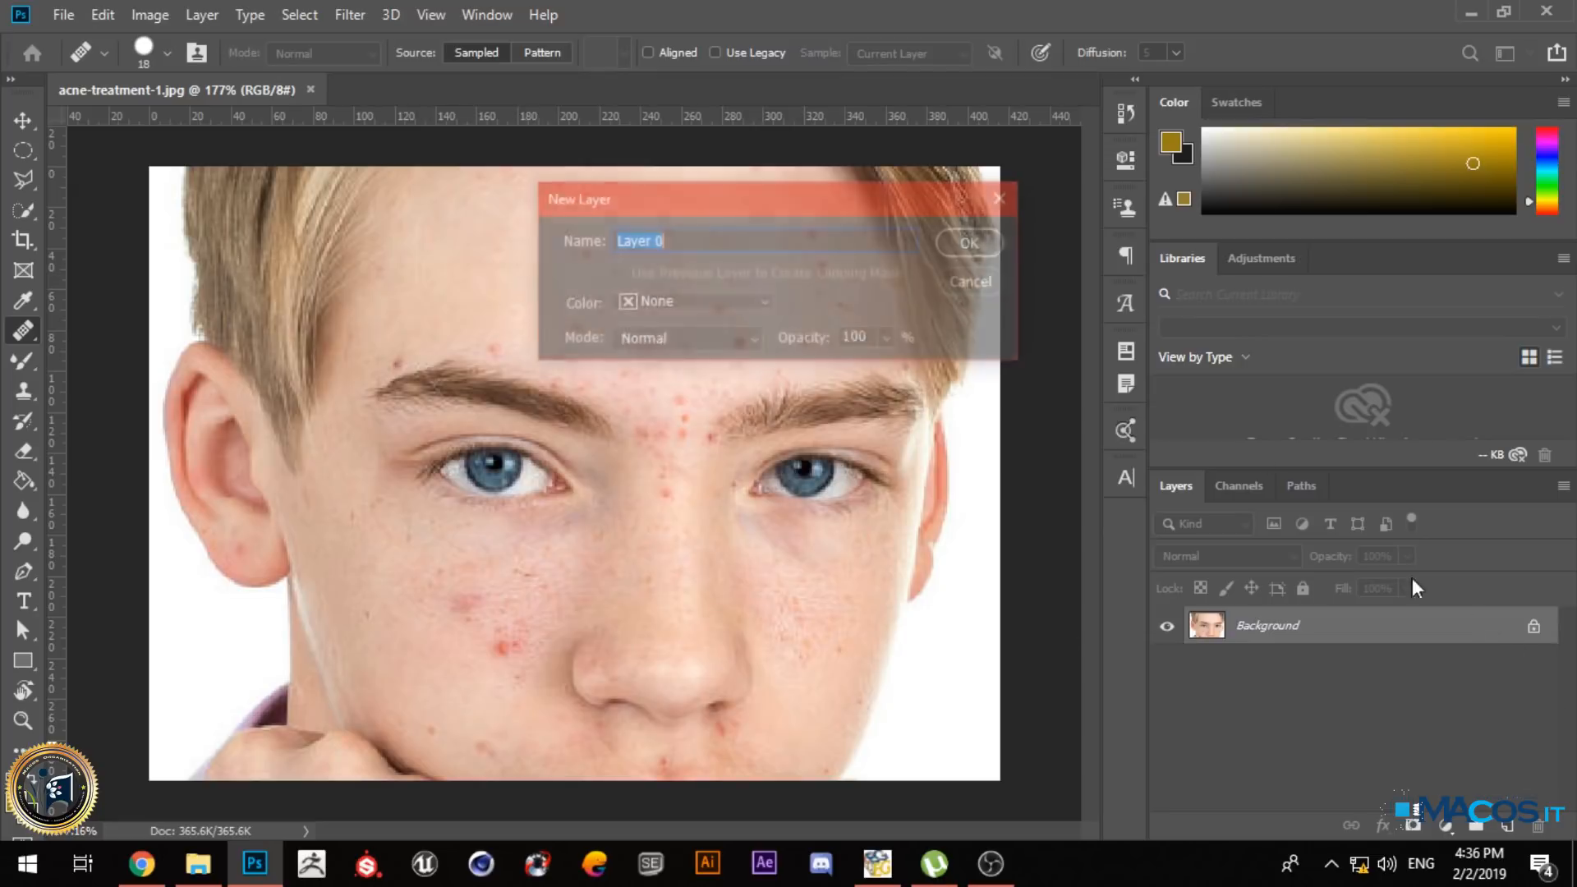
click(997, 252)
alt+click(475, 268)
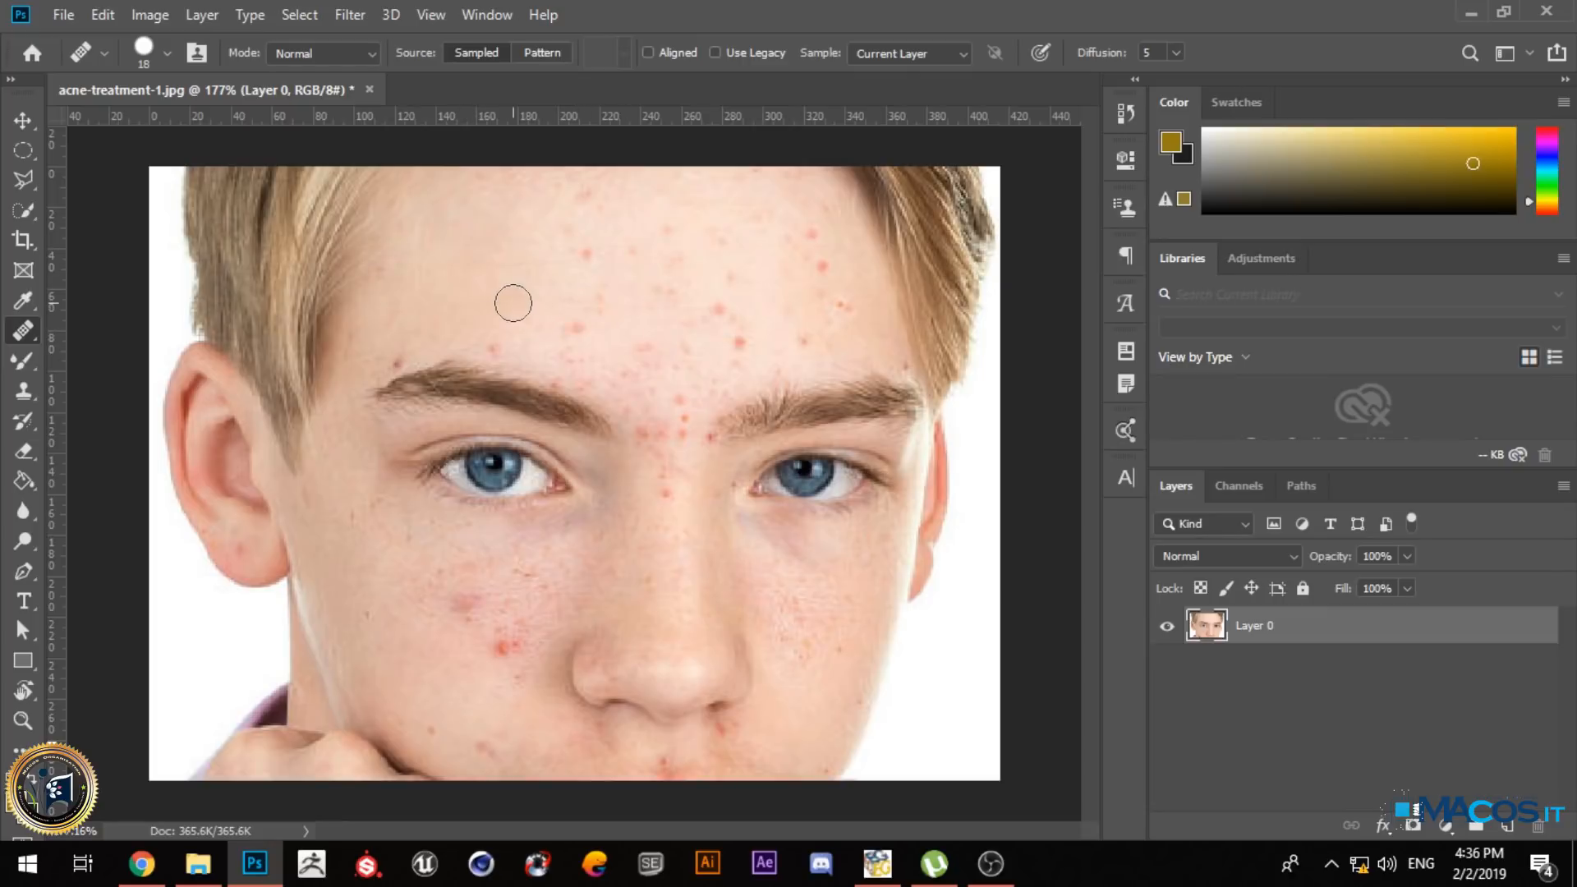
alt+scroll(491, 350, down, 2)
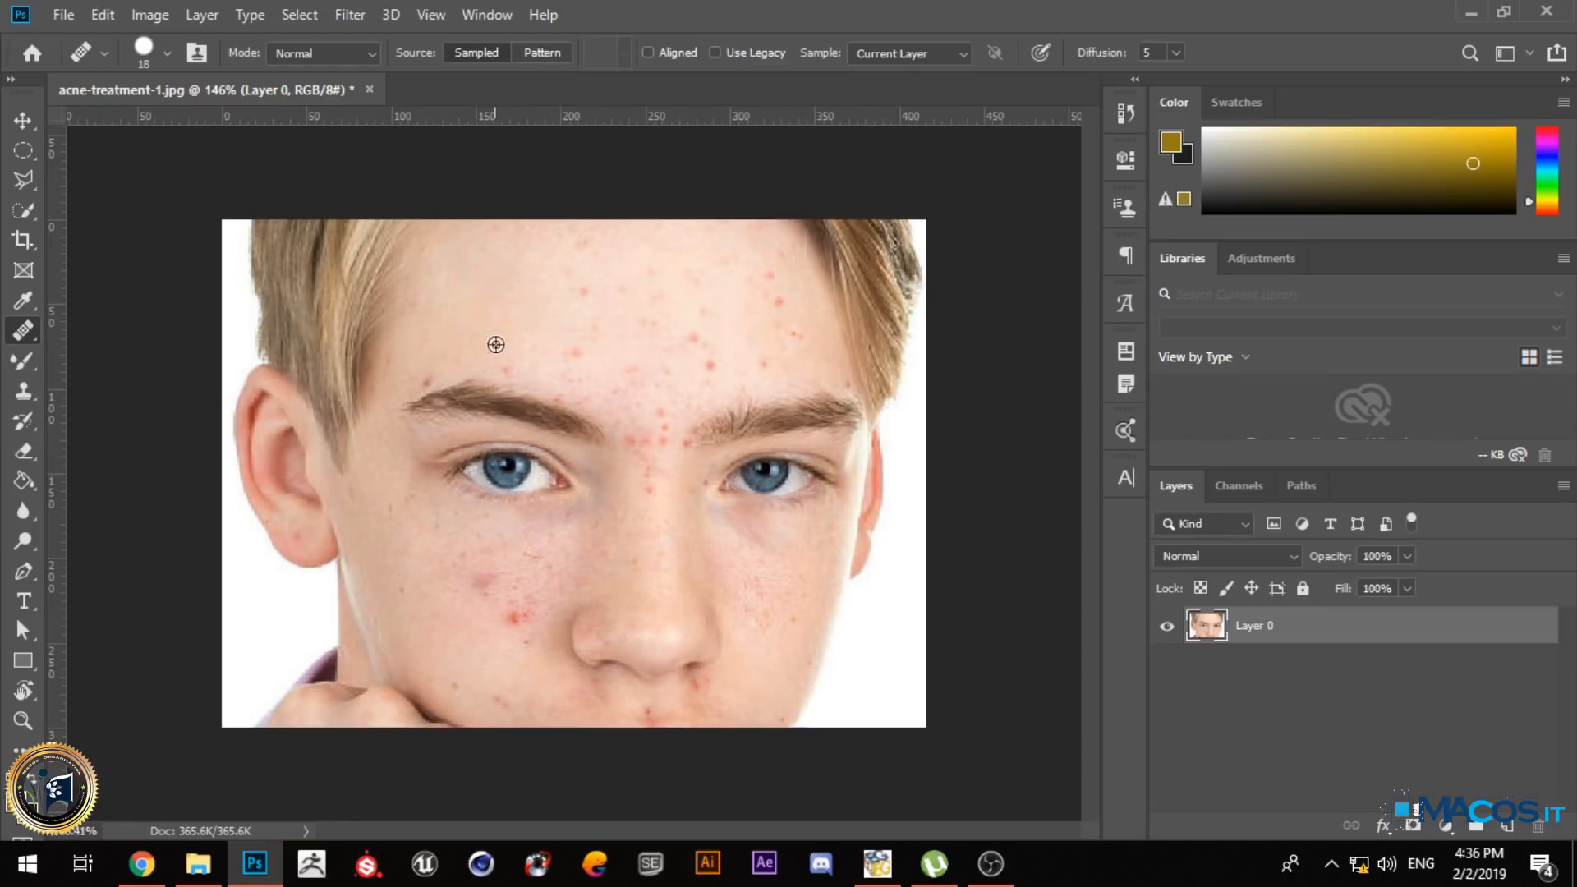
alt+scroll(492, 315, up, 4)
alt+scroll(492, 315, down, 3)
alt+scroll(492, 315, up, 3)
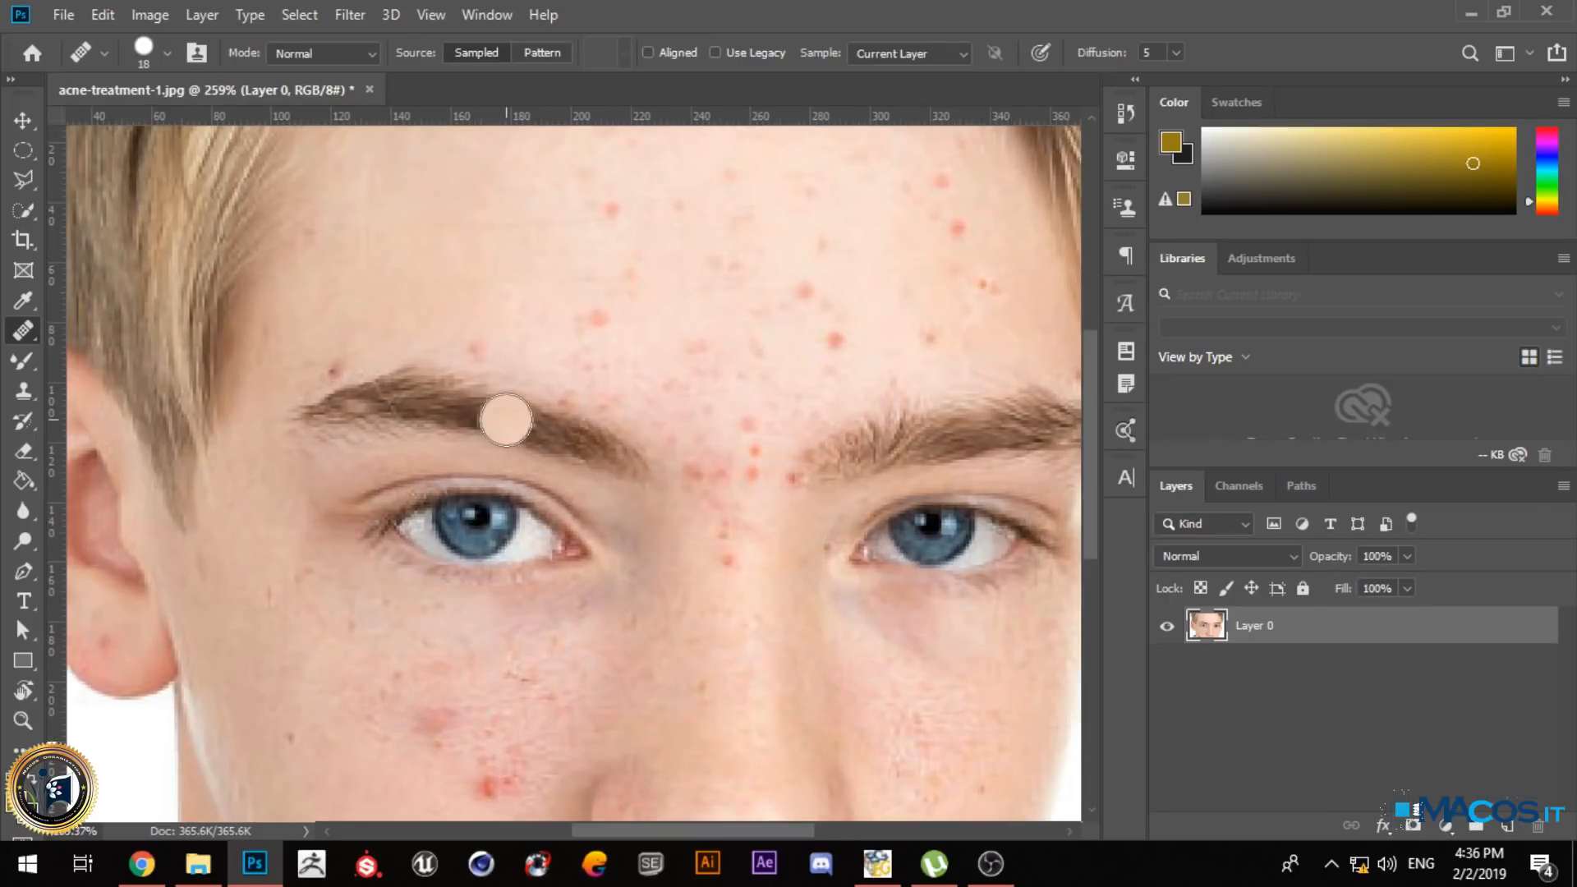
alt+scroll(503, 274, down, 2)
alt+scroll(536, 288, up, 1)
alt+scroll(537, 287, up, 1)
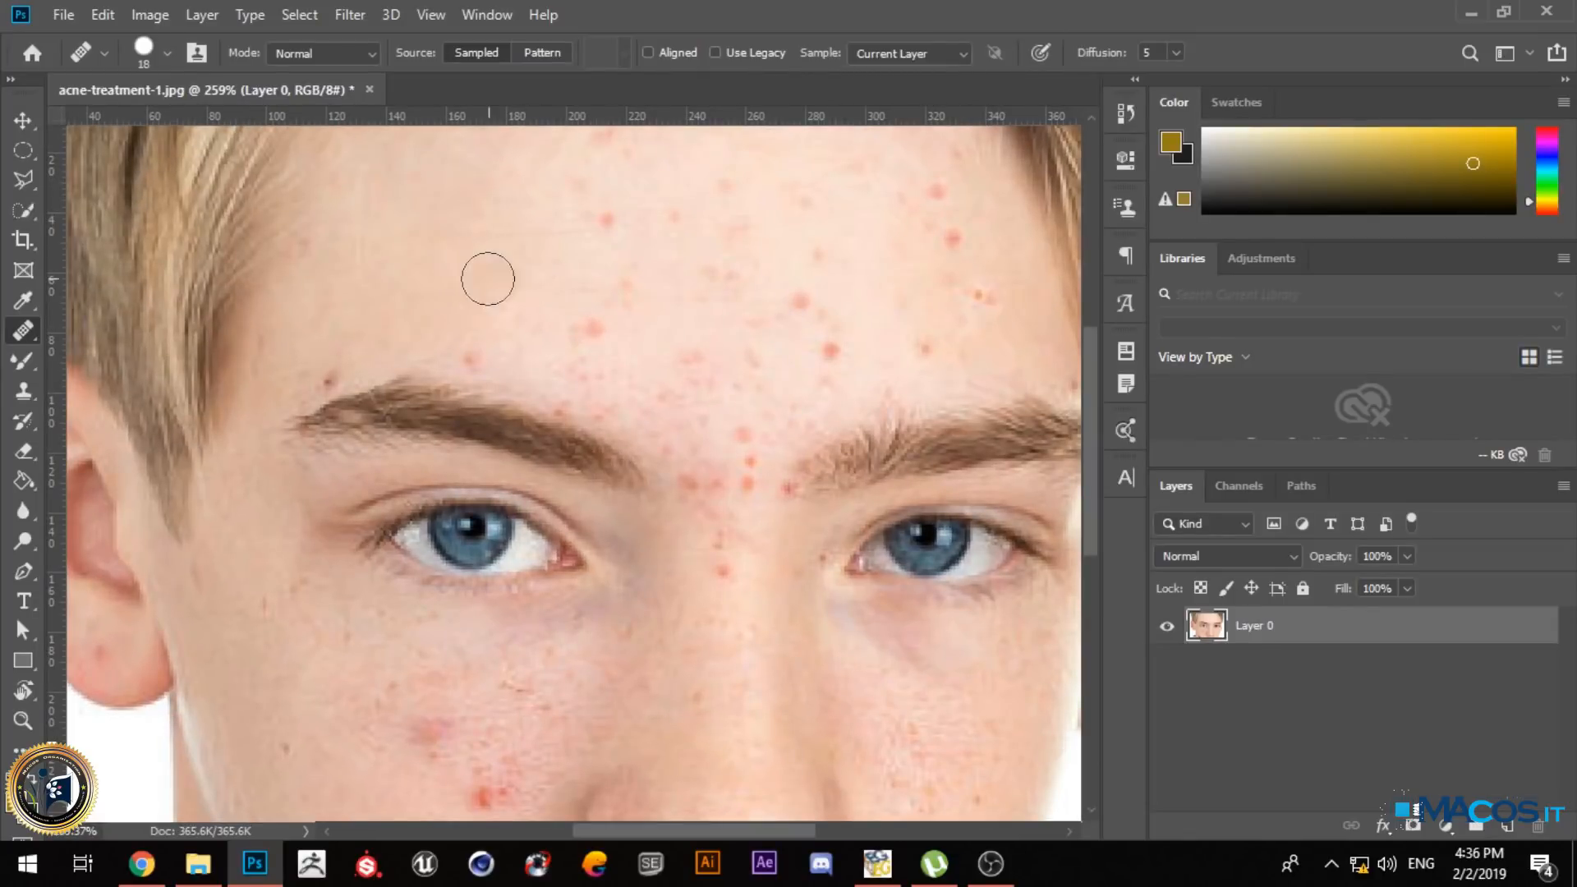
alt+scroll(507, 254, down, 2)
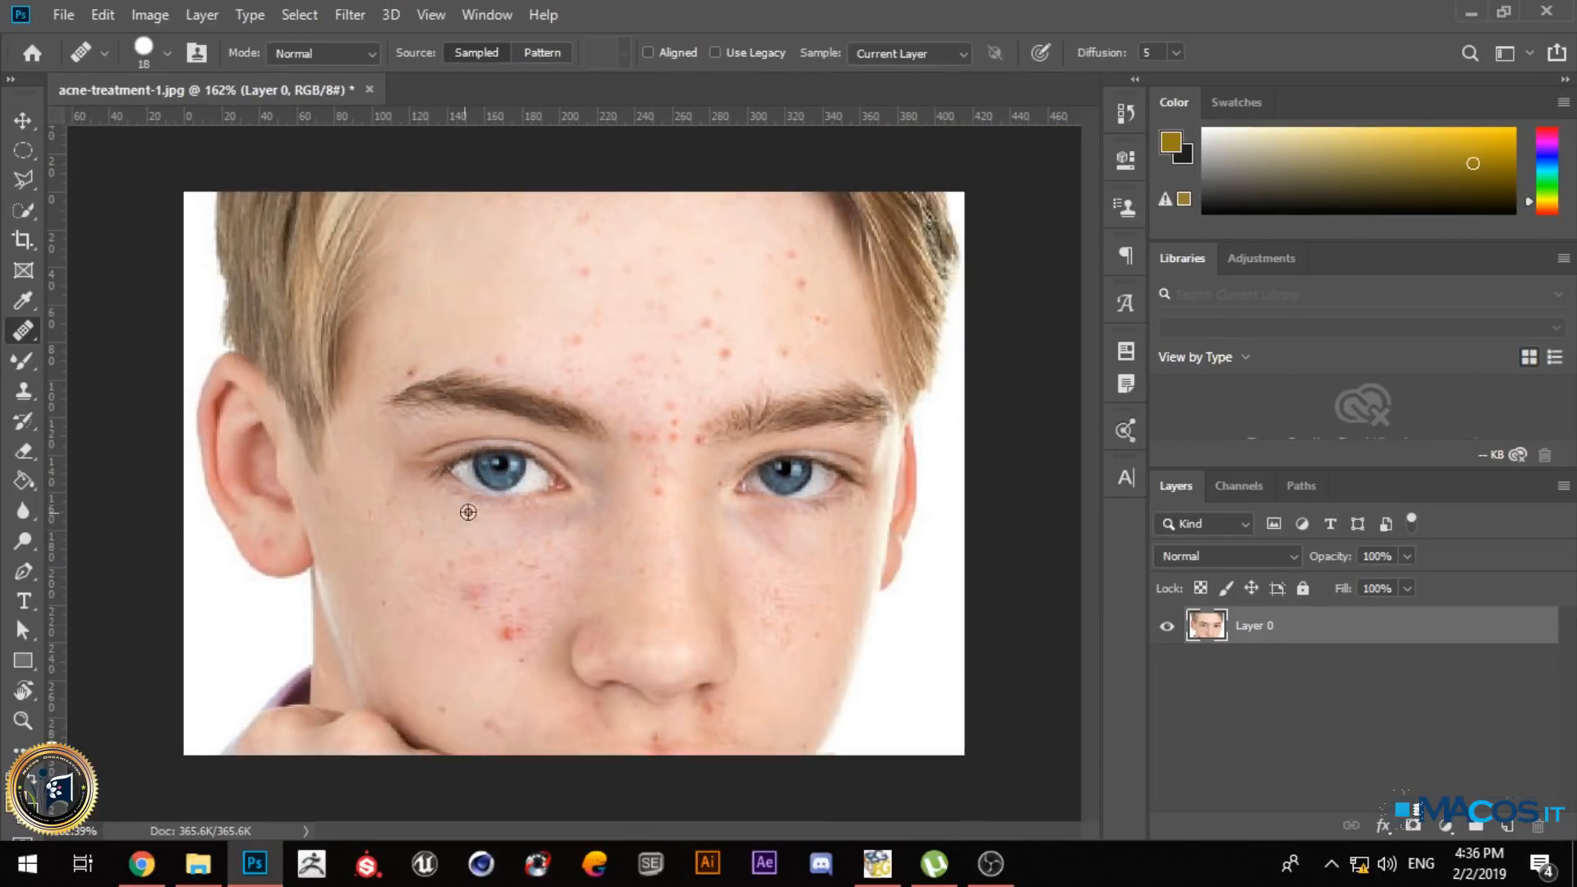
alt+scroll(518, 246, up, 3)
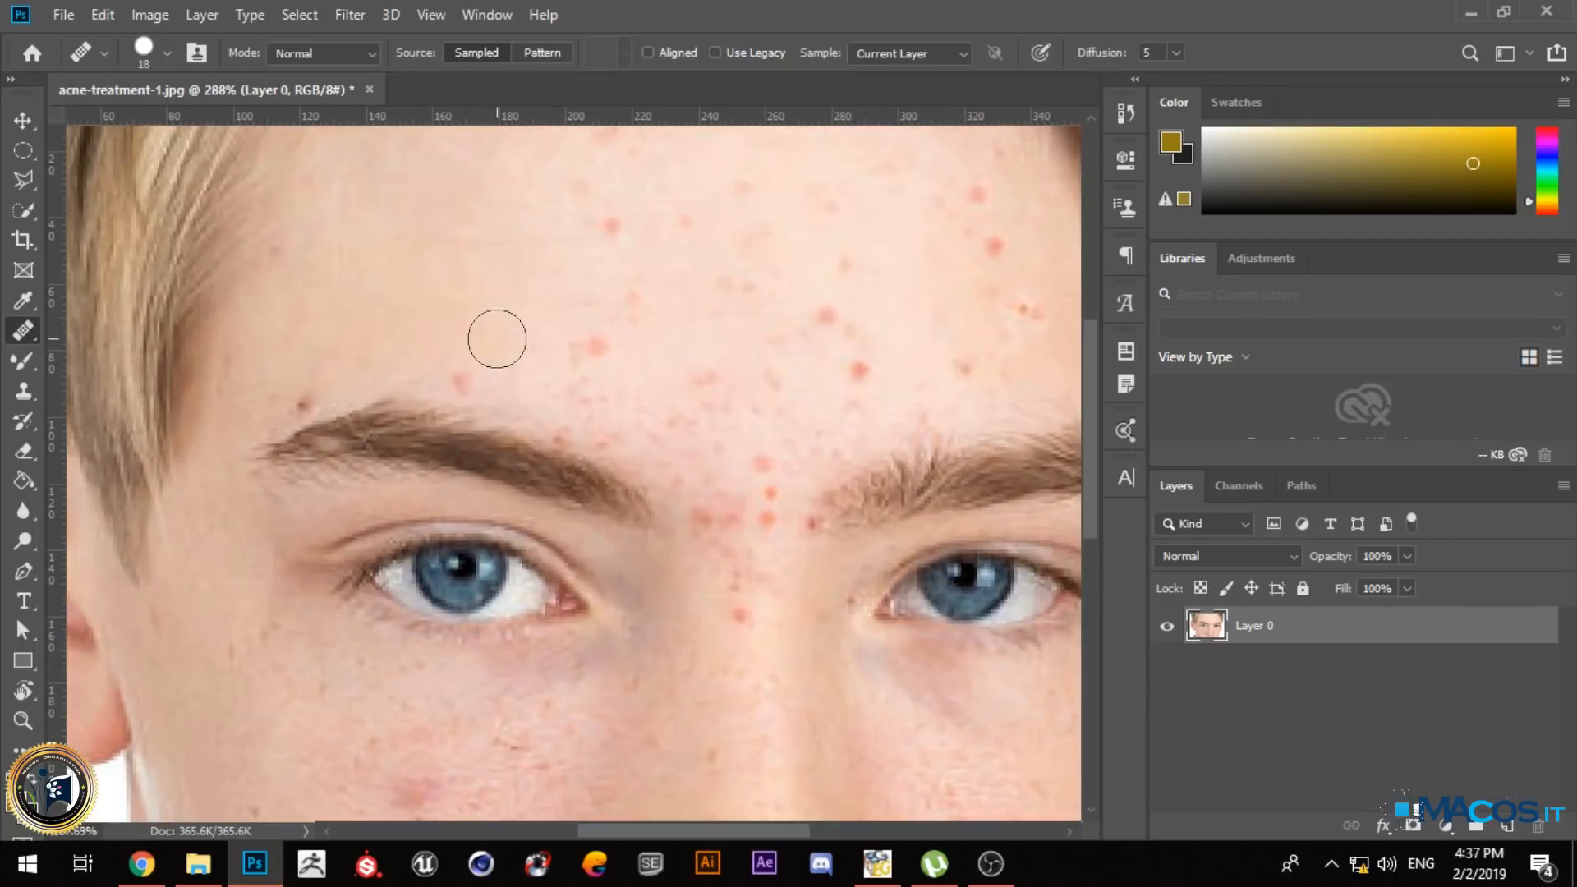
- Heal the blemish above the left-hand eyebrow, reduce the Healing Brush size to 8, and set the source on clear forehead skin
drag(426, 274, 423, 288)
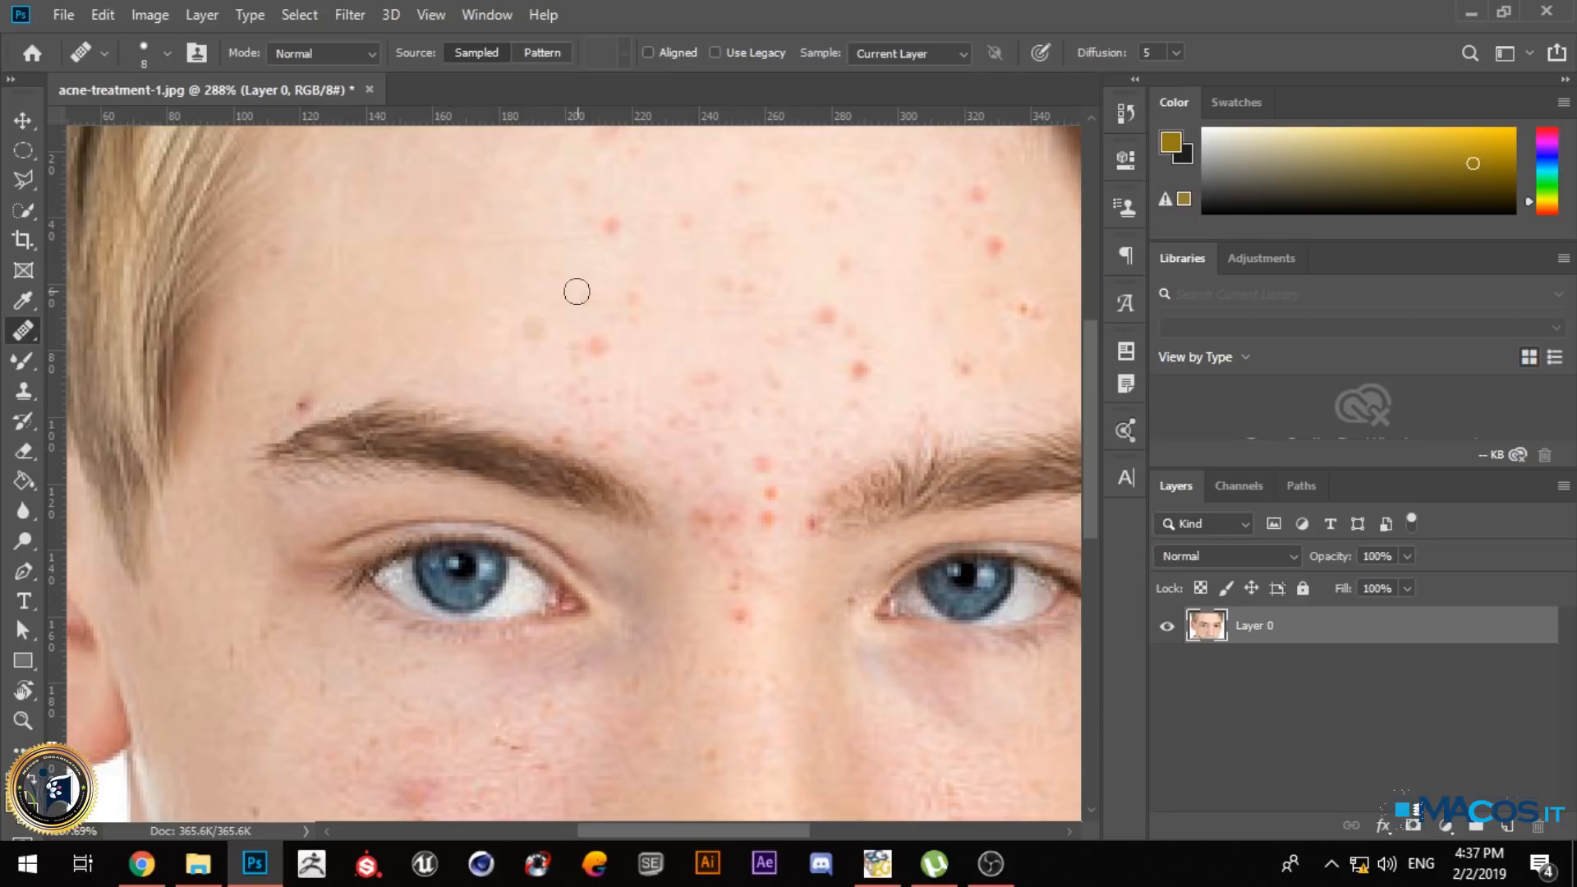
alt+scroll(563, 468, down, 1)
alt+scroll(538, 543, down, 1)
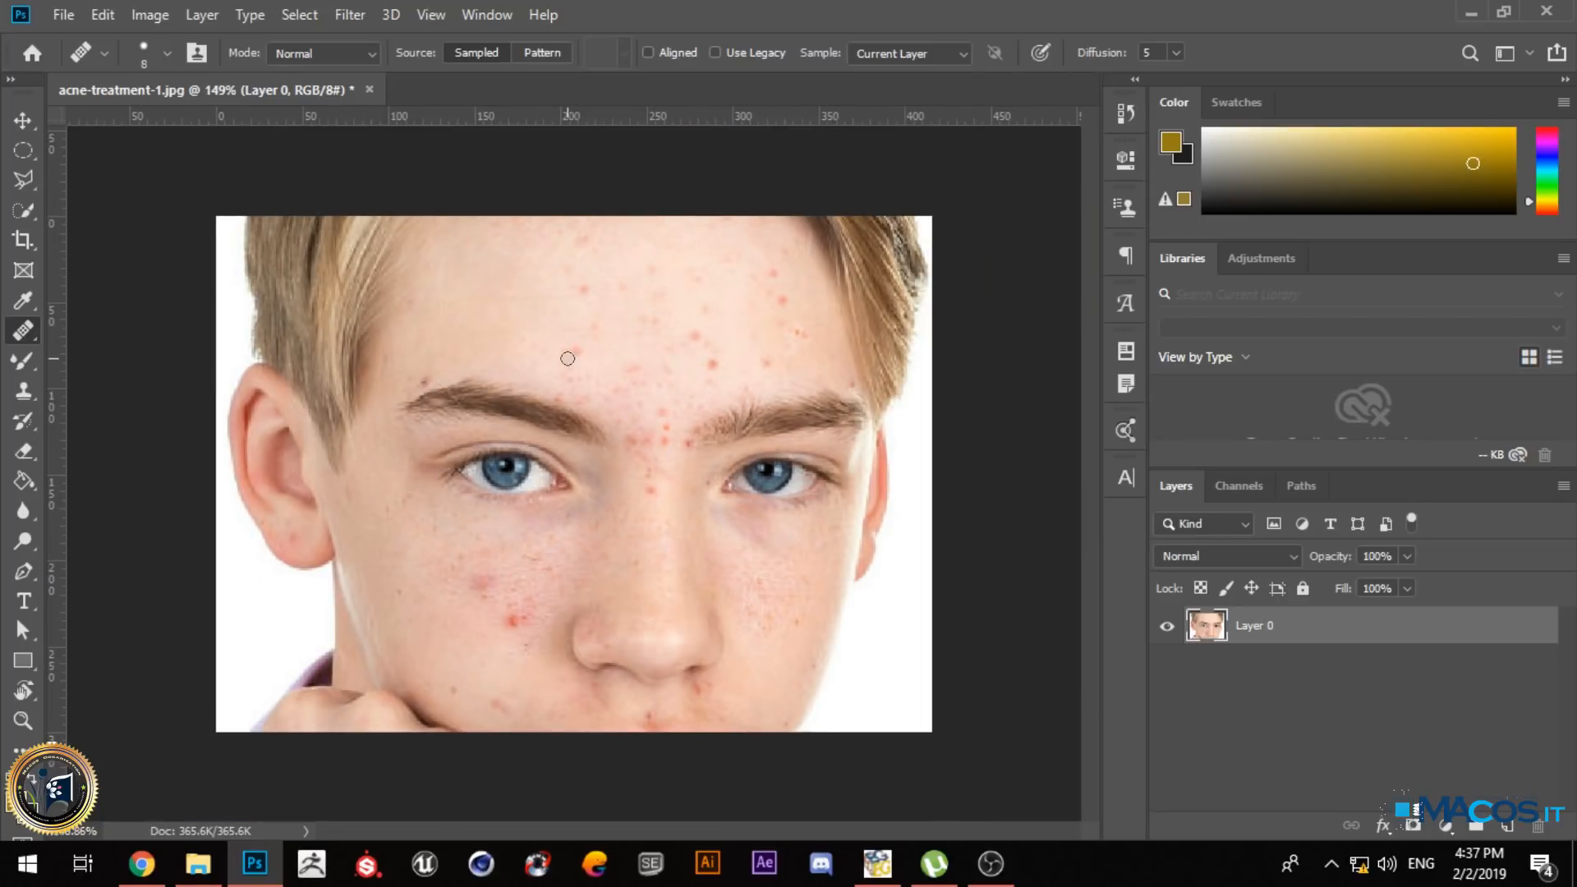
alt+scroll(497, 285, up, 4)
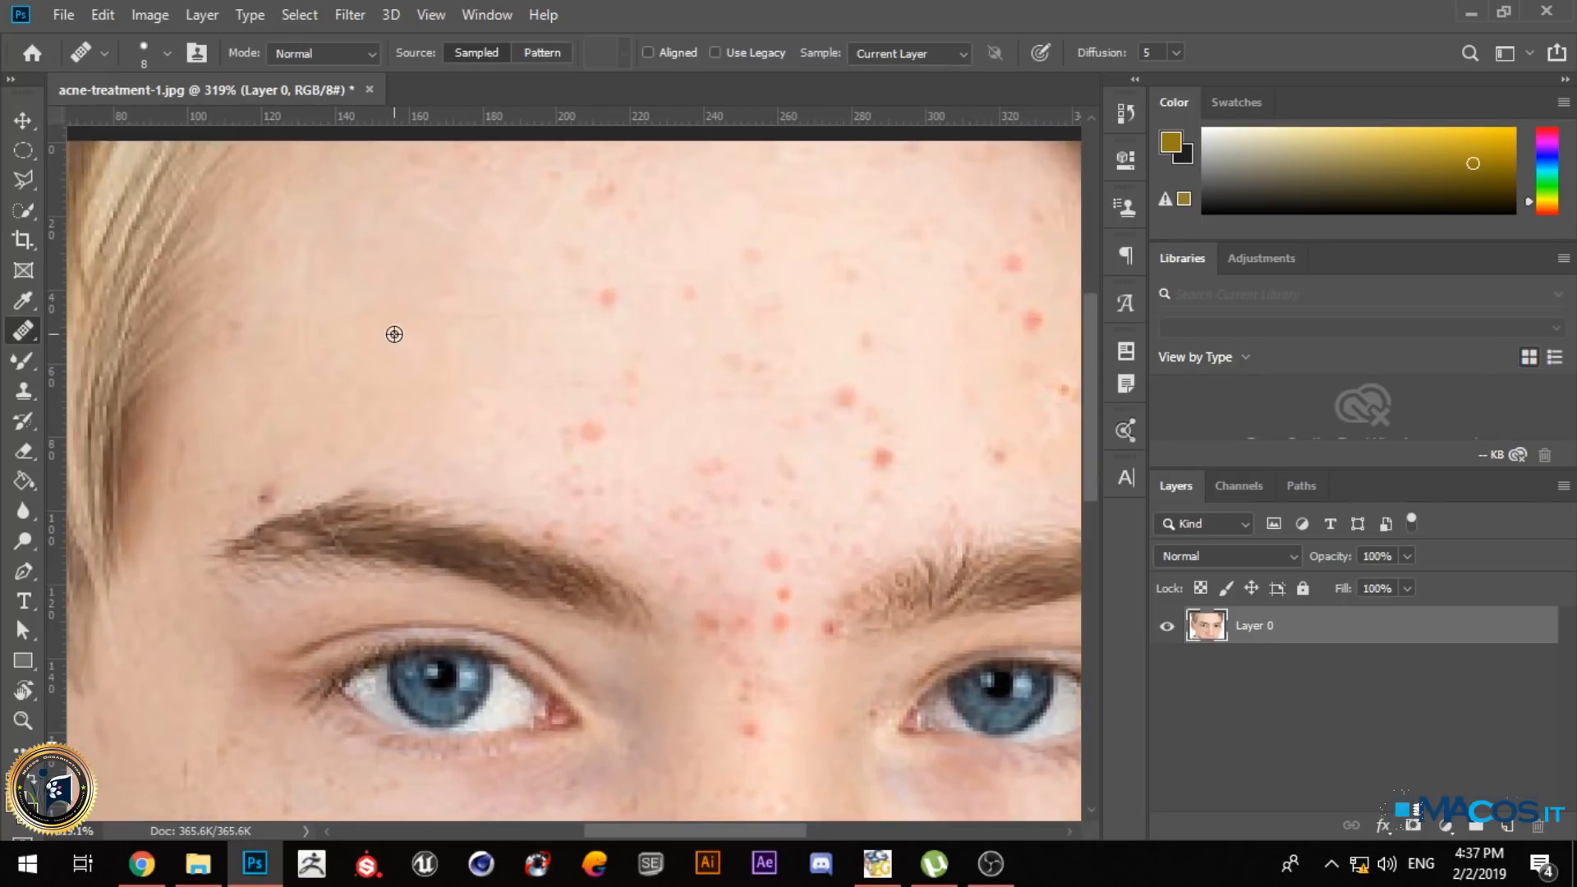
alt+click(394, 333)
alt+scroll(599, 430, down, 5)
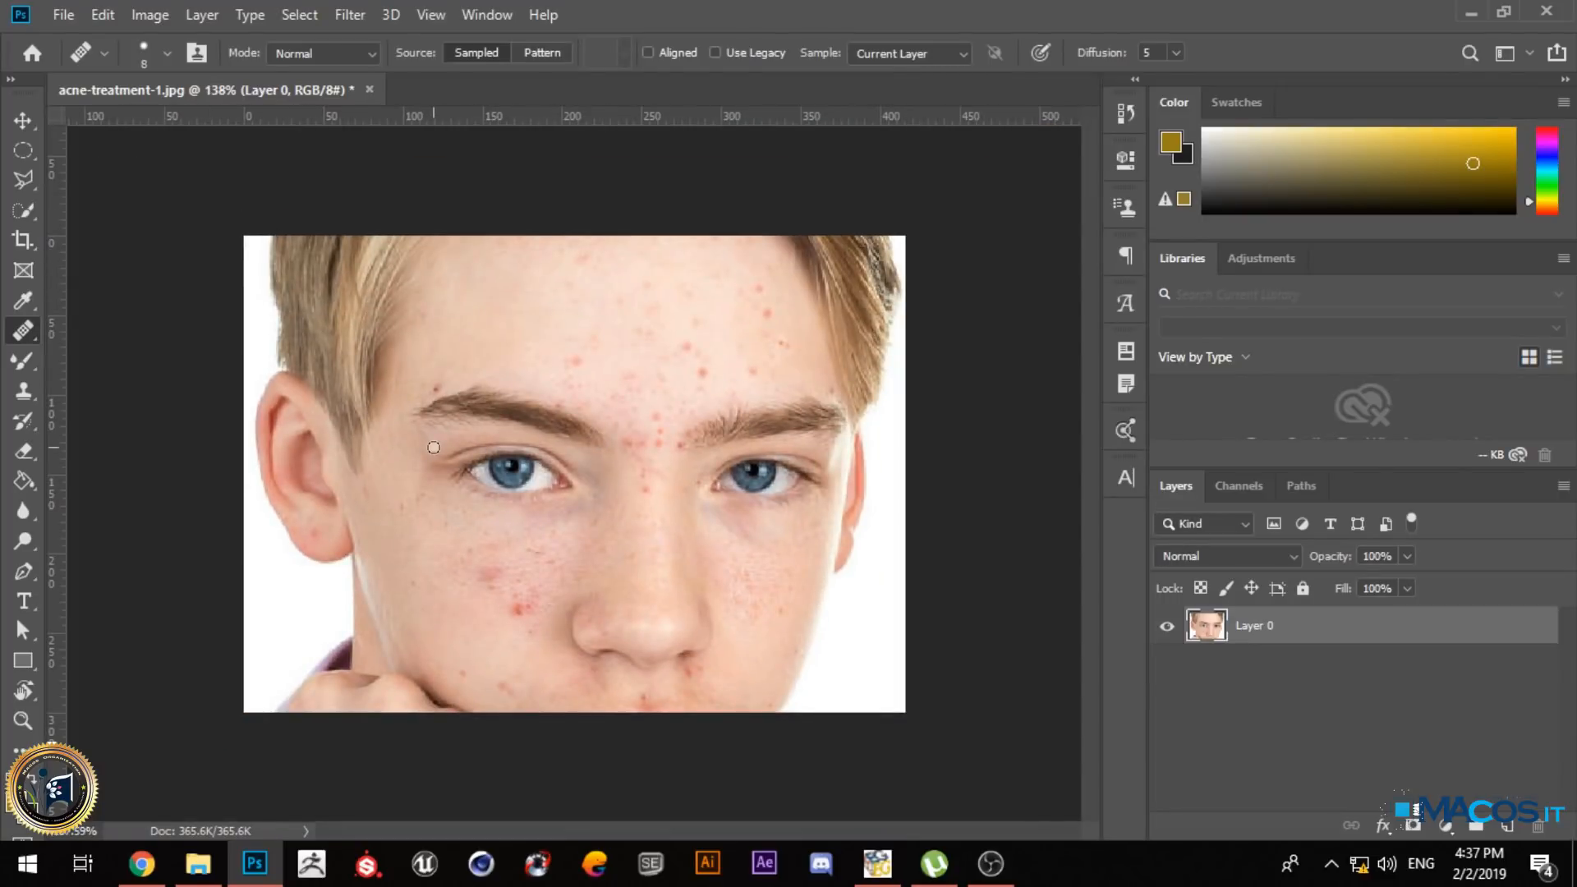
key(ctrl+s)
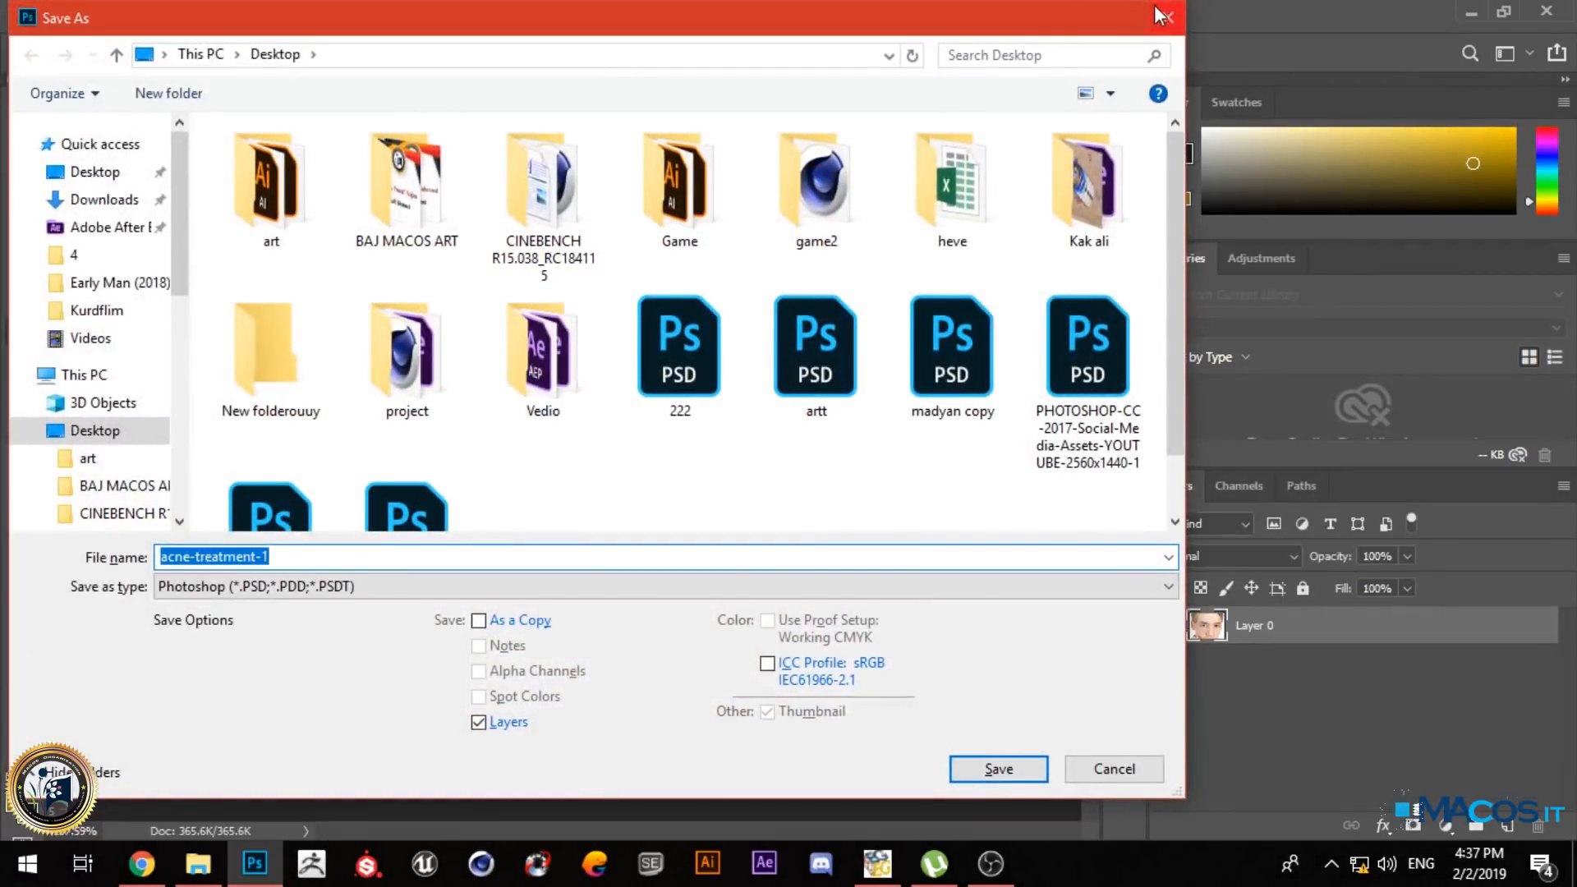
key(Escape)
- Try the Healing Brush at sizes of 107 px and 19 px over the forehead to compare the painted area
click(167, 53)
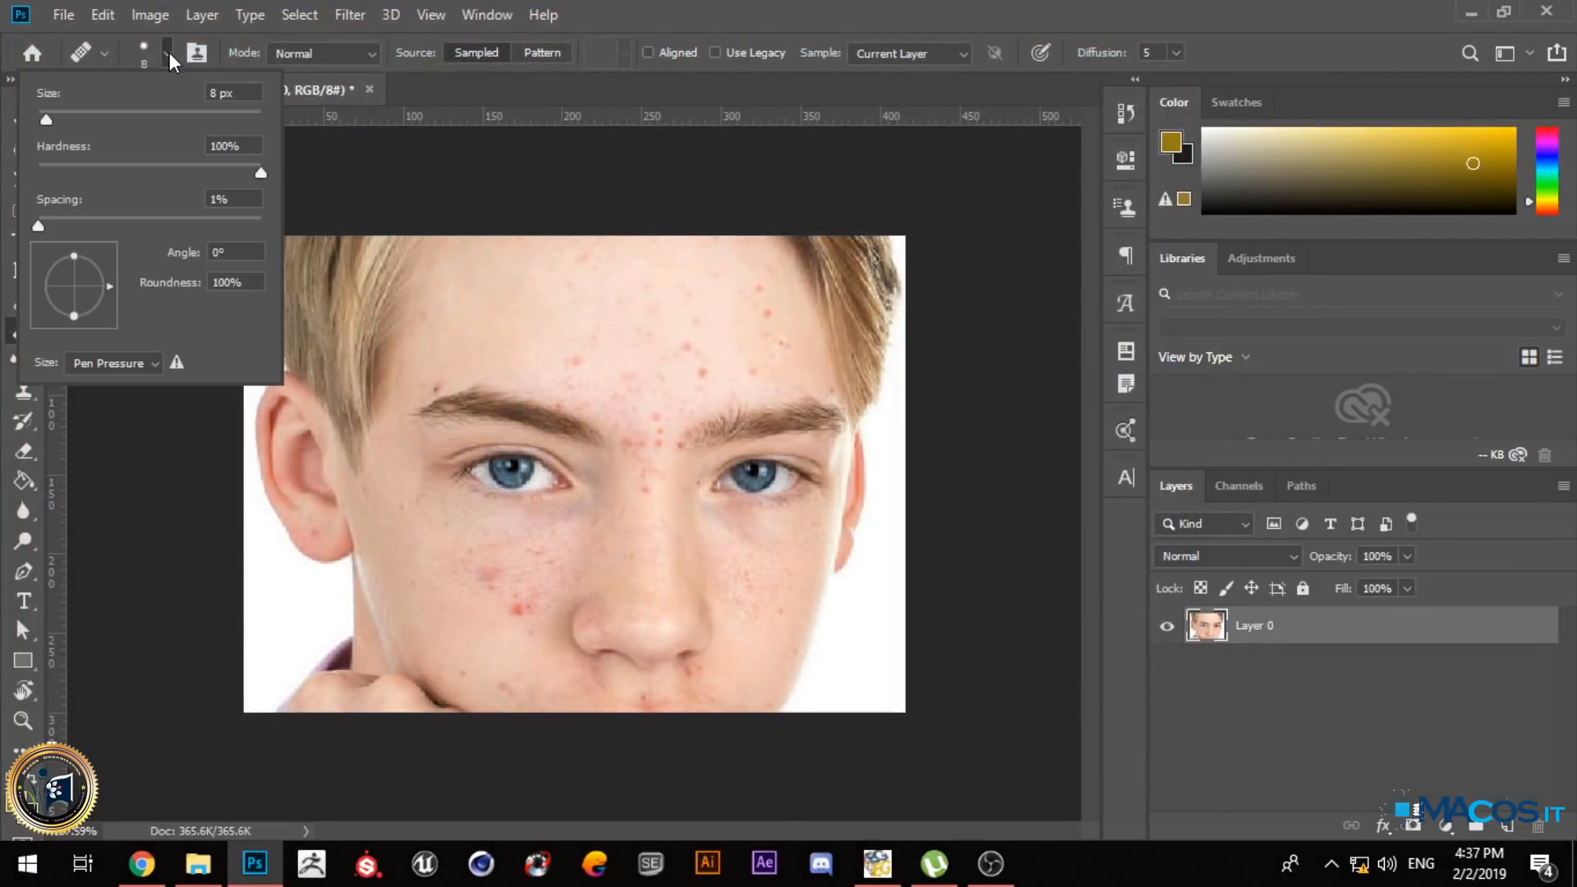
drag(51, 123, 151, 121)
key(bracketright)
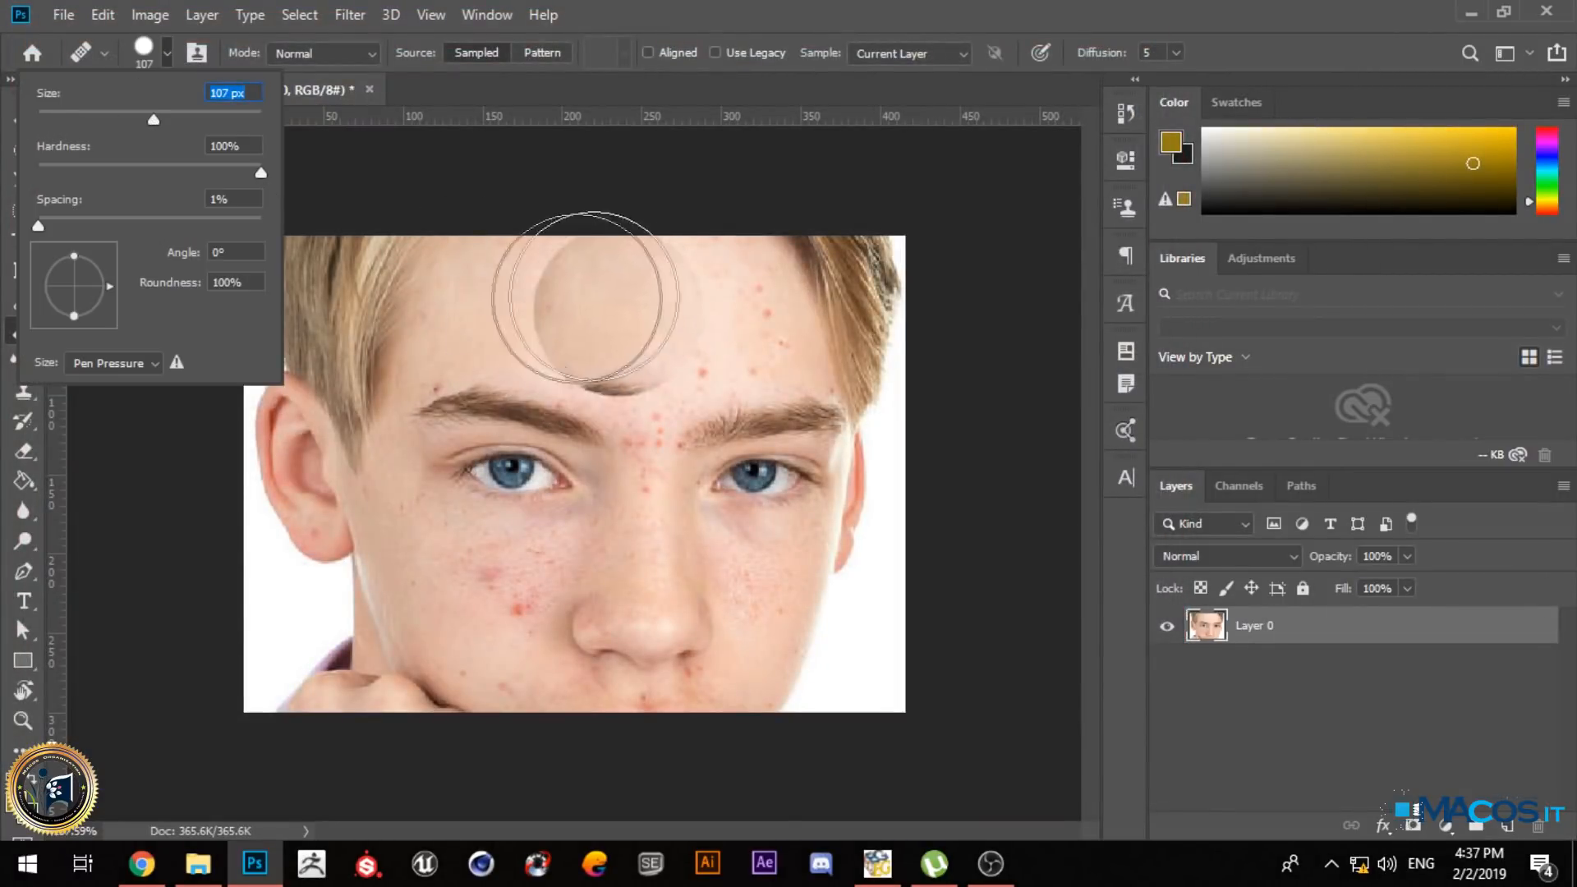
click(59, 119)
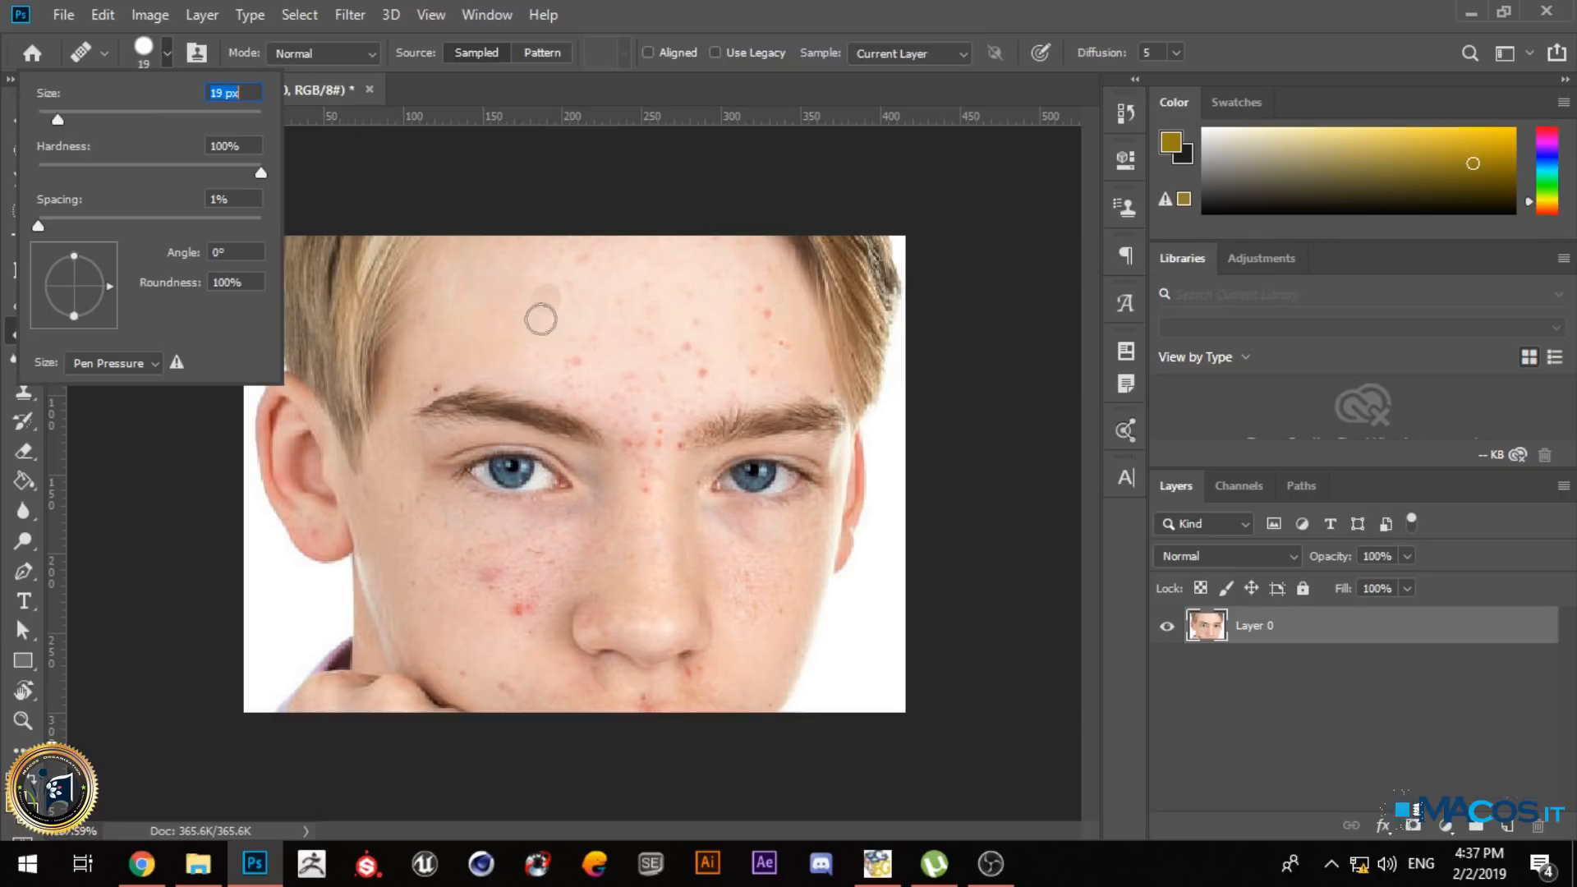
mouse_move(556, 338)
mouse_down()
mouse_move(742, 155)
mouse_move(830, 102)
mouse_move(211, 585)
mouse_move(29, 612)
mouse_up()
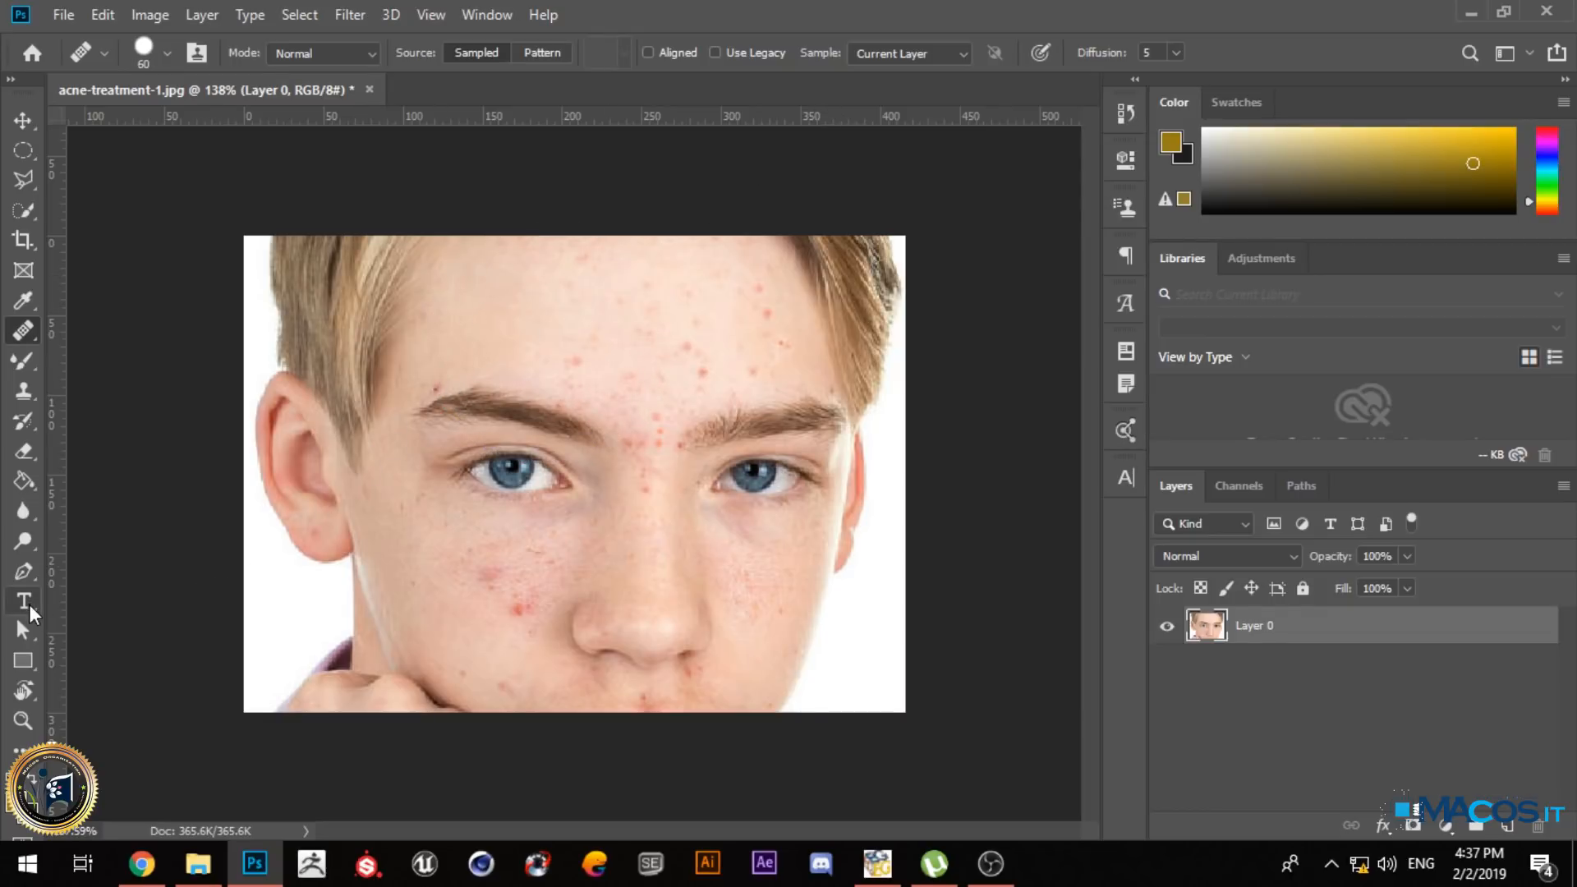
- Set the Healing Brush to a size of 44 px and a soft hardness of 16%
click(168, 54)
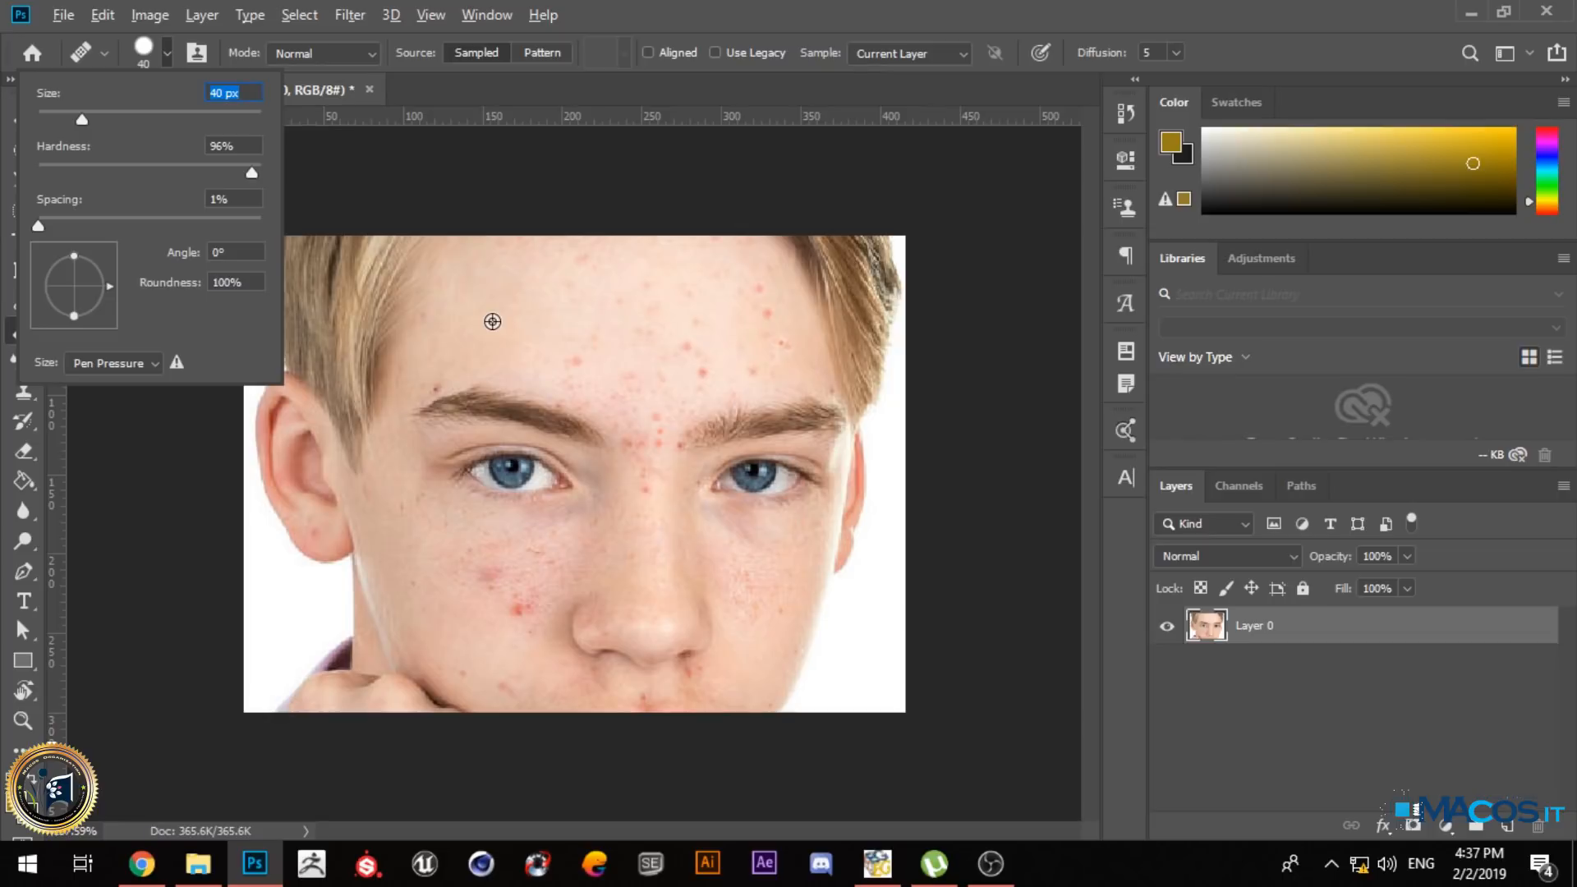
mouse_move(493, 321)
mouse_down()
mouse_move(659, 172)
mouse_move(787, 91)
mouse_move(263, 446)
mouse_move(135, 564)
mouse_up()
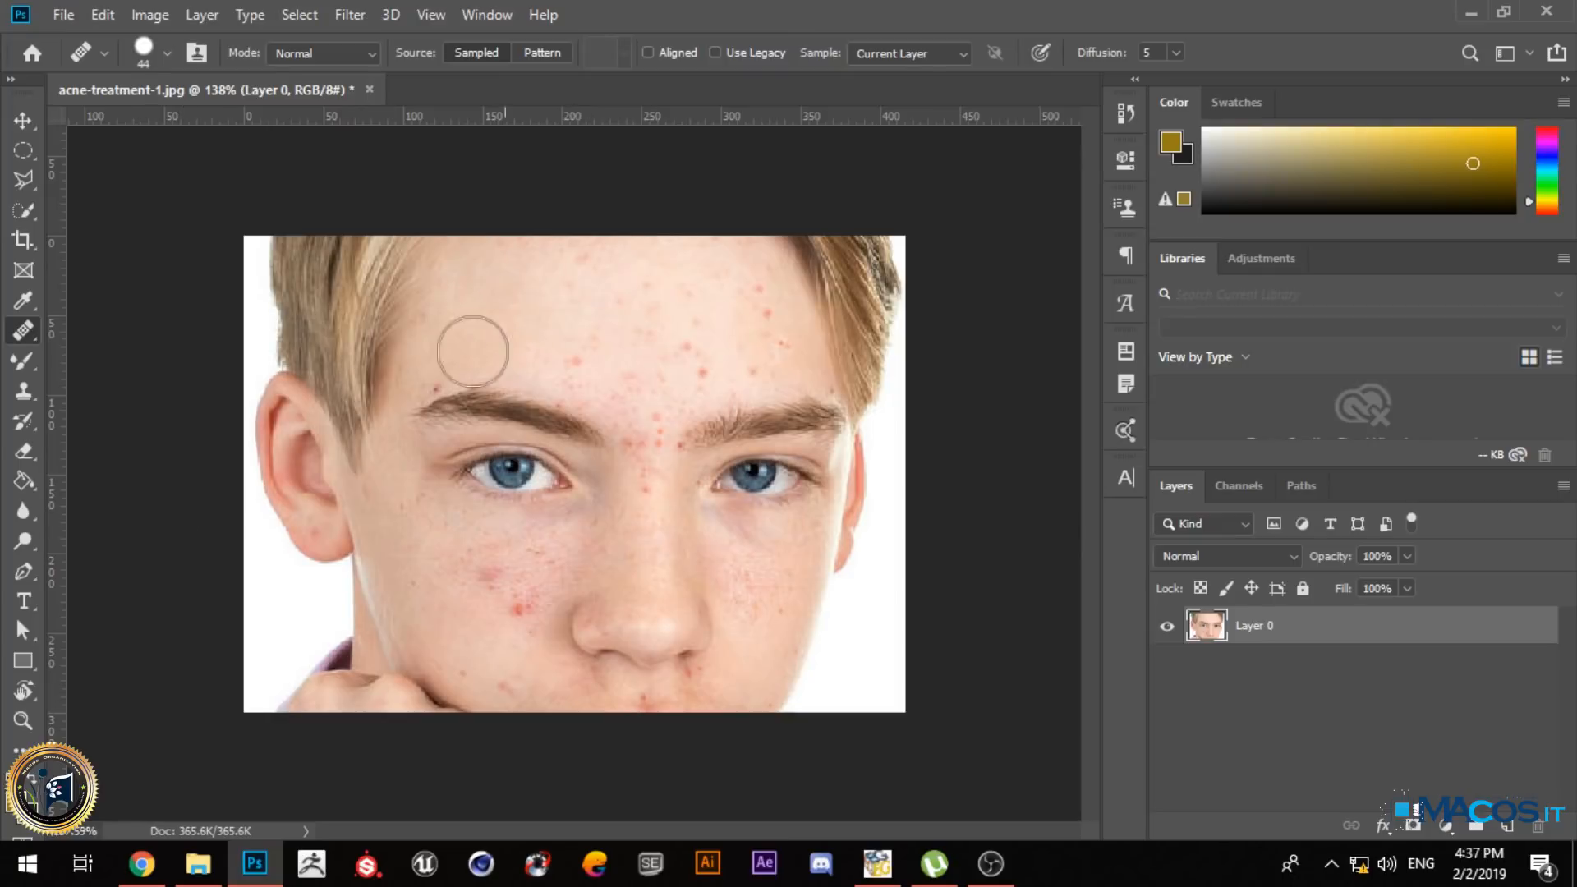
right_click(31, 335)
click(91, 348)
click(167, 53)
drag(141, 170, 71, 170)
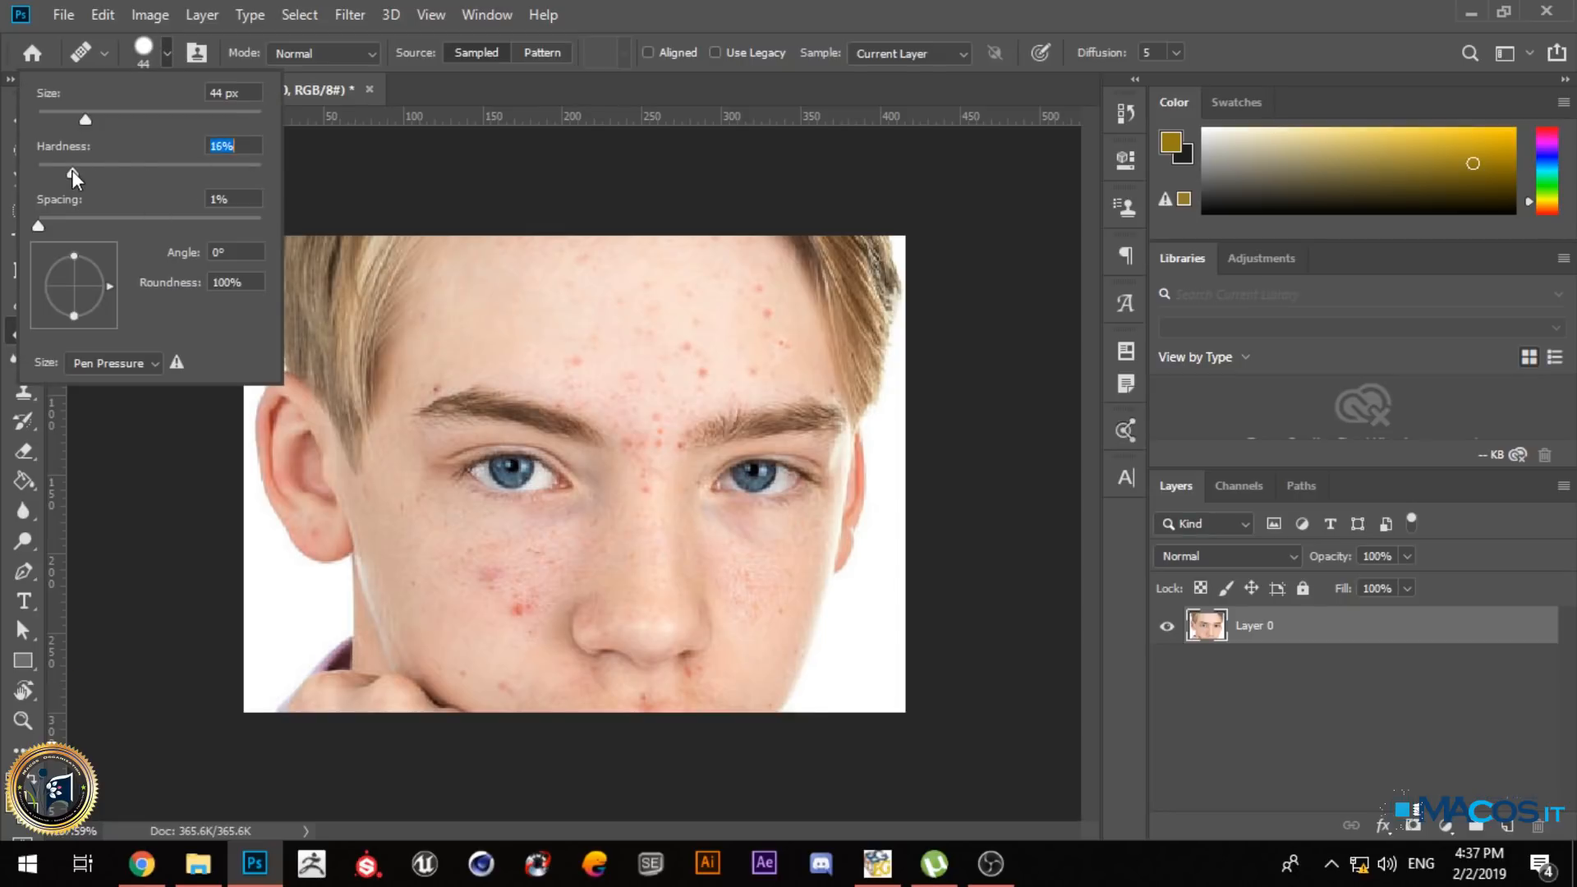
- Sample clear forehead skin and try a soft Healing Brush of size 198 over the left-hand eyebrow area
alt+click(518, 340)
scroll(526, 343, up, 5)
scroll(544, 353, down, 8)
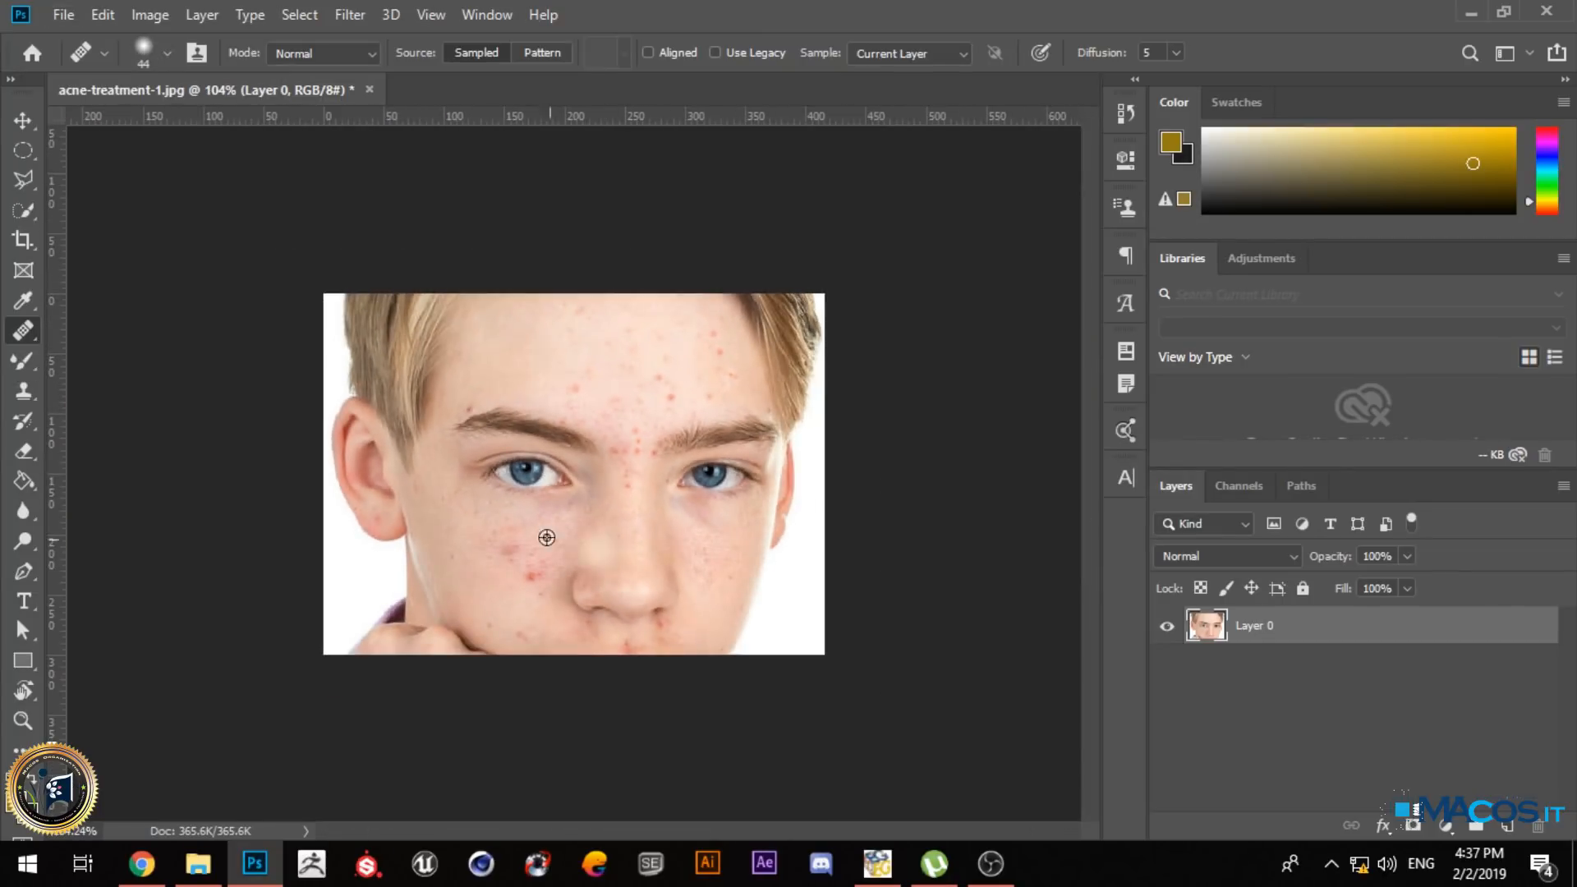
mouse_move(459, 454)
mouse_down()
mouse_move(569, 419)
mouse_move(549, 363)
mouse_up()
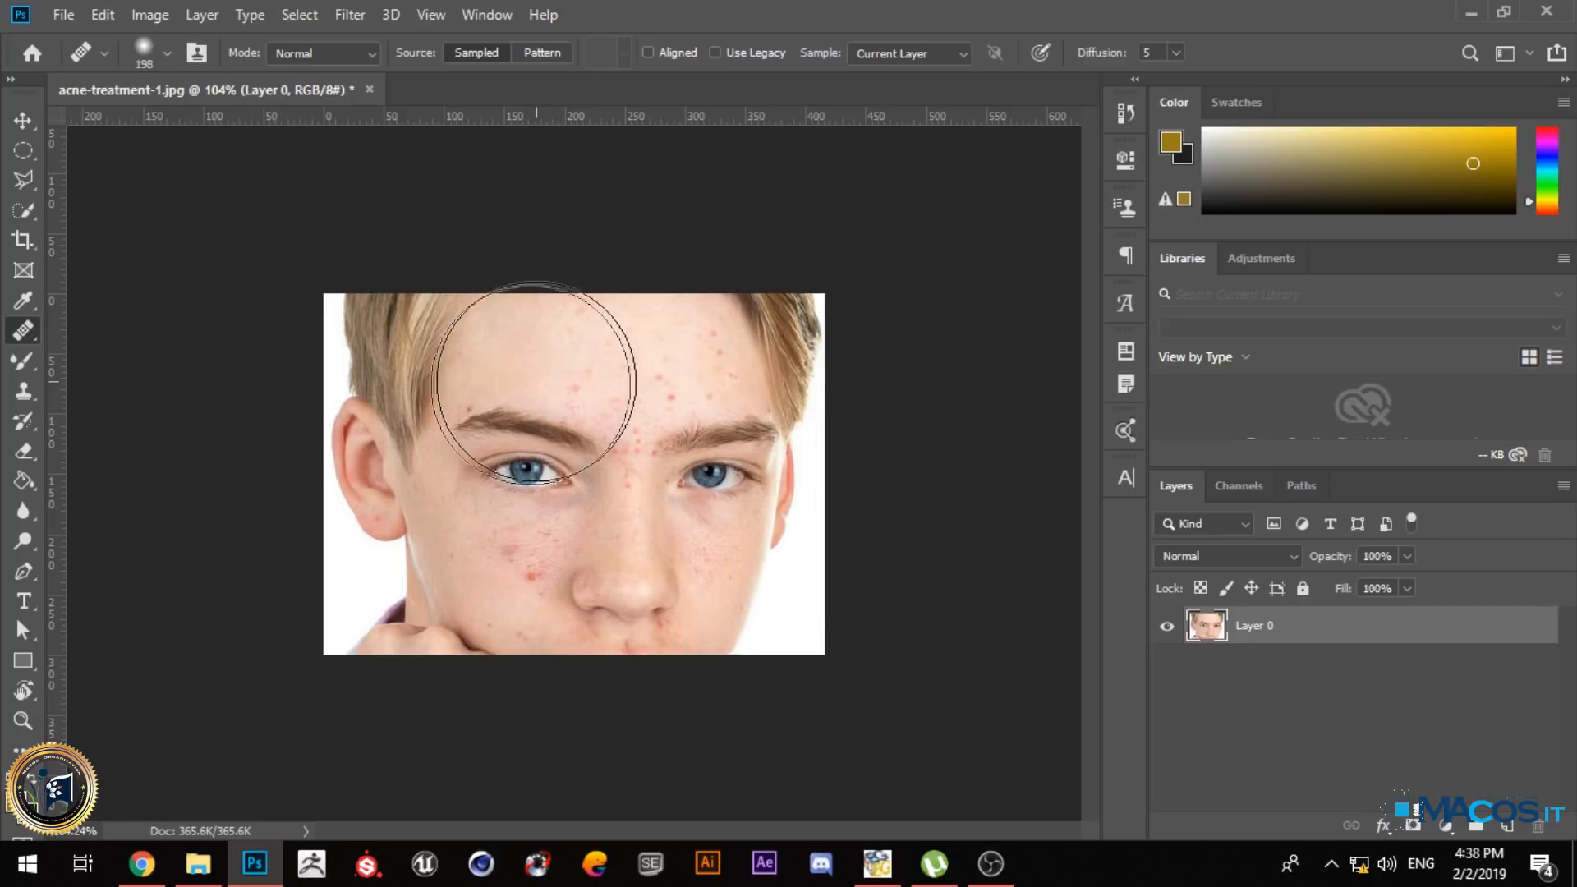
- Sample the hair beside the left-hand temple, paint it over the right-hand eye with brush size 171, and undo the stroke
alt+click(427, 393)
mouse_move(707, 475)
mouse_down()
mouse_move(729, 387)
mouse_move(734, 423)
mouse_move(721, 417)
mouse_up()
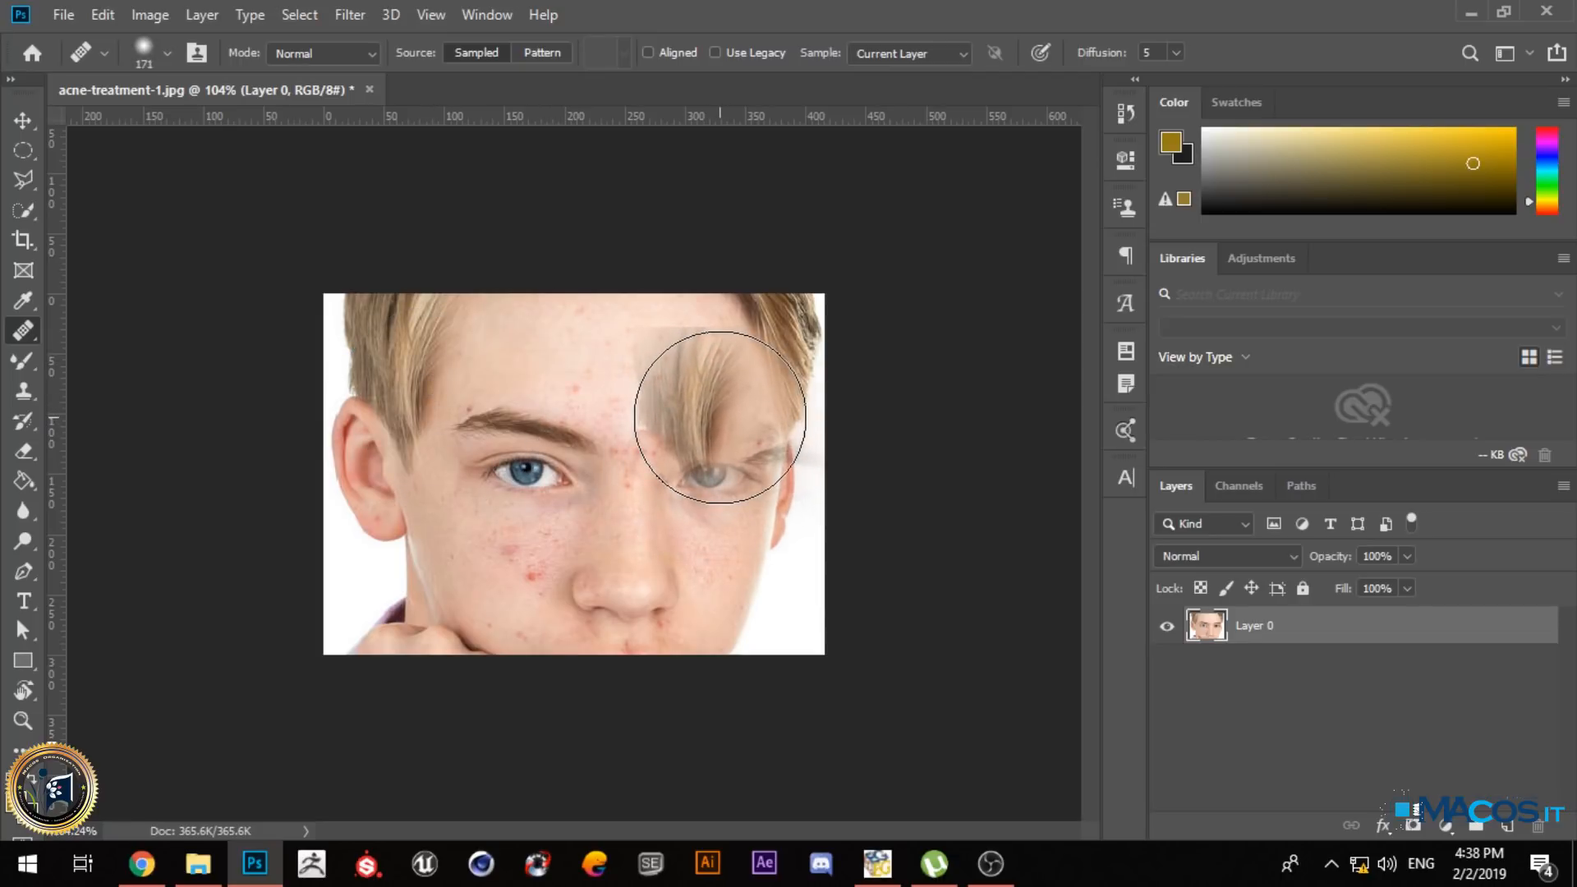
drag(720, 417, 715, 410)
key(ctrl+z)
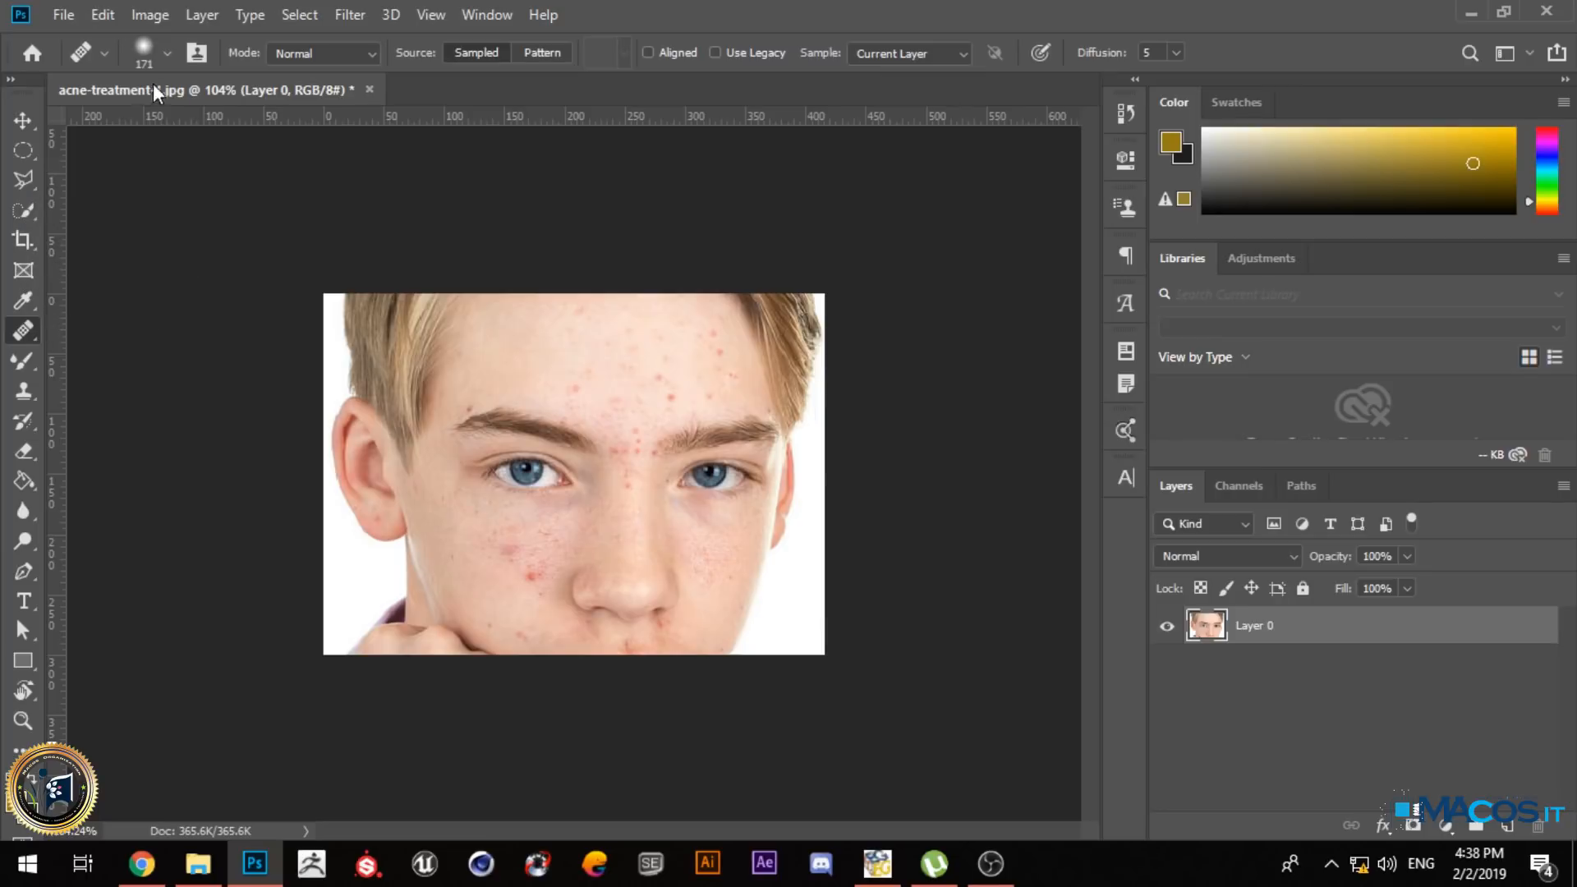
- Compare Healing Brush hardness settings such as 0% and 38%, and reduce the brush size to 6
click(167, 54)
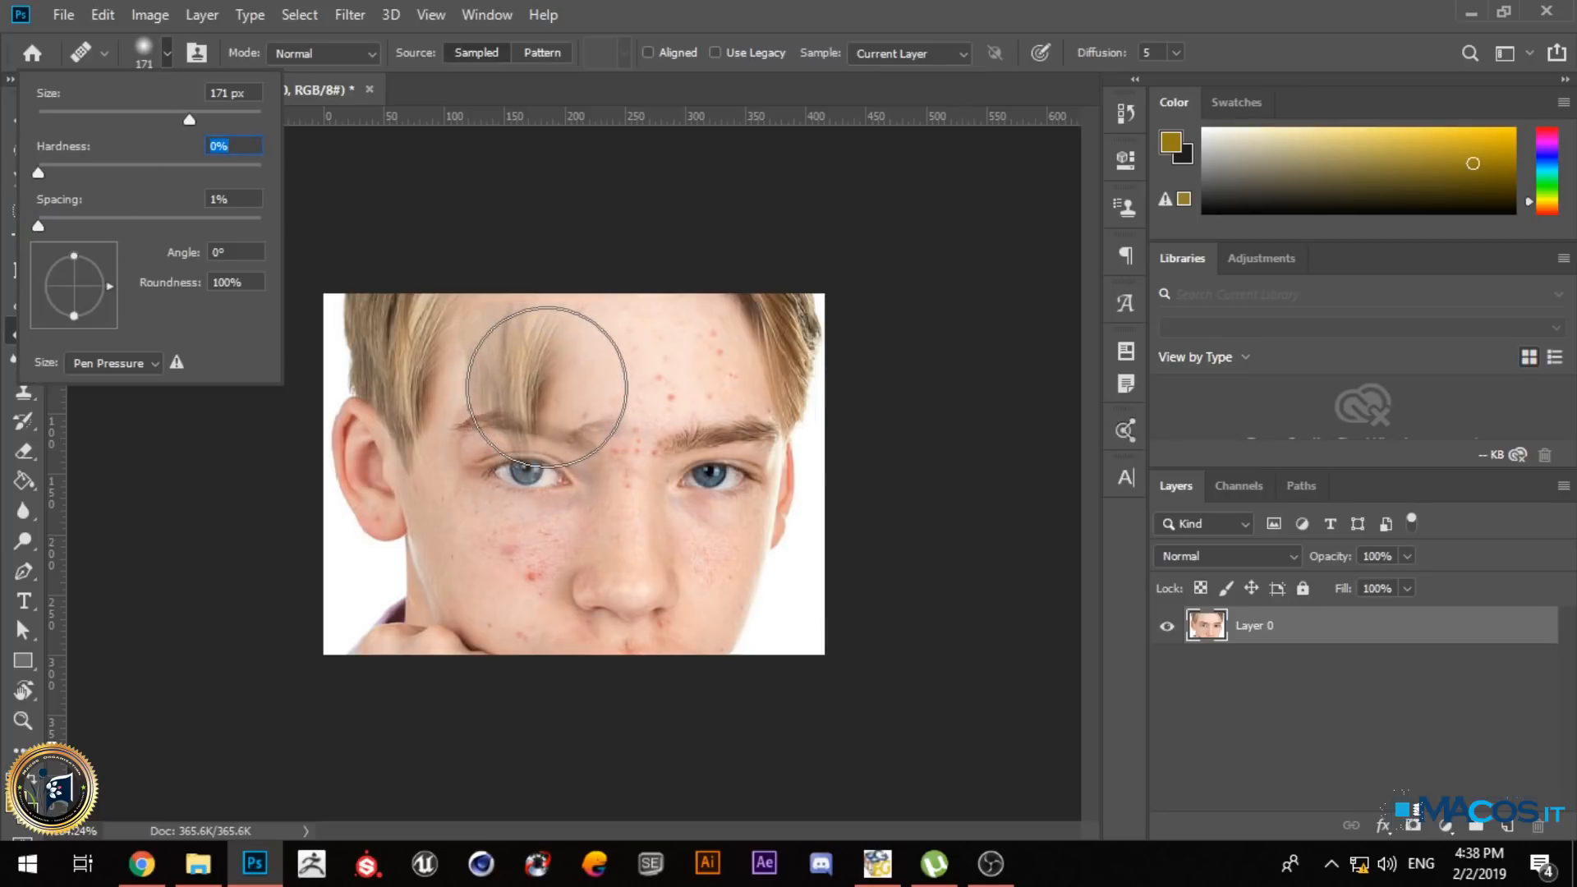
drag(232, 168, 390, 183)
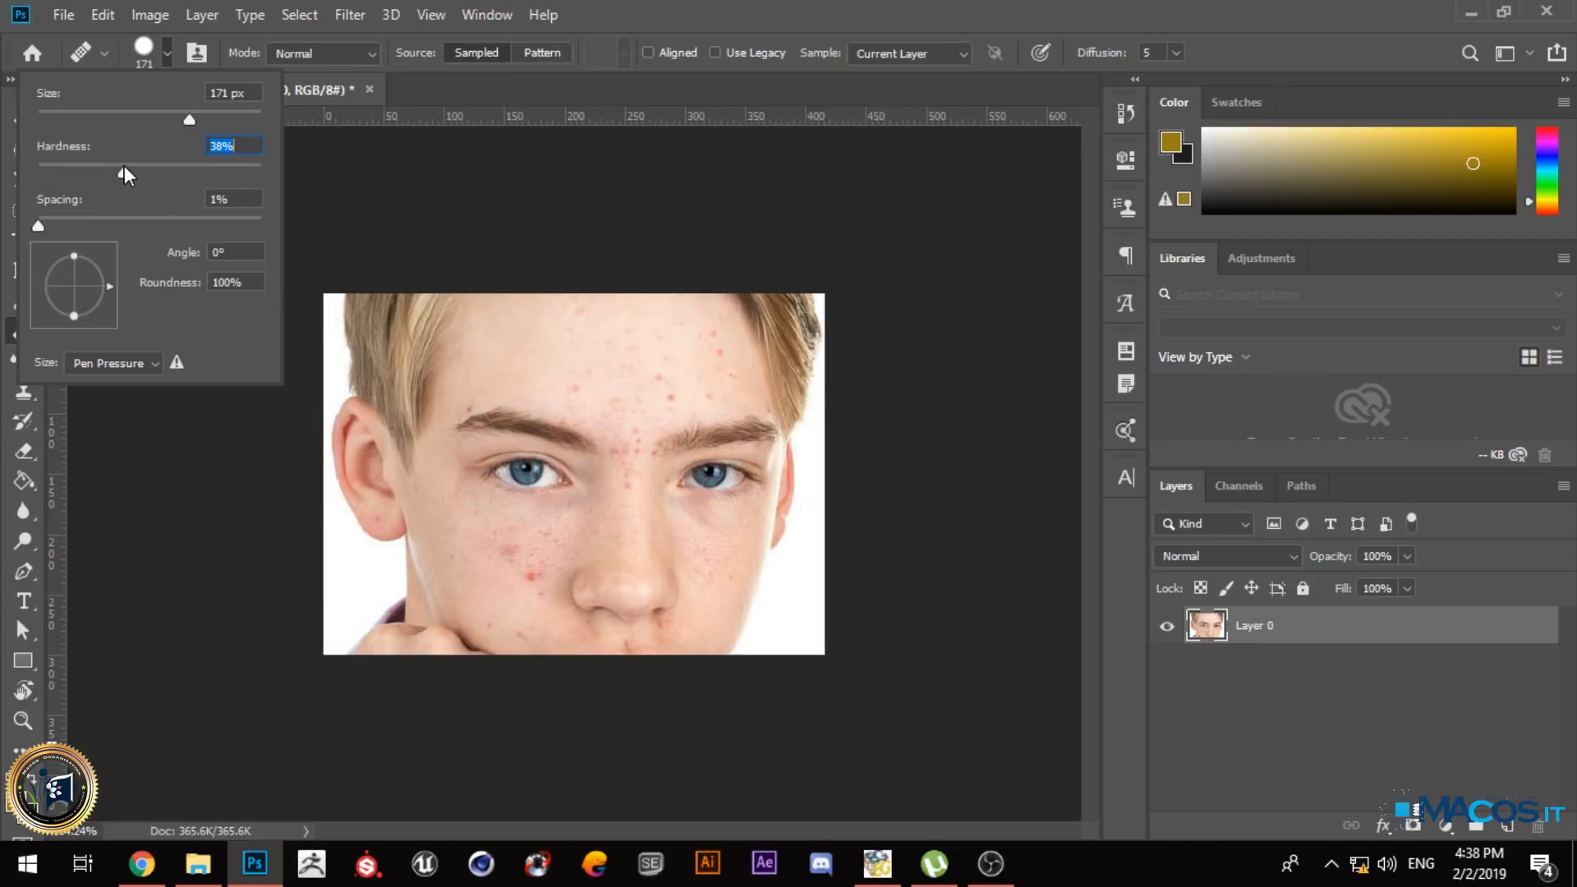
drag(136, 172, 10, 177)
drag(591, 353, 560, 383)
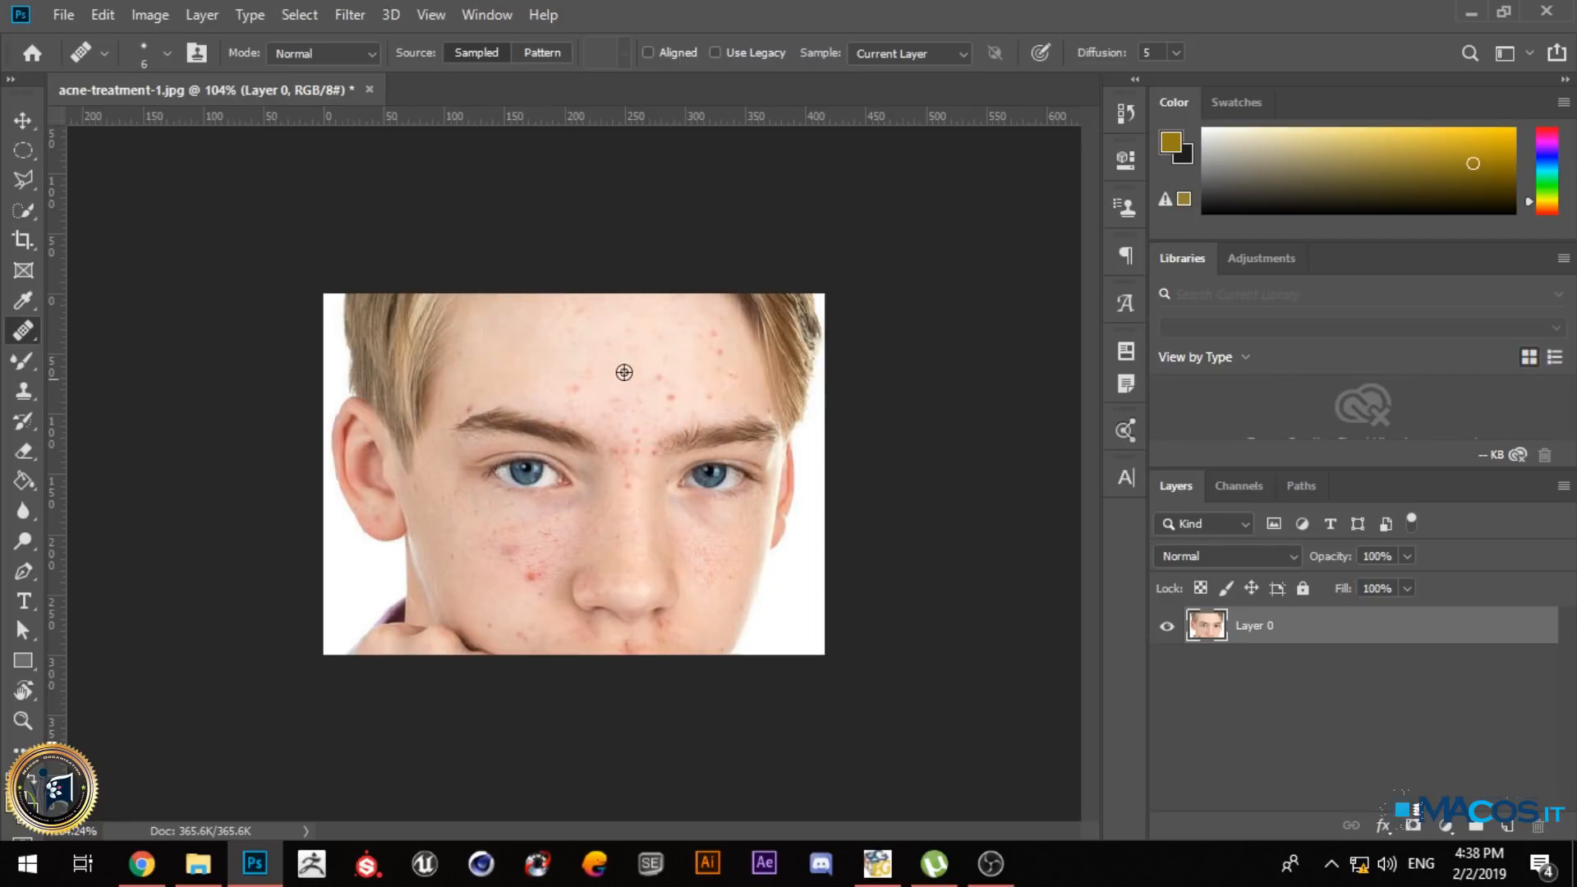
- Try small dabs on the forehead above the left-hand eyebrow, enlarge the Healing Brush to 12, and sample clear forehead skin
scroll(560, 383, up, 5)
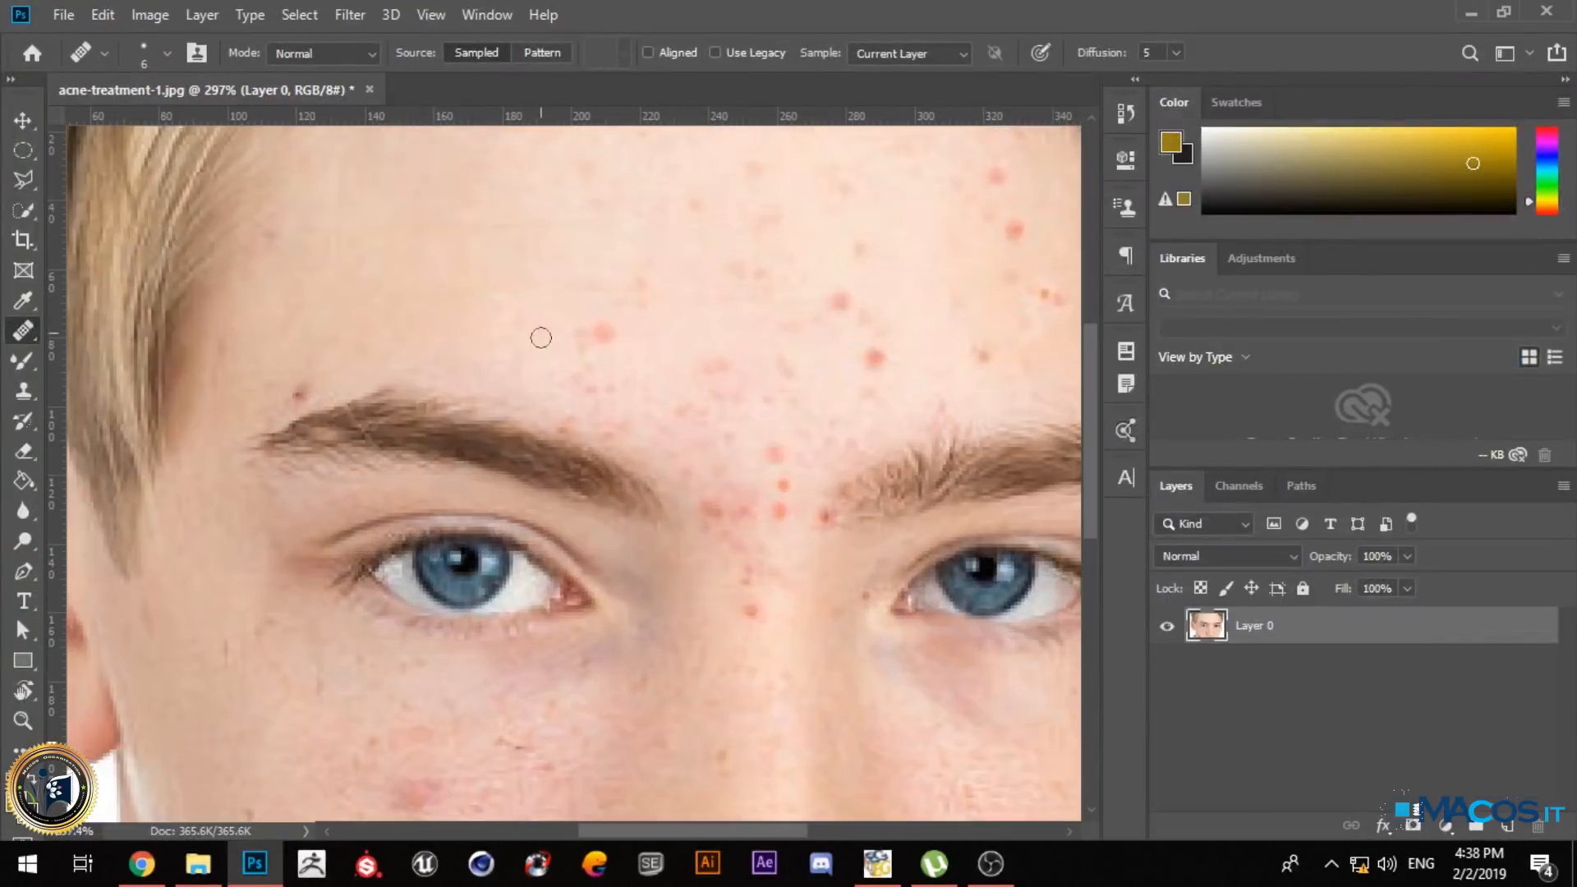
click(530, 411)
click(416, 288)
scroll(596, 415, up, 2)
click(422, 263)
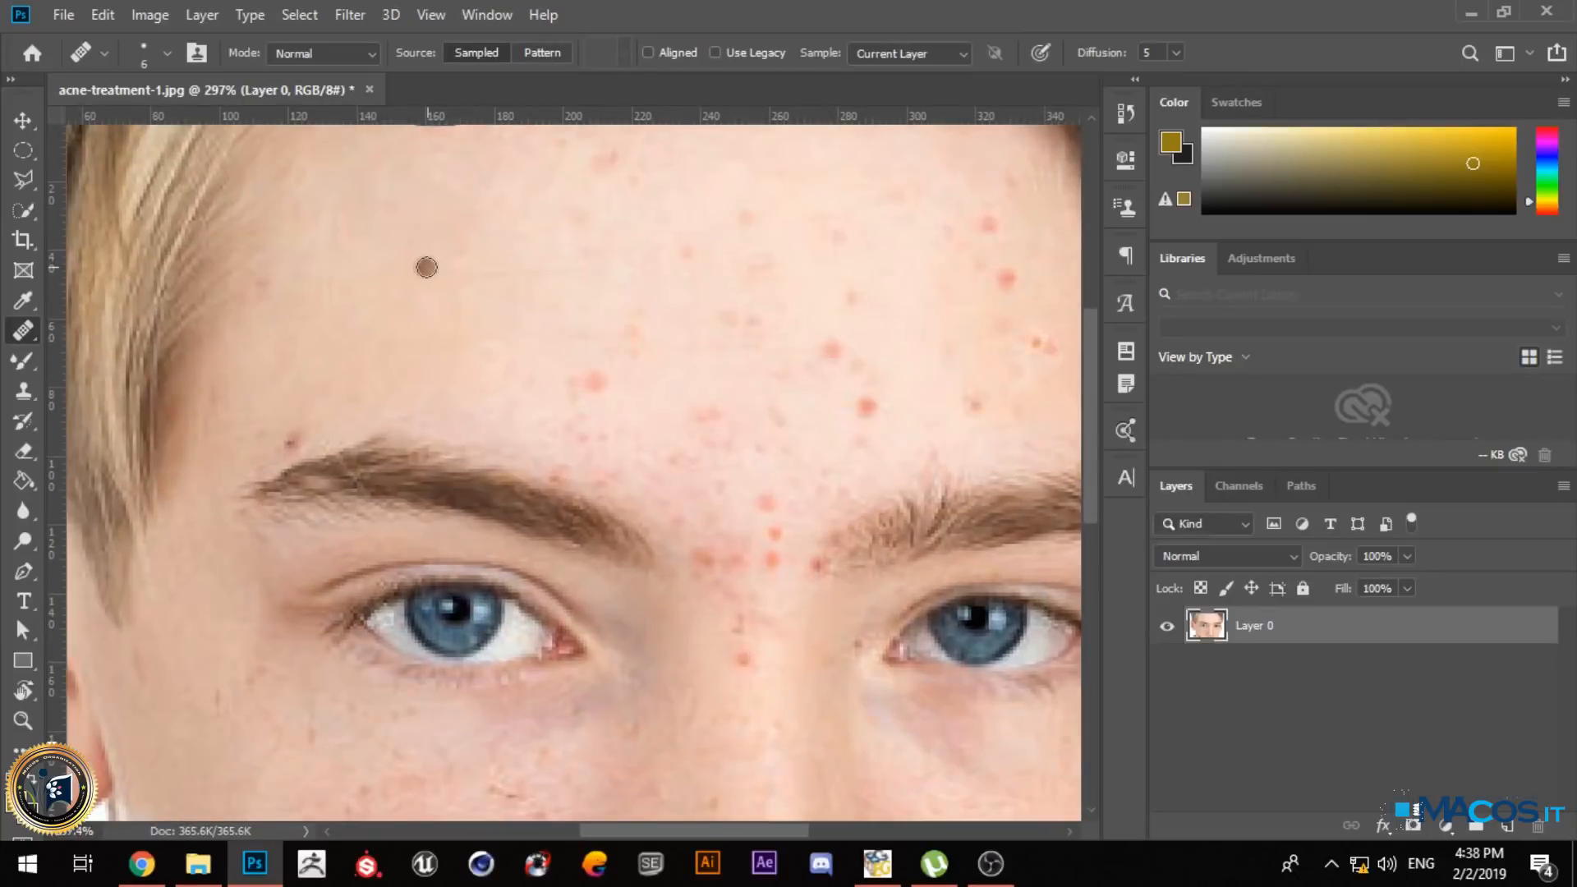
mouse_move(395, 306)
mouse_down()
mouse_move(426, 309)
mouse_move(405, 304)
mouse_move(440, 281)
mouse_up()
click(387, 293)
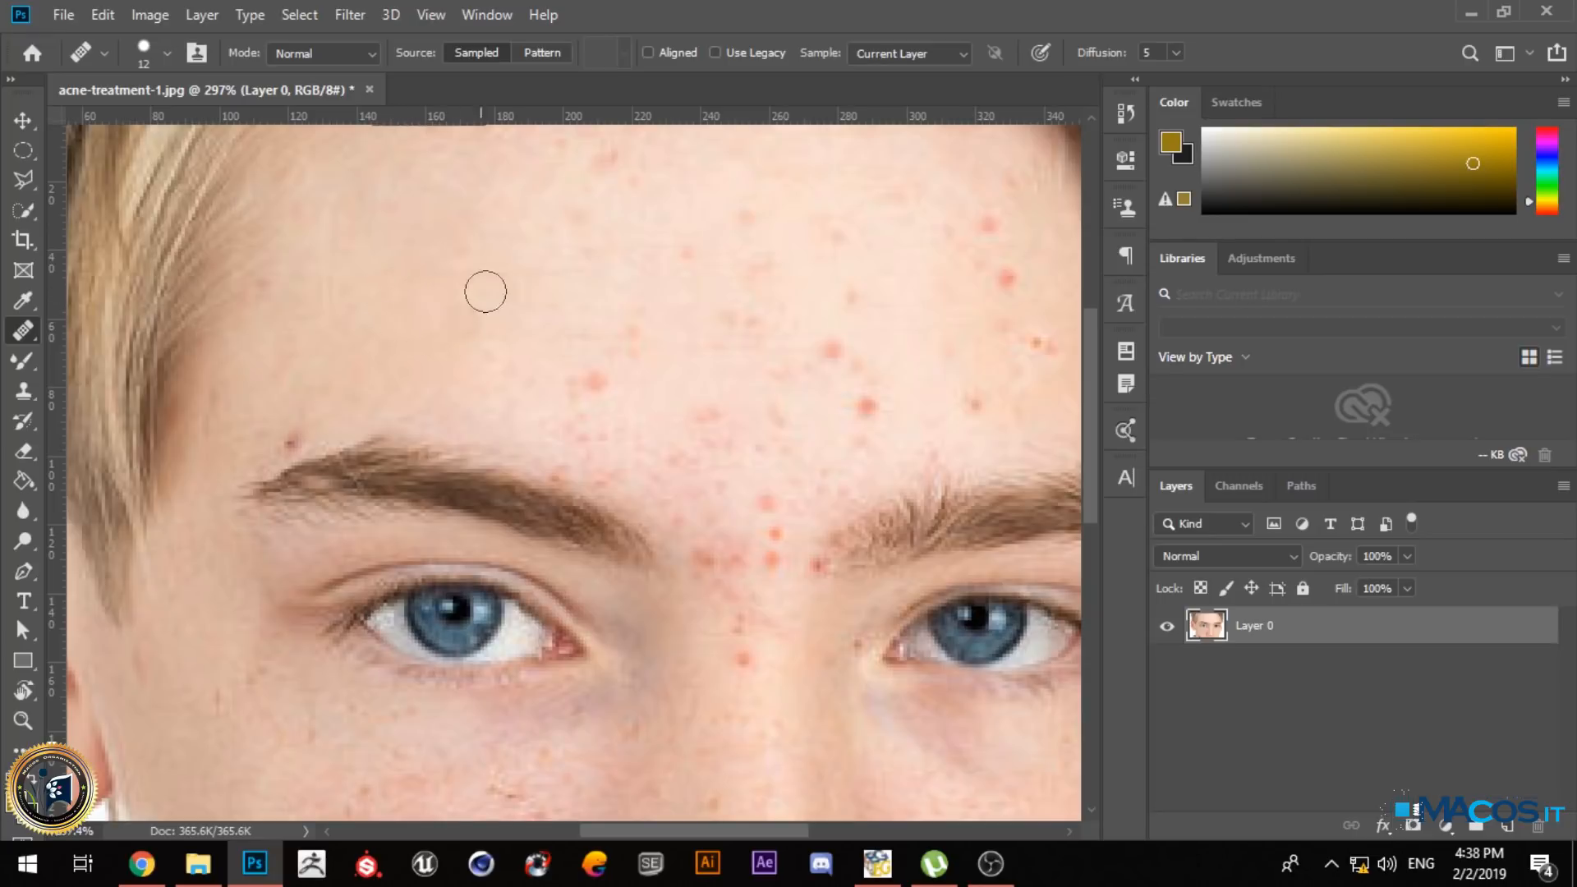
- Heal the red spots above the inner part of the left-hand eyebrow and across the upper middle of the forehead
mouse_move(585, 375)
mouse_down()
mouse_move(591, 392)
mouse_move(556, 376)
mouse_up()
key(alt)
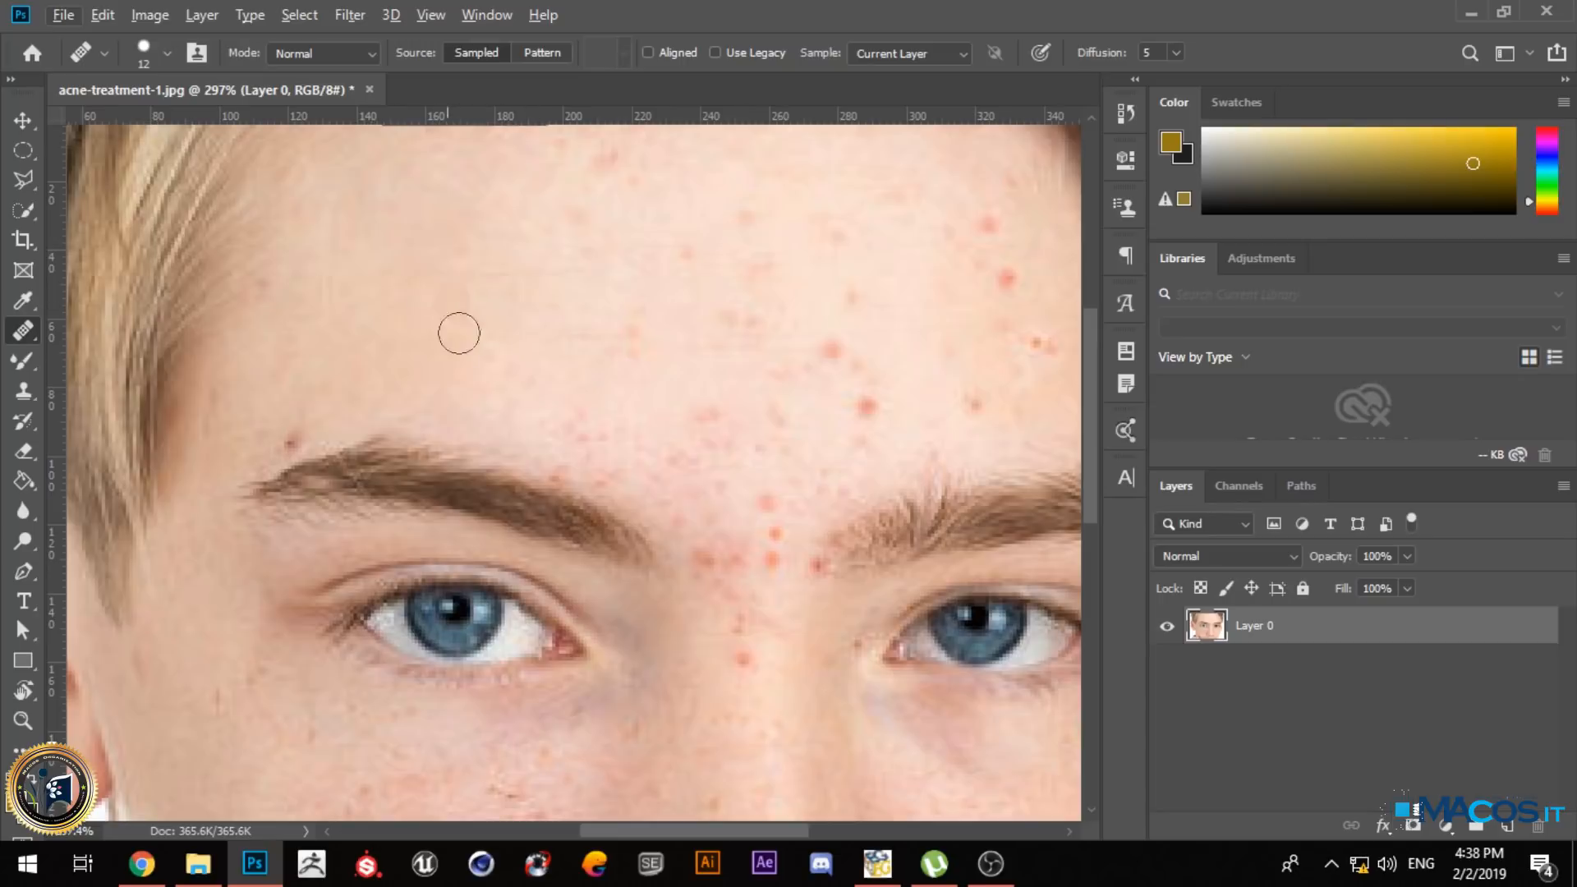
mouse_move(624, 345)
mouse_down()
mouse_move(641, 328)
mouse_move(574, 398)
mouse_move(680, 253)
mouse_move(624, 285)
mouse_up()
scroll(592, 434, up, 3)
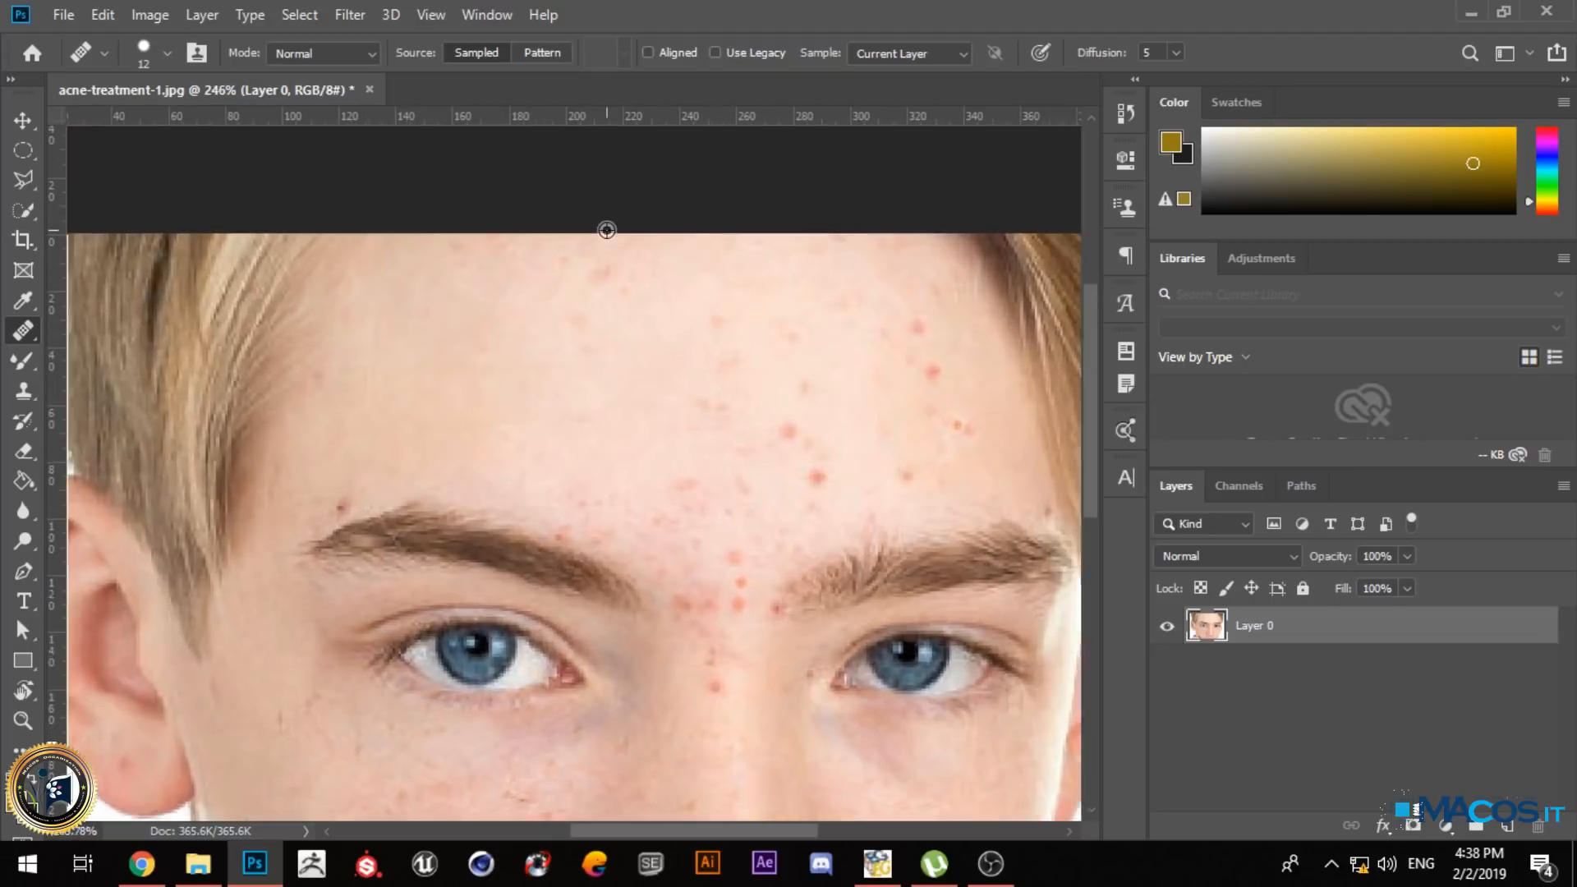
mouse_move(567, 327)
mouse_down()
mouse_move(600, 291)
mouse_move(566, 329)
mouse_move(590, 326)
mouse_move(608, 356)
mouse_move(733, 329)
mouse_move(699, 366)
mouse_up()
mouse_move(681, 442)
mouse_down()
mouse_move(701, 406)
mouse_move(725, 423)
mouse_move(810, 353)
mouse_move(813, 386)
mouse_move(763, 444)
mouse_move(797, 461)
mouse_move(751, 452)
mouse_up()
- Sample clear skin on the upper forehead and heal the spots on the right-hand side near the hairline
alt+click(753, 330)
mouse_move(937, 362)
mouse_down()
mouse_move(971, 429)
mouse_move(1003, 457)
mouse_up()
scroll(662, 366, down, 2)
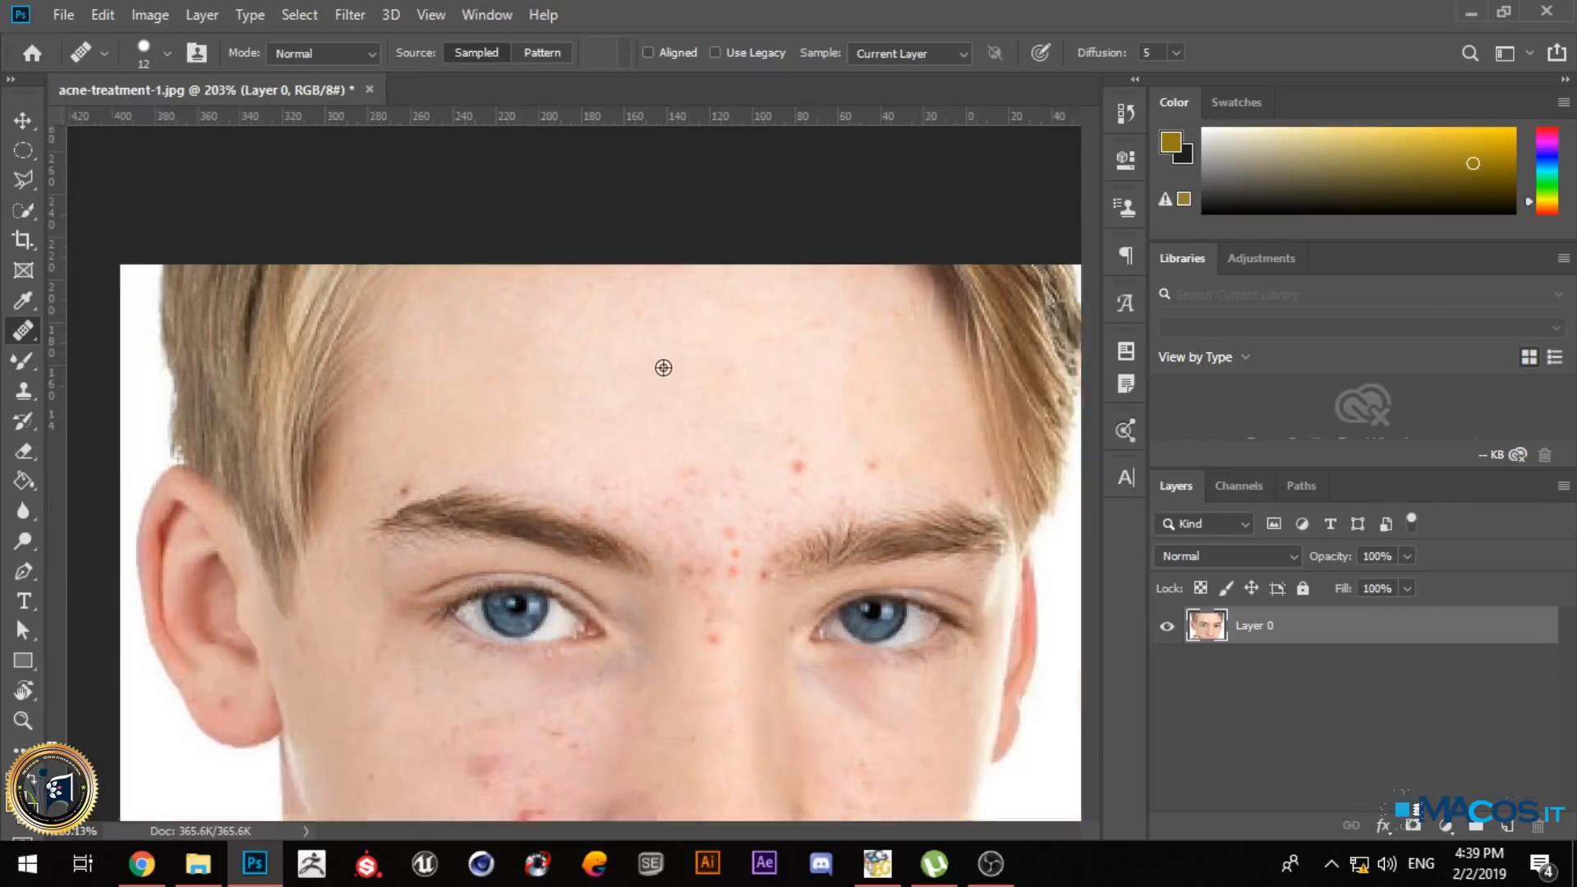
- Resample clear forehead skin and heal the remaining red spots across the lower forehead and between the eyebrows
scroll(785, 318, up, 3)
mouse_move(729, 344)
mouse_down()
mouse_move(398, 385)
mouse_move(478, 394)
mouse_move(413, 410)
mouse_move(449, 415)
mouse_move(522, 366)
mouse_move(540, 486)
mouse_move(645, 512)
mouse_move(651, 487)
mouse_move(592, 491)
mouse_move(516, 451)
mouse_move(734, 409)
mouse_move(698, 334)
mouse_move(778, 328)
mouse_move(772, 355)
mouse_move(806, 365)
mouse_move(596, 374)
mouse_move(586, 327)
mouse_move(628, 386)
mouse_move(527, 309)
mouse_move(621, 389)
mouse_move(566, 389)
mouse_move(616, 396)
mouse_up()
alt+click(510, 300)
mouse_move(665, 327)
mouse_down()
mouse_move(709, 358)
mouse_move(850, 324)
mouse_move(758, 322)
mouse_move(803, 272)
mouse_up()
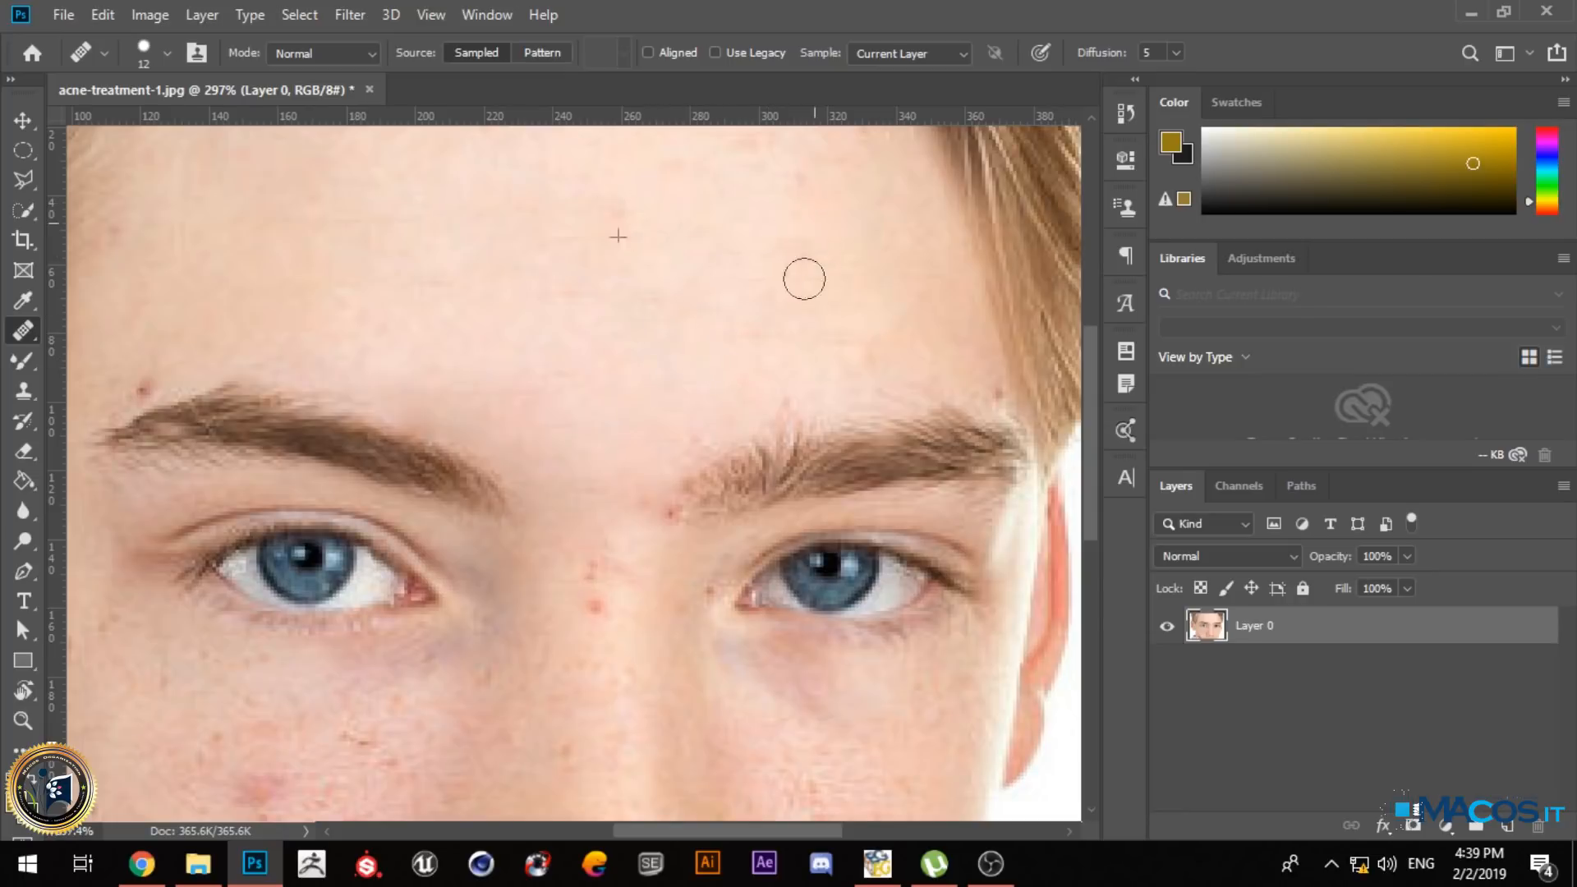
- Heal the dark spot above the outer end of the left-hand eyebrow
scroll(728, 444, down, 3)
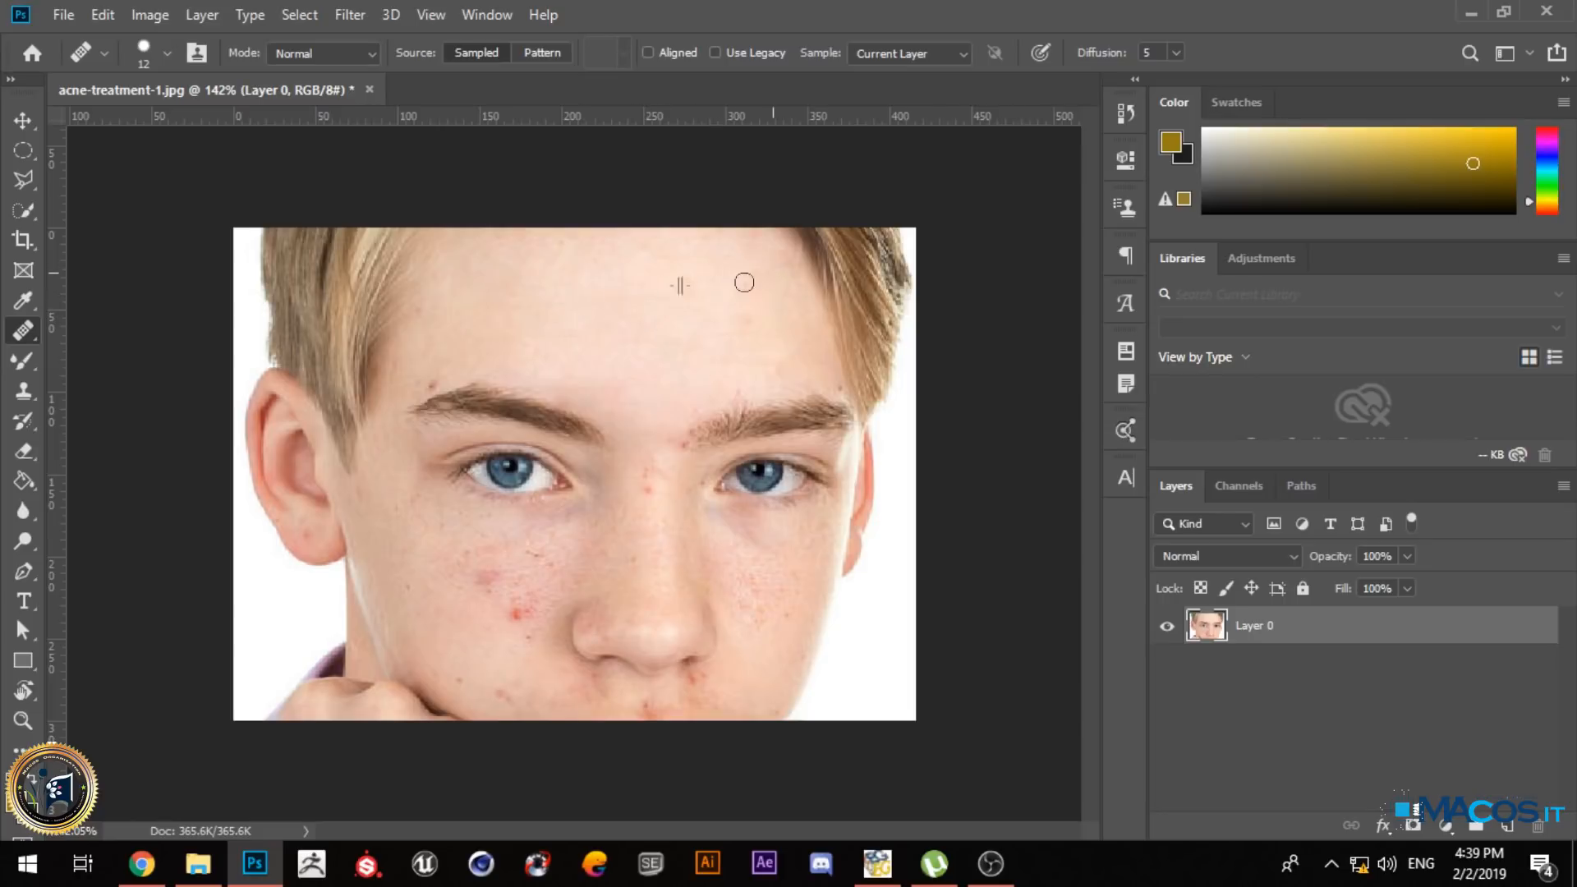
scroll(448, 366, up, 3)
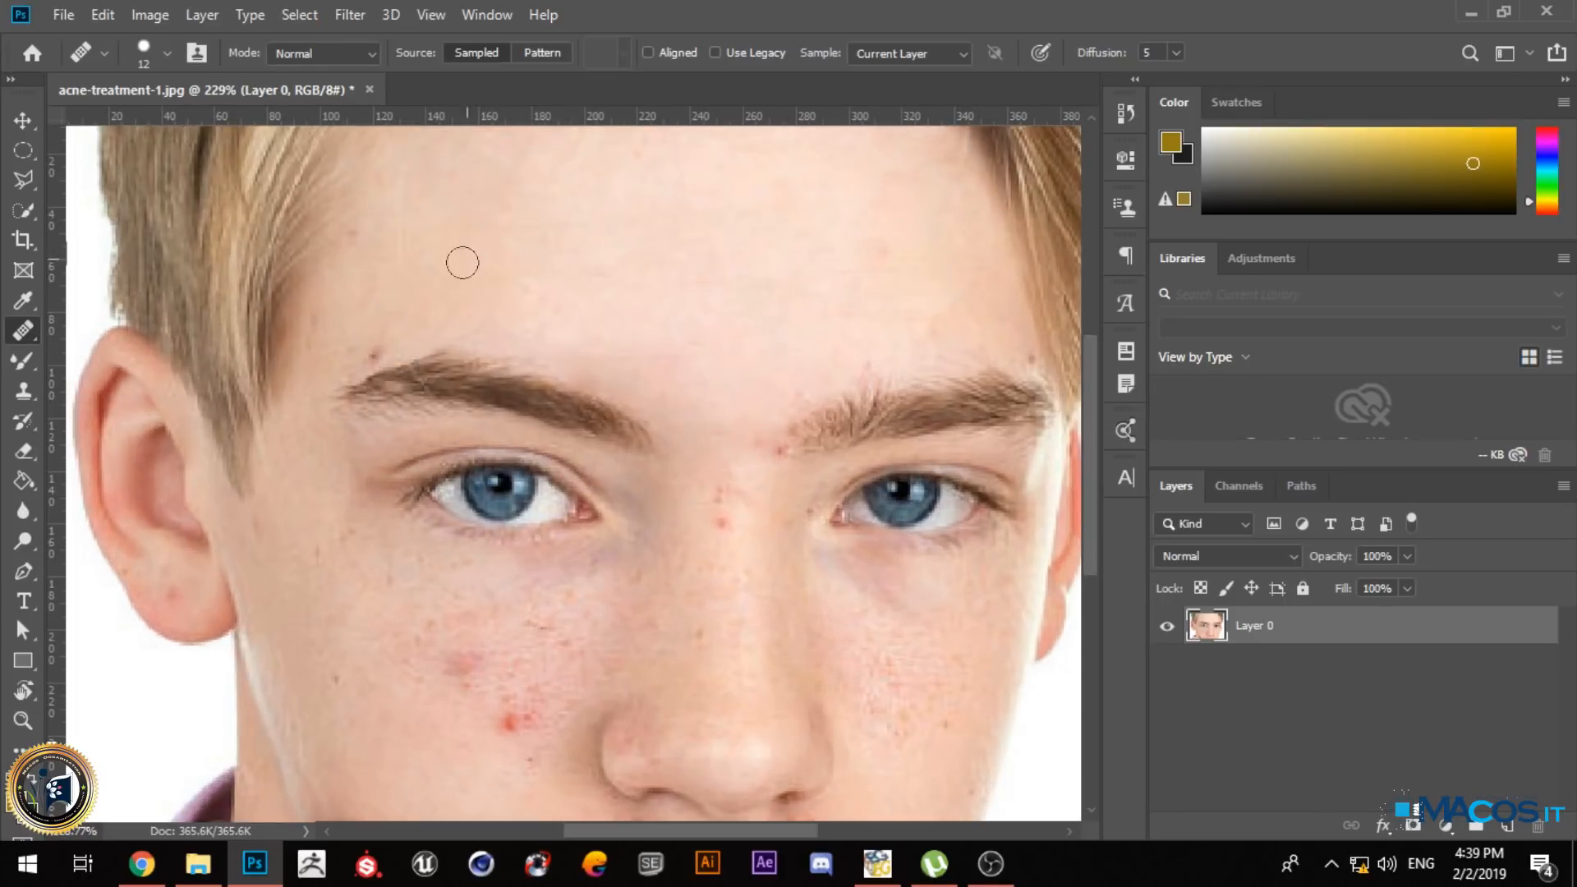
drag(380, 341, 358, 333)
scroll(380, 397, down, 2)
scroll(545, 506, up, 1)
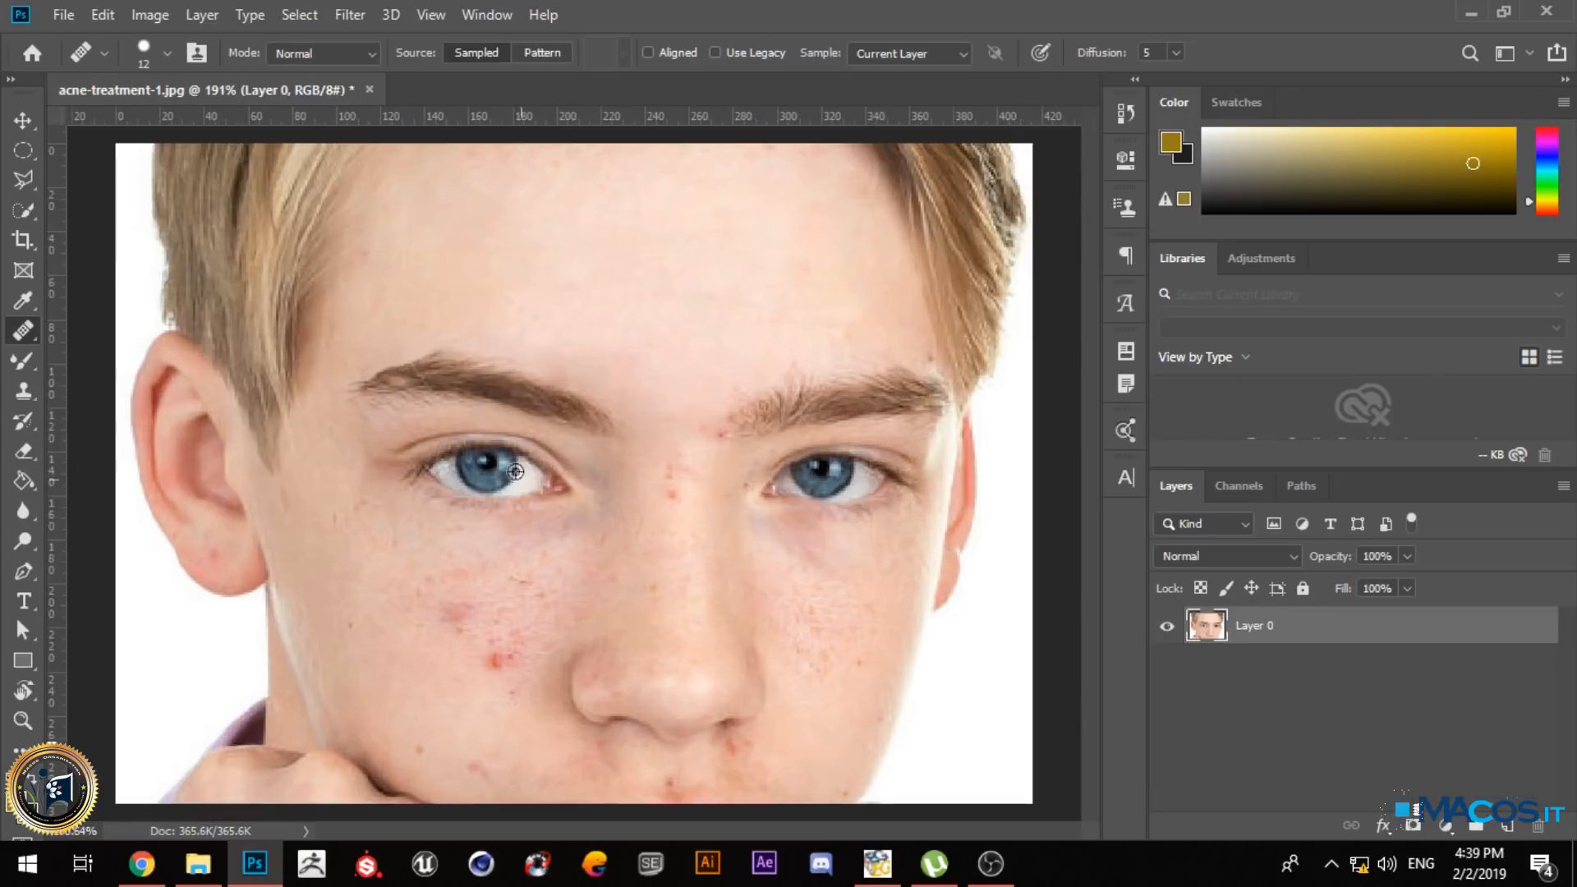
- Heal the red blemishes on the left-hand cheek beside the nose, using clear skin as the source
scroll(546, 506, down, 2)
scroll(415, 571, up, 3)
mouse_move(431, 629)
mouse_down()
mouse_move(489, 618)
mouse_move(482, 640)
mouse_move(539, 662)
mouse_up()
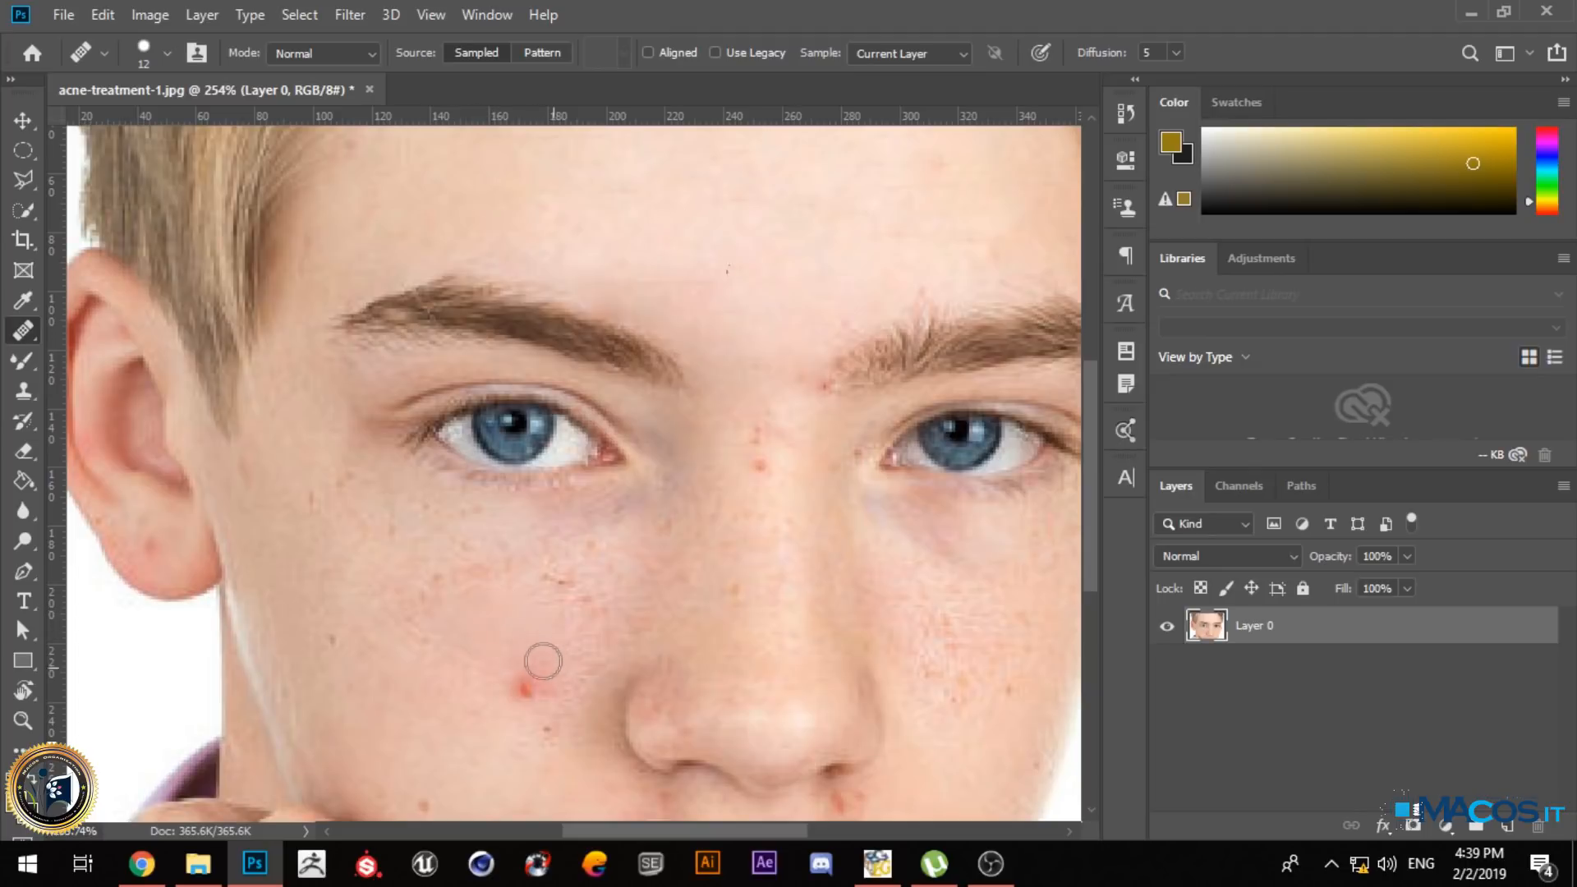
drag(764, 232, 794, 234)
drag(514, 670, 551, 649)
mouse_move(496, 583)
mouse_down()
mouse_move(411, 568)
mouse_move(447, 583)
mouse_move(442, 630)
mouse_move(493, 641)
mouse_up()
drag(578, 599, 524, 673)
scroll(426, 504, down, 10)
scroll(869, 628, up, 3)
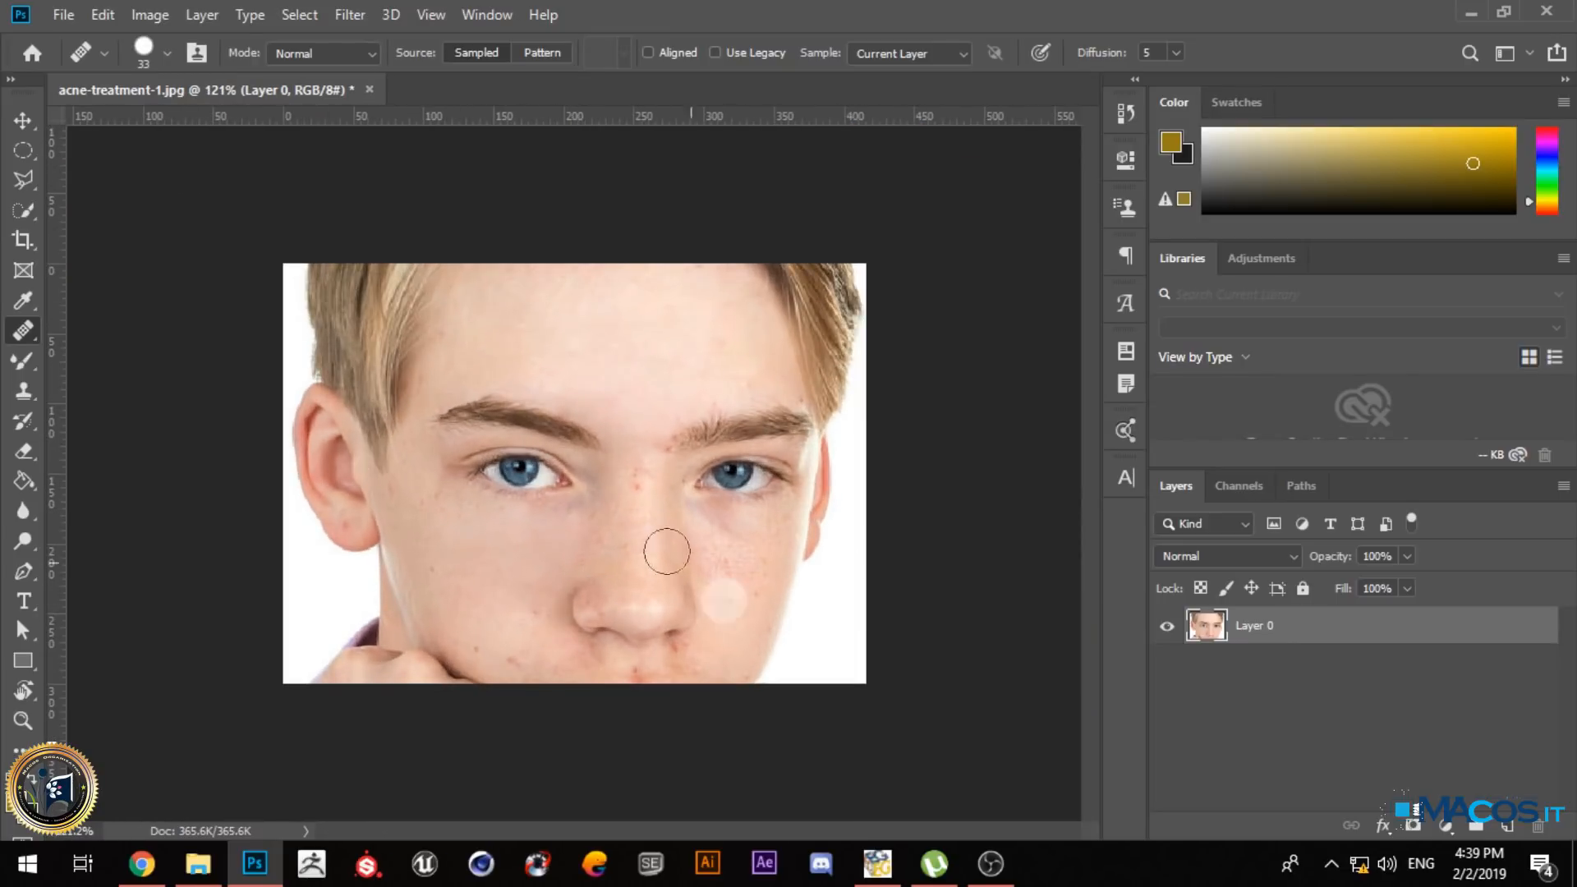
- Undo all the healing strokes and the background layer's conversion, restoring the original face photo
key(ctrl+z)
key(ctrl+z)
key(ctrl+z)
key(ctrl+z)
key(ctrl+z)
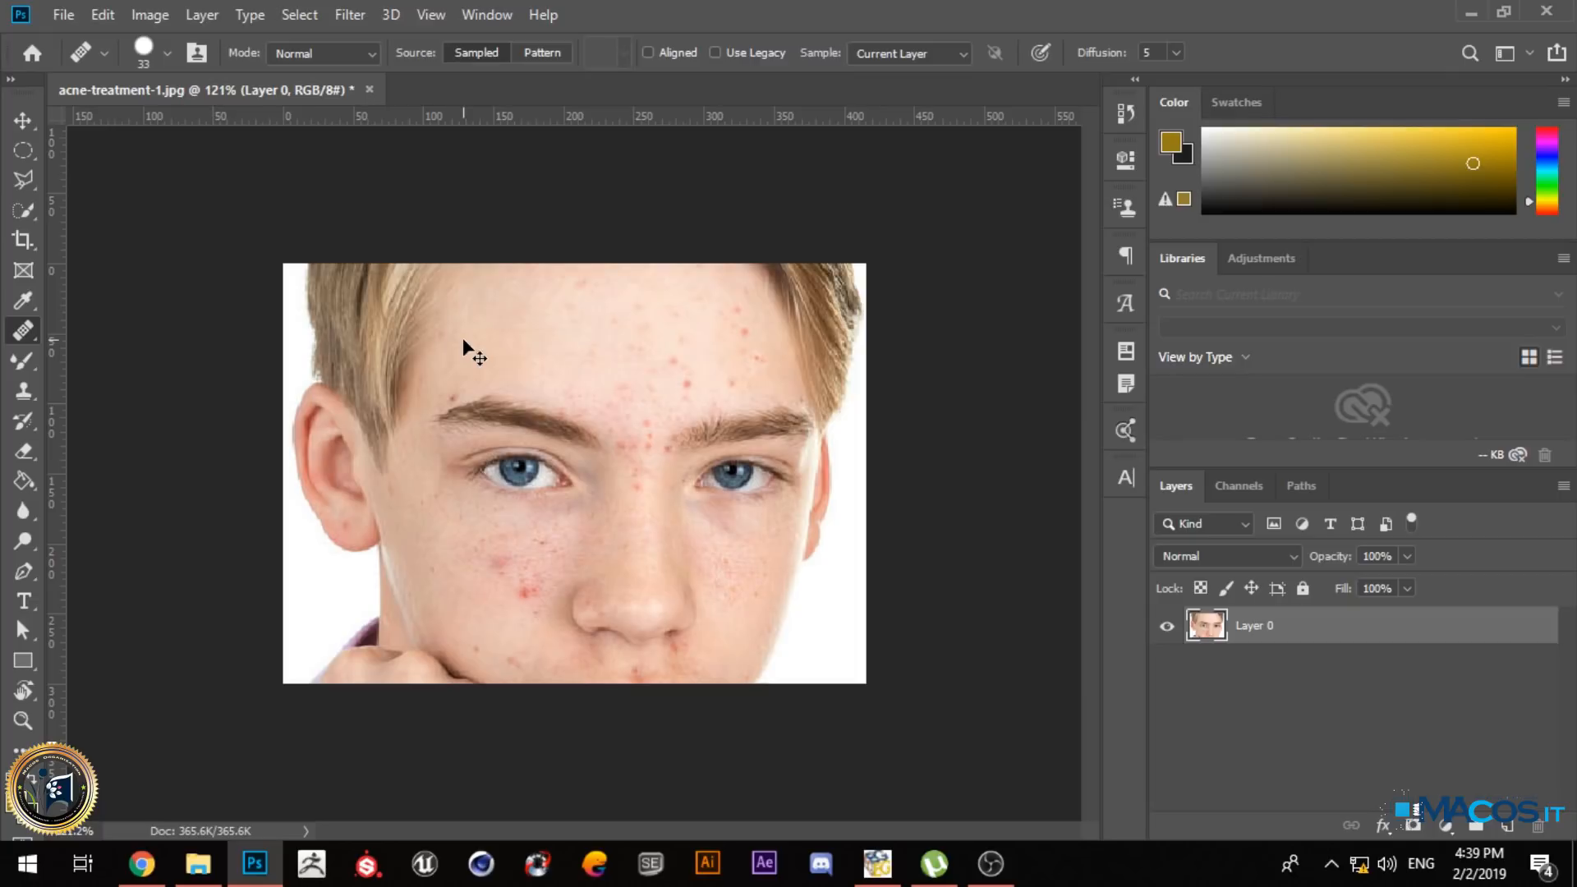
key(ctrl+z)
key(ctrl+z)
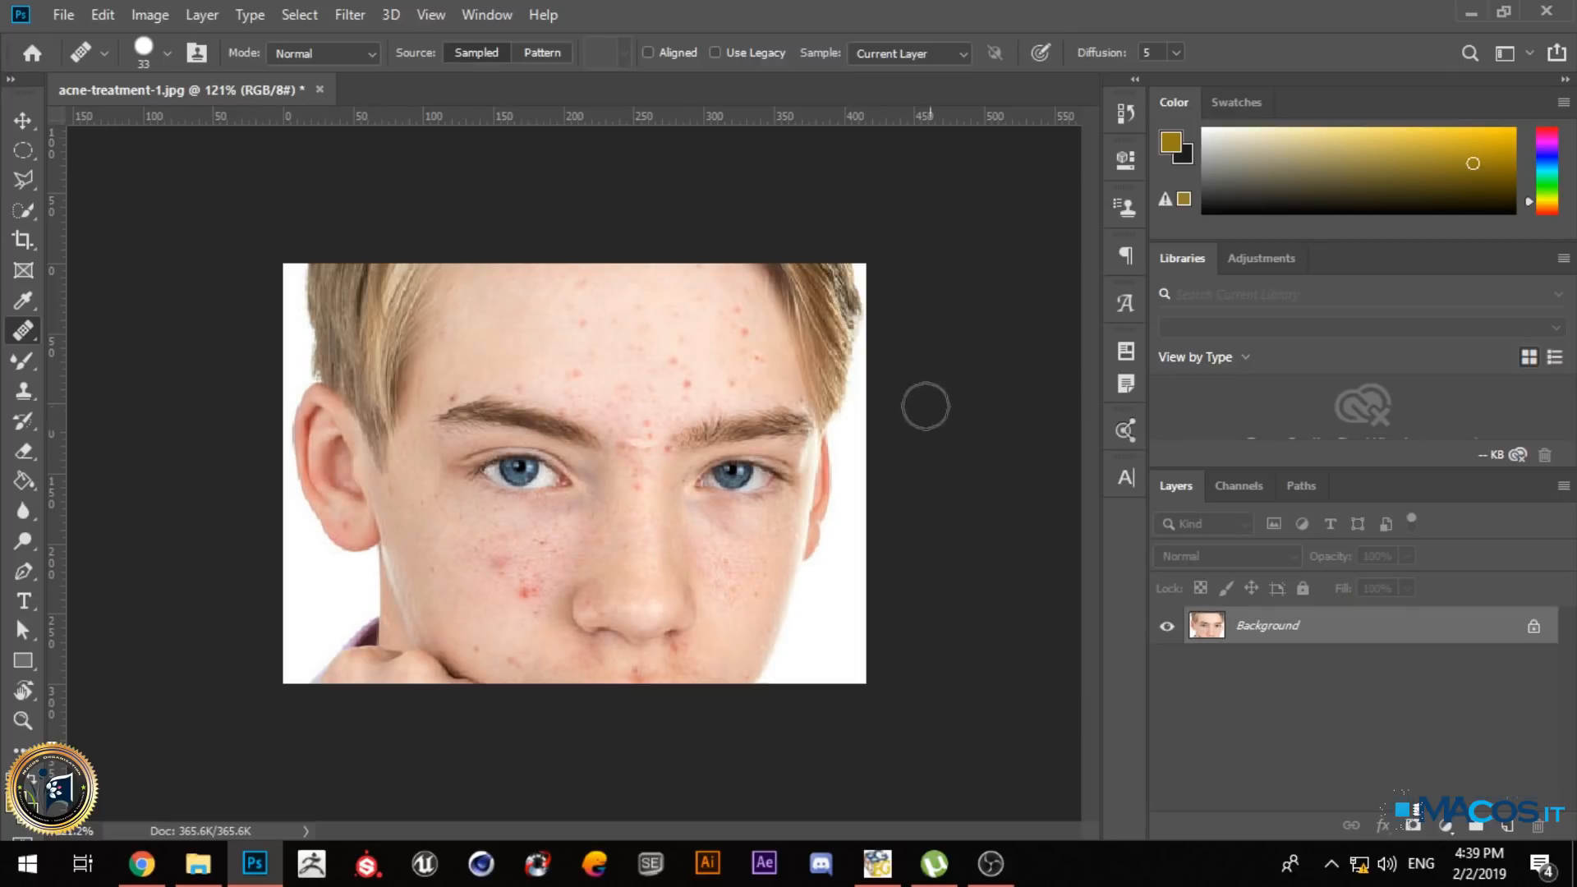
- Try a stroke on the forehead with the textured 60 px mixer brush preset, and undo it
right_click(25, 333)
click(96, 353)
click(12, 361)
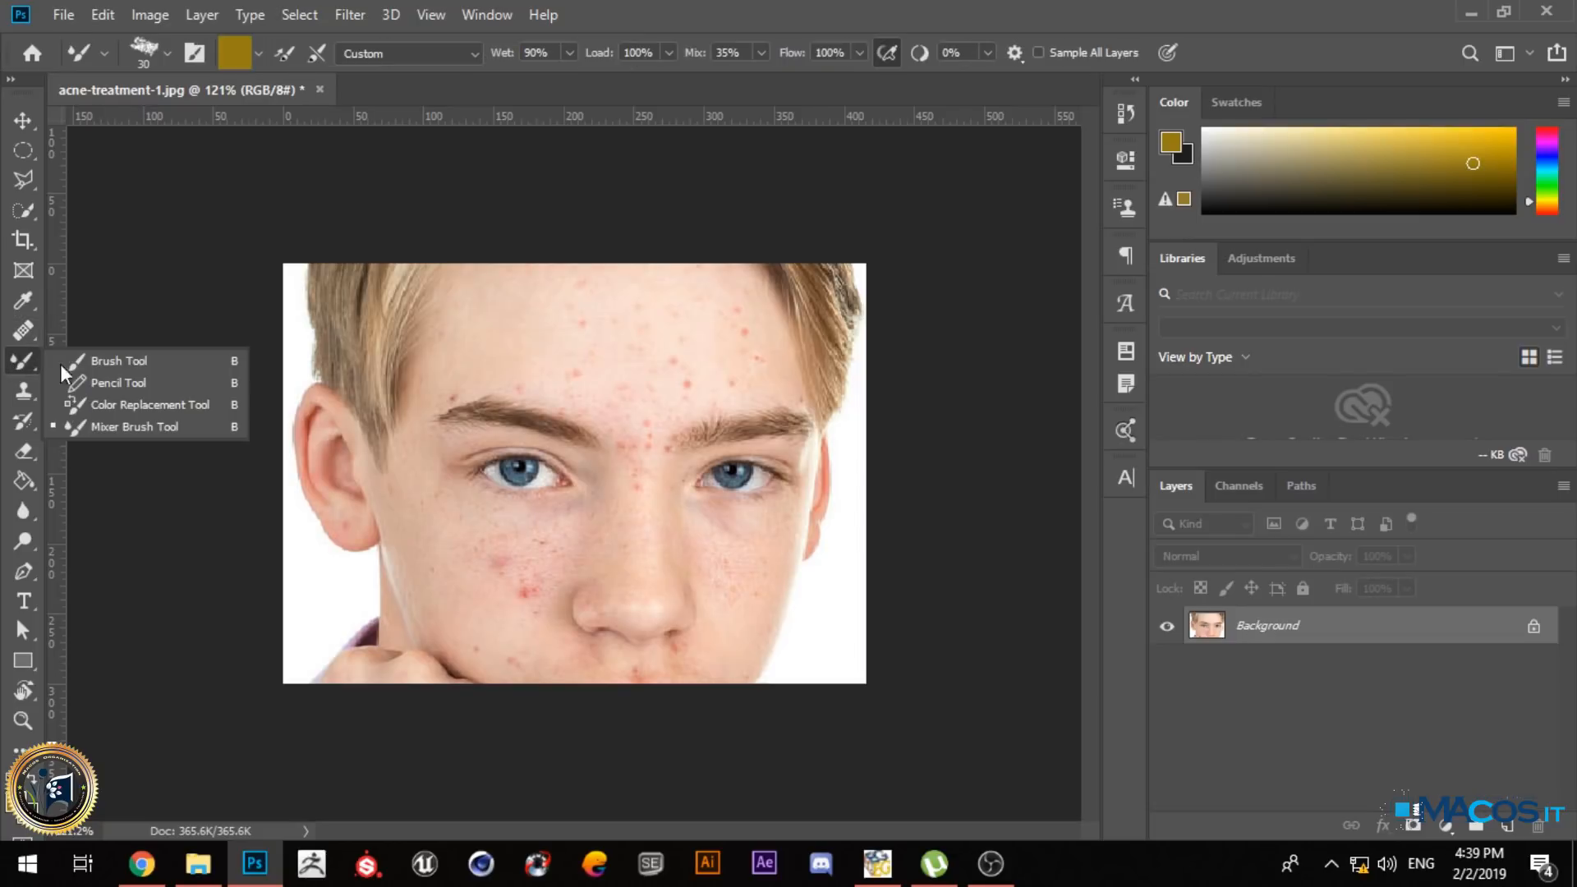
click(88, 353)
click(167, 53)
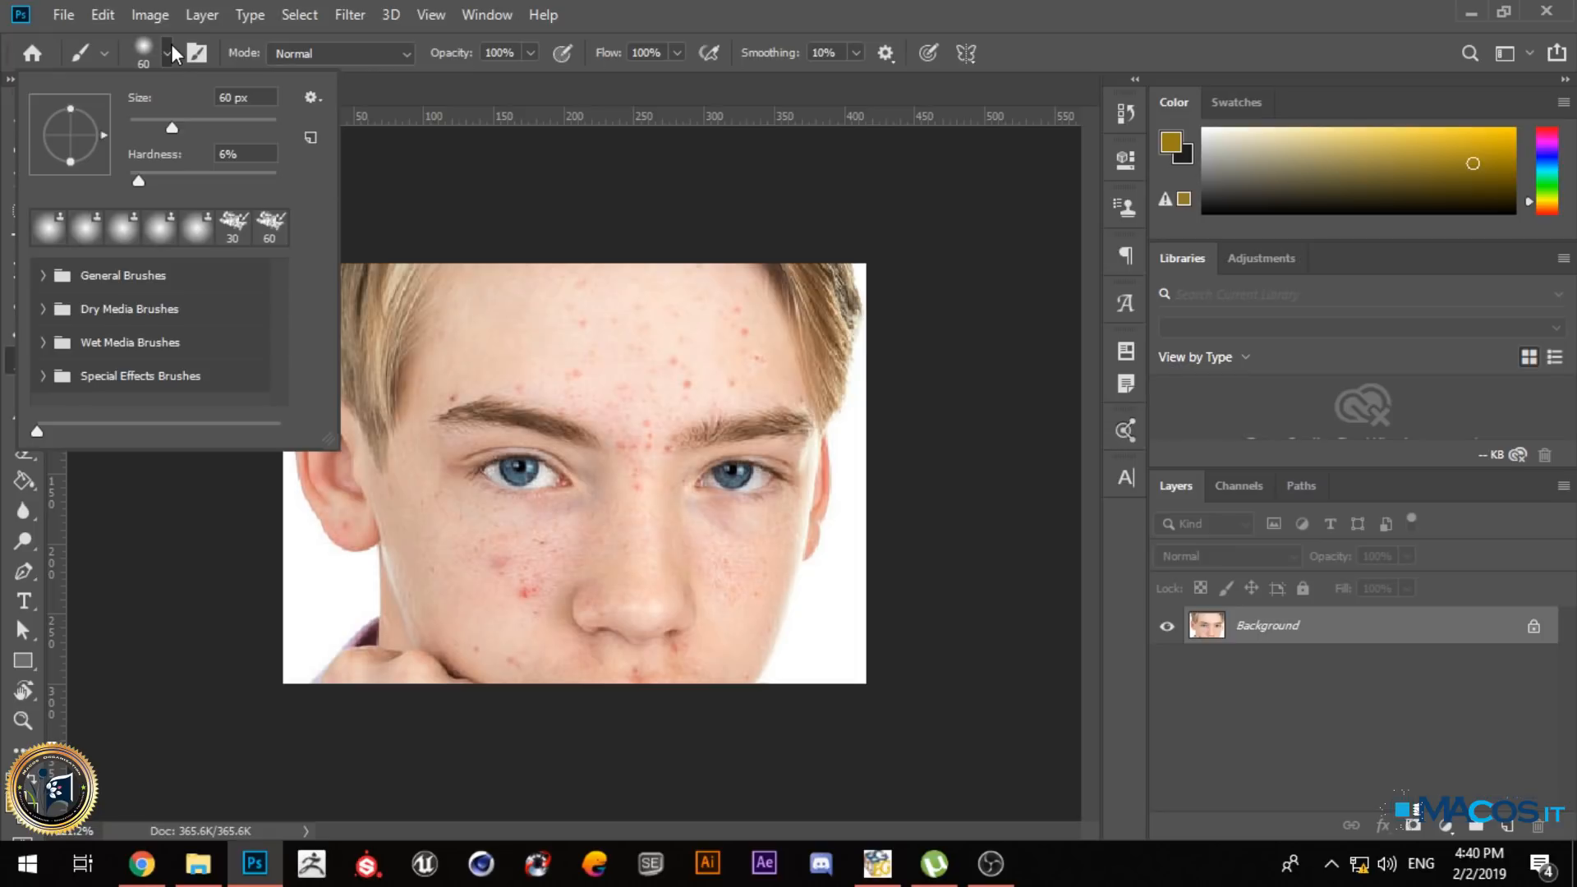
click(278, 235)
drag(546, 326, 586, 357)
key(ctrl+z)
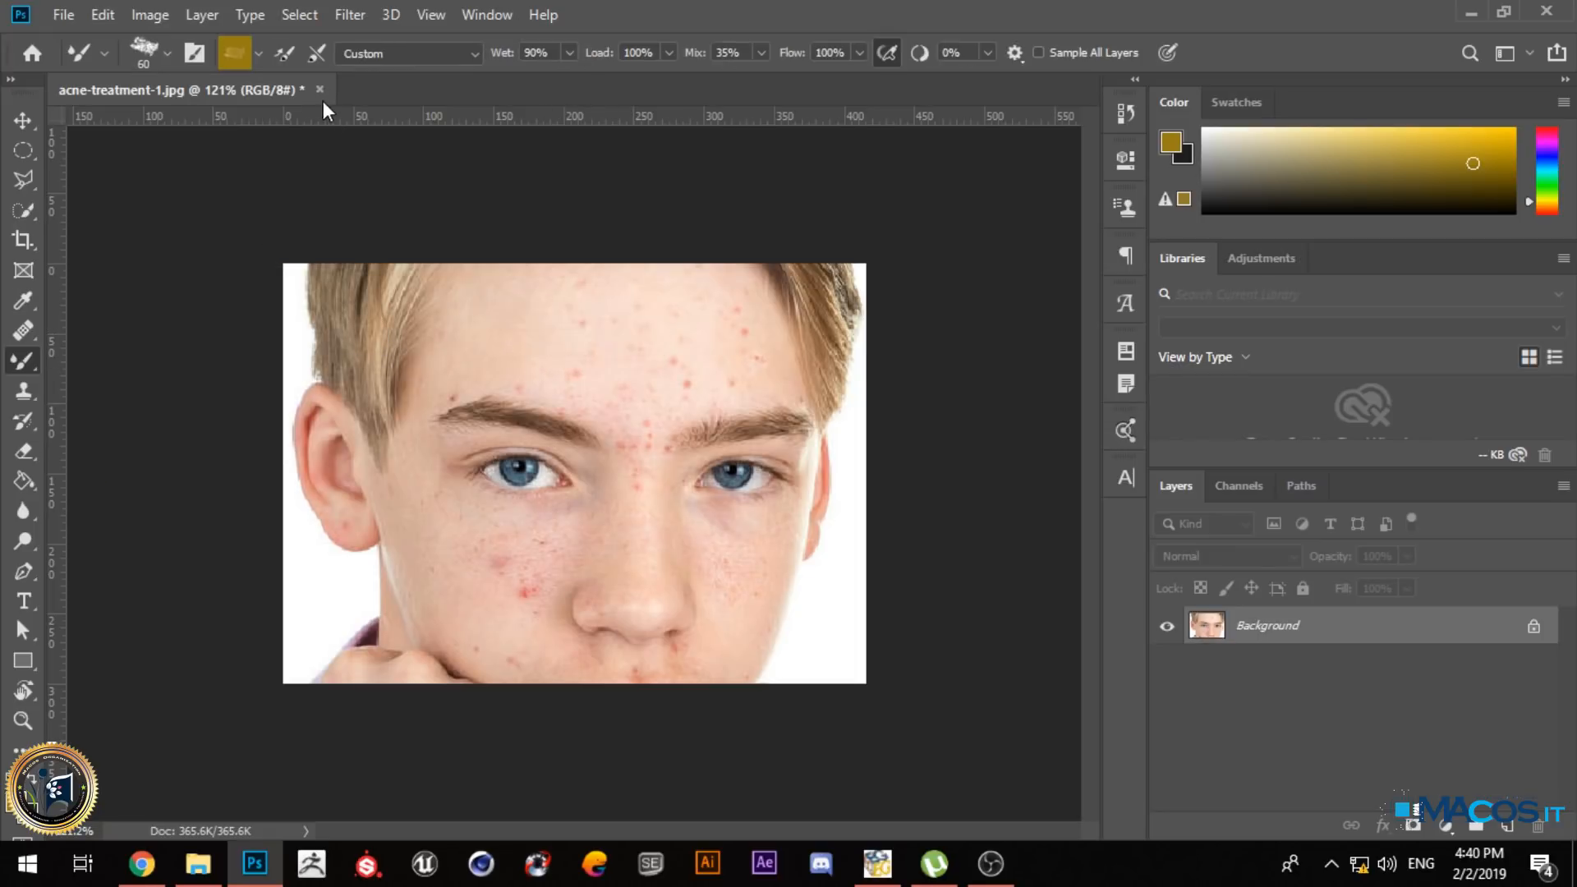
- Close acne-treatment-1.jpg and create a 1920 x 1080 px document at 72 ppi, RGB 16 bit, with transparent background contents
click(321, 89)
click(728, 345)
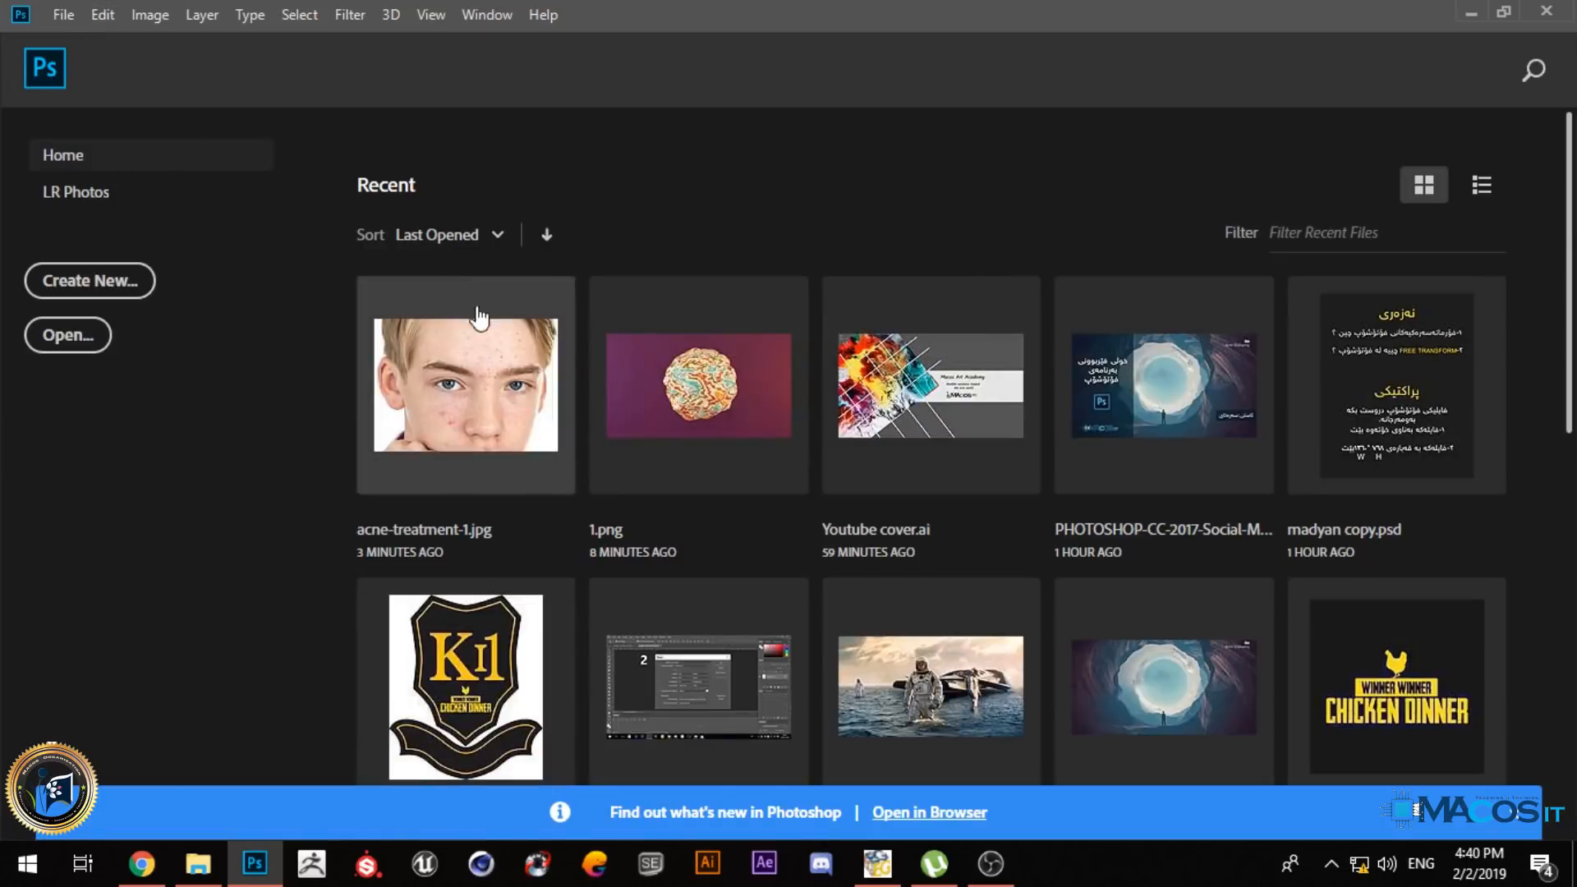
click(63, 14)
click(41, 38)
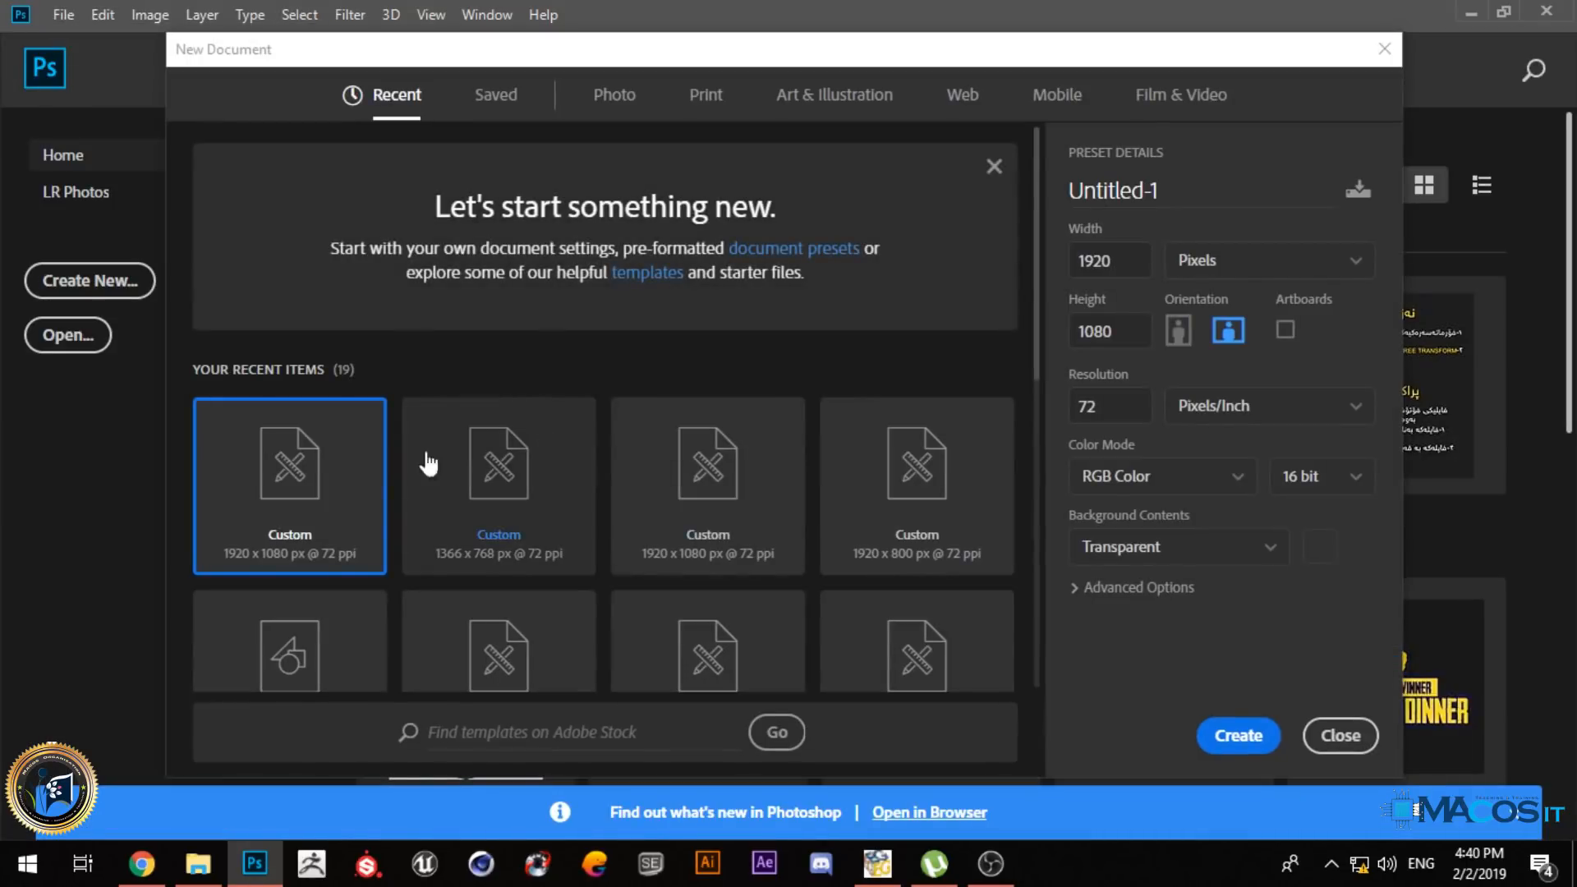
click(1254, 738)
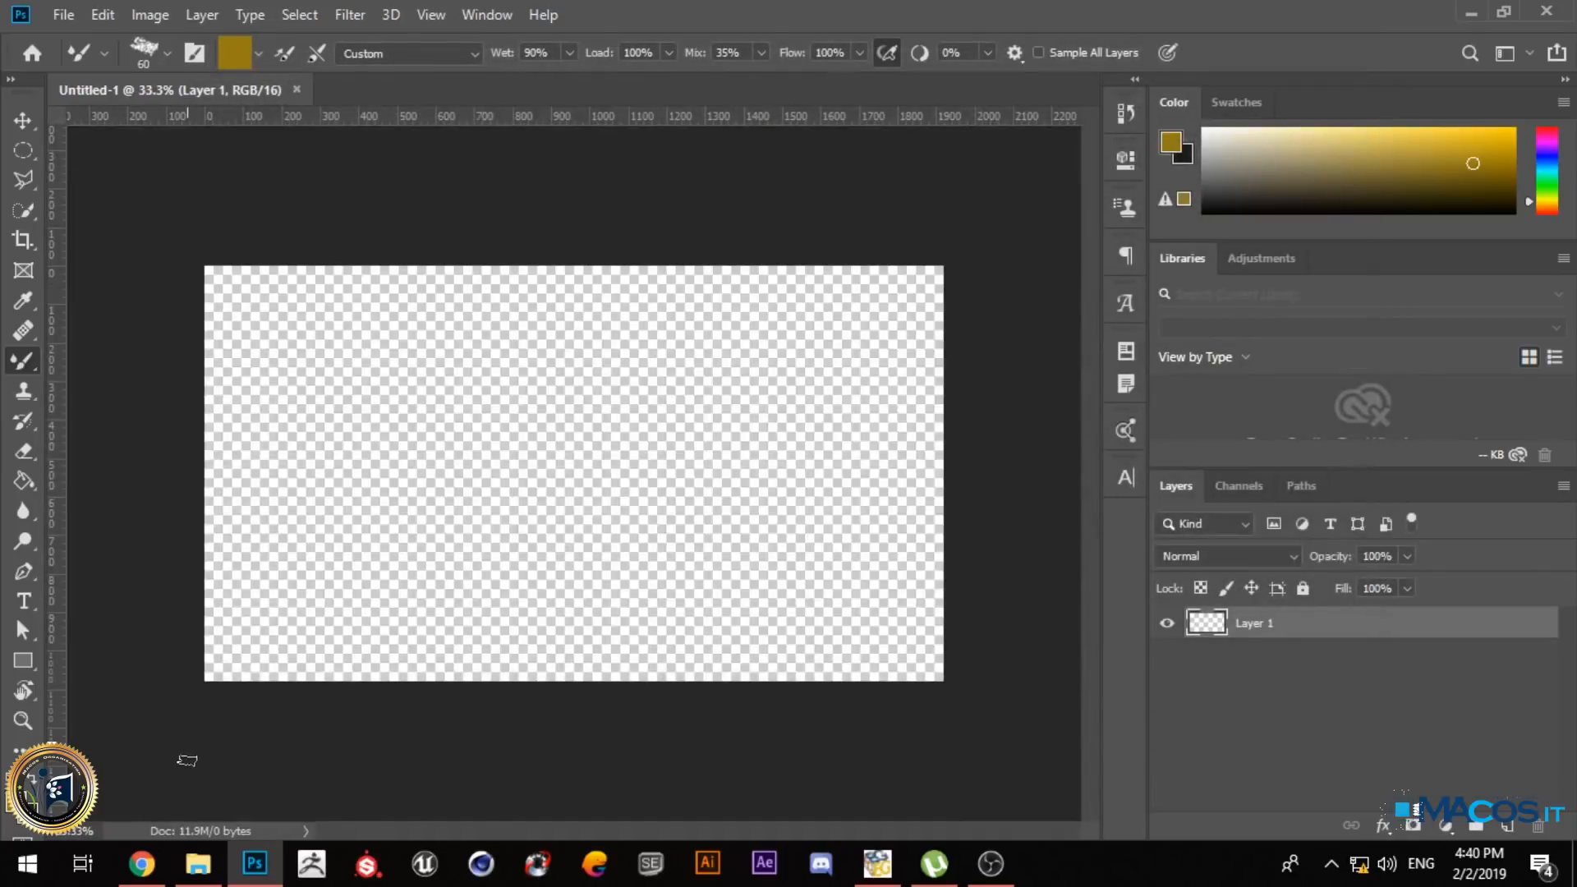
- Set the background color to gray 6c6c6c and fill Layer 1 with it
key(ctrl+BackSpace)
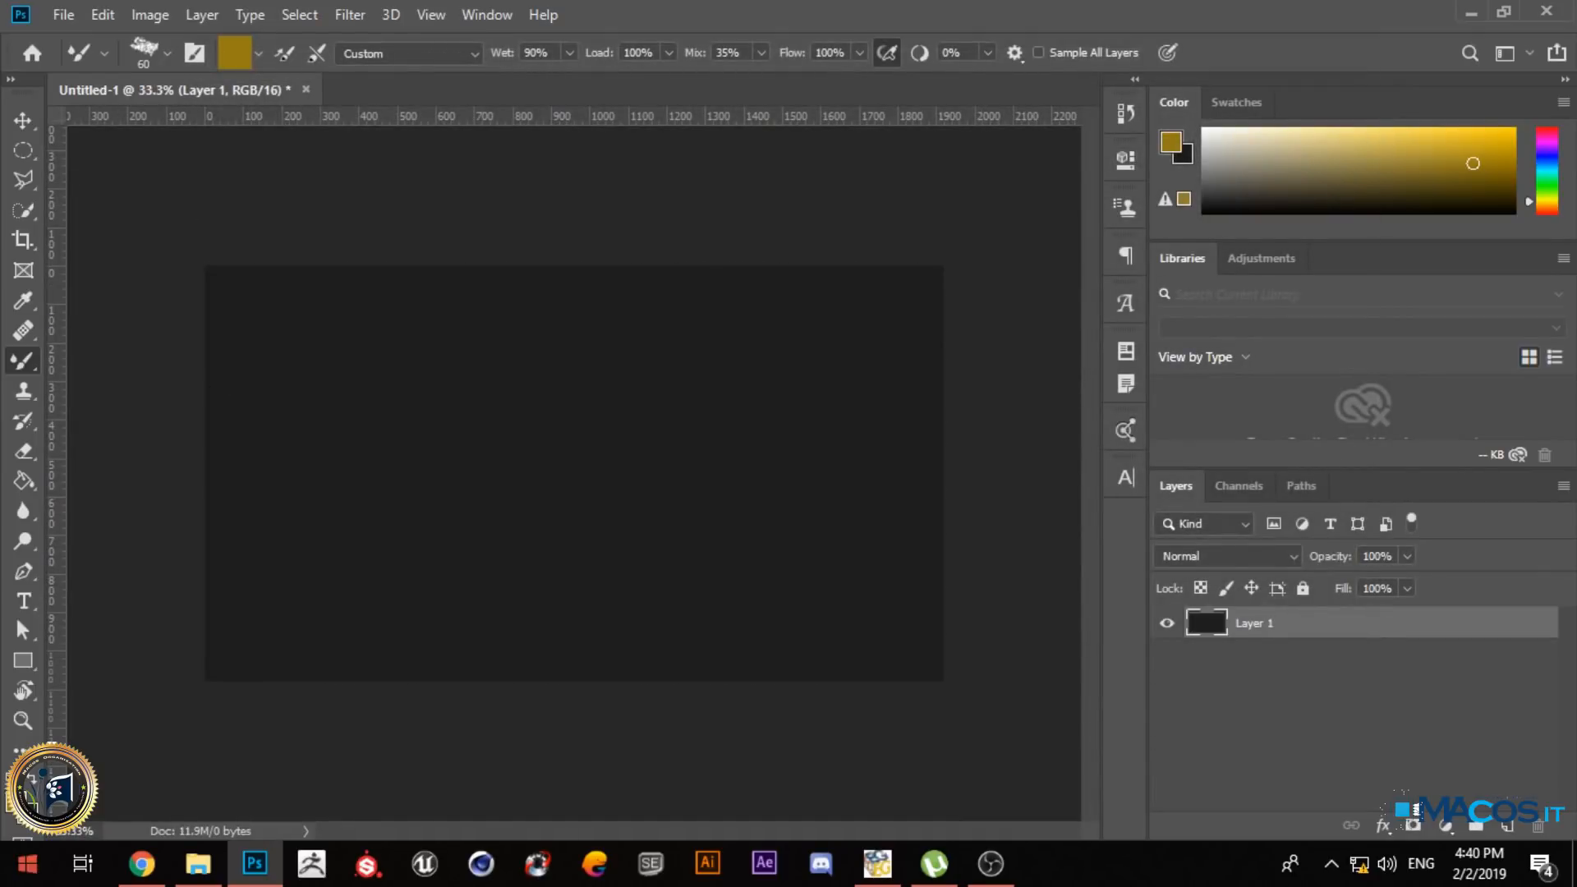
click(31, 787)
drag(737, 401, 710, 402)
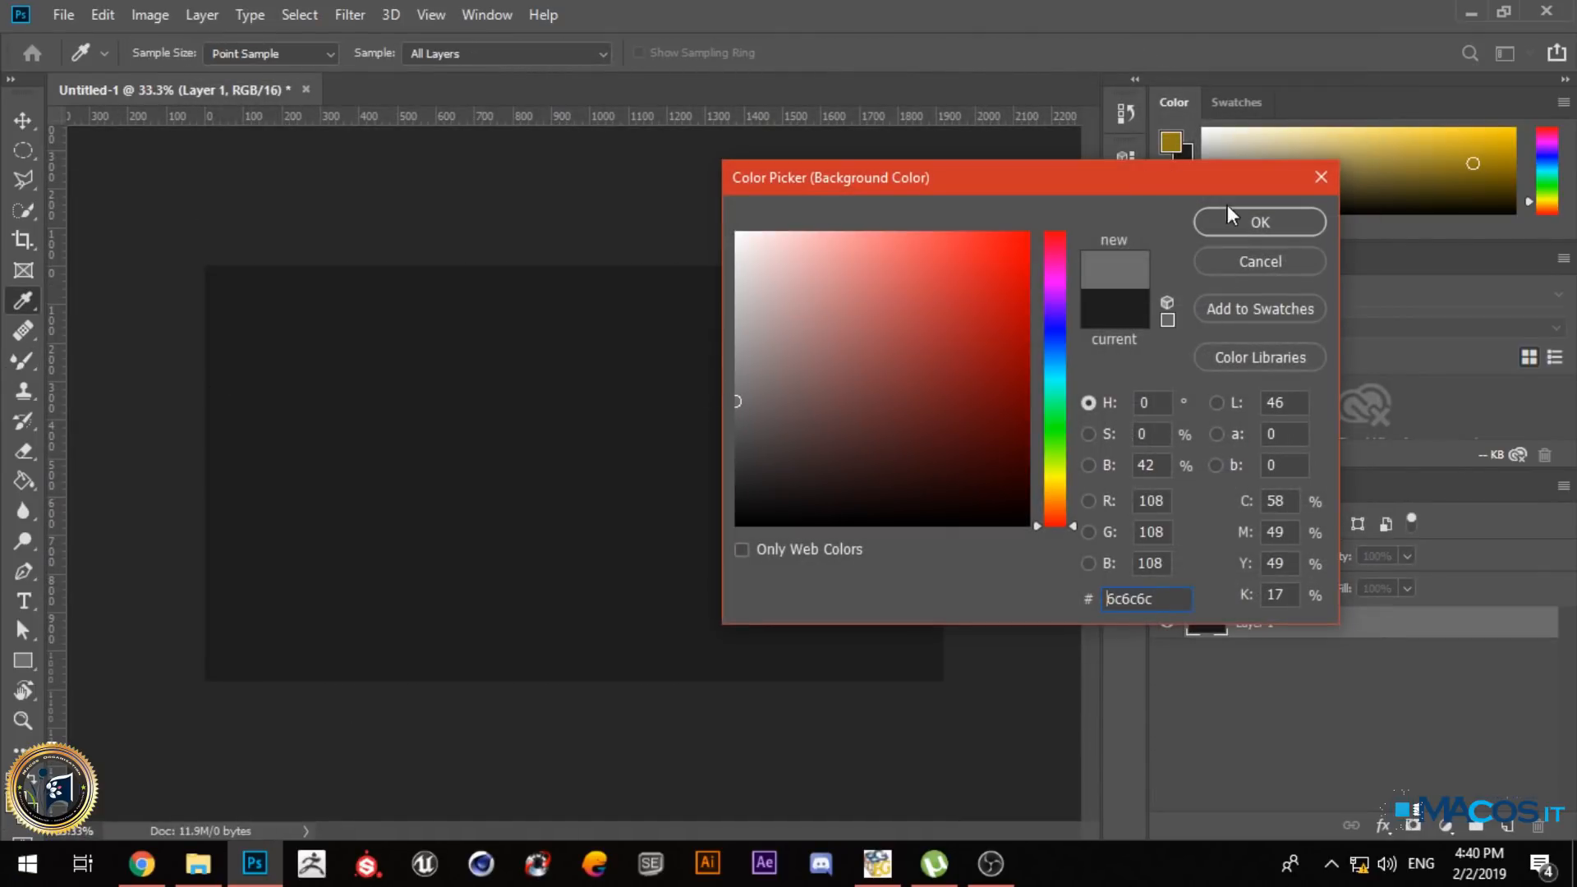
click(1257, 217)
key(ctrl+BackSpace)
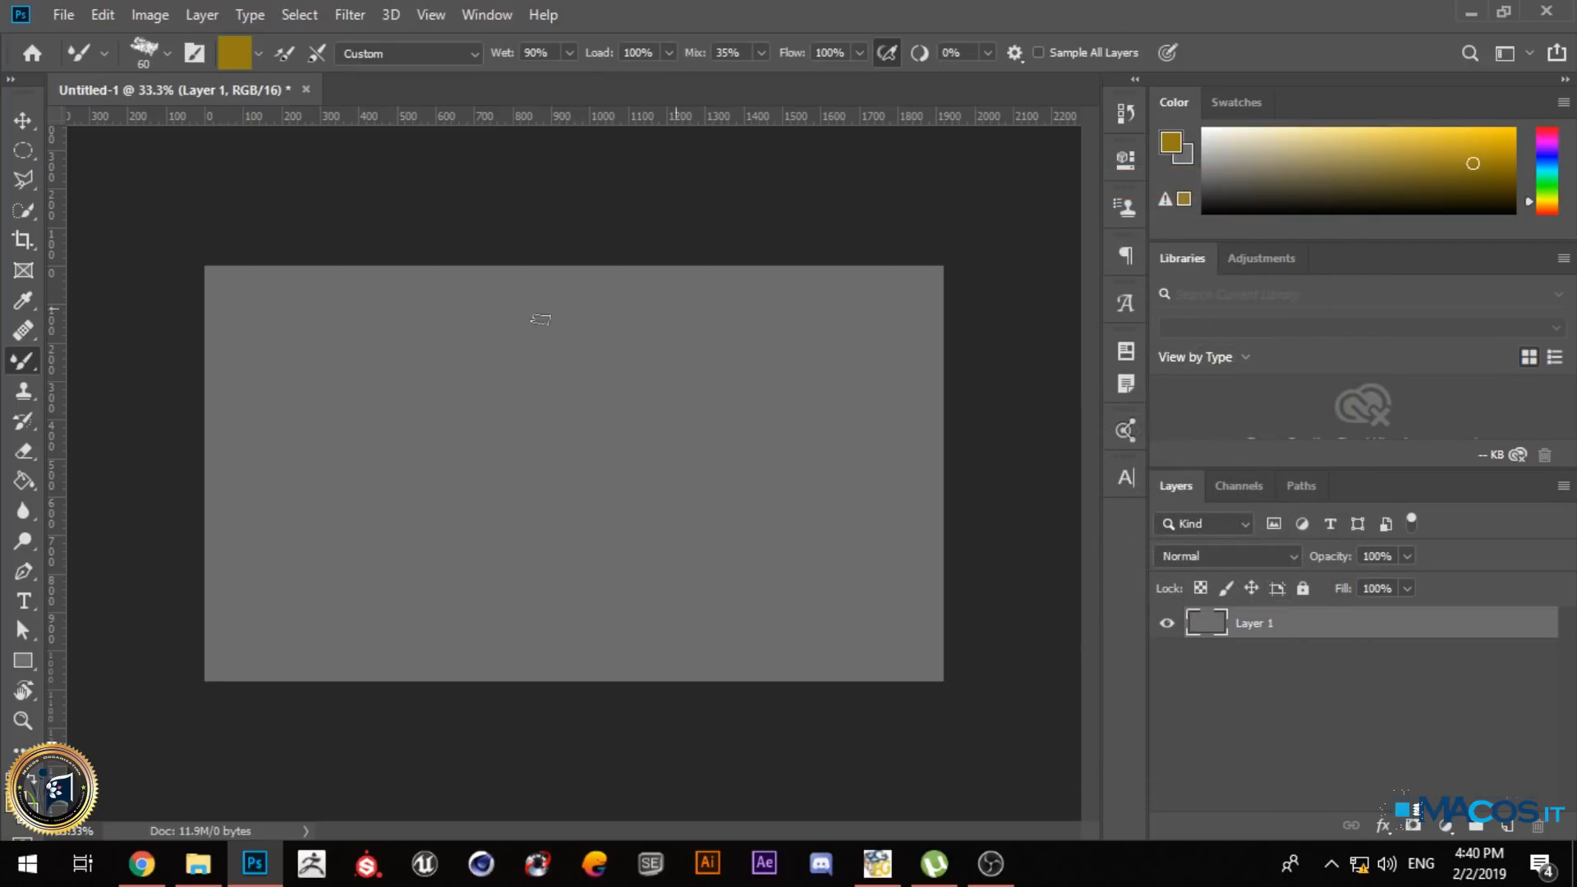
- Clean the mixer brush and set the foreground color to white, ffffff
click(258, 52)
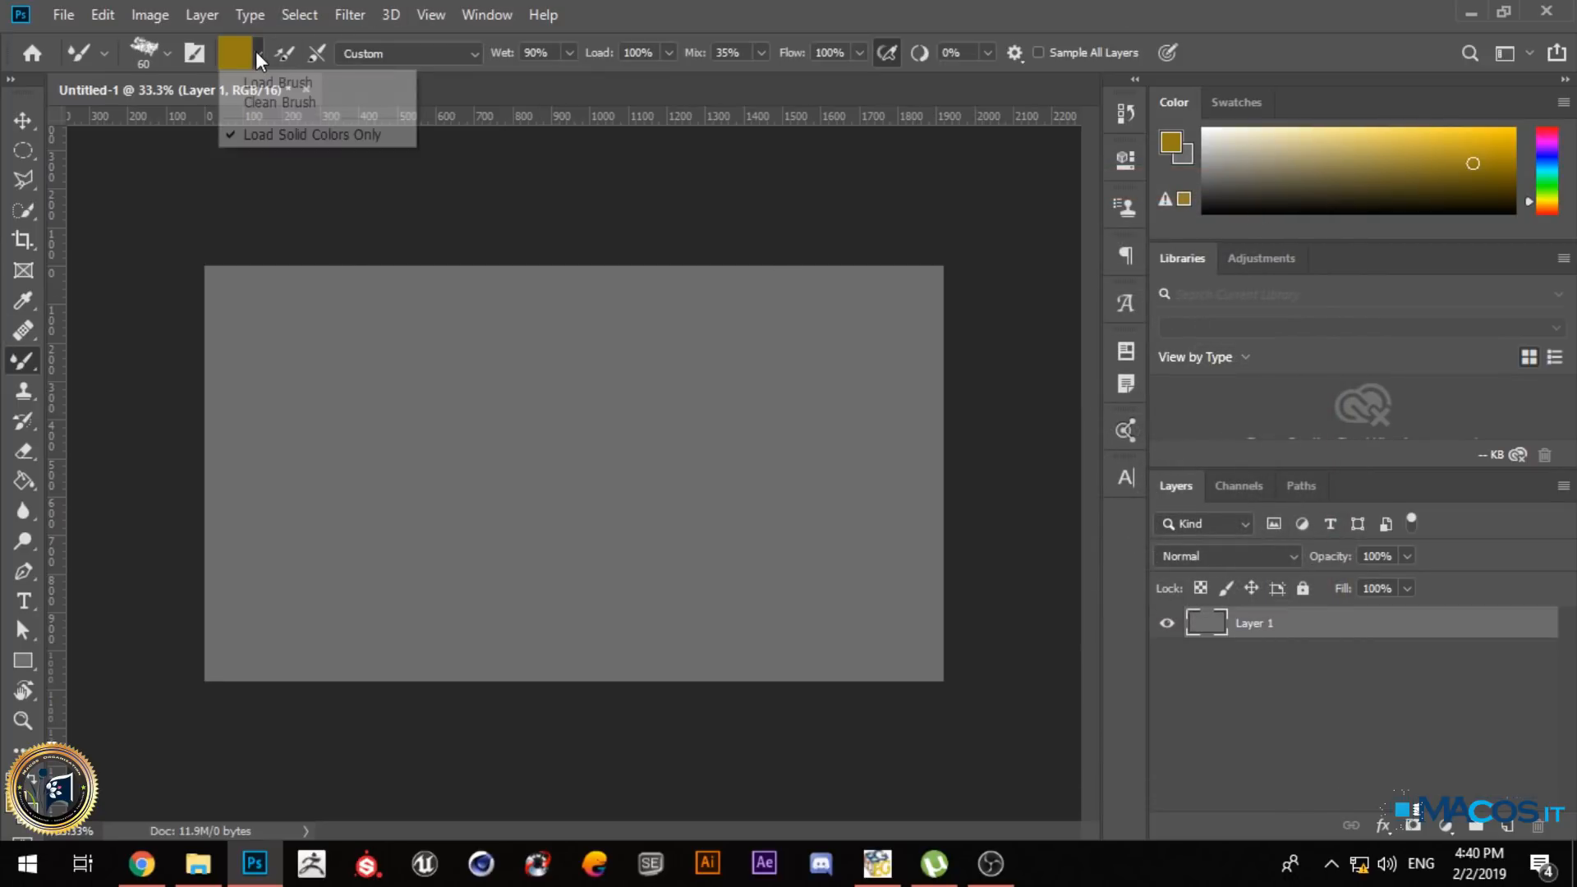
click(280, 104)
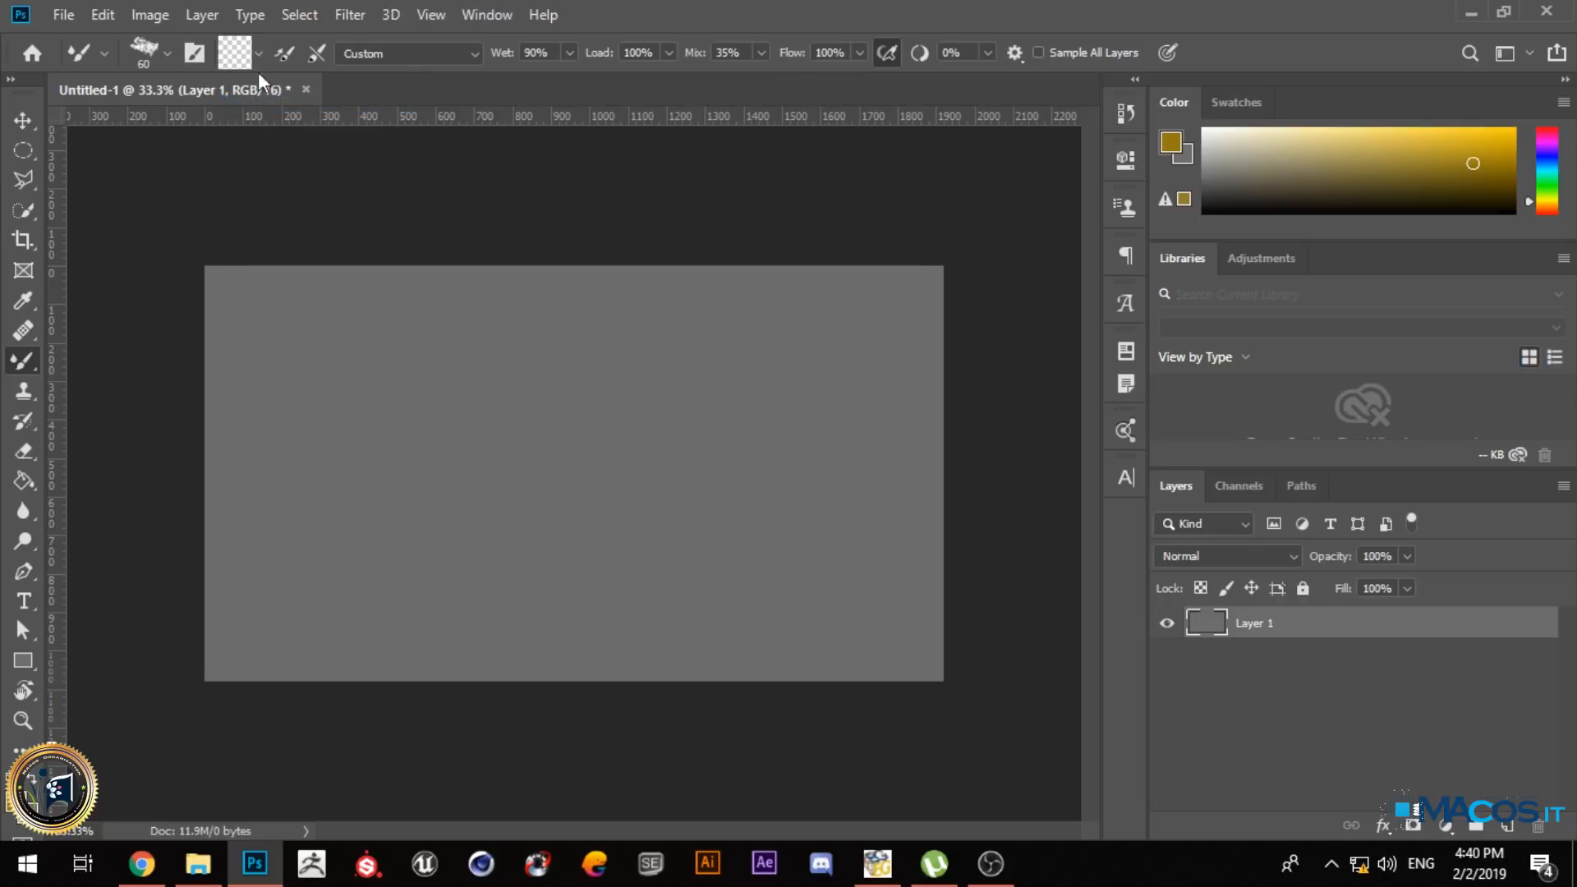
click(167, 53)
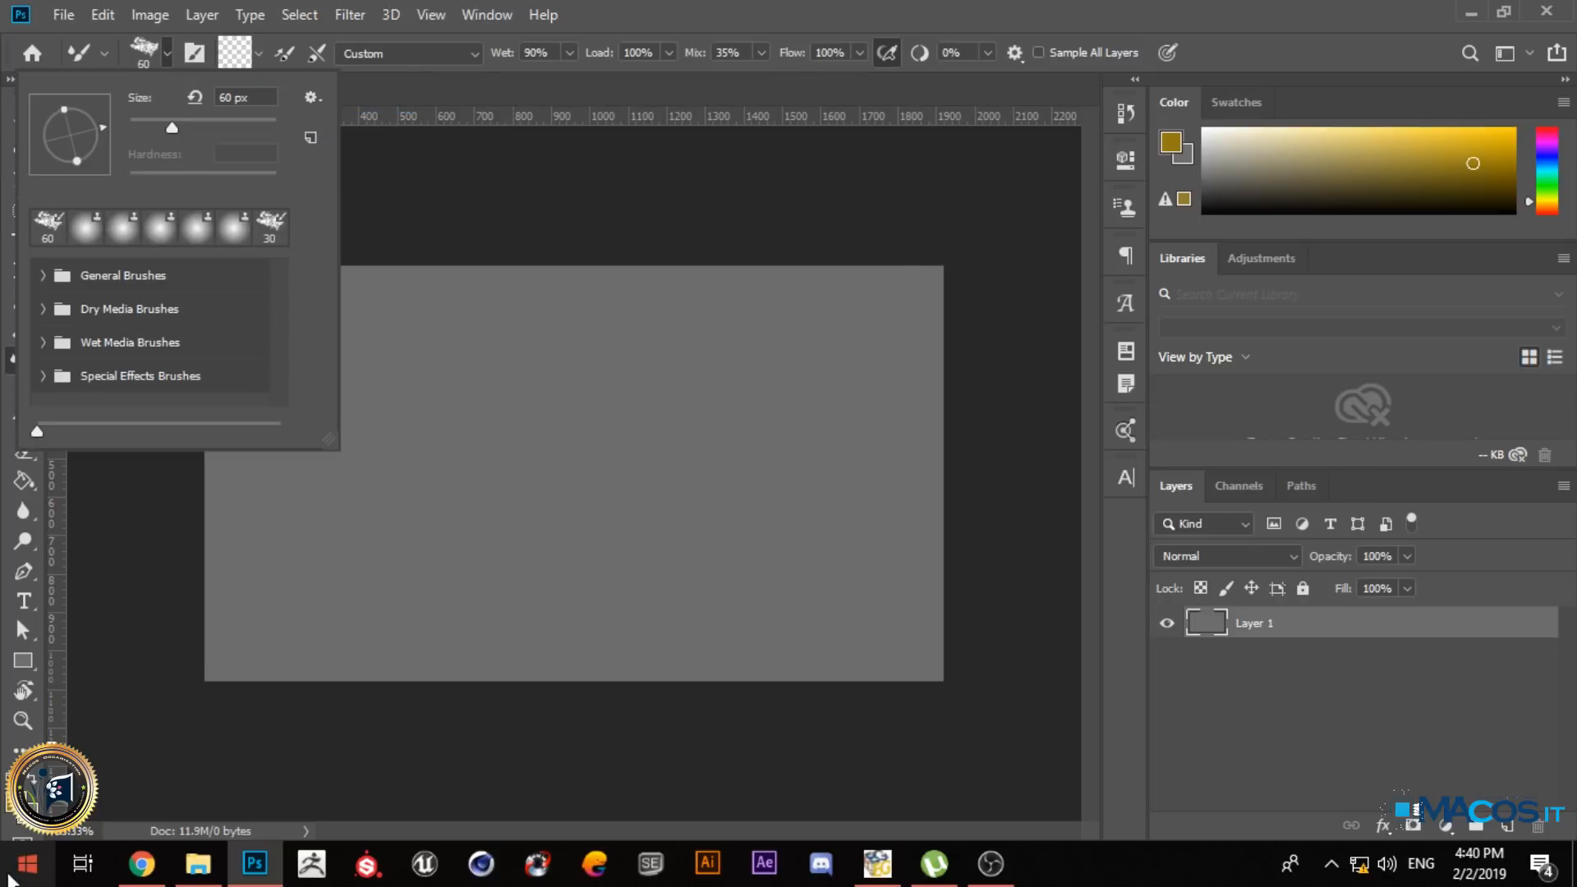
click(12, 812)
text(ffffff)
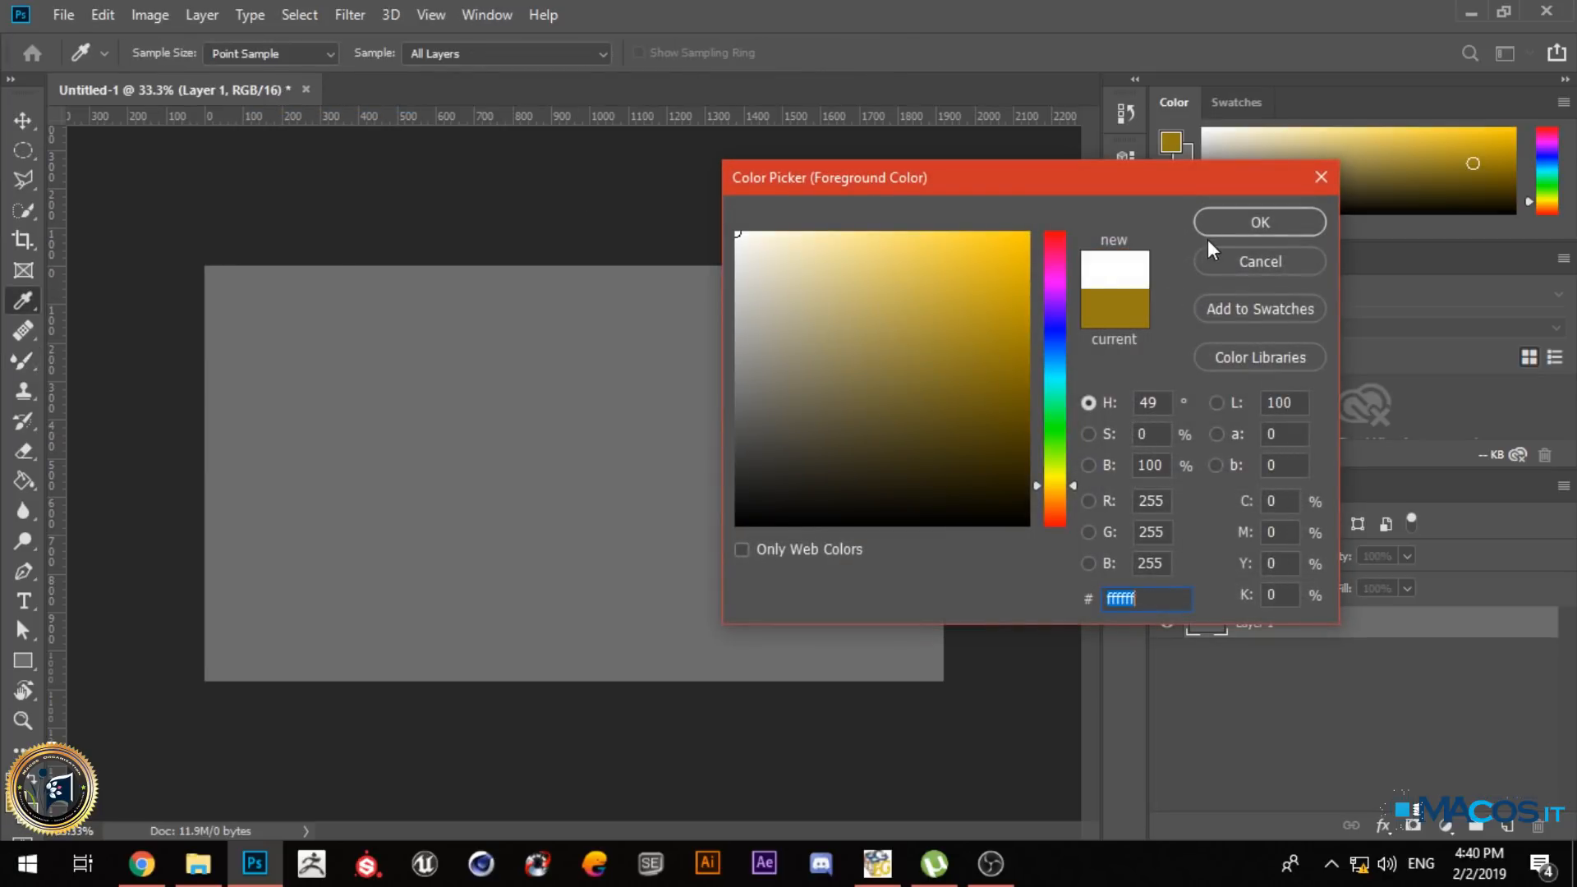
click(1204, 231)
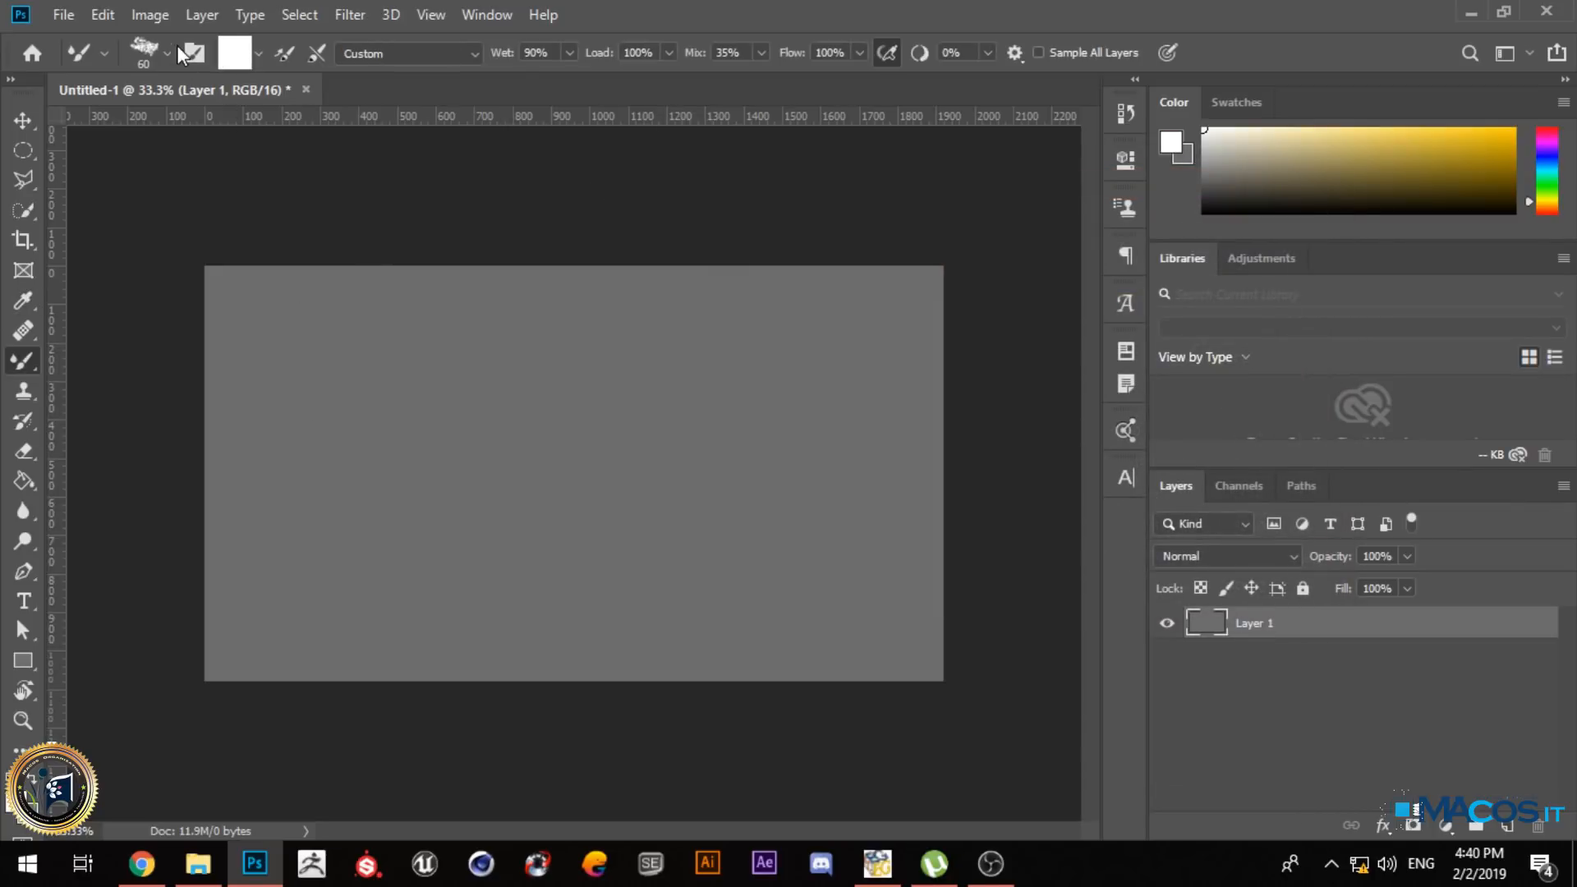
- Choose the "KYLE Ultimate C..." brush preset from the brush library folders
click(168, 54)
click(42, 285)
scroll(189, 332, down, 2)
scroll(175, 332, down, 3)
scroll(173, 343, up, 4)
scroll(171, 322, down, 1)
click(42, 345)
scroll(151, 354, down, 3)
click(138, 327)
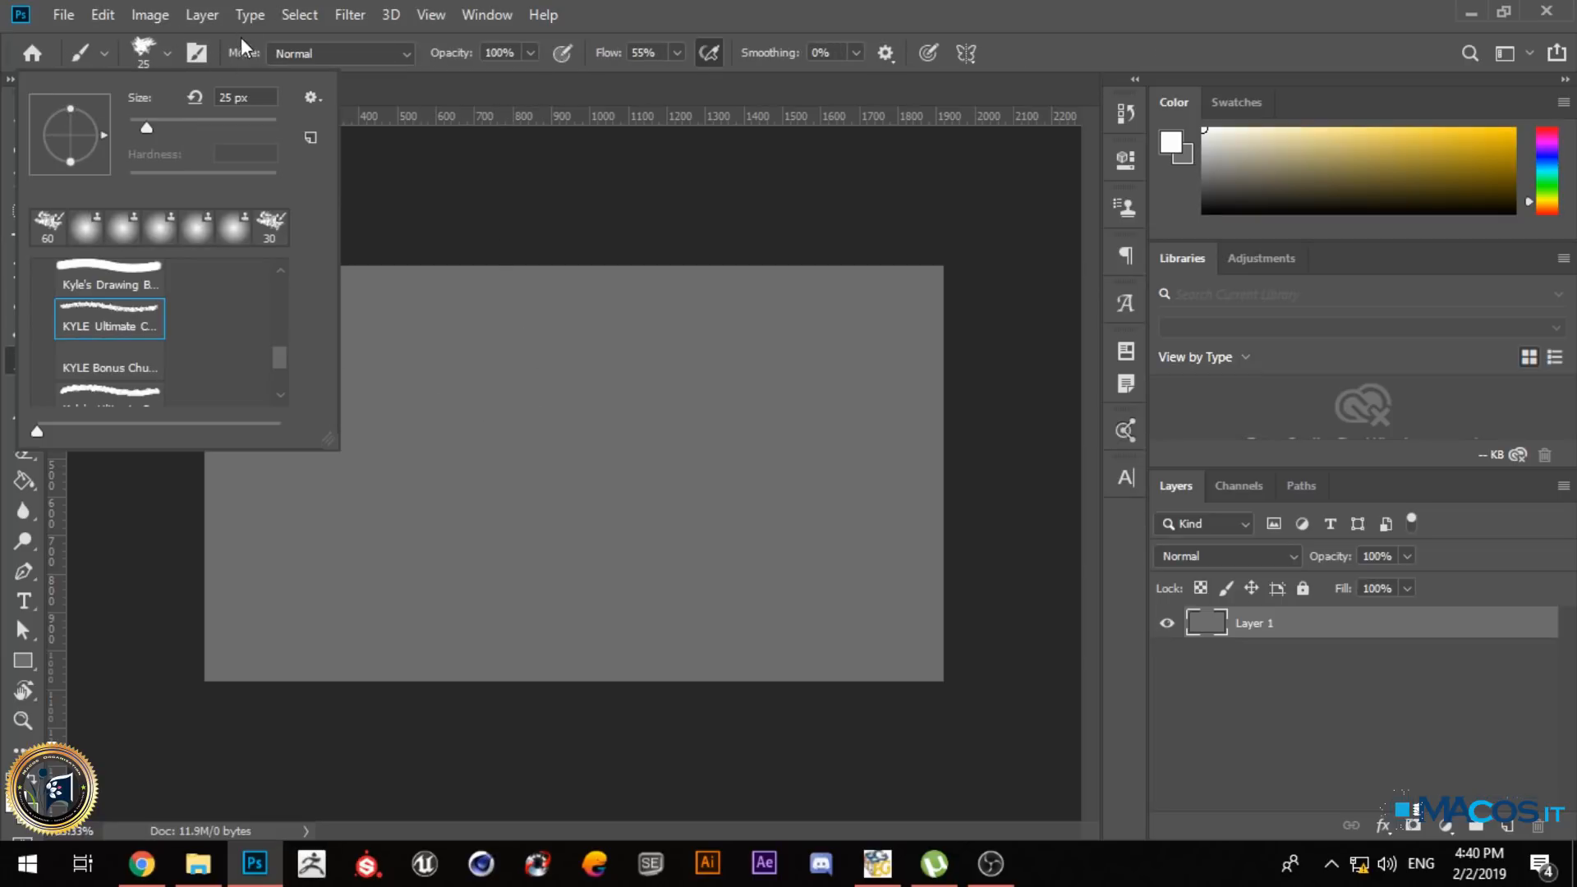
click(496, 102)
- Enlarge the Kyle brush tip to 269 px
click(171, 52)
drag(144, 128, 212, 145)
alt+right_click(475, 408)
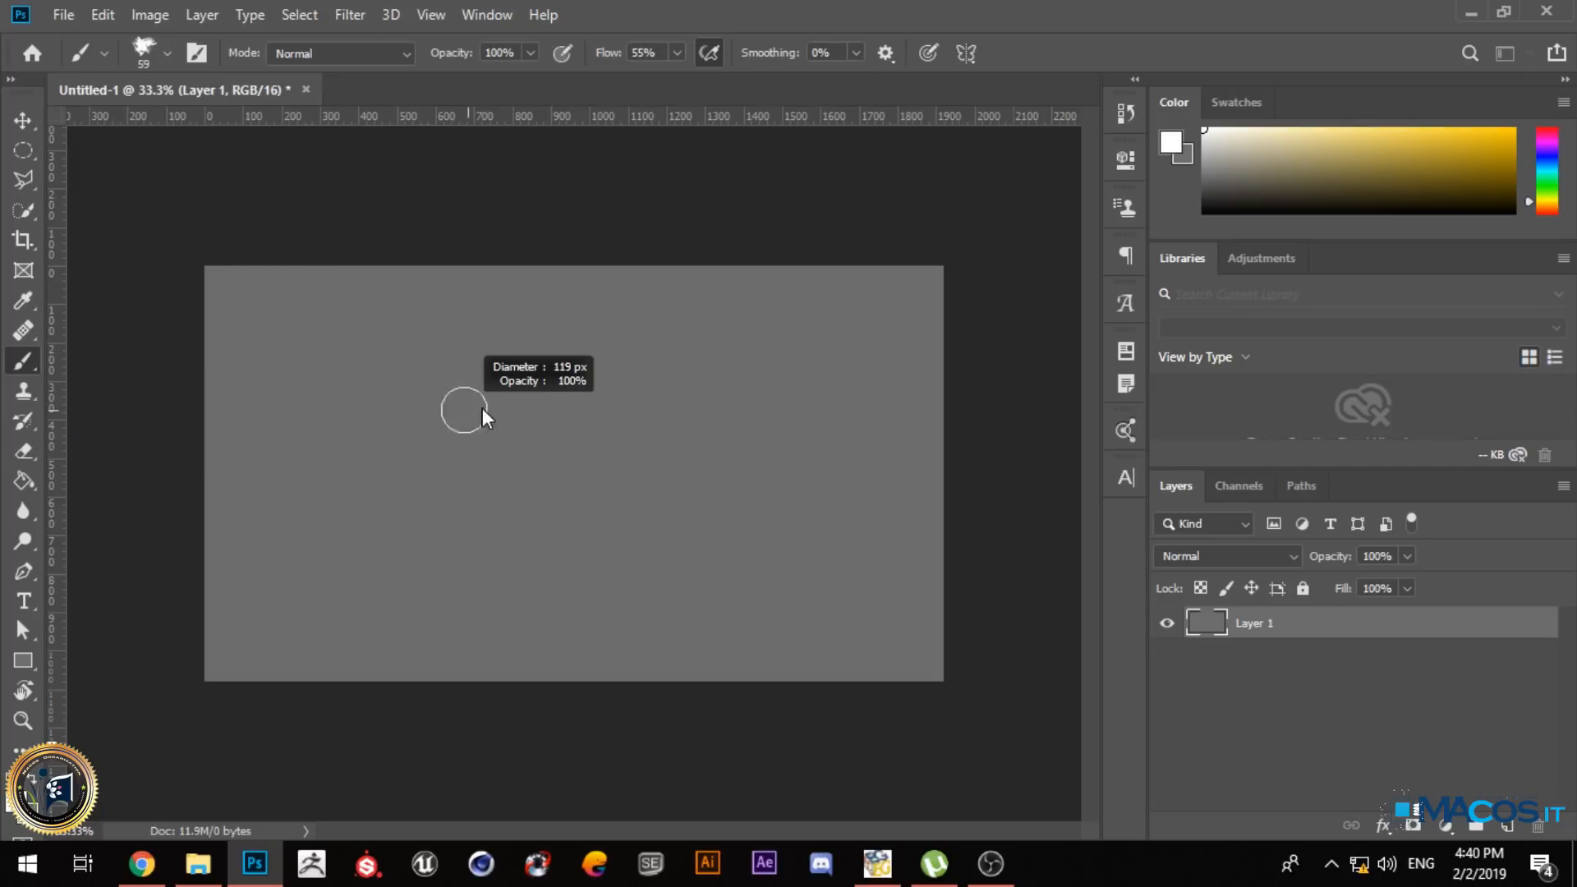
click(168, 53)
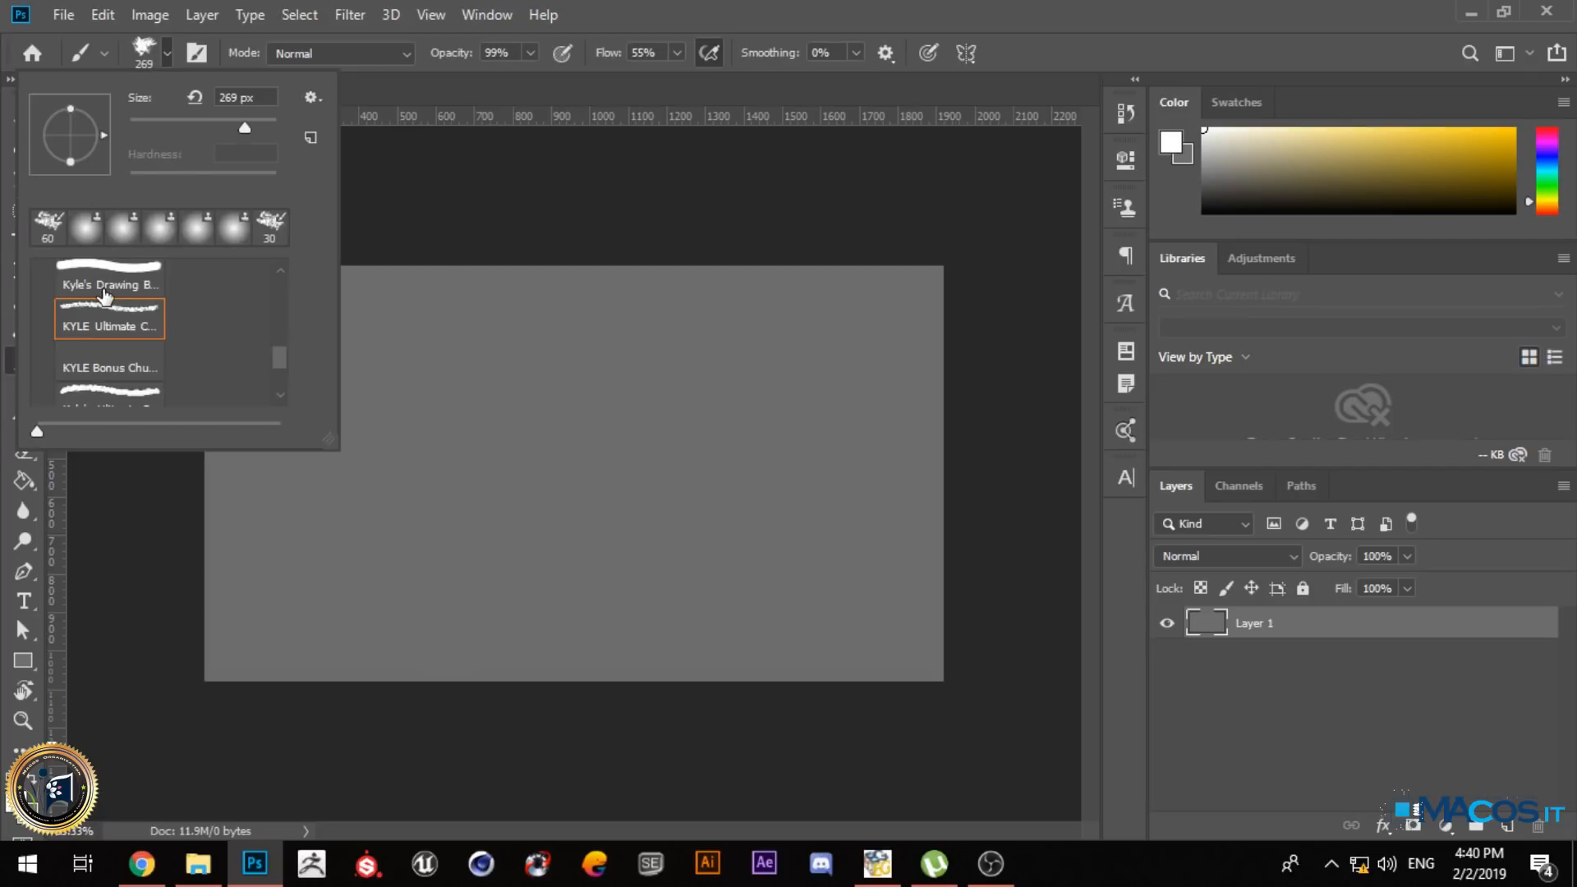
click(411, 402)
- Enlarge the brush to 1301 px and scatter white textured strokes across the gray canvas
mouse_move(493, 399)
mouse_down()
mouse_move(546, 433)
mouse_move(631, 408)
mouse_move(744, 428)
mouse_up()
key(ctrl+z)
alt+right_click(444, 459)
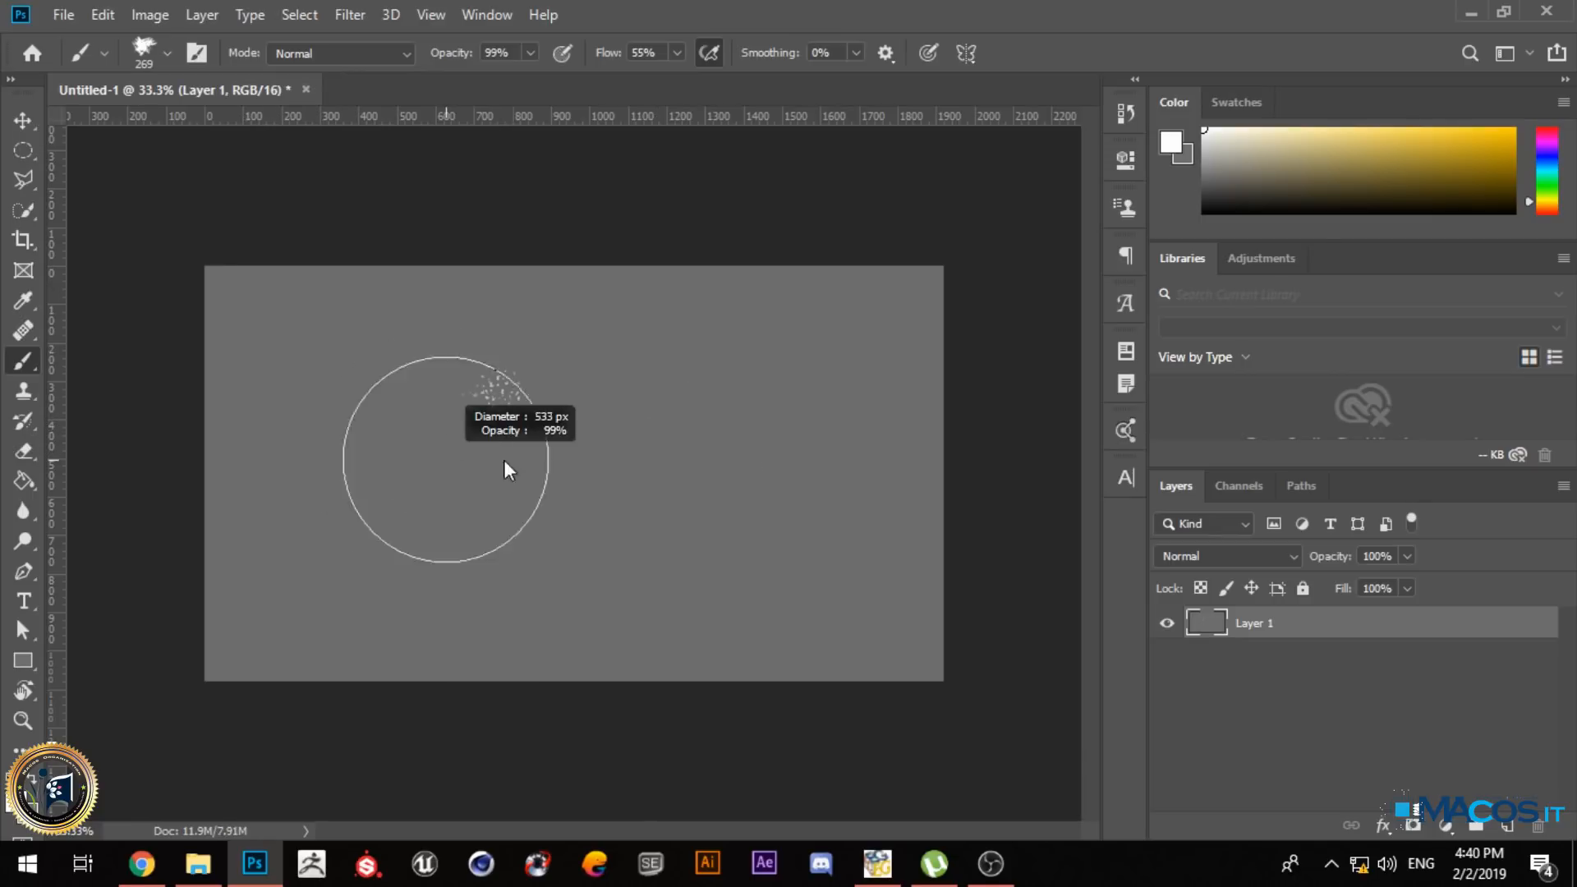
click(686, 421)
mouse_move(476, 540)
mouse_down()
mouse_move(510, 422)
mouse_move(334, 334)
mouse_move(633, 652)
mouse_move(851, 493)
mouse_move(731, 271)
mouse_up()
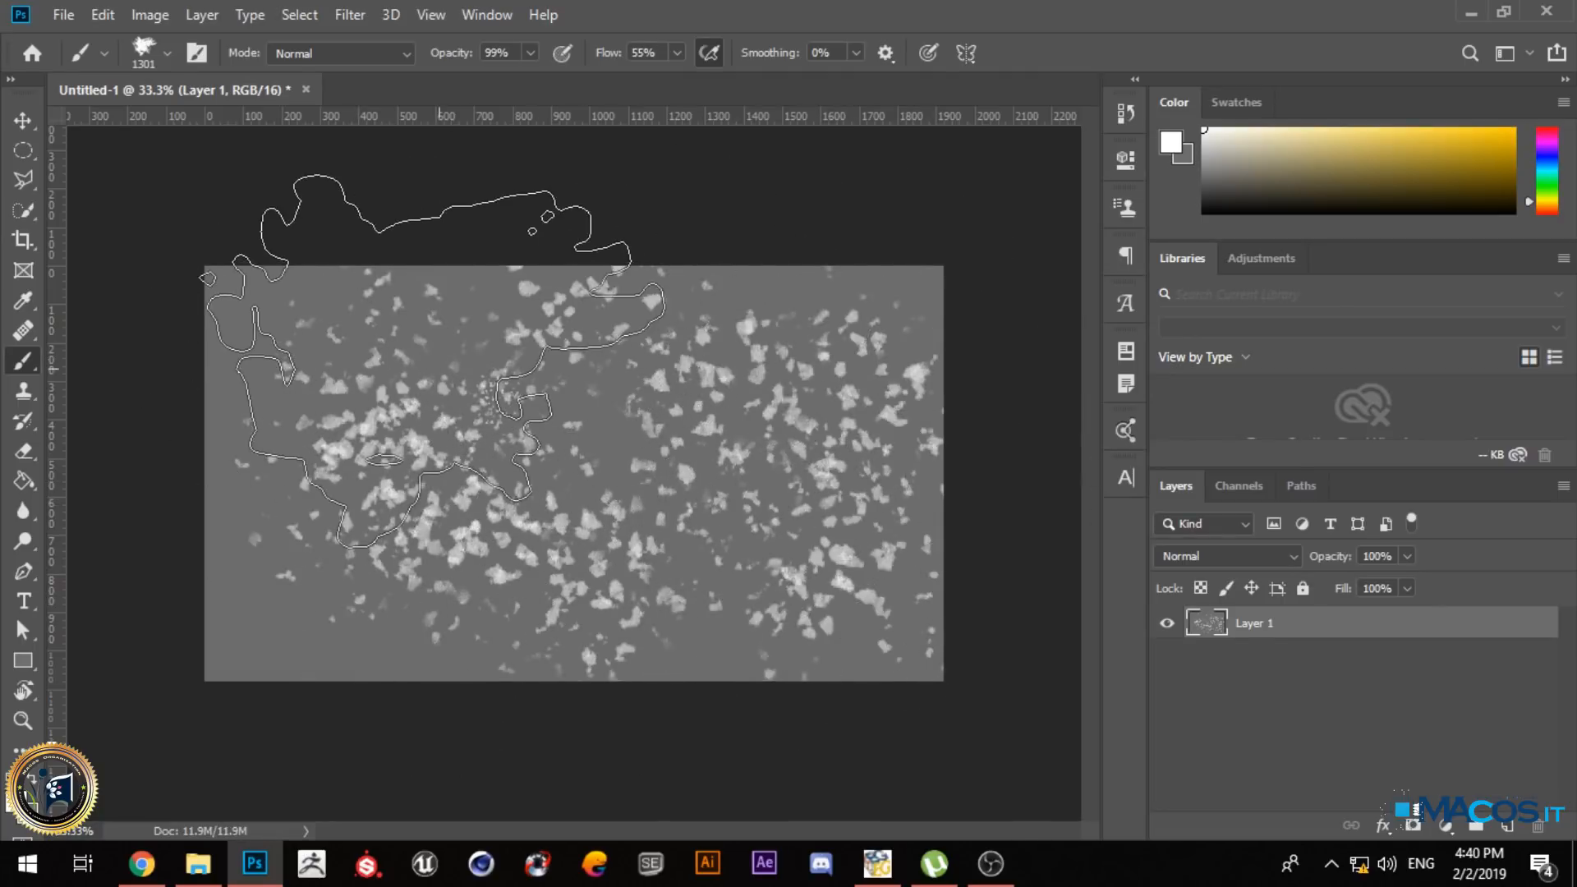
- Switch to the Soft Round Pressure brush from the general brushes and undo the textured strokes
click(168, 54)
scroll(140, 313, up, 5)
click(140, 313)
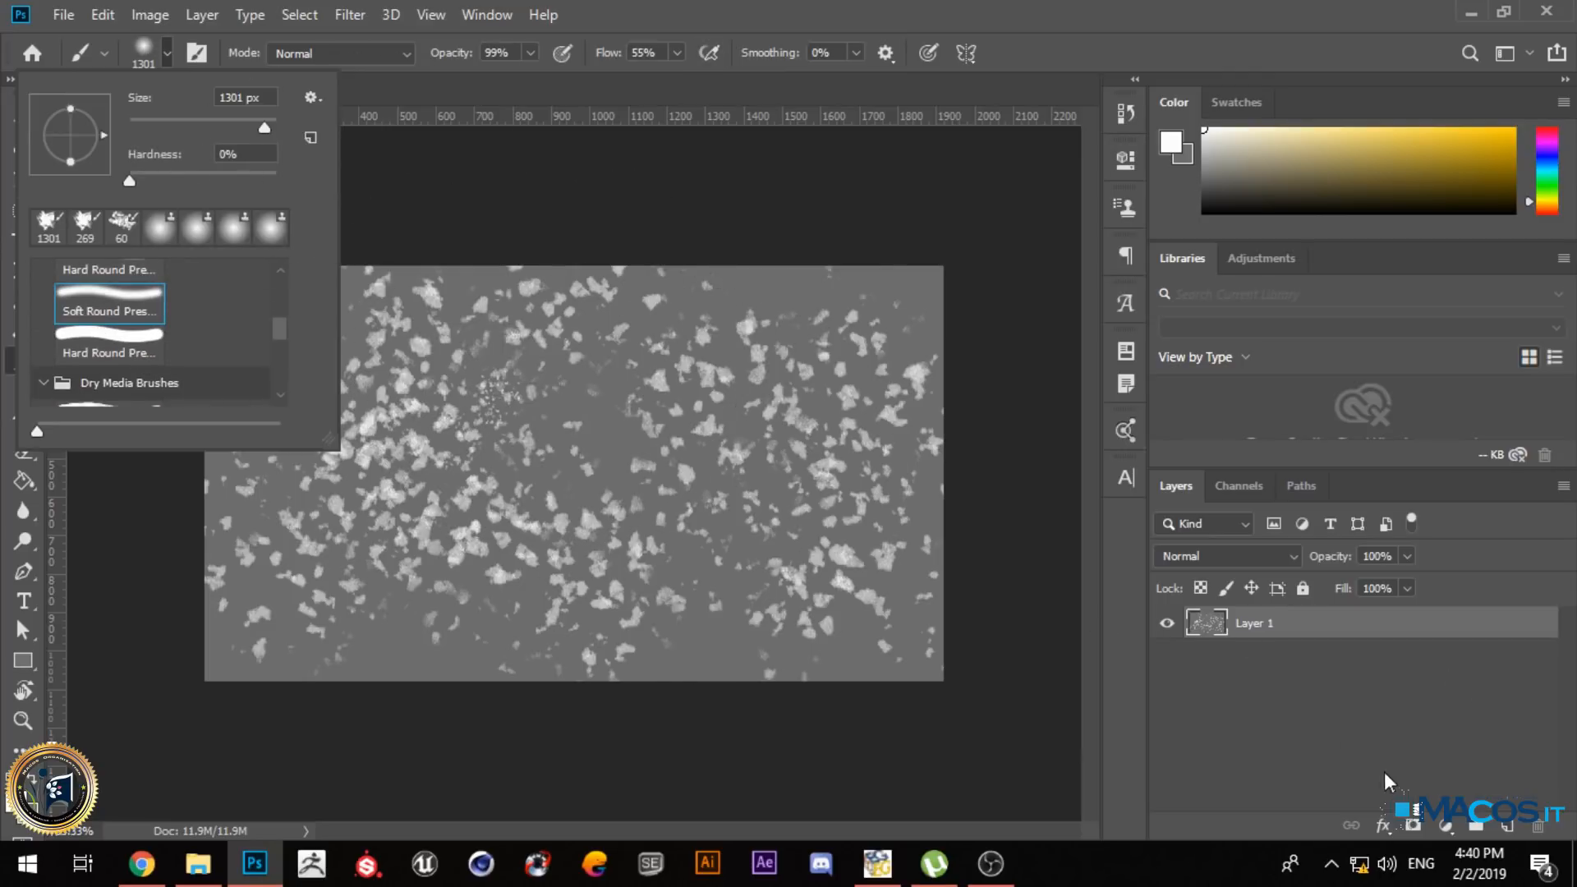
key(ctrl+z)
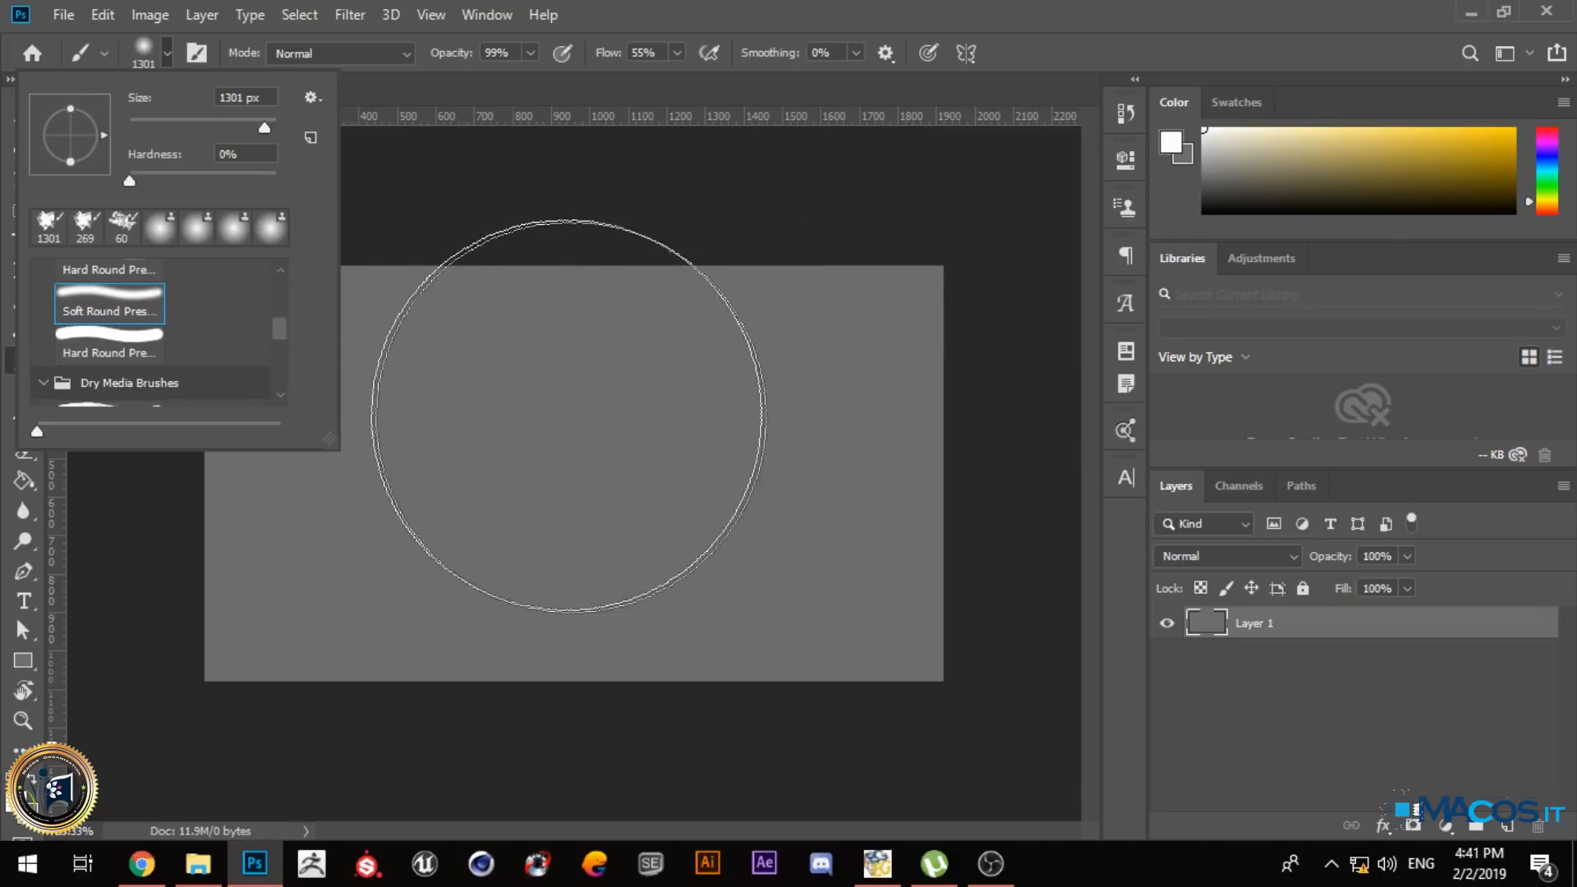
- Resize the soft round brush to 959 px, keeping its hardness at 0%
drag(525, 447, 430, 444)
click(157, 39)
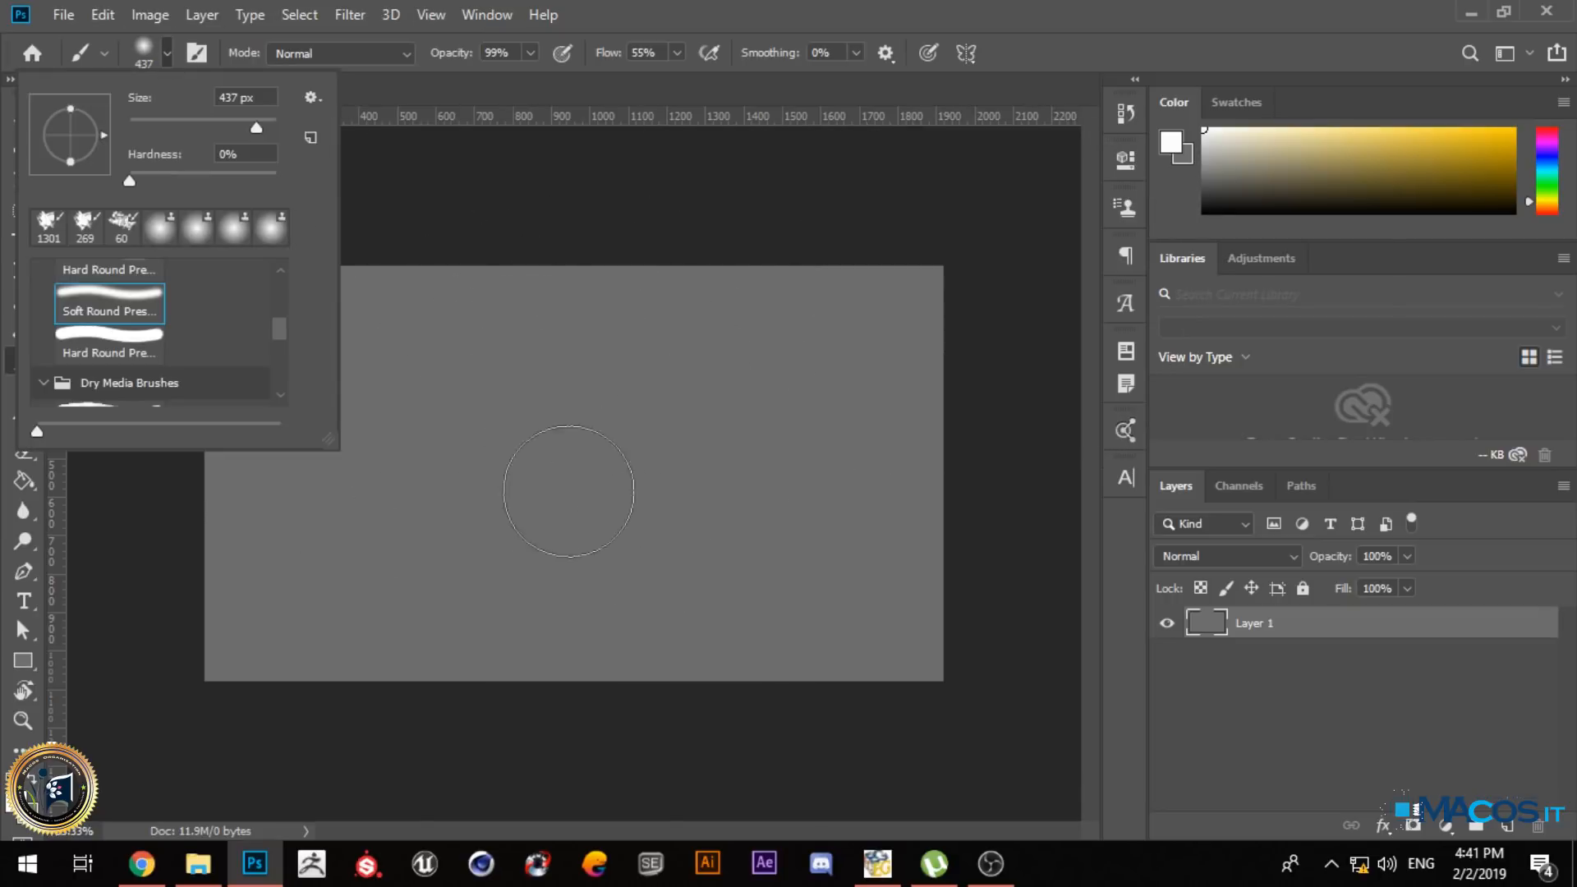
ctrl+right_click(608, 473)
drag(506, 403, 617, 352)
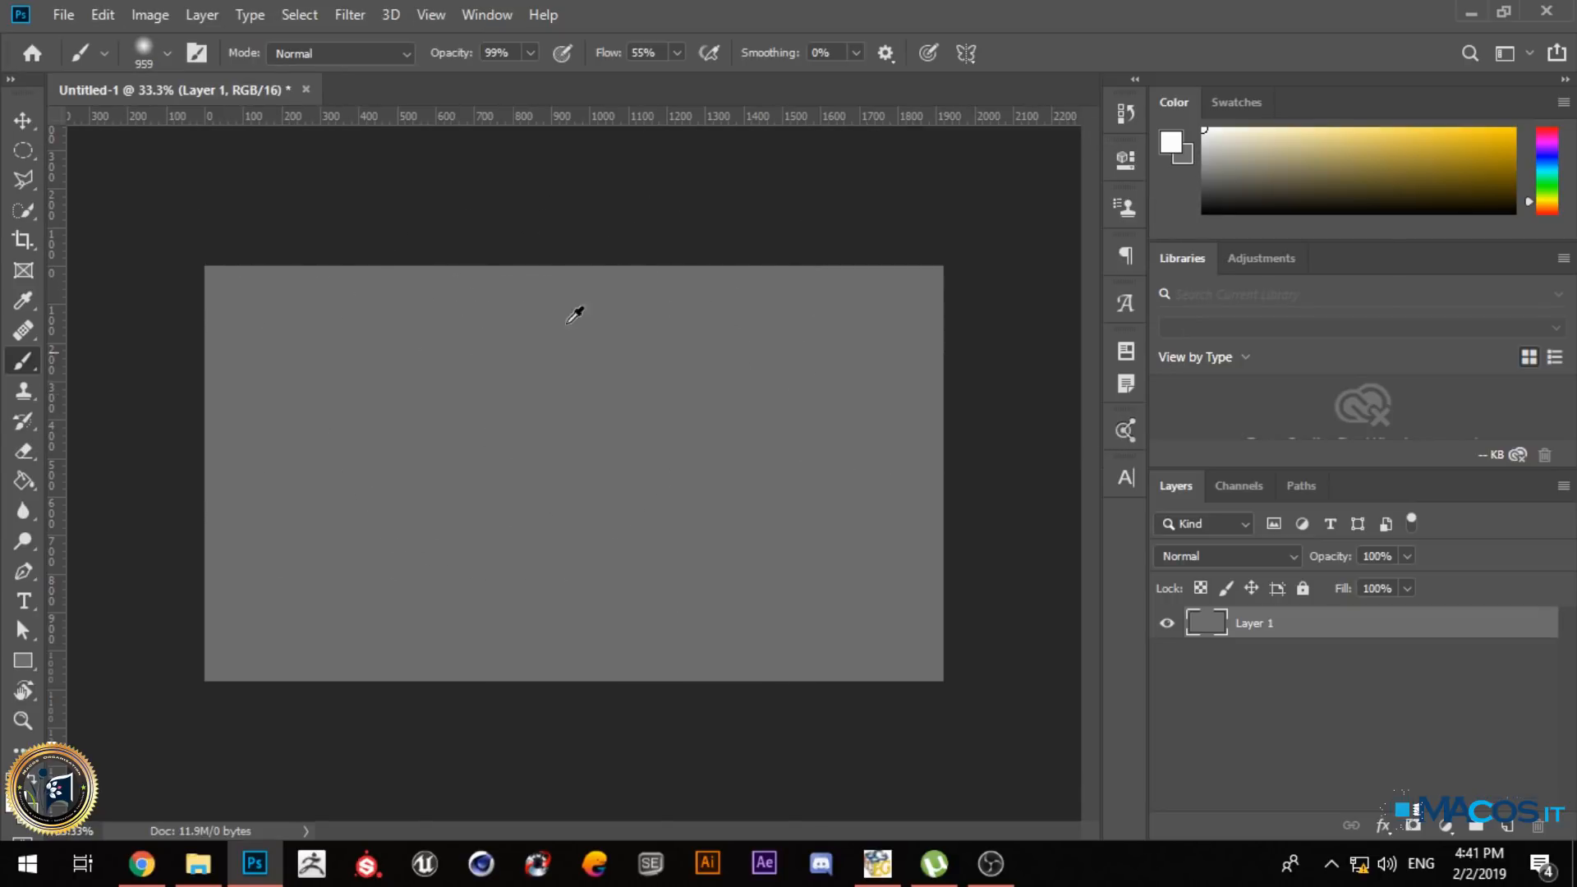
click(165, 52)
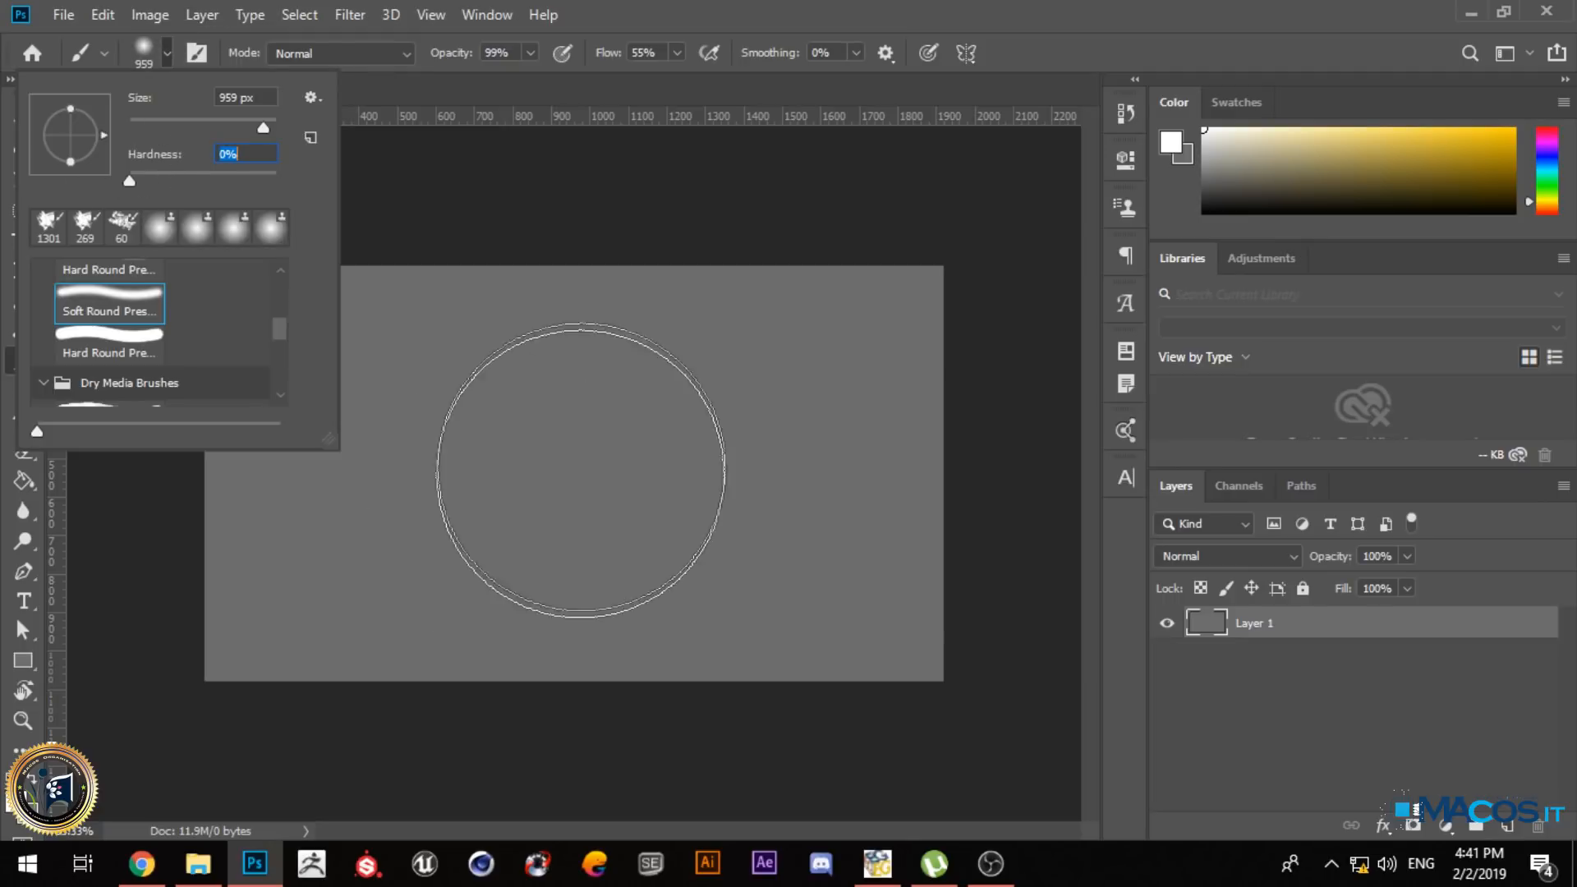
- Try soft white dabs at the canvas centre, undoing each one
click(579, 415)
key(ctrl+z)
click(534, 444)
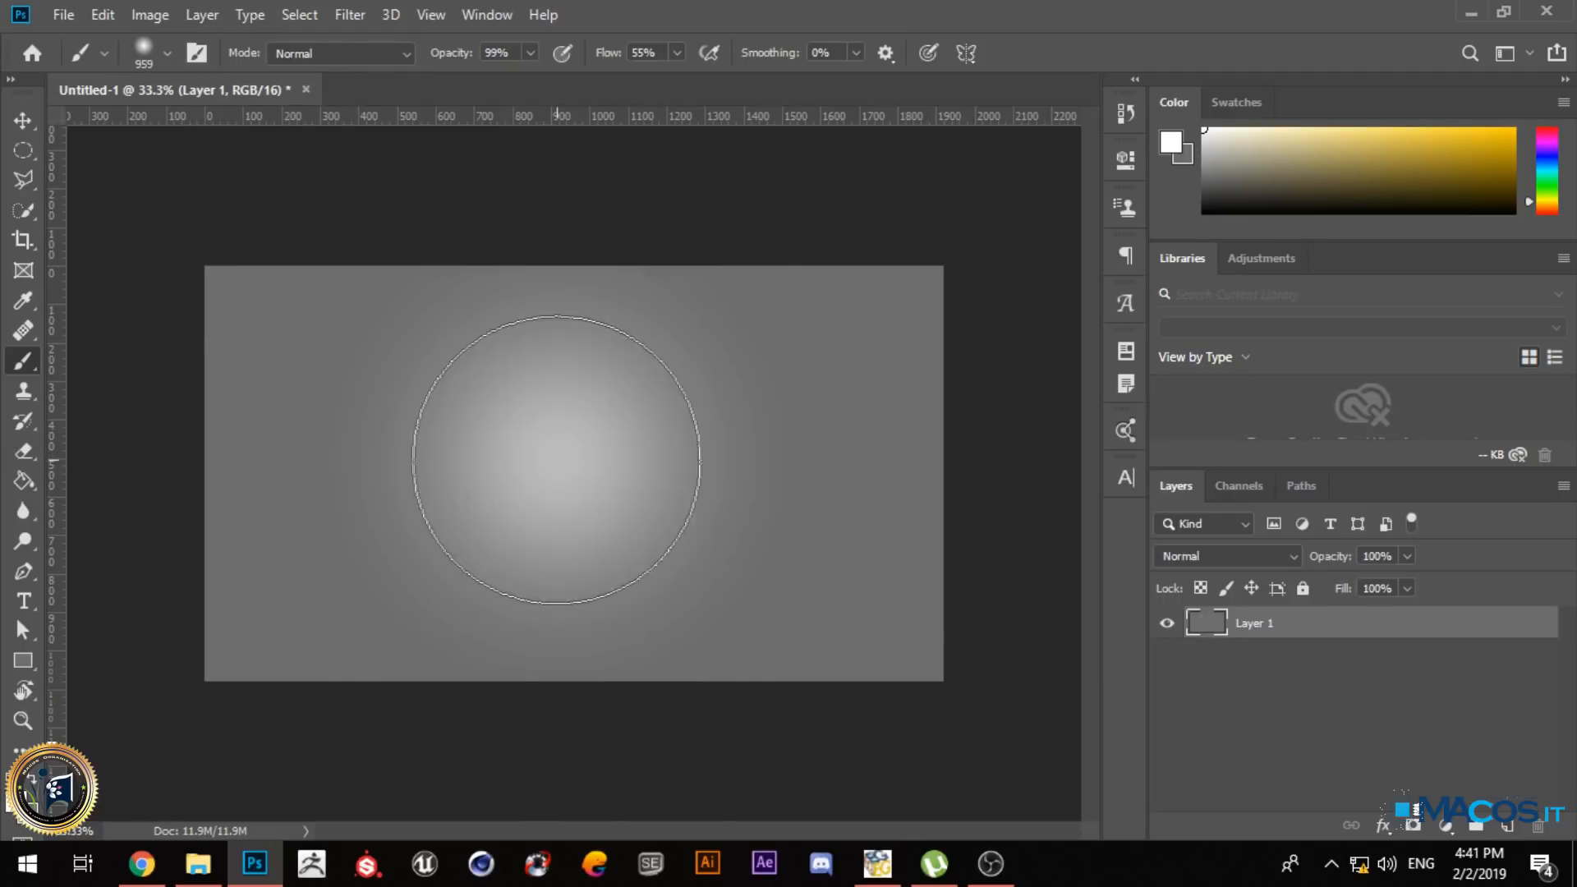
key(ctrl+z)
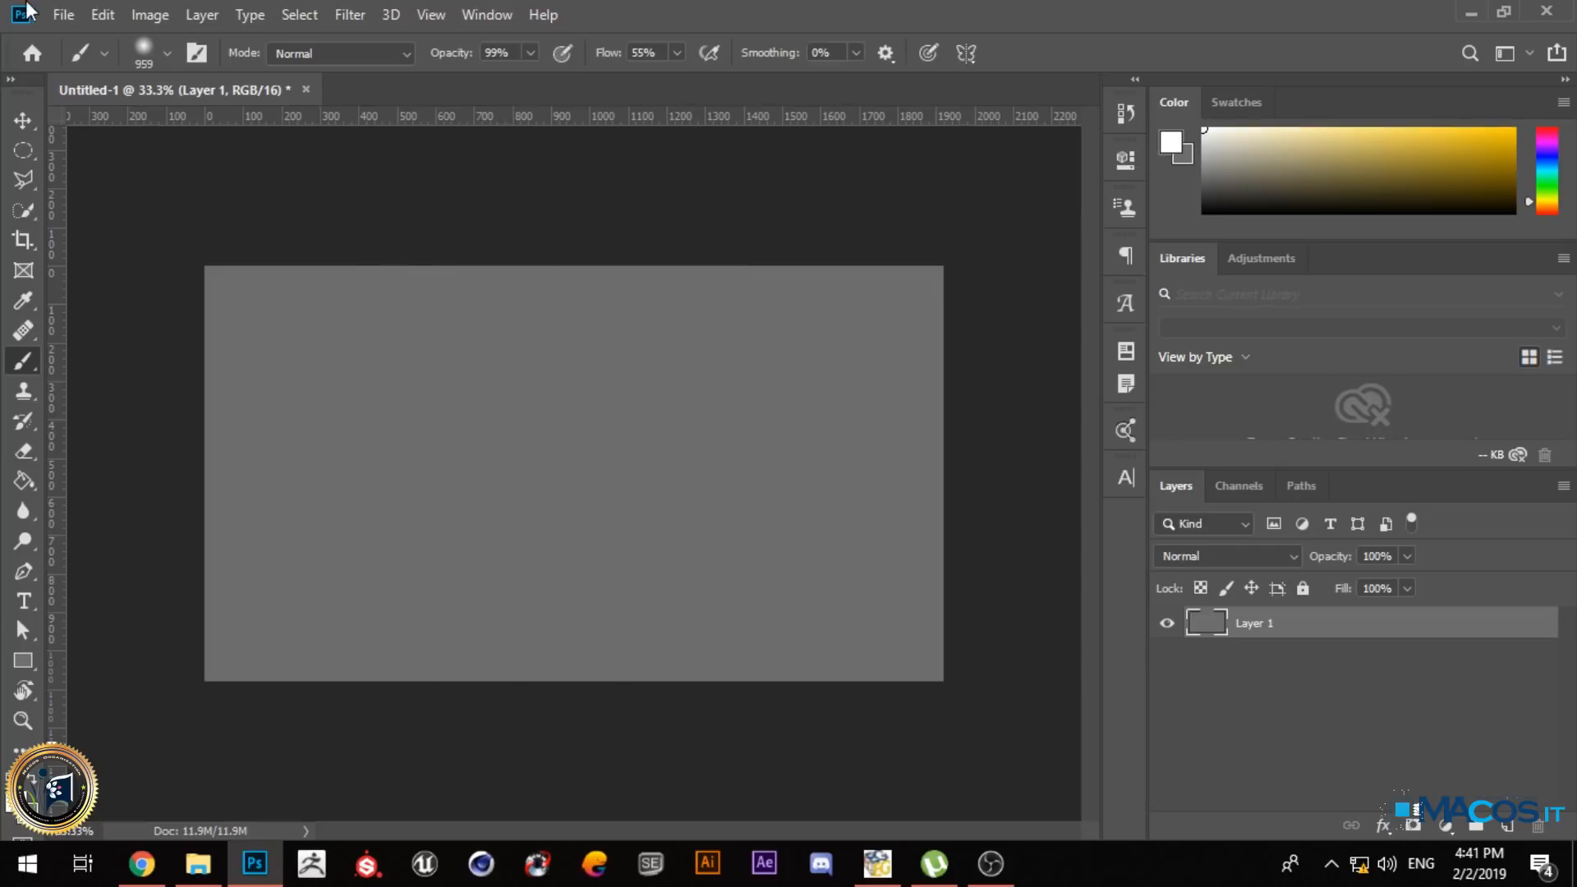
- Set the brush hardness to 100% and stamp one hard-edged circle, about 959 px wide, near the canvas centre
click(167, 53)
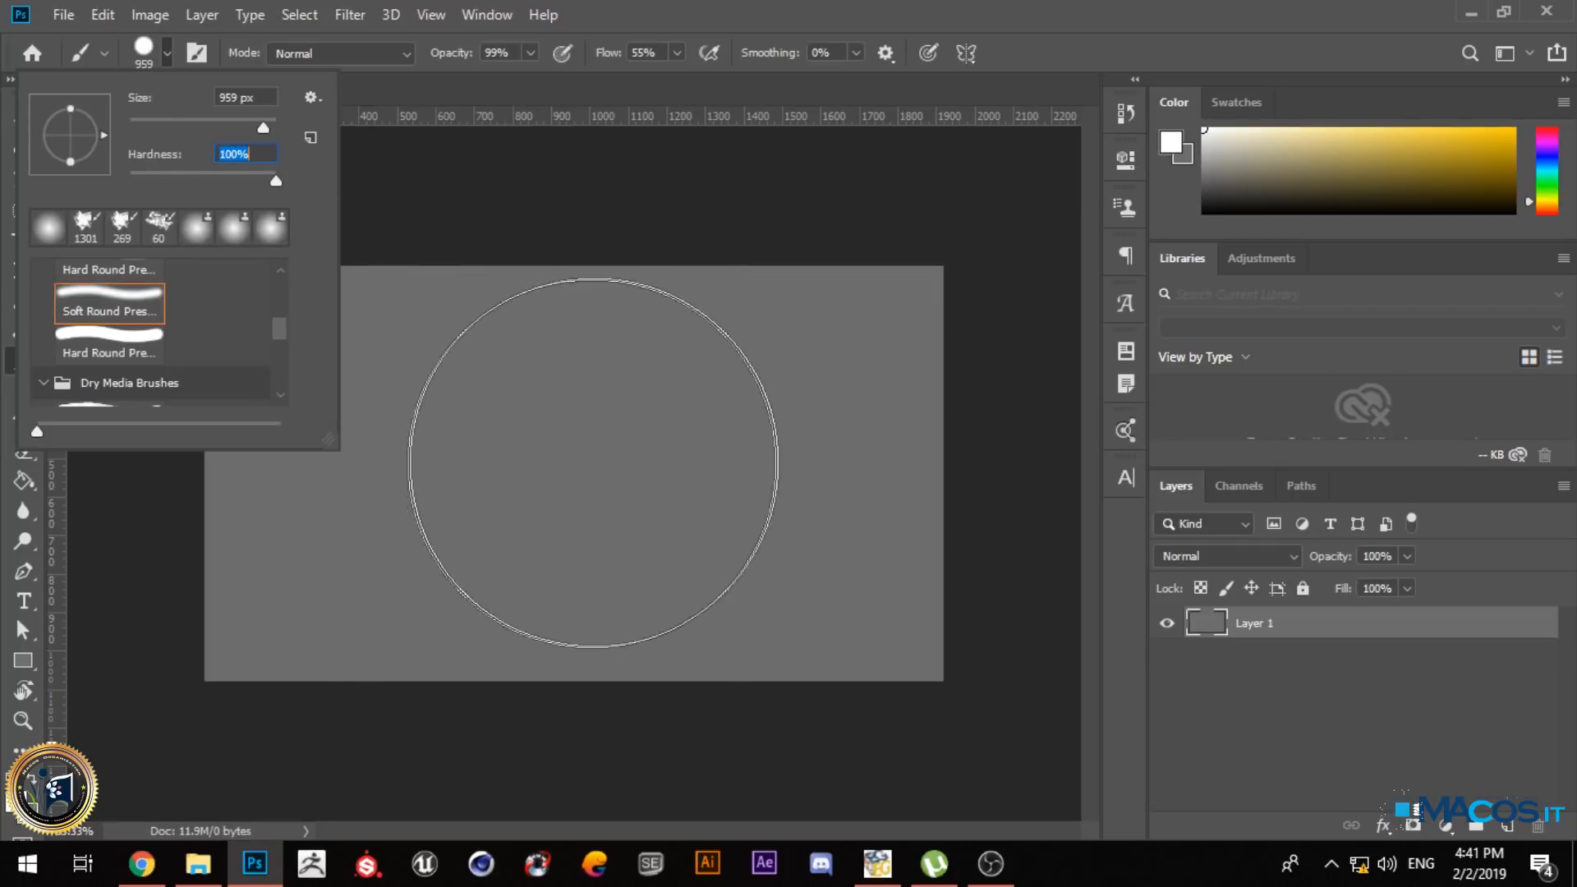
click(560, 473)
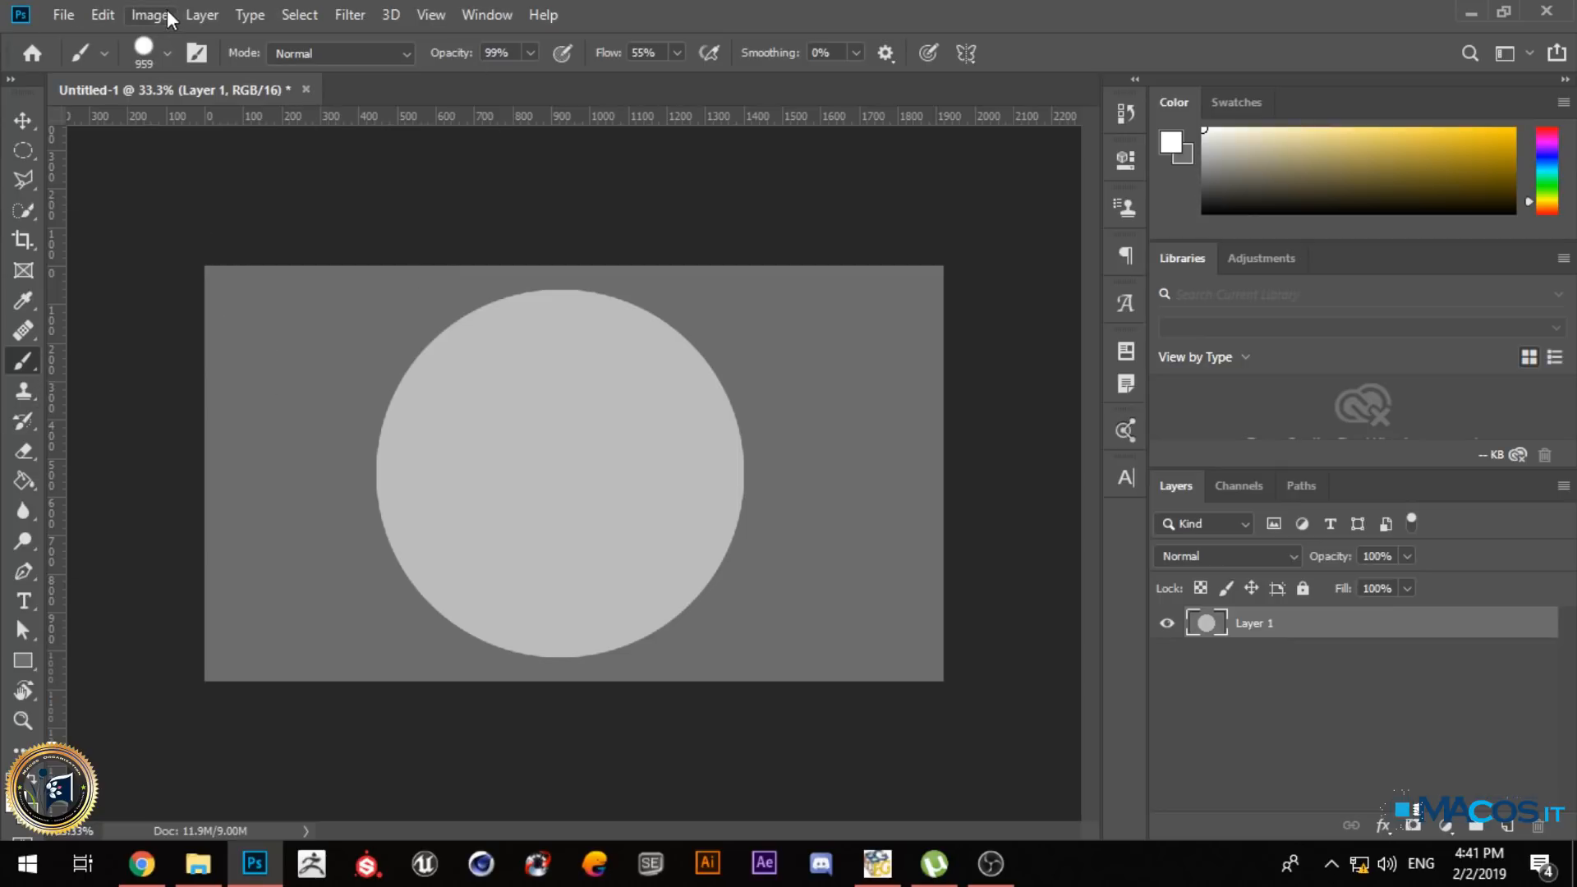
- Switch to the Pencil Tool, undo a trial 1 px line beside the circle, and clear the canvas back to plain gray
right_click(28, 361)
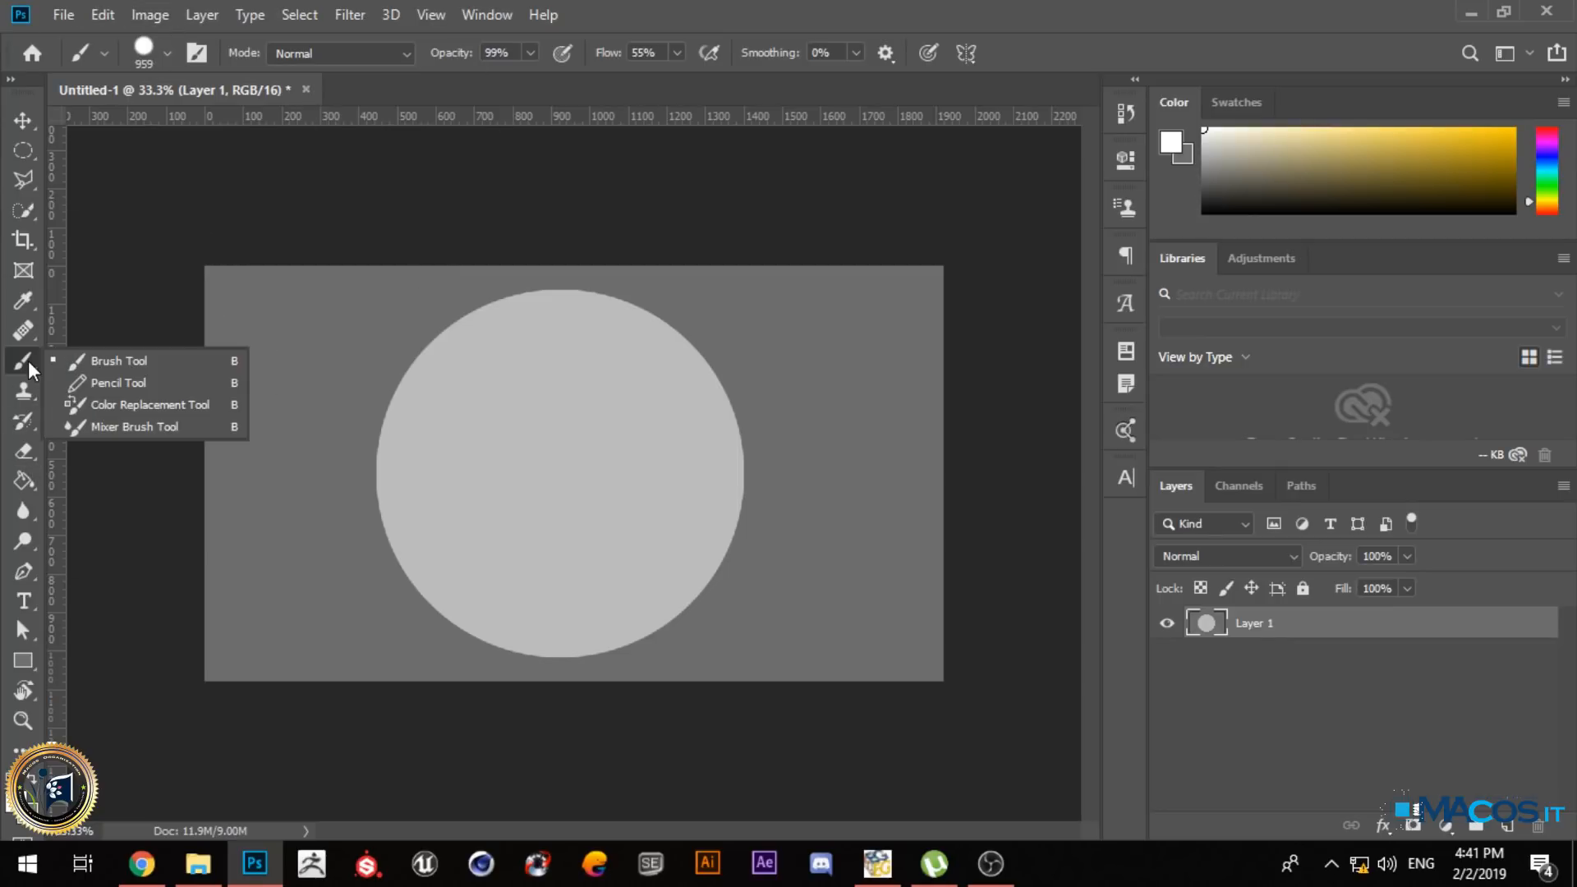
click(119, 383)
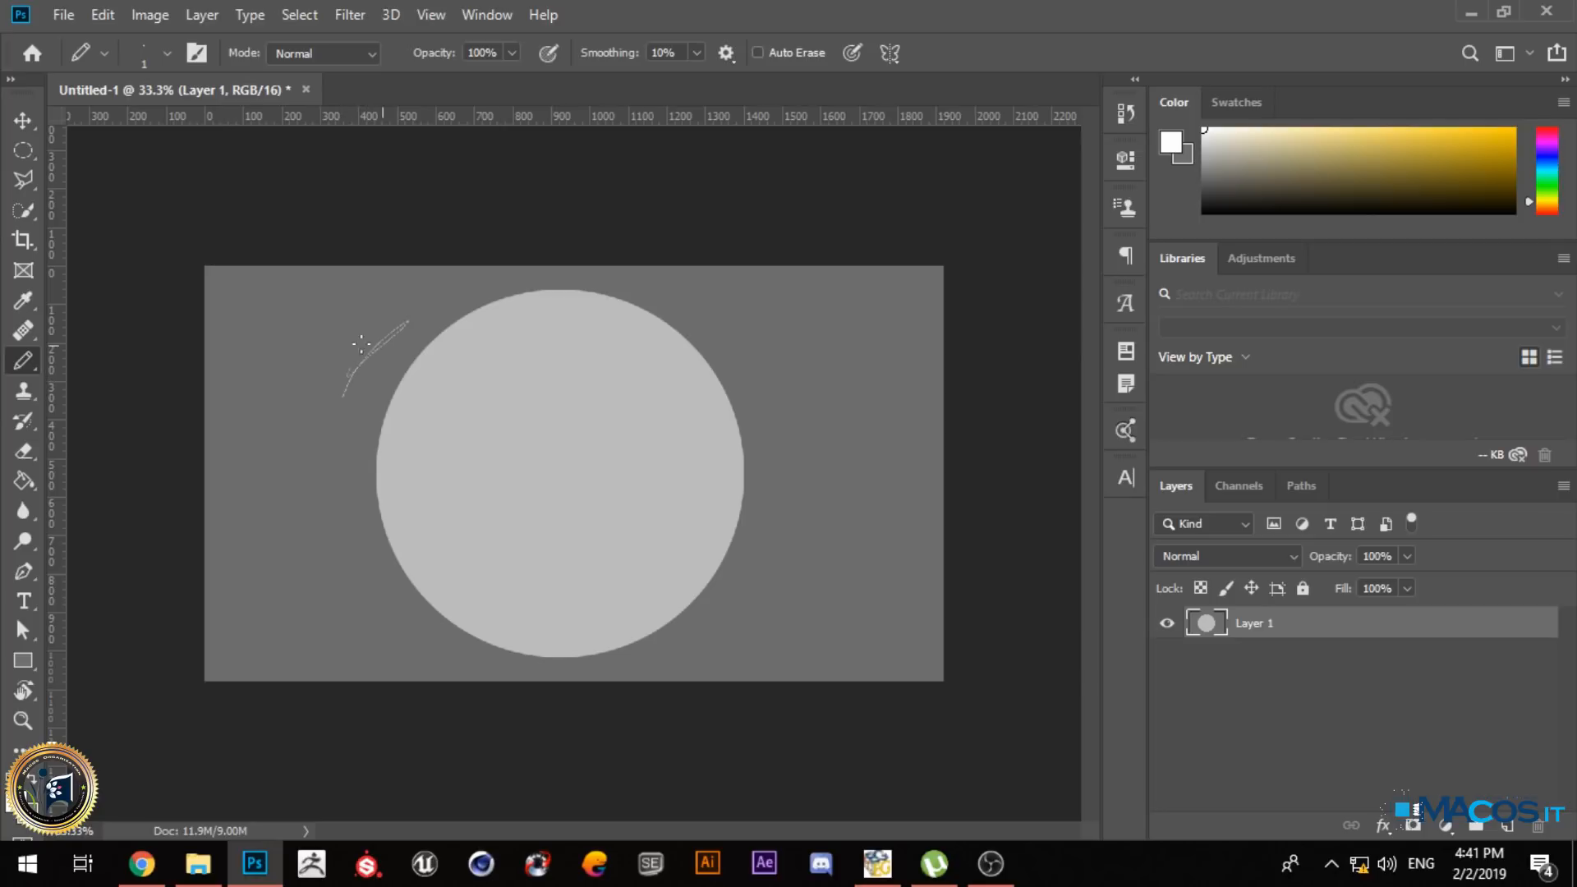
key(ctrl+z)
click(168, 54)
click(169, 52)
key(Delete)
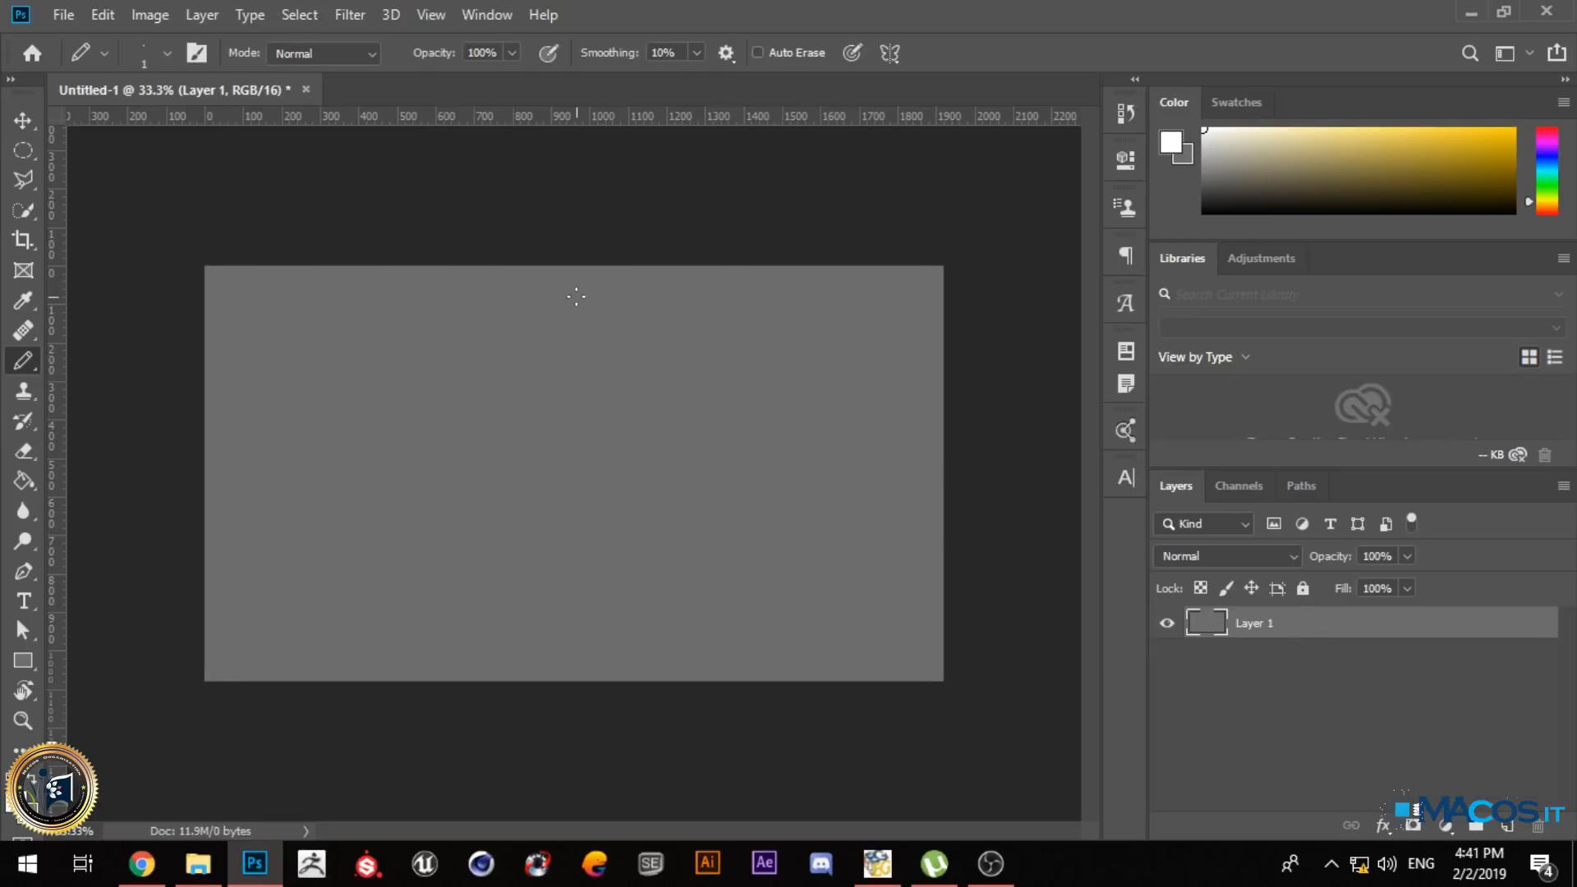
- Sketch a rounded outline with several curved strands trailing below it, using the 1 px white pencil, in the canvas's upper middle
scroll(521, 299, up, 4)
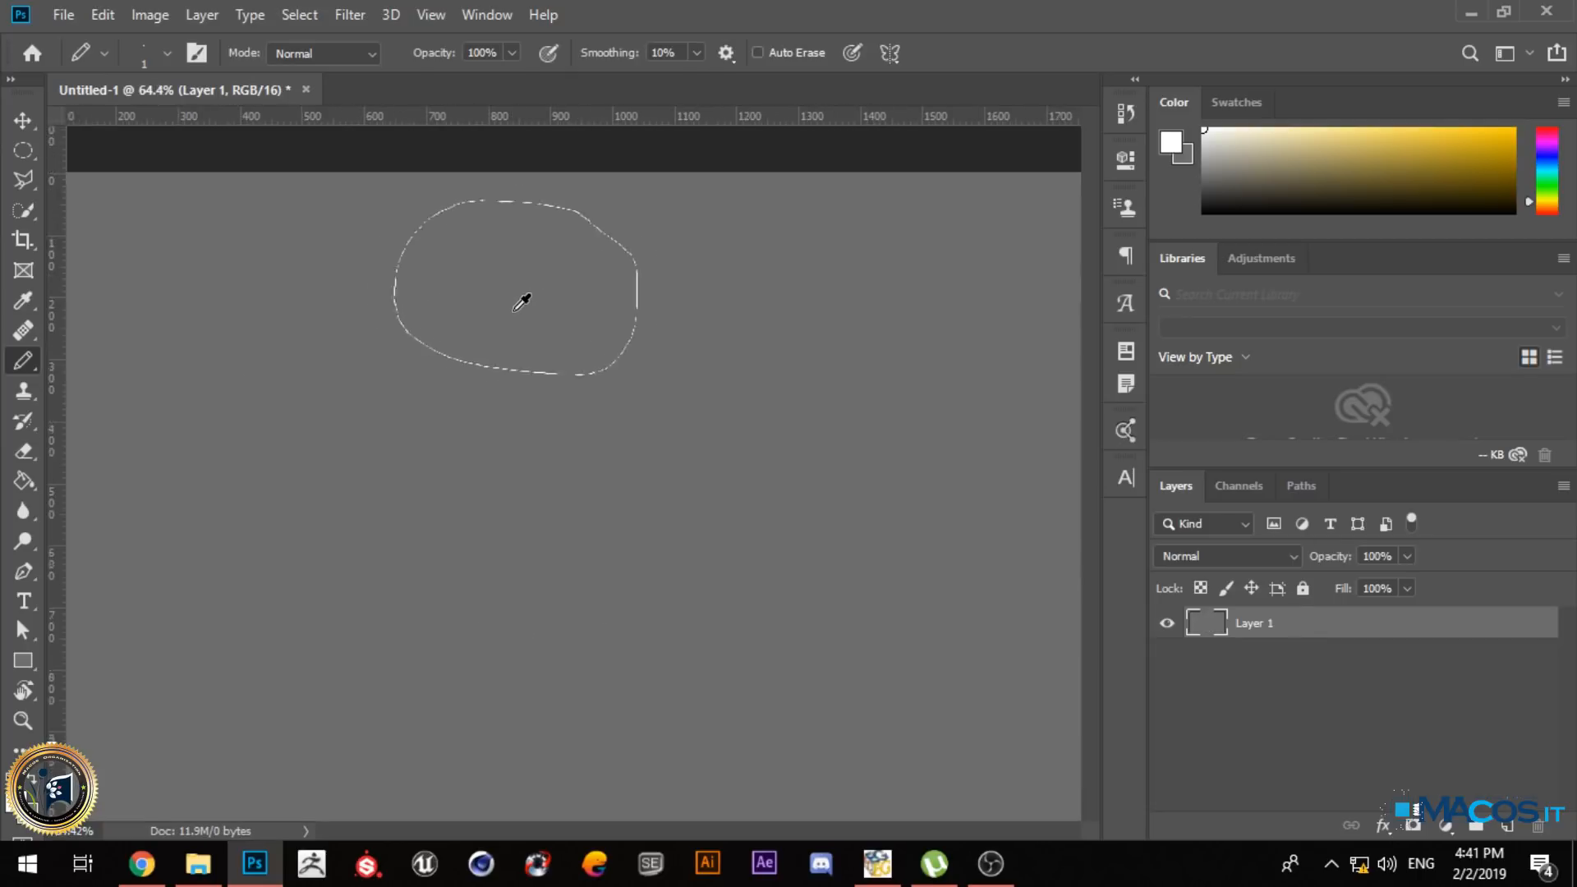
scroll(535, 342, down, 4)
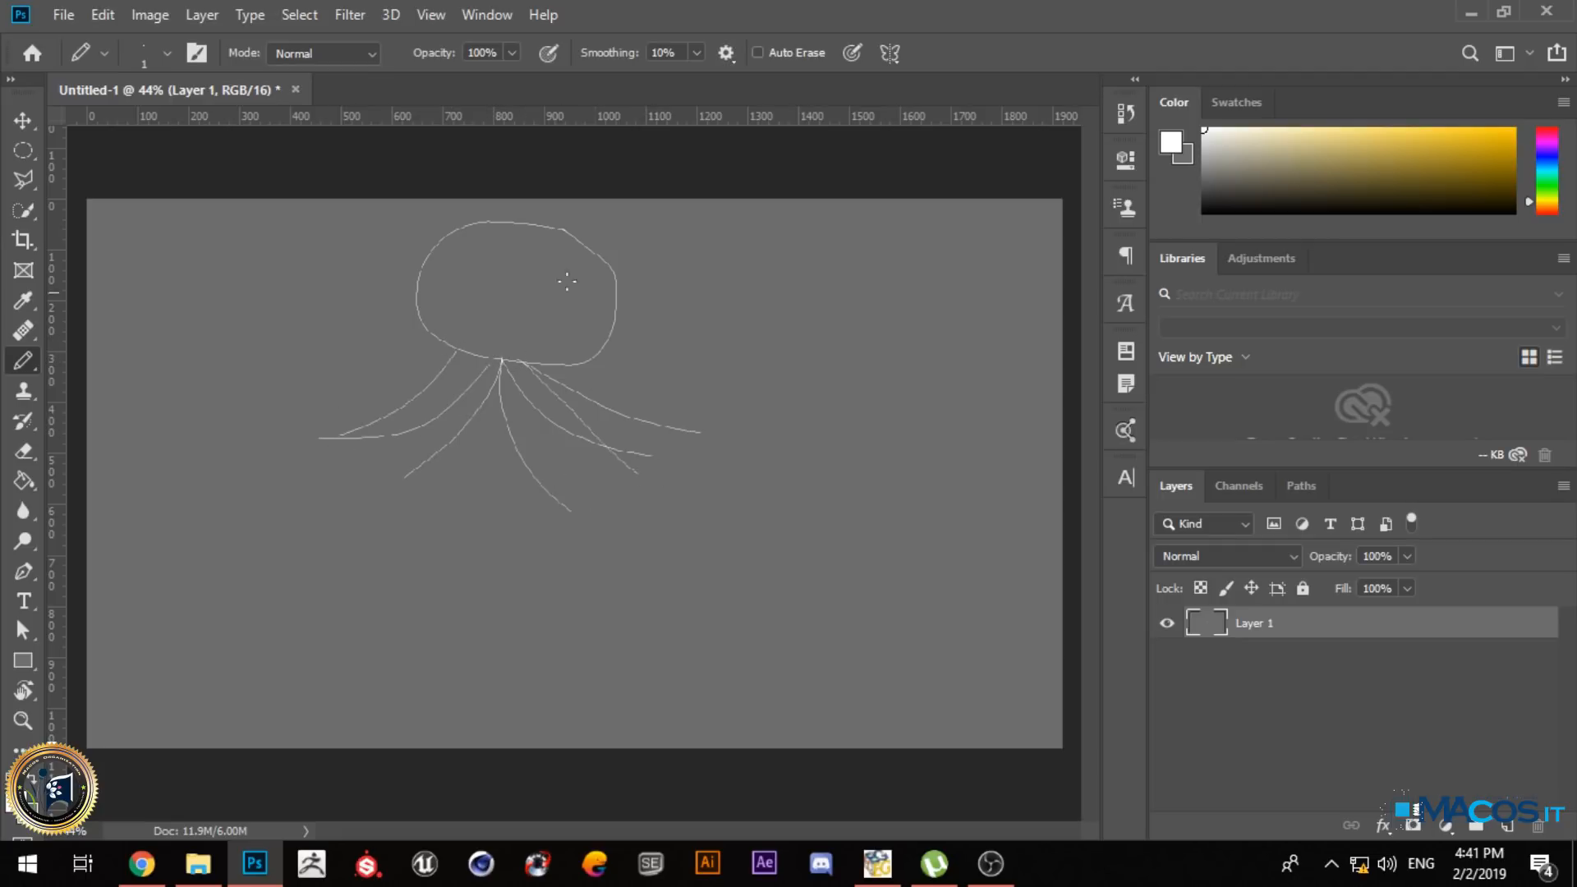
- Undo the strokes of the rounded outline and its trailing strands until the canvas is plain gray
key(ctrl+z)
key(ctrl+z)
key(ctrl+z)
key(ctrl+z)
key(ctrl+z)
key(ctrl+z)
key(ctrl+z)
key(ctrl+z)
key(ctrl+z)
- Sketch a simple face with eyes, nose and smile, plus a neck and two shoulder lines, using the 1 px white pencil
mouse_move(603, 237)
mouse_down()
mouse_move(547, 234)
mouse_move(425, 314)
mouse_move(573, 393)
mouse_move(639, 317)
mouse_move(590, 237)
mouse_up()
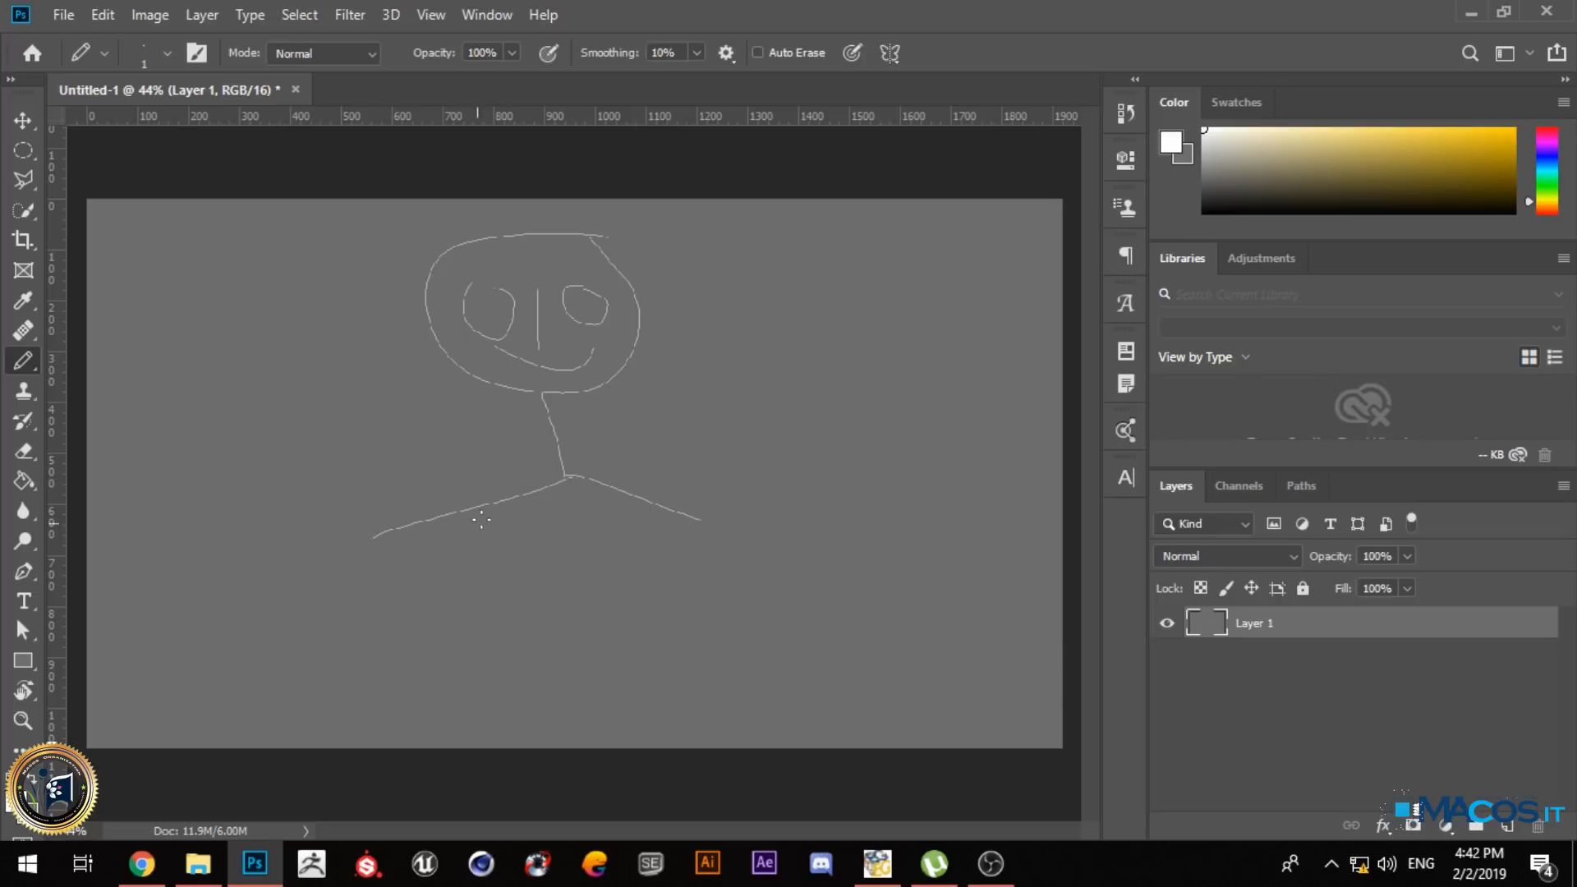
key(ctrl+z)
- In Chrome, search YouTube for "photoshop brush" and look at the video "10 Tips to Master Adobe Photoshop Brushes", closing its tab when done
click(144, 863)
click(422, 13)
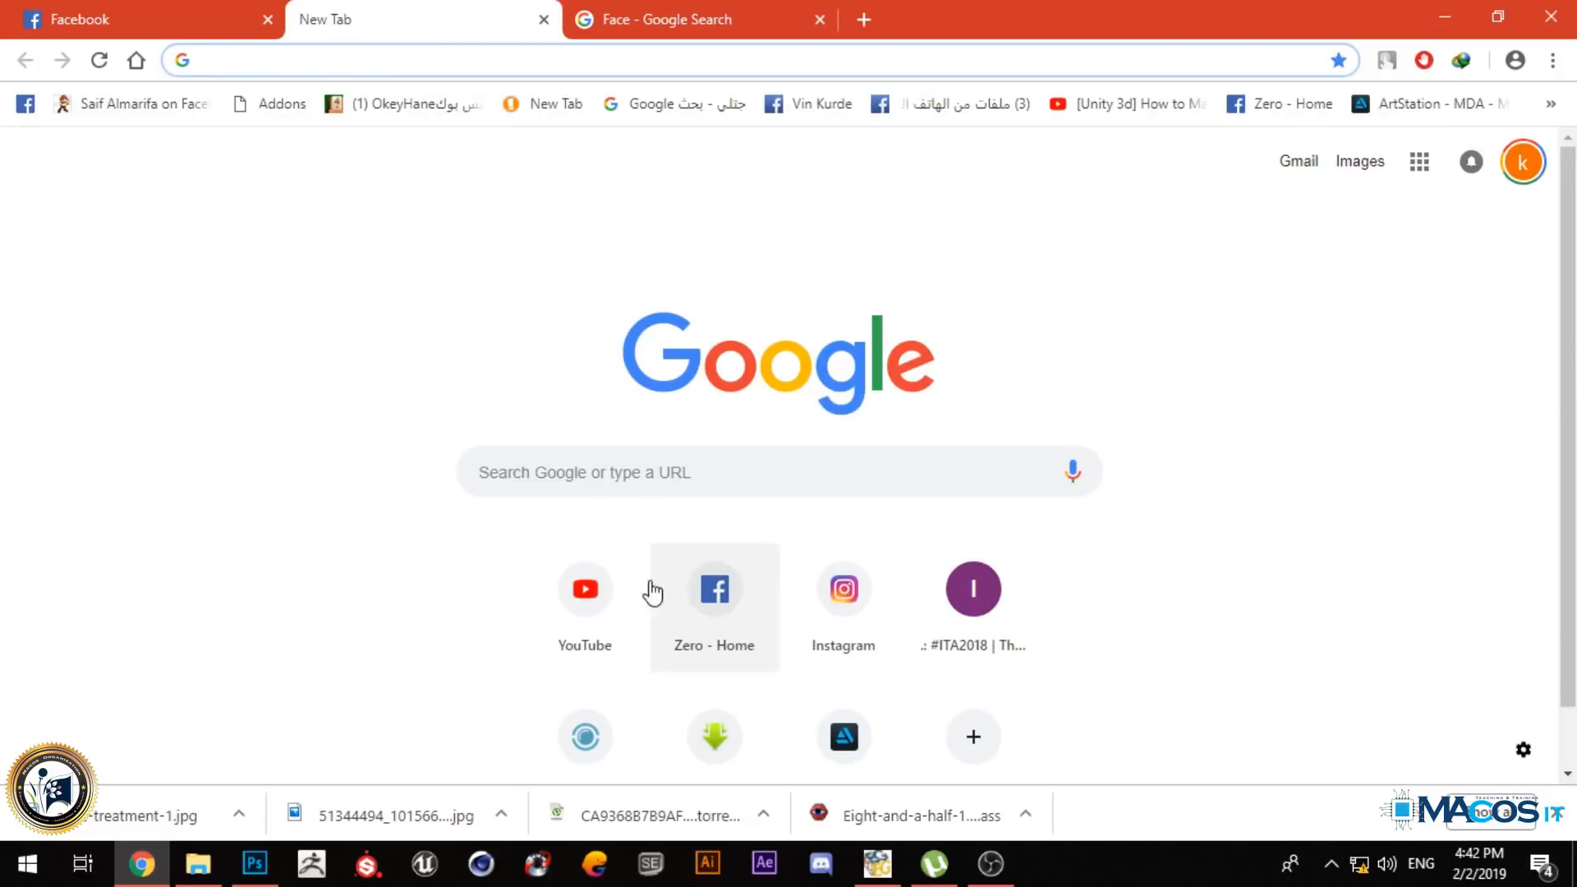
click(584, 589)
click(474, 124)
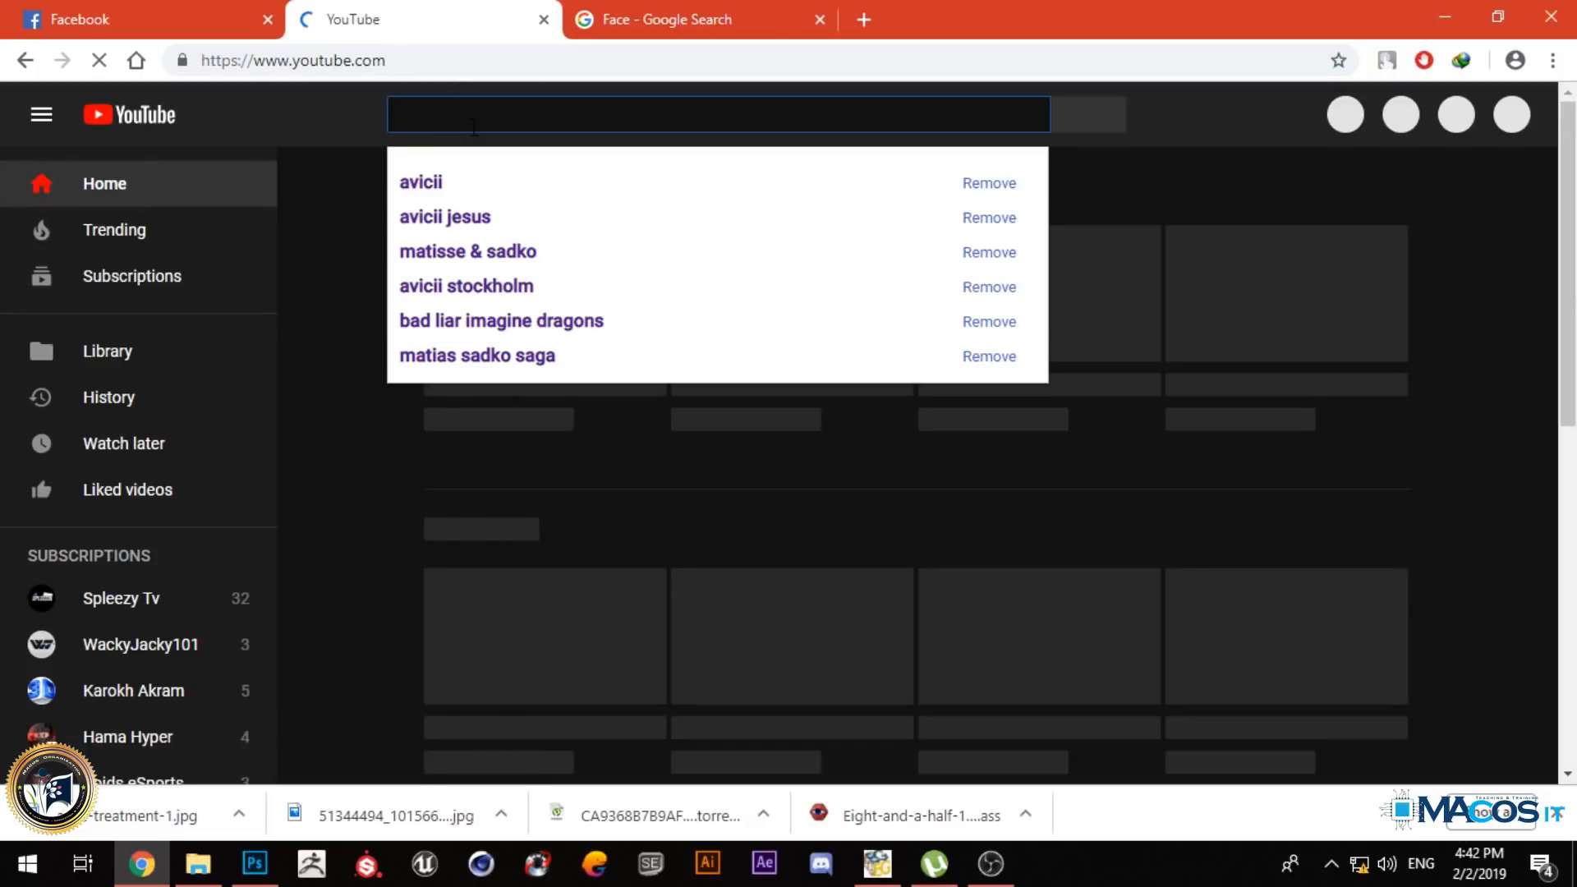
text(photosho)
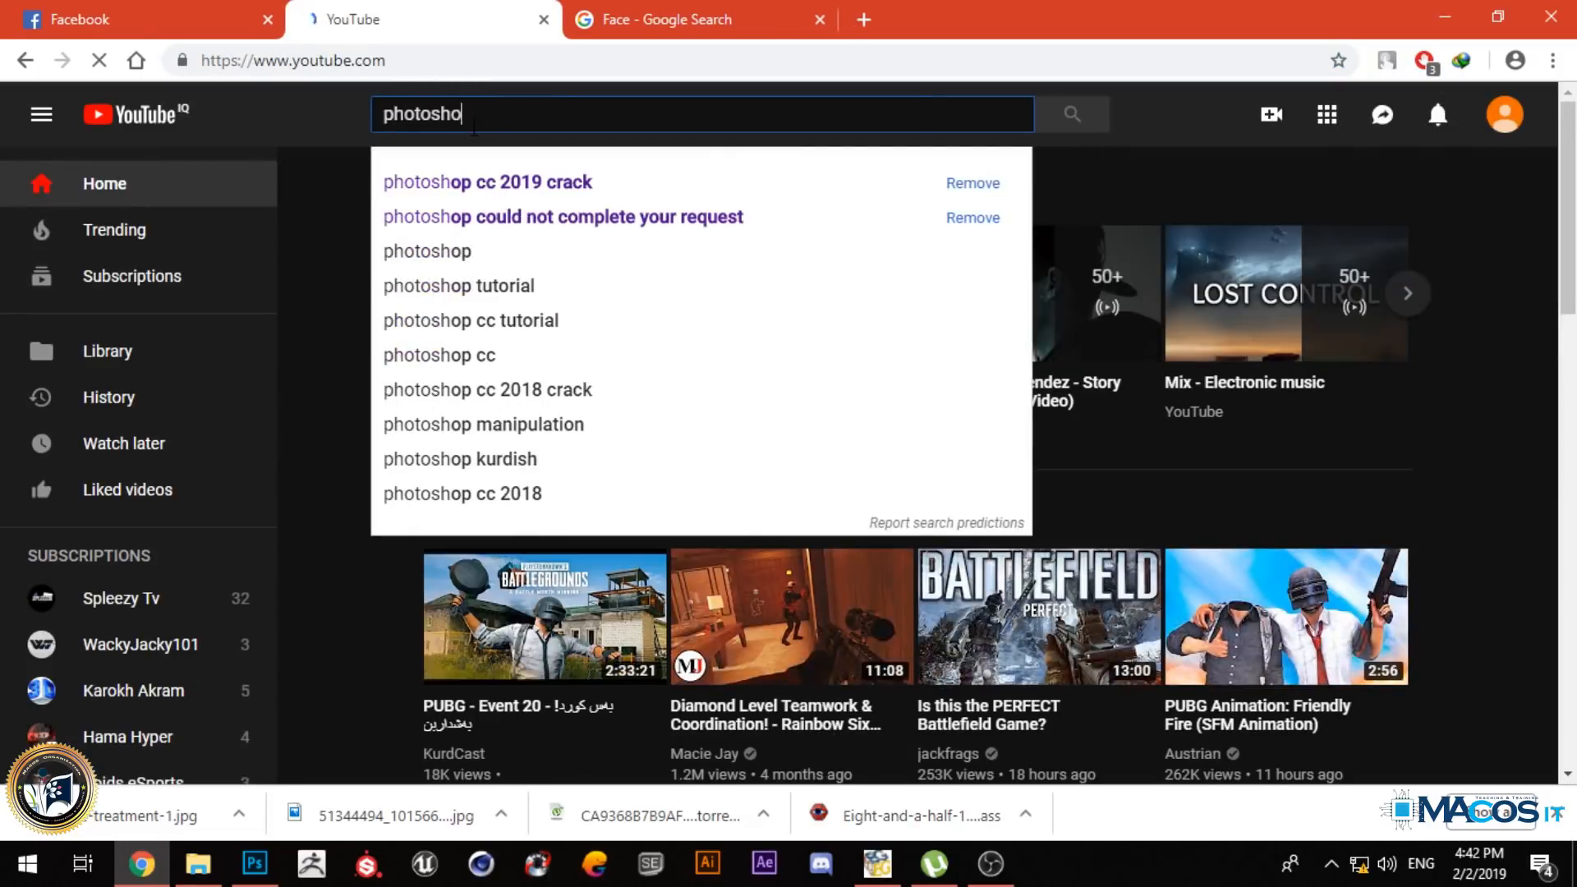
text(p  brush)
key(Return)
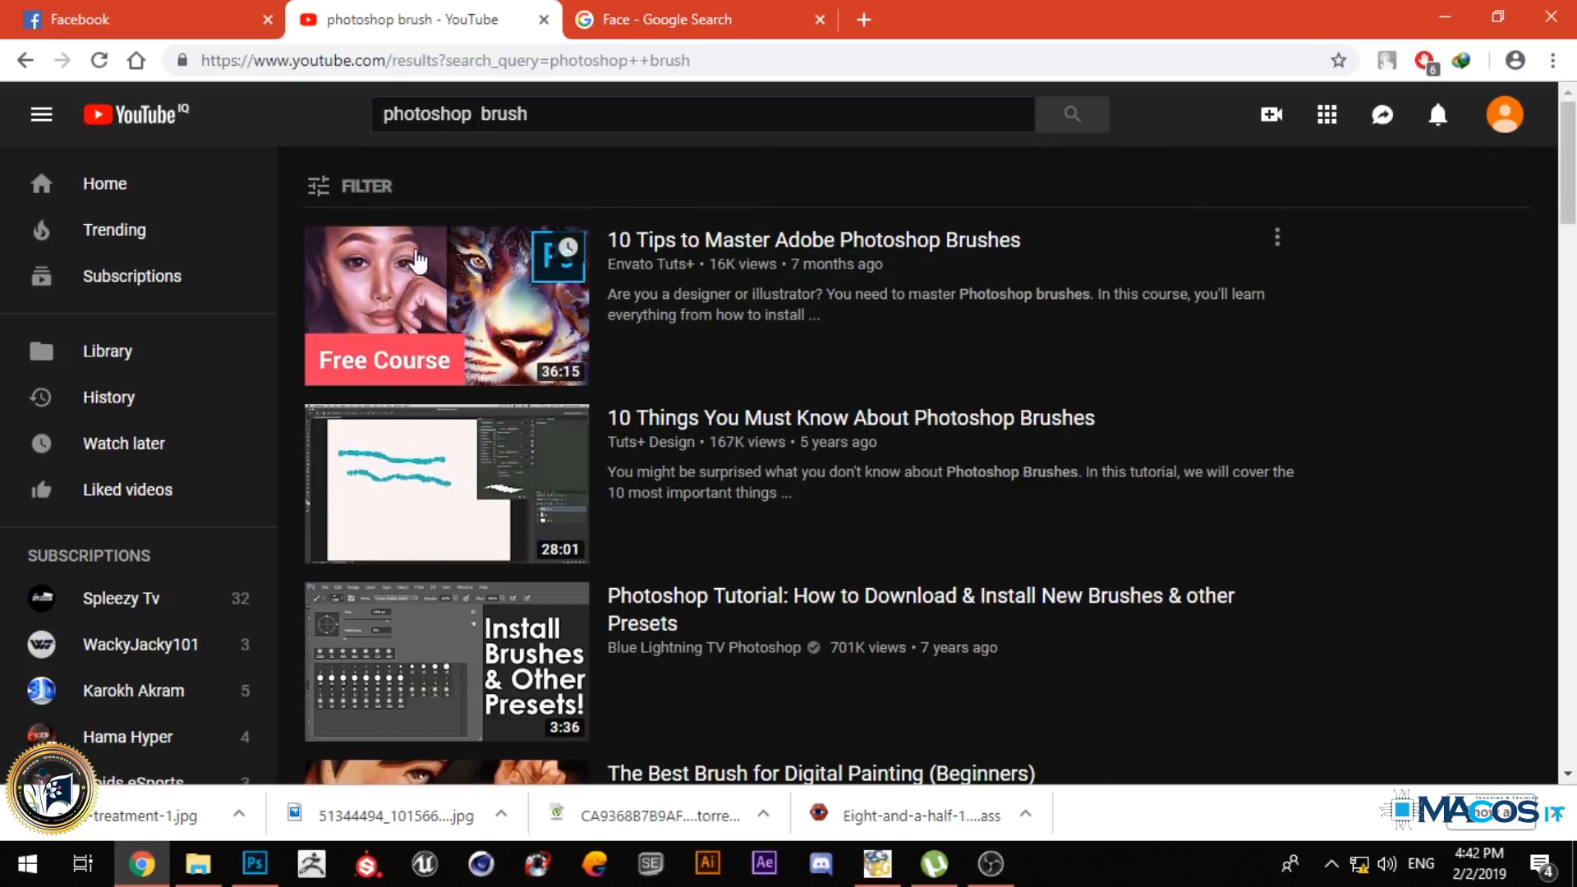
click(693, 243)
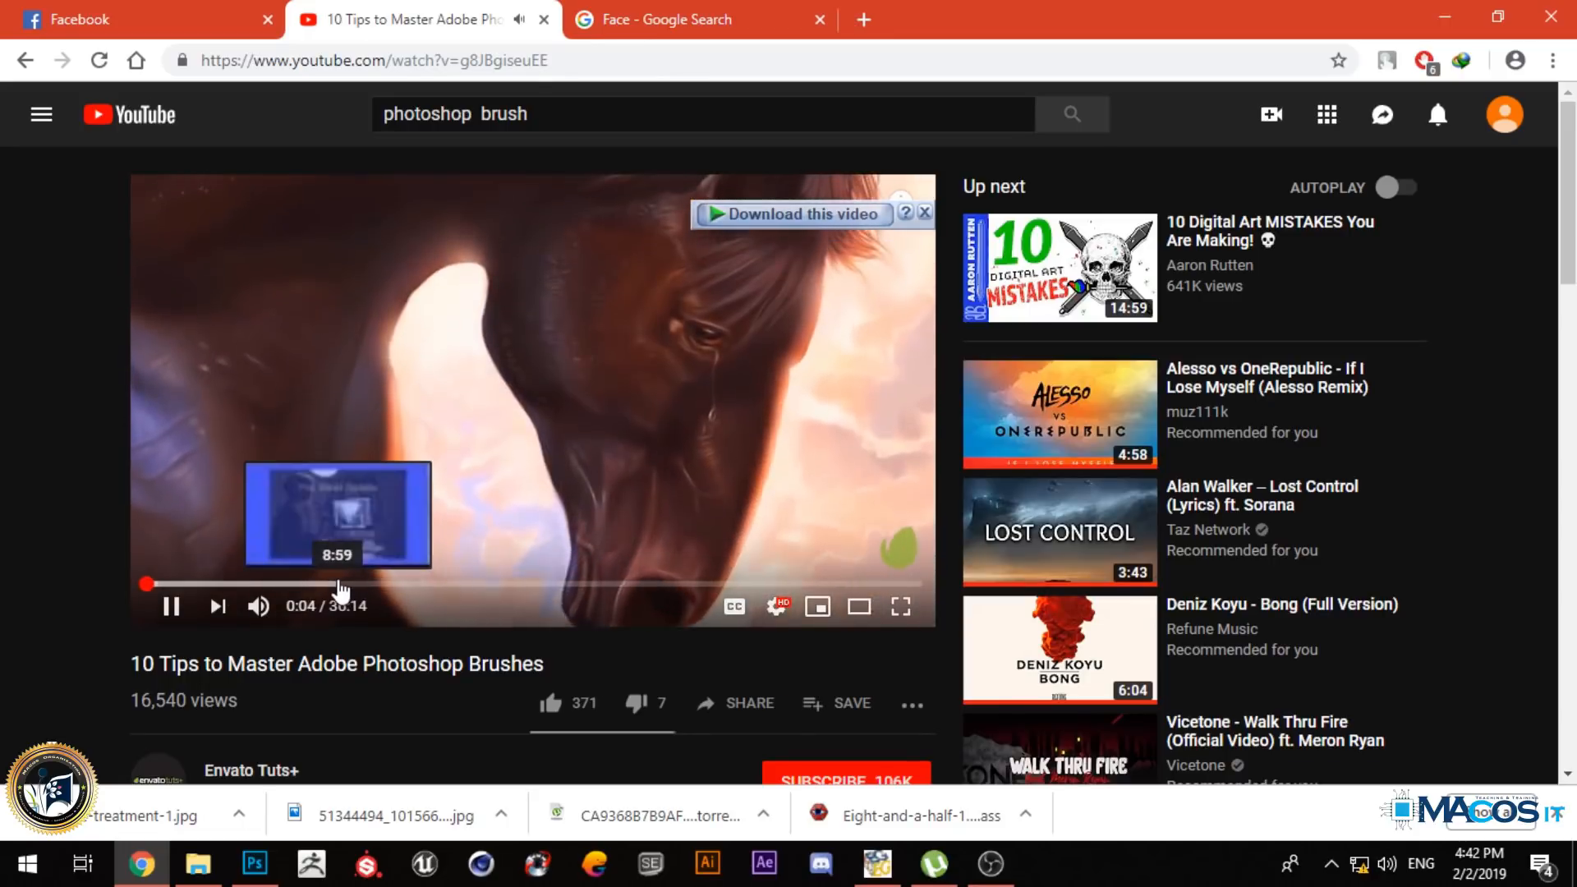
click(544, 19)
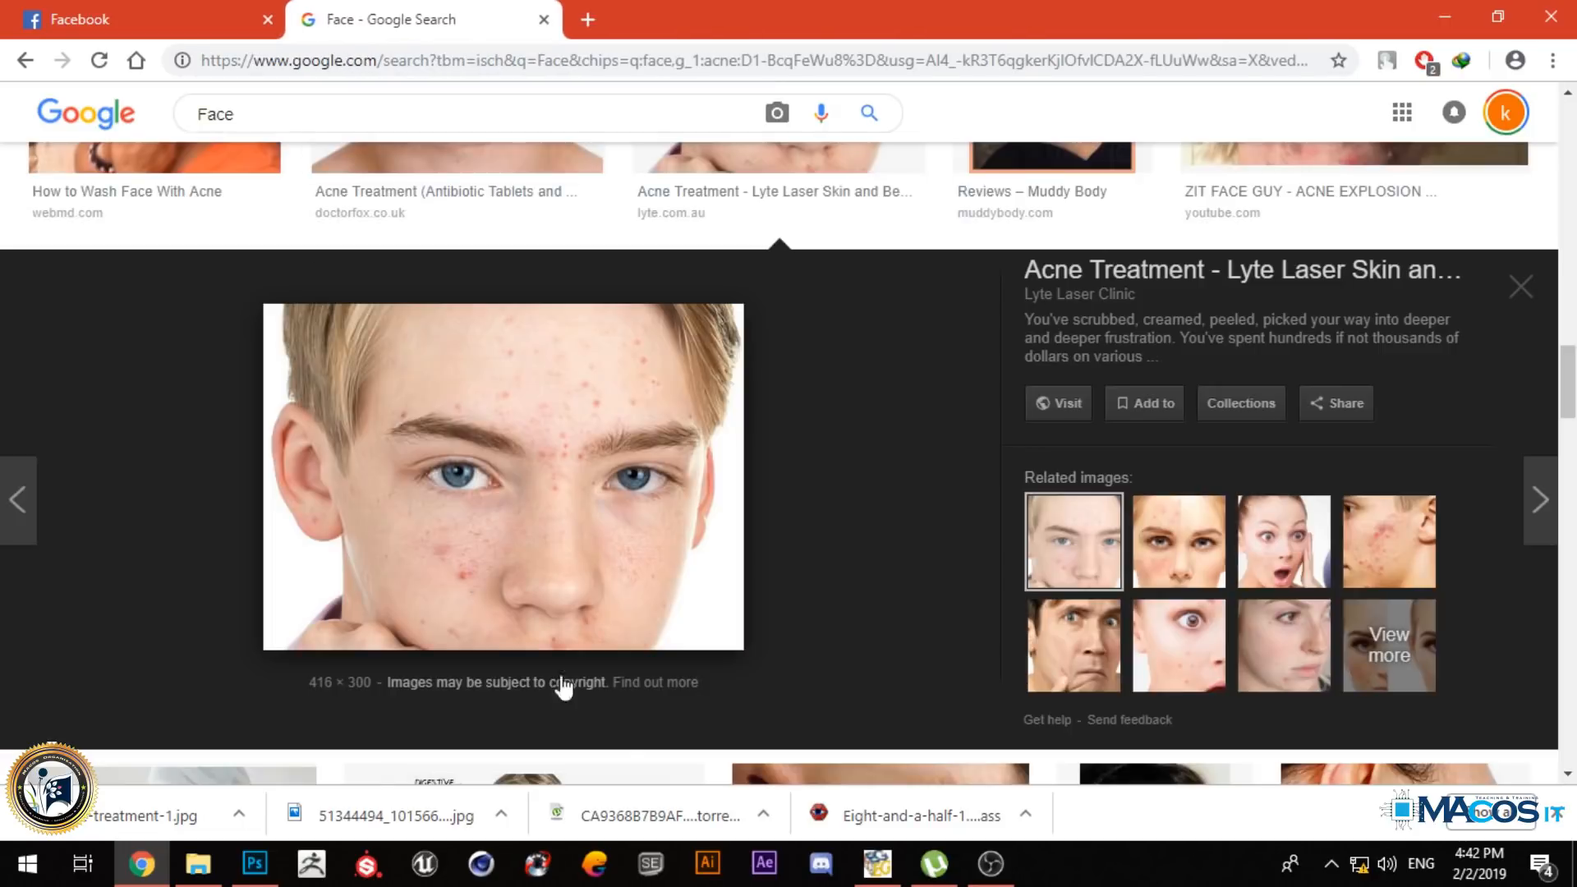
- Return to Photoshop and undo all strokes of the face sketch until the canvas is plain gray
click(255, 863)
key(ctrl+z)
key(ctrl+z)
key(ctrl+z)
key(ctrl+z)
key(ctrl+z)
key(ctrl+z)
key(ctrl+z)
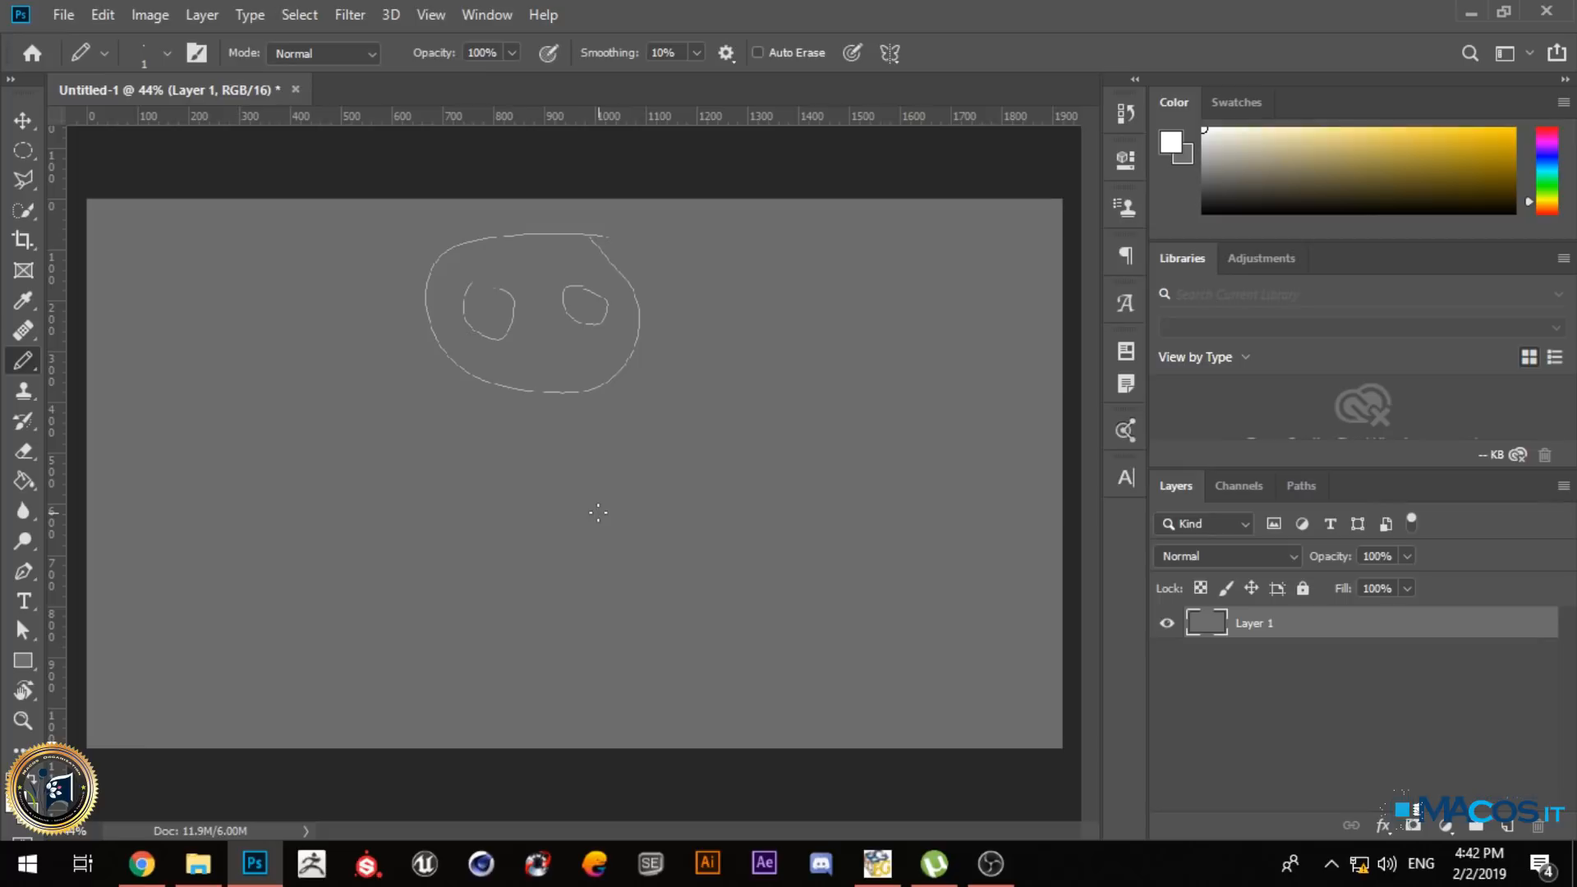
key(ctrl+z)
key(ctrl+z)
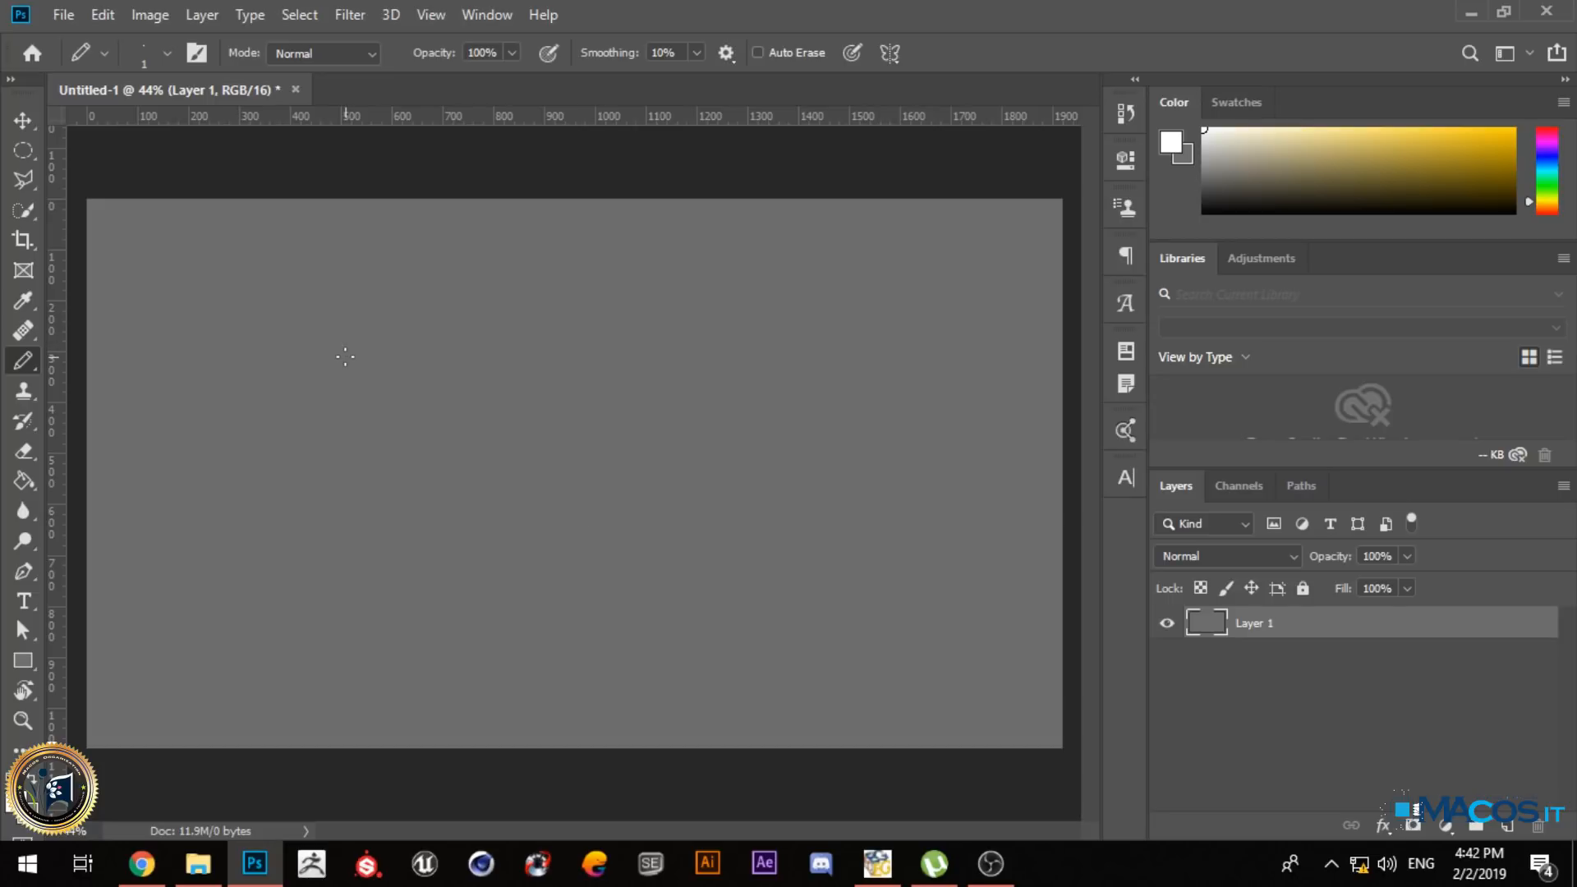
- Switch to the Healing Brush Tool and enlarge its brush to 292 px
click(29, 394)
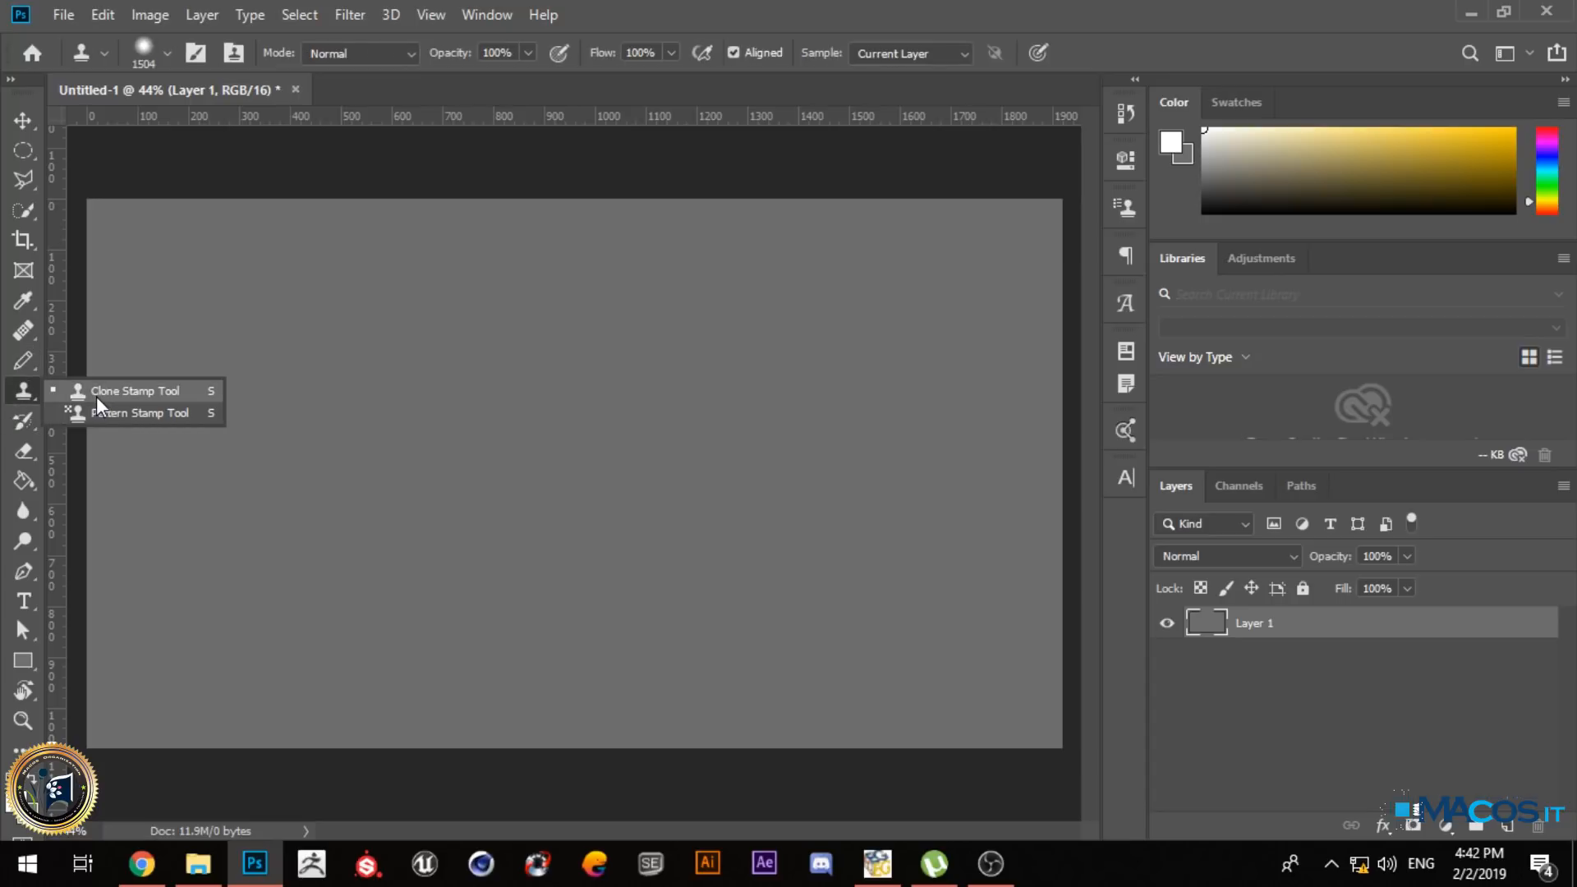
click(96, 391)
click(22, 330)
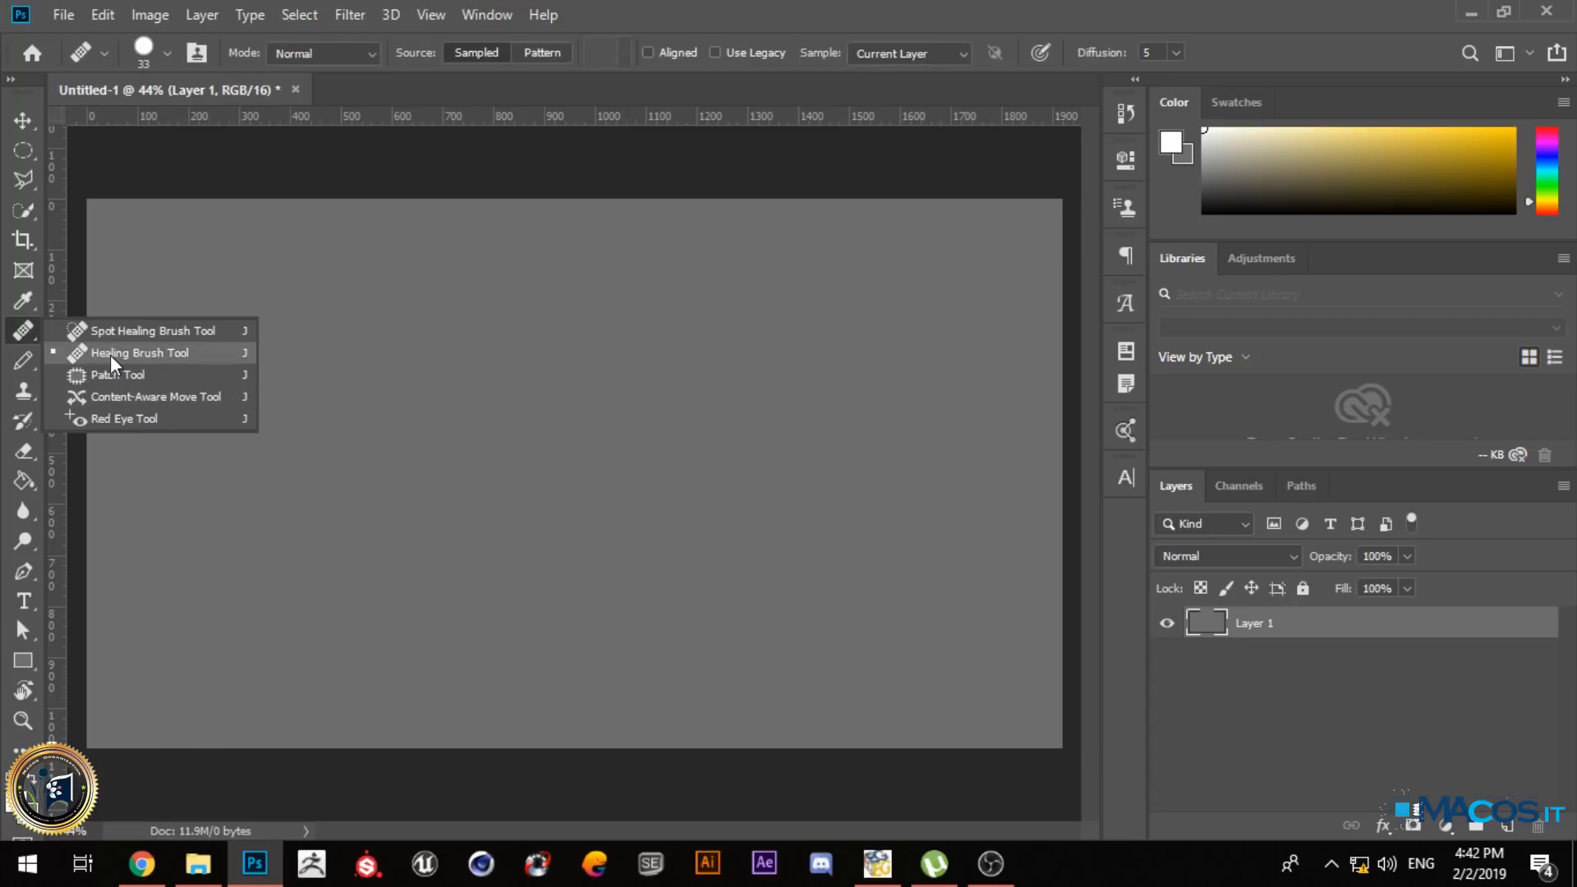
click(110, 355)
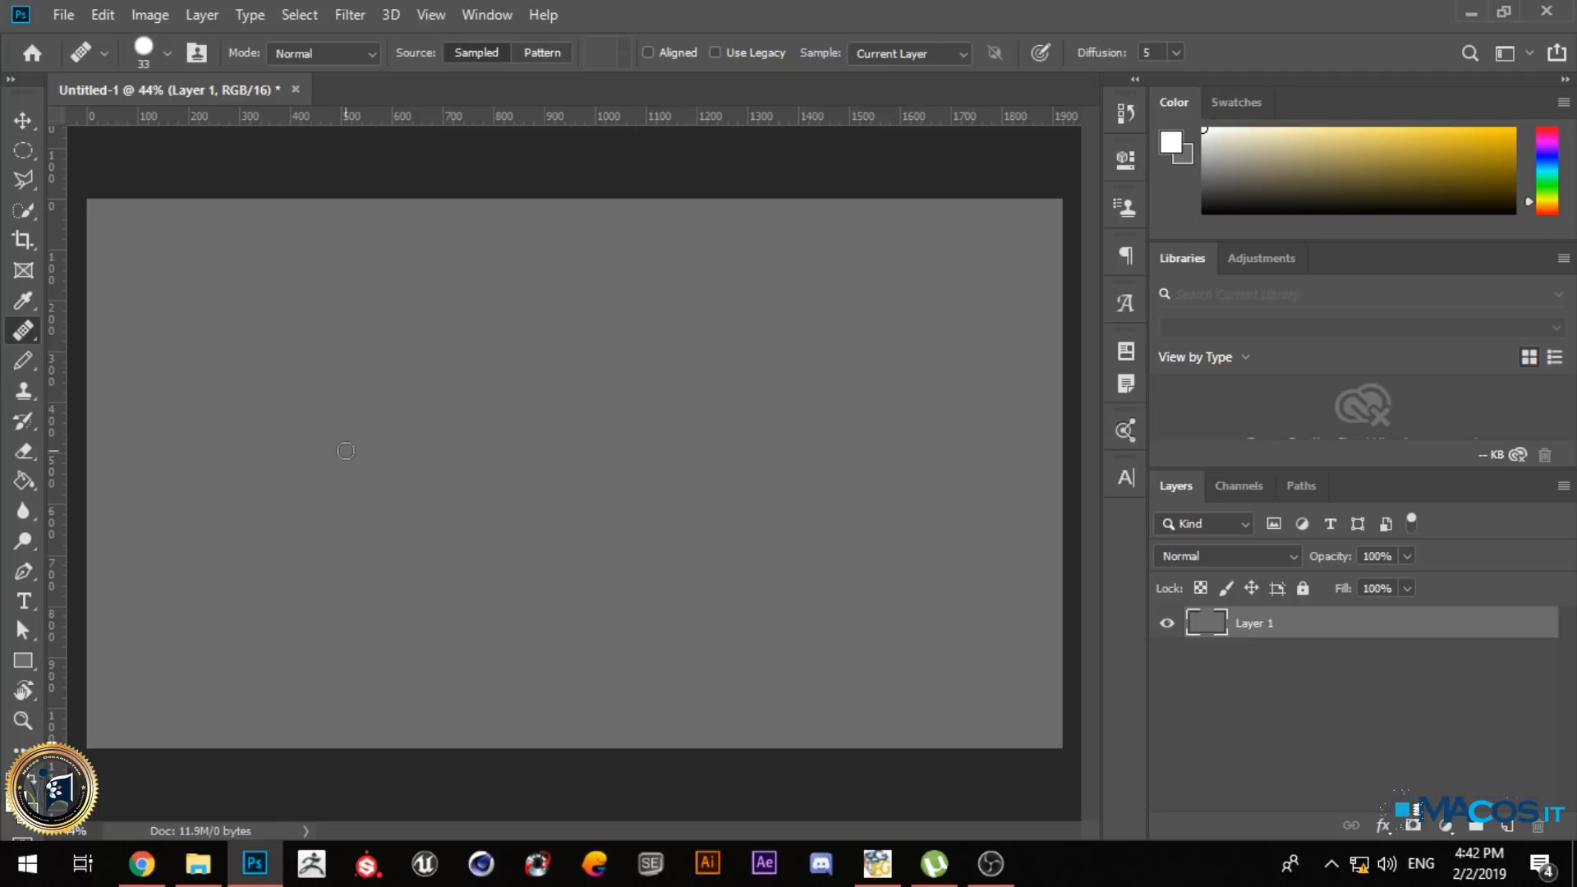
drag(358, 420, 432, 403)
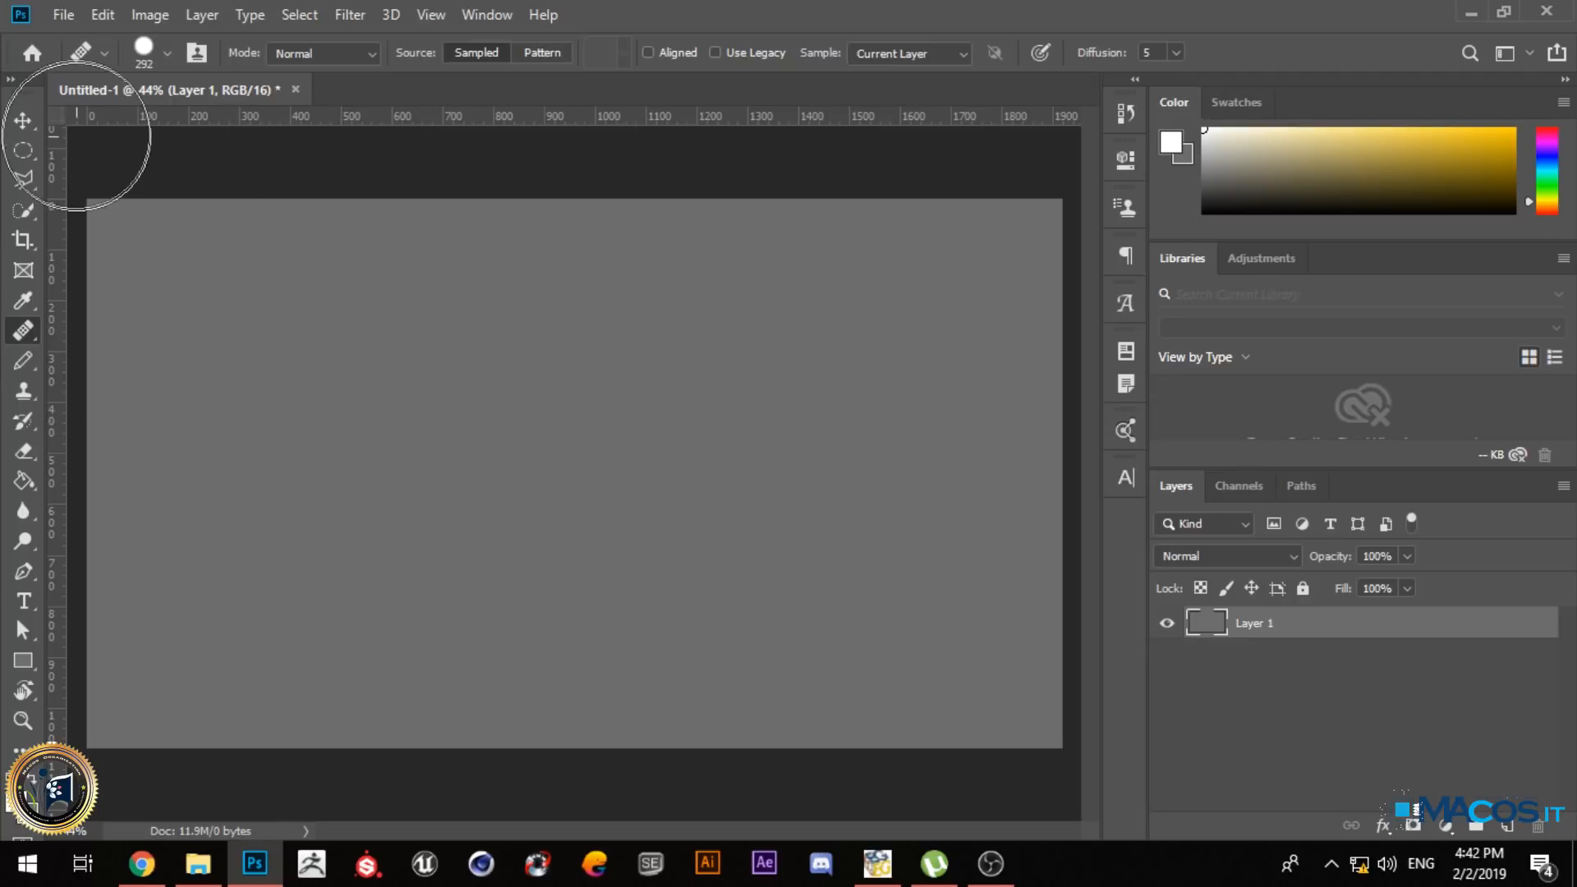
- Open the recent file acne-treatment-1.jpg
click(85, 13)
click(92, 63)
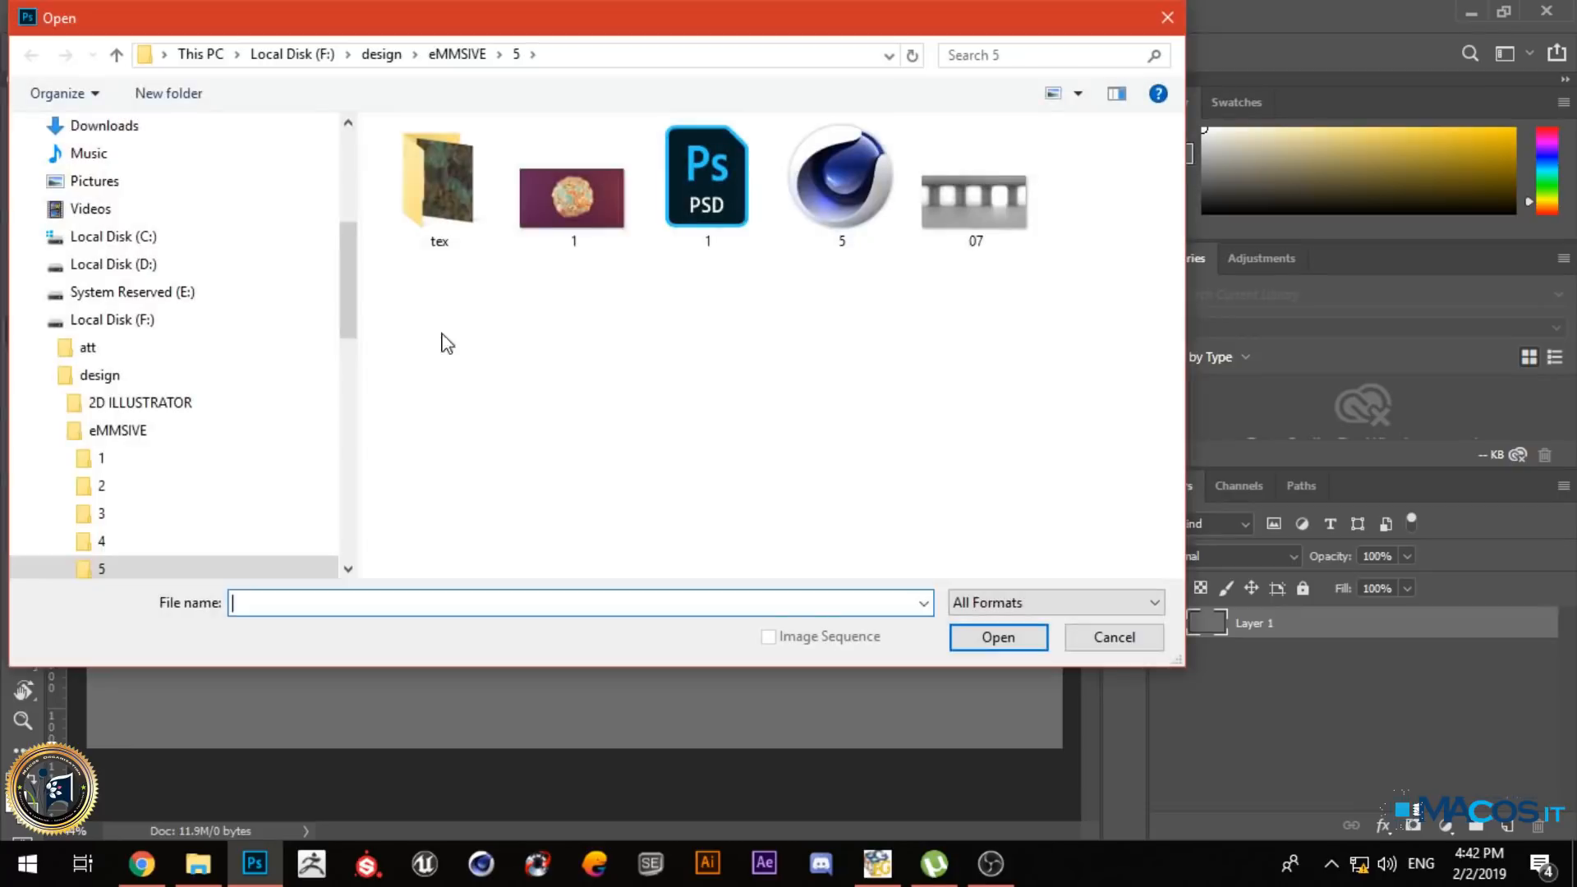
click(1116, 638)
click(63, 14)
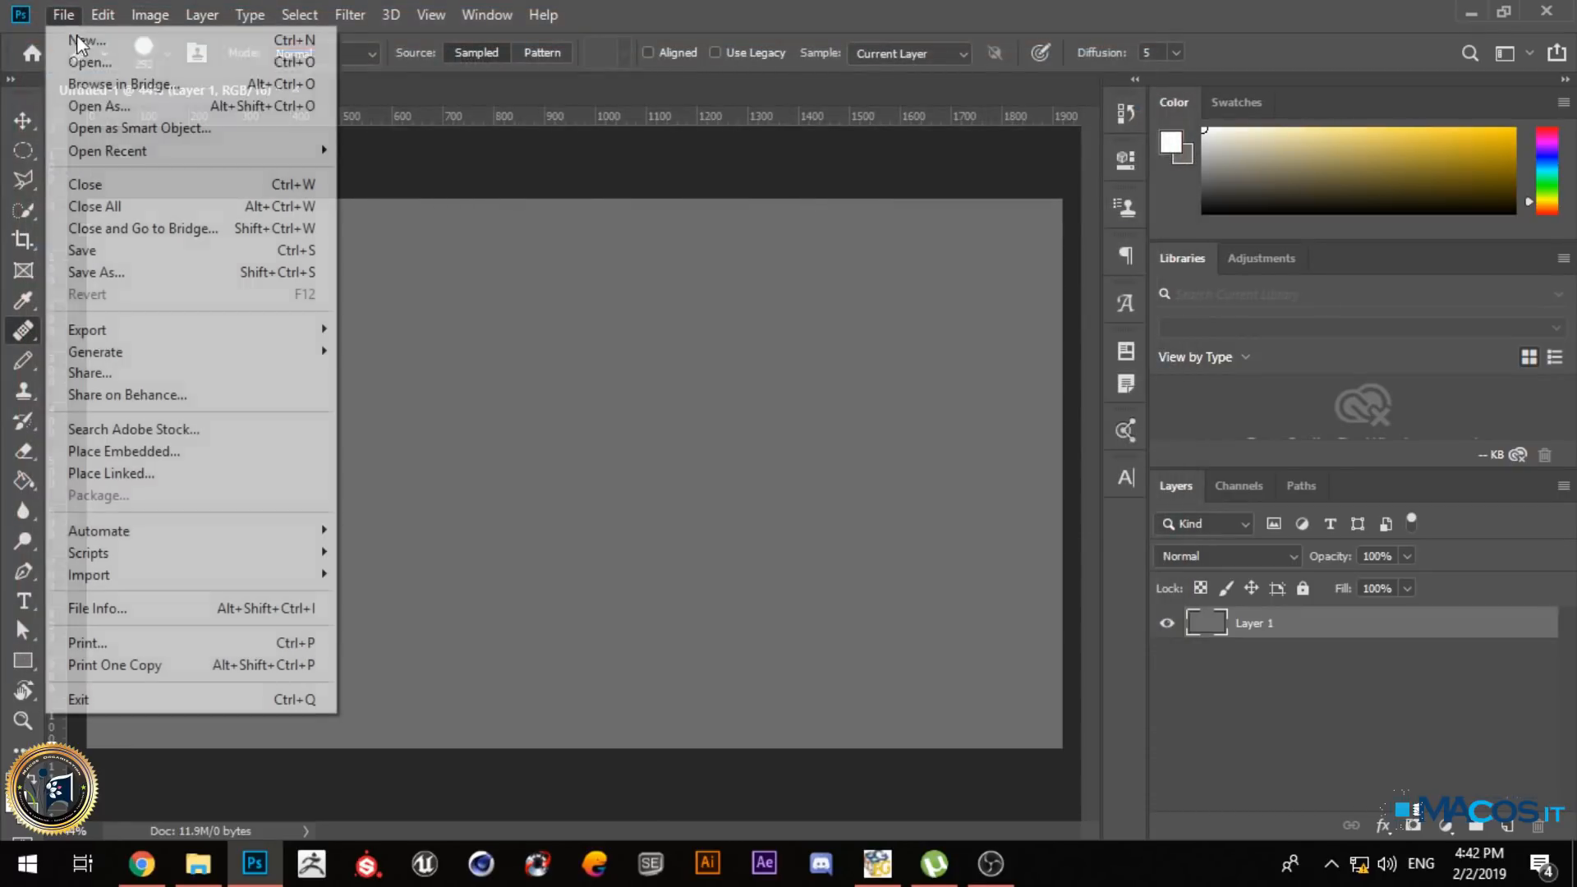
mouse_move(122, 153)
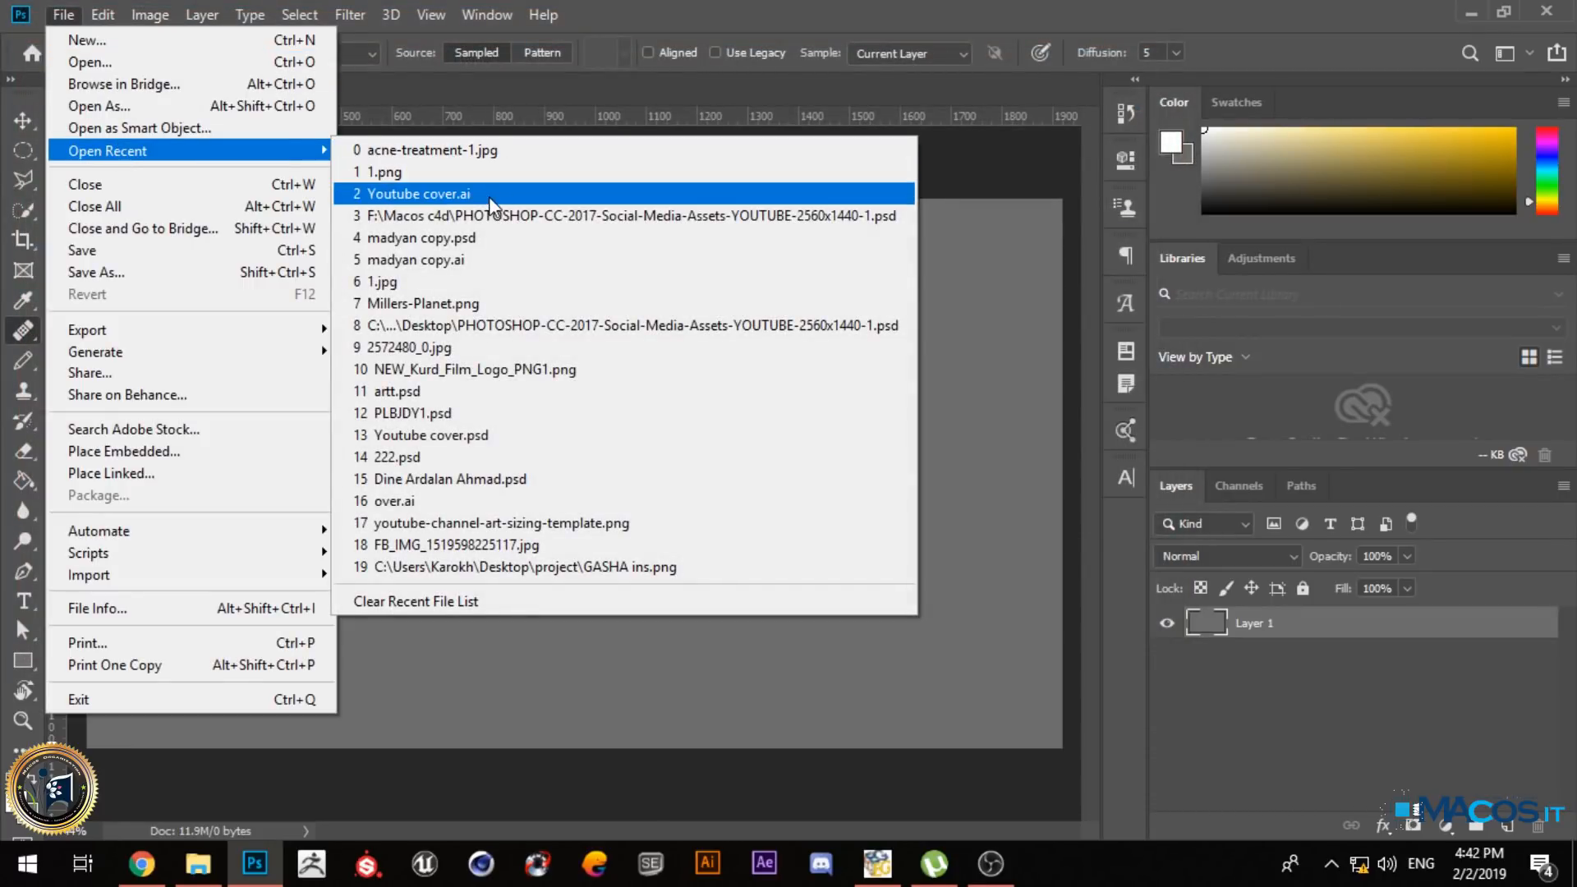
click(460, 151)
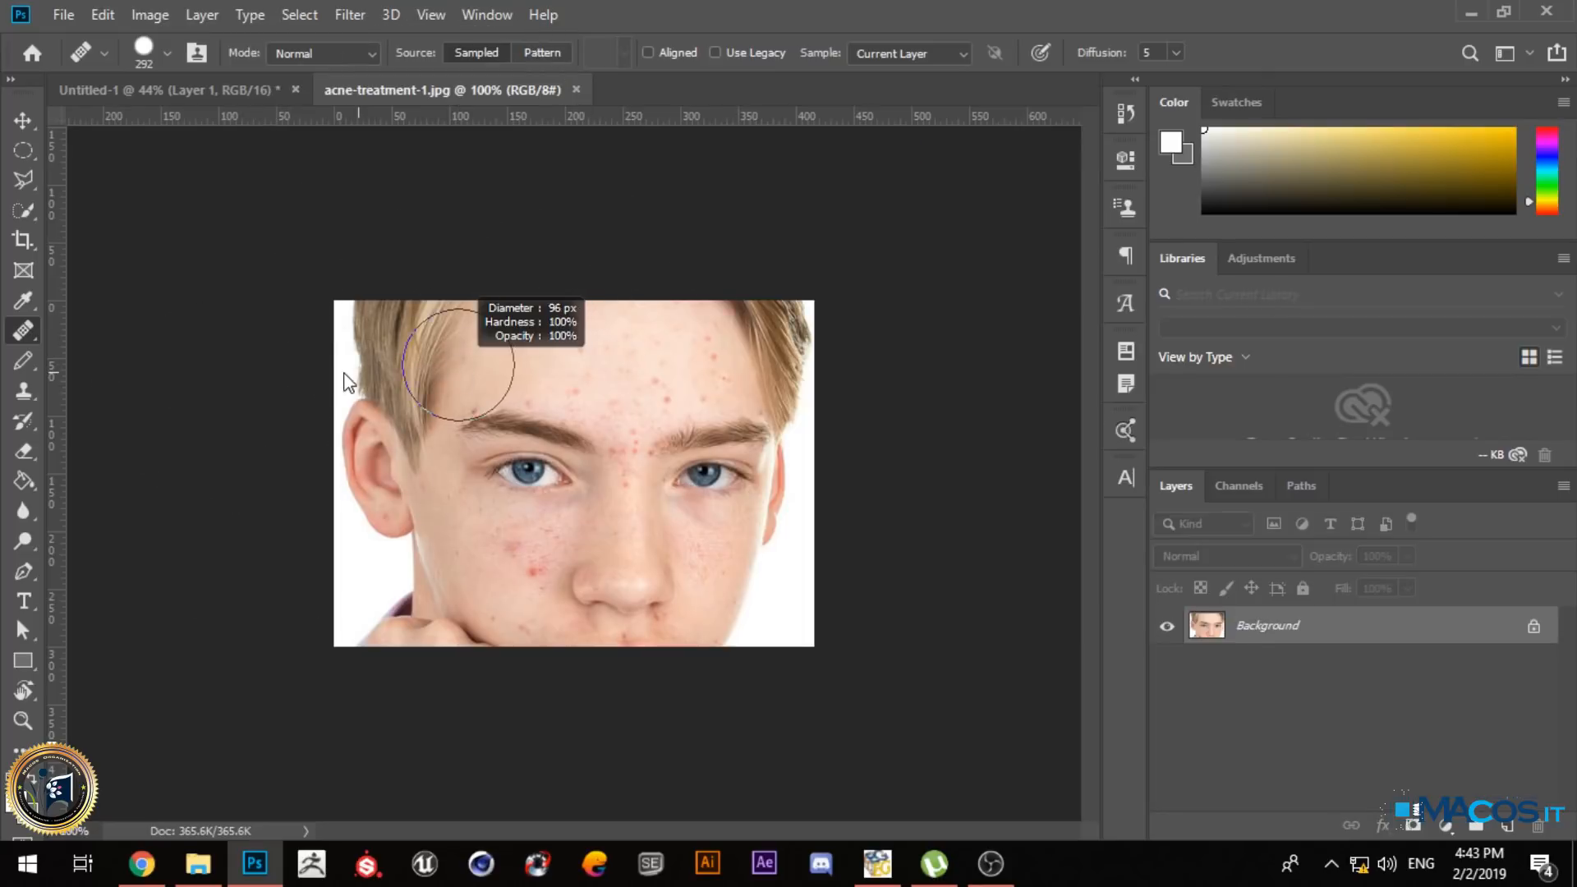
- Reduce the Healing Brush size to 13 px for working on the forehead blemishes
scroll(538, 347, up, 4)
scroll(537, 347, down, 2)
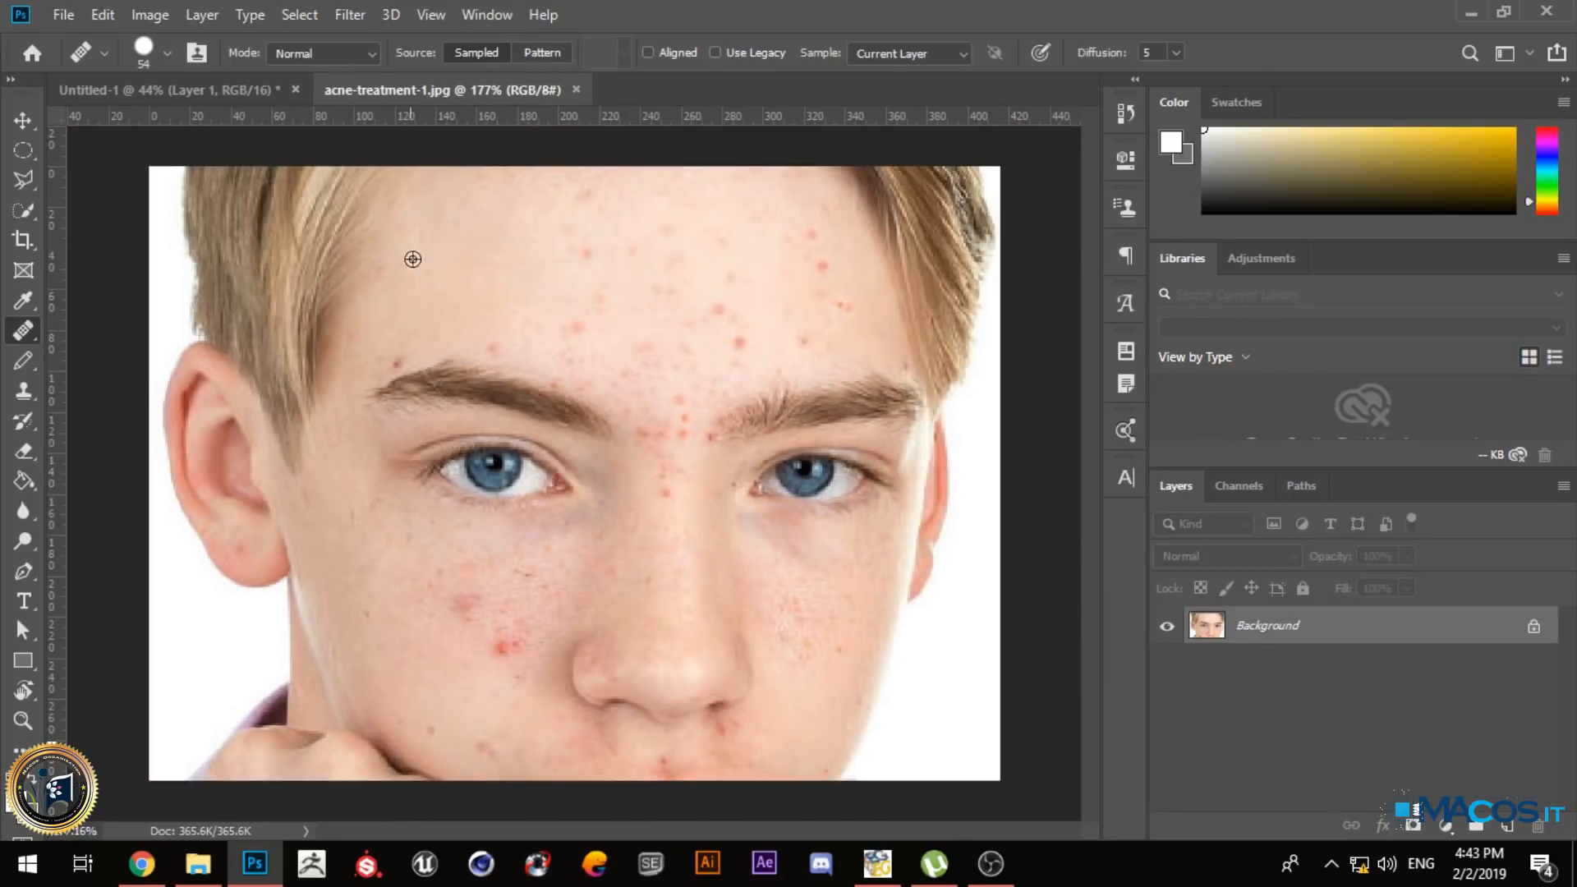
mouse_move(374, 313)
mouse_down()
mouse_move(686, 121)
mouse_move(869, 48)
mouse_up()
mouse_move(534, 224)
mouse_down()
mouse_move(471, 253)
mouse_move(247, 271)
mouse_up()
scroll(534, 225, up, 1)
drag(503, 227, 449, 237)
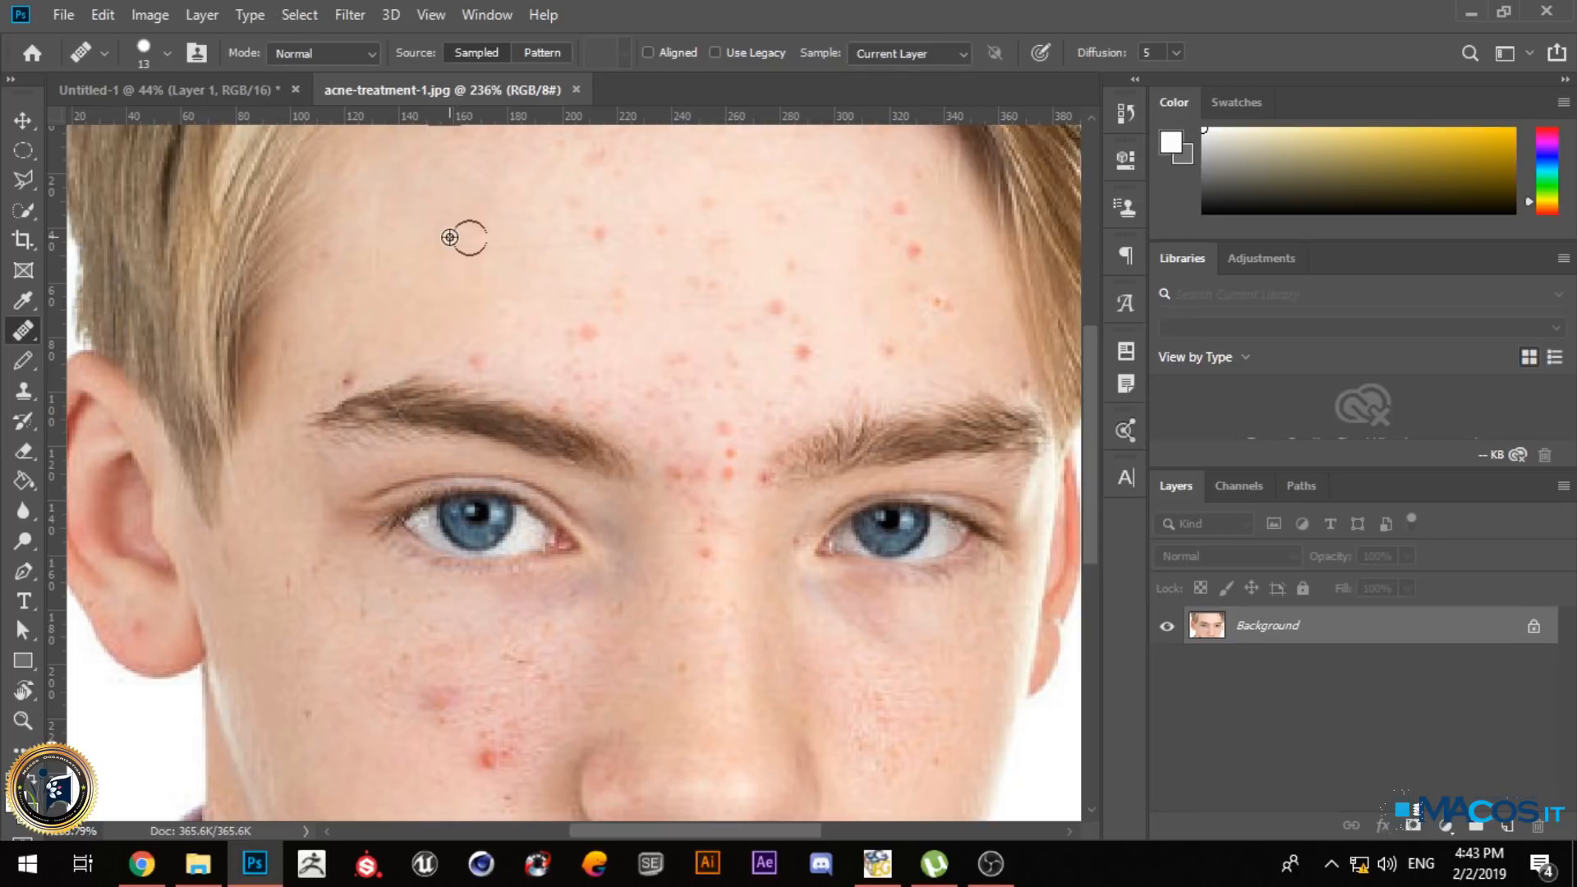
- Heal the red spots on the left and middle of the forehead, sampling clean forehead skin between strokes
alt+click(404, 255)
mouse_move(595, 238)
mouse_down()
mouse_move(645, 229)
mouse_move(575, 190)
mouse_move(623, 194)
mouse_move(665, 256)
mouse_move(656, 221)
mouse_move(699, 192)
mouse_move(719, 241)
mouse_move(684, 208)
mouse_up()
alt+click(520, 226)
mouse_move(490, 342)
mouse_down()
mouse_move(609, 326)
mouse_move(596, 308)
mouse_move(713, 300)
mouse_move(682, 296)
mouse_move(562, 343)
mouse_move(594, 399)
mouse_move(564, 399)
mouse_move(686, 376)
mouse_move(627, 366)
mouse_up()
alt+click(520, 270)
mouse_move(675, 413)
mouse_down()
mouse_move(755, 355)
mouse_move(784, 316)
mouse_up()
- Convert the locked Background into a regular layer named Layer 0
double_click(1519, 629)
click(978, 240)
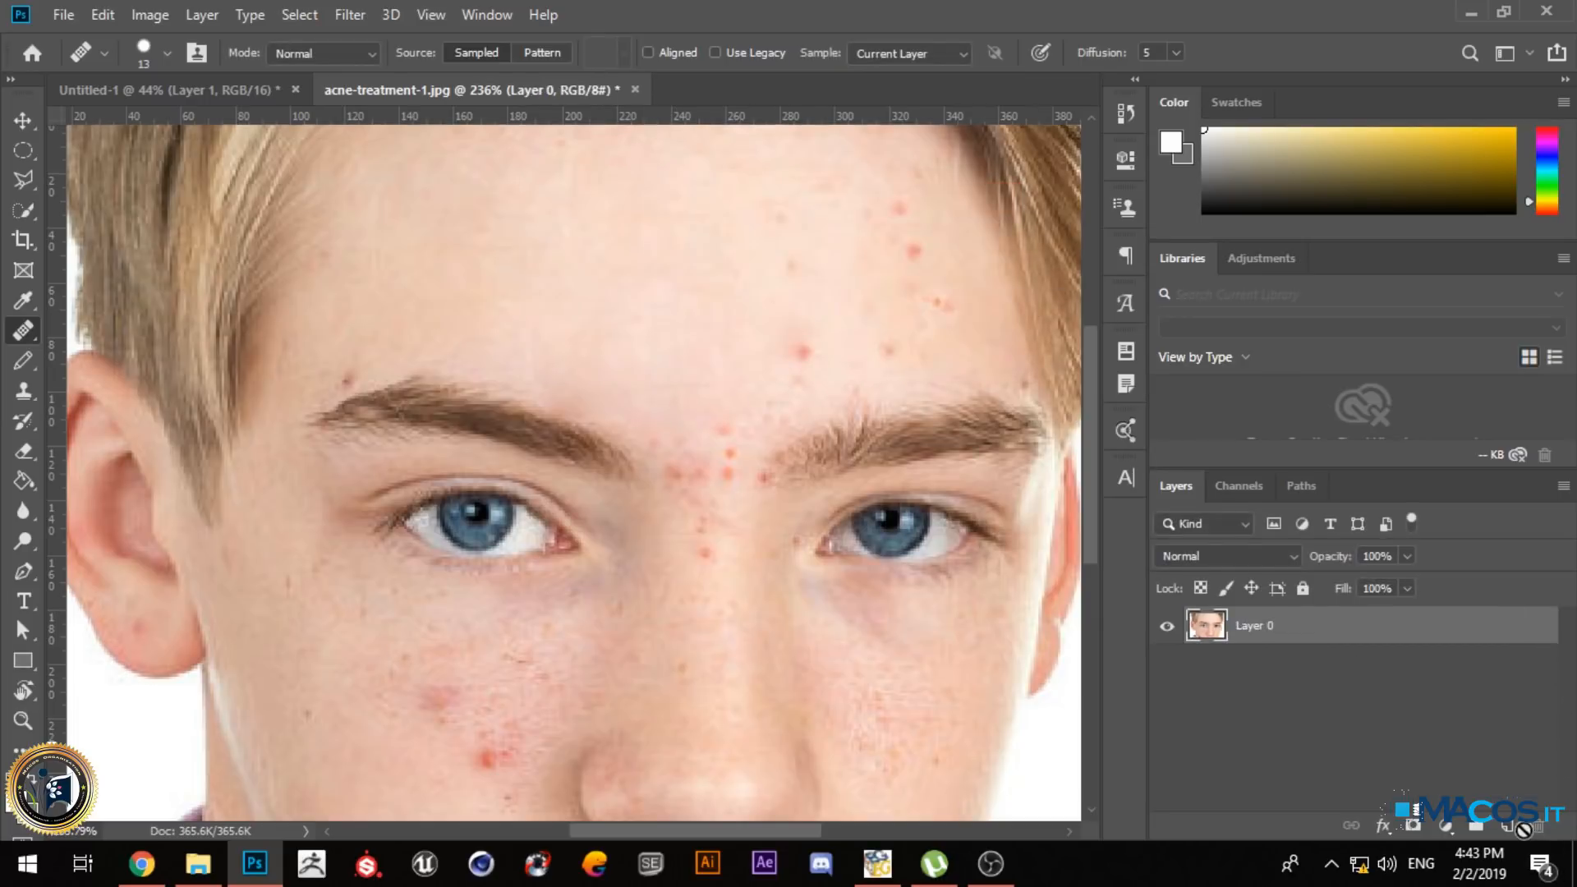
- Try healing the remaining forehead spots on a new empty layer above the photo
click(1510, 826)
click(704, 324)
click(804, 342)
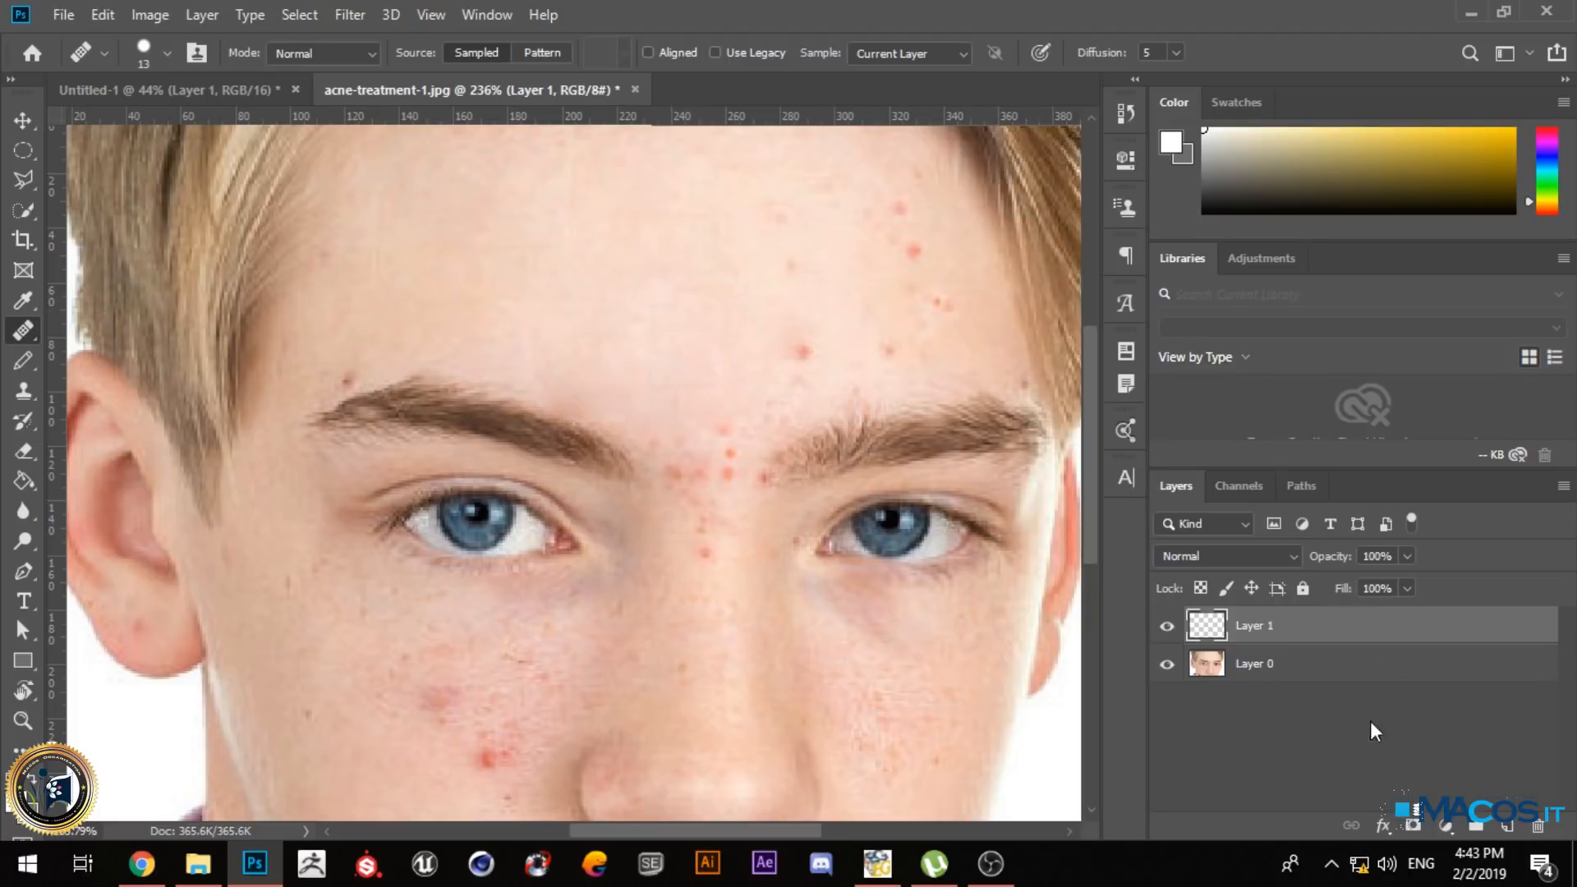
click(1296, 670)
click(1266, 633)
mouse_move(788, 299)
mouse_down()
mouse_move(806, 346)
mouse_move(776, 289)
mouse_move(807, 331)
mouse_move(831, 299)
mouse_move(840, 369)
mouse_up()
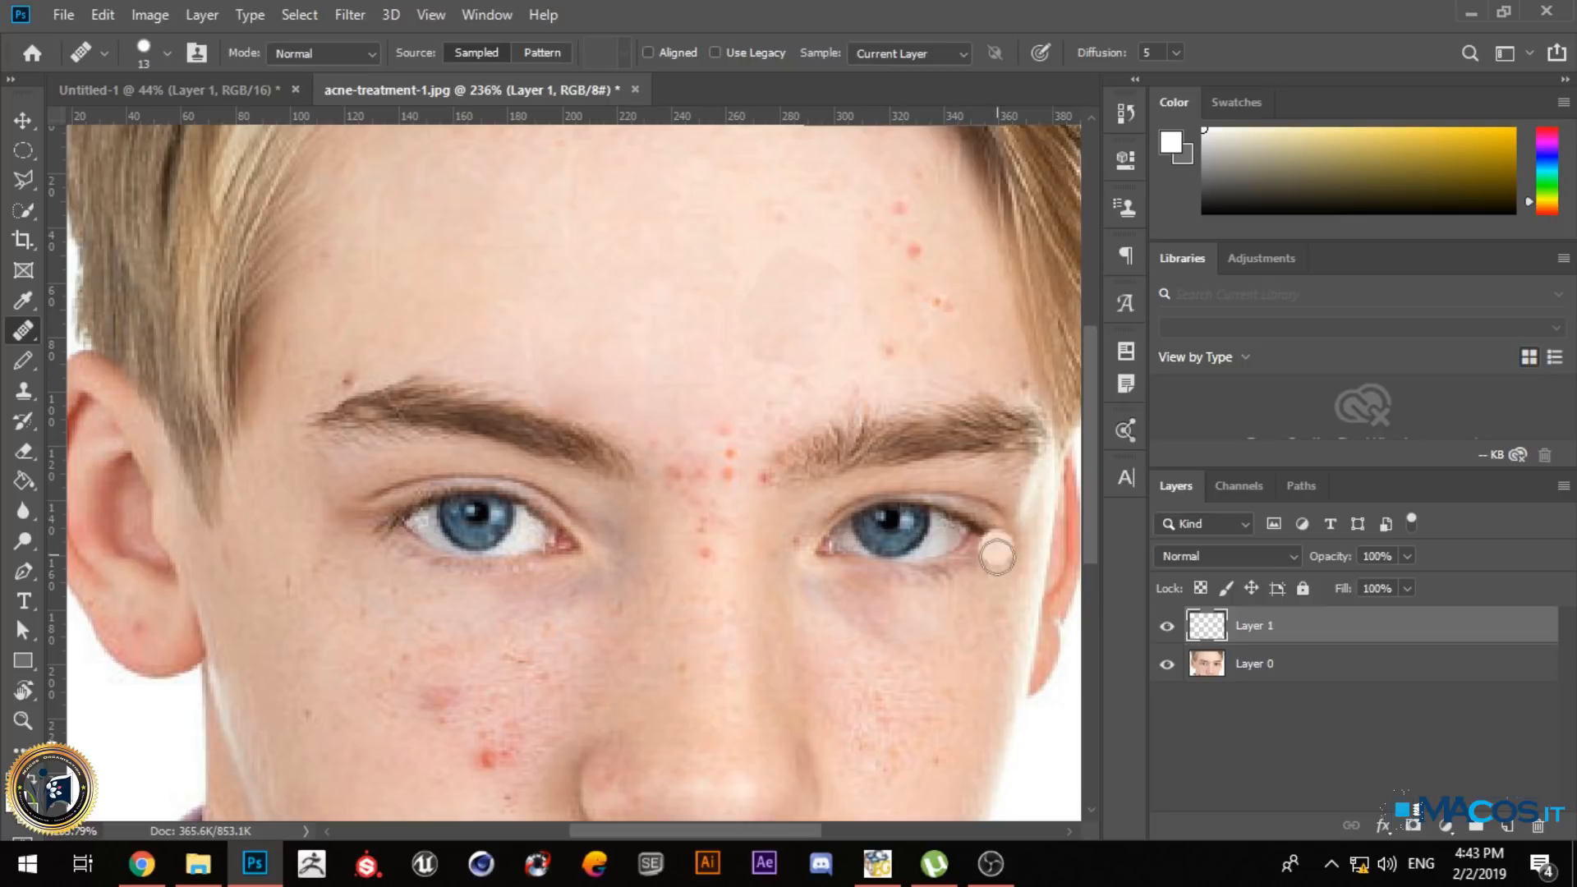
key(ctrl+z)
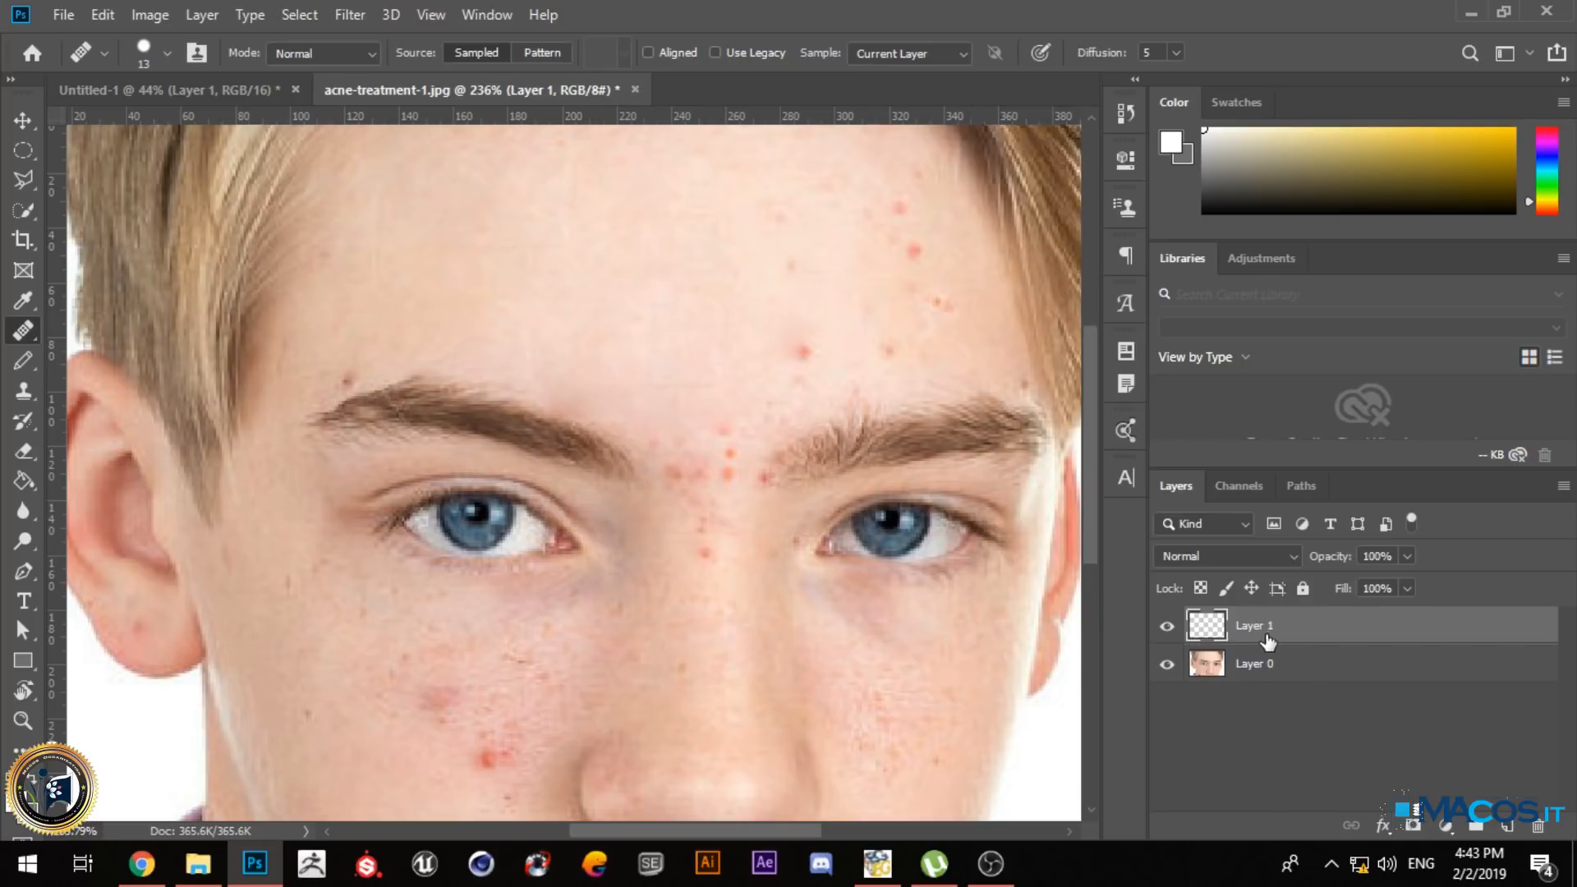
key(ctrl+z)
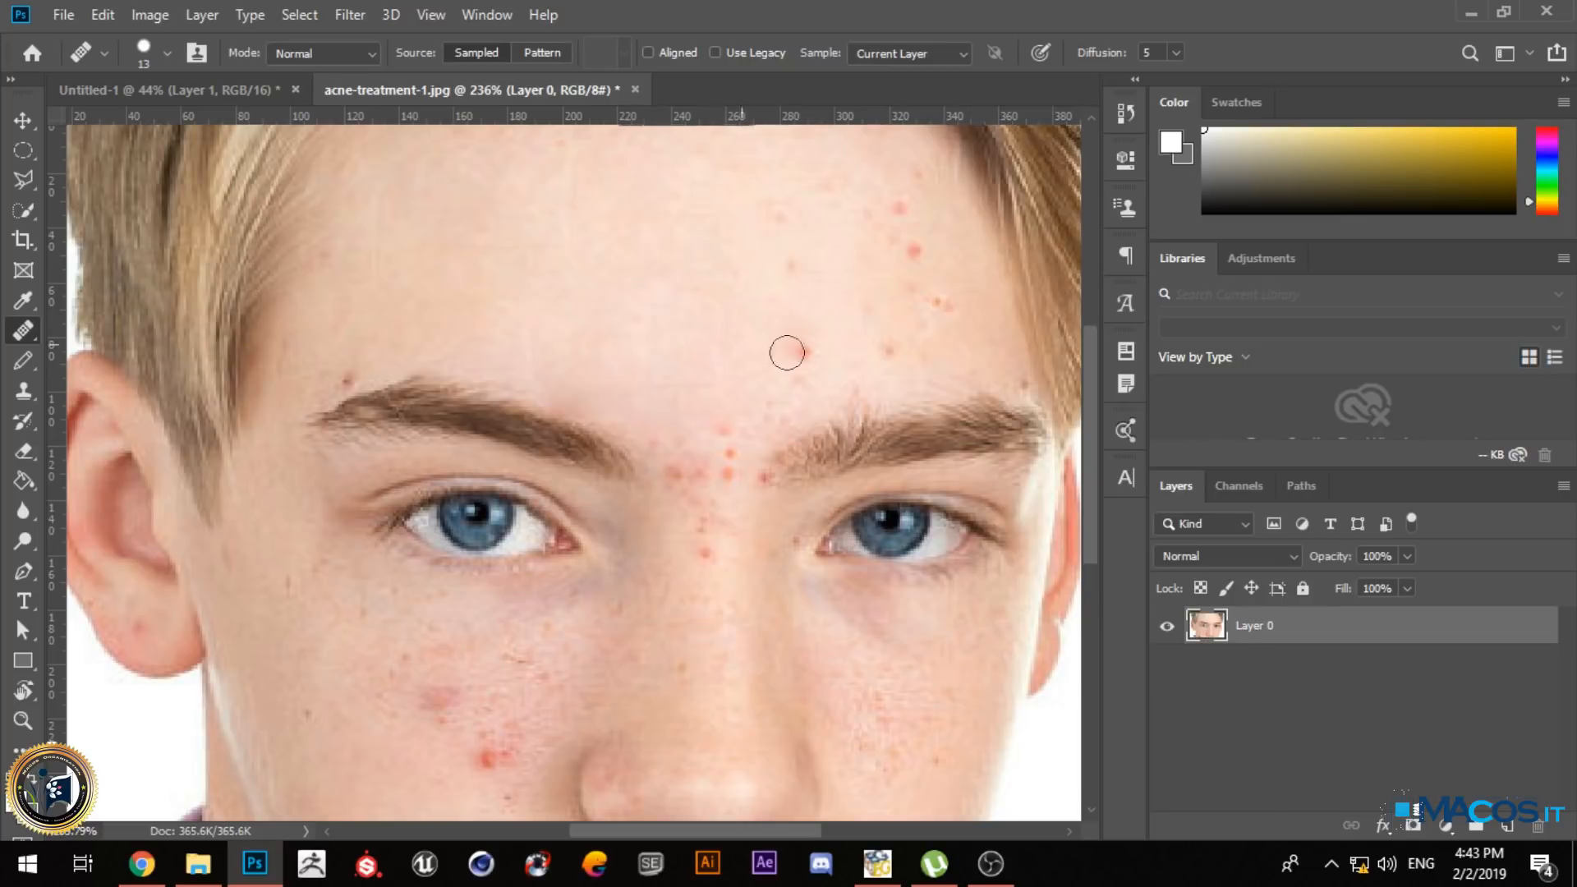
- On Layer 0, heal the spots on the right side of the forehead and between the eyebrows with resampled clean skin
mouse_move(803, 340)
mouse_down()
mouse_move(770, 220)
mouse_move(789, 254)
mouse_move(920, 309)
mouse_move(893, 225)
mouse_move(891, 328)
mouse_move(940, 309)
mouse_up()
alt+click(714, 396)
mouse_move(688, 470)
mouse_down()
mouse_move(730, 474)
mouse_move(725, 422)
mouse_move(705, 509)
mouse_move(673, 491)
mouse_move(719, 553)
mouse_move(764, 457)
mouse_up()
alt+click(695, 338)
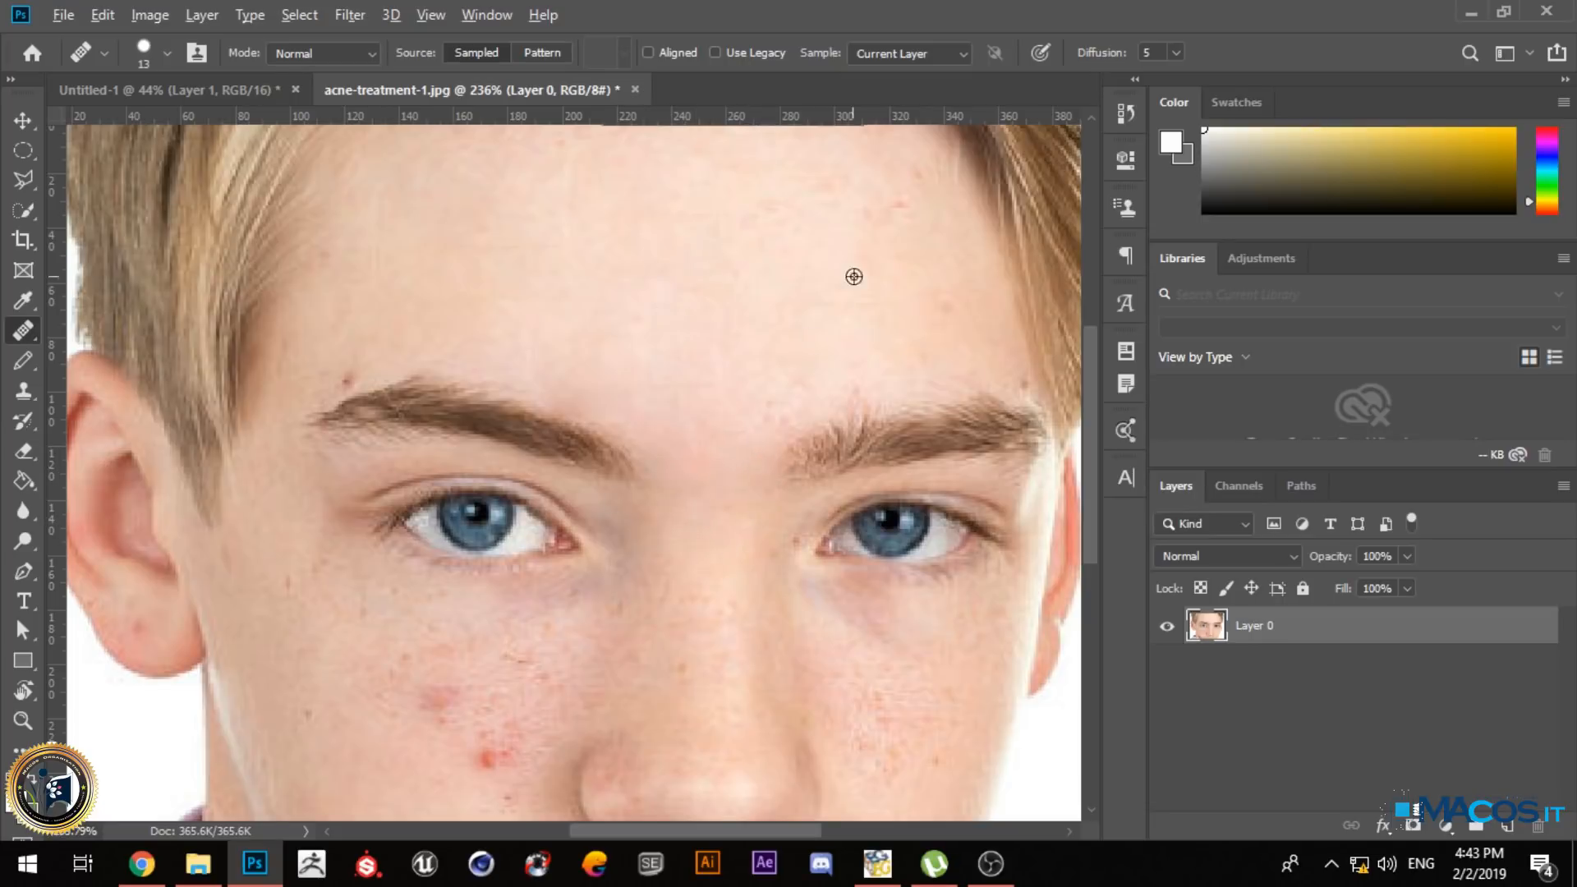
key(ctrl+1)
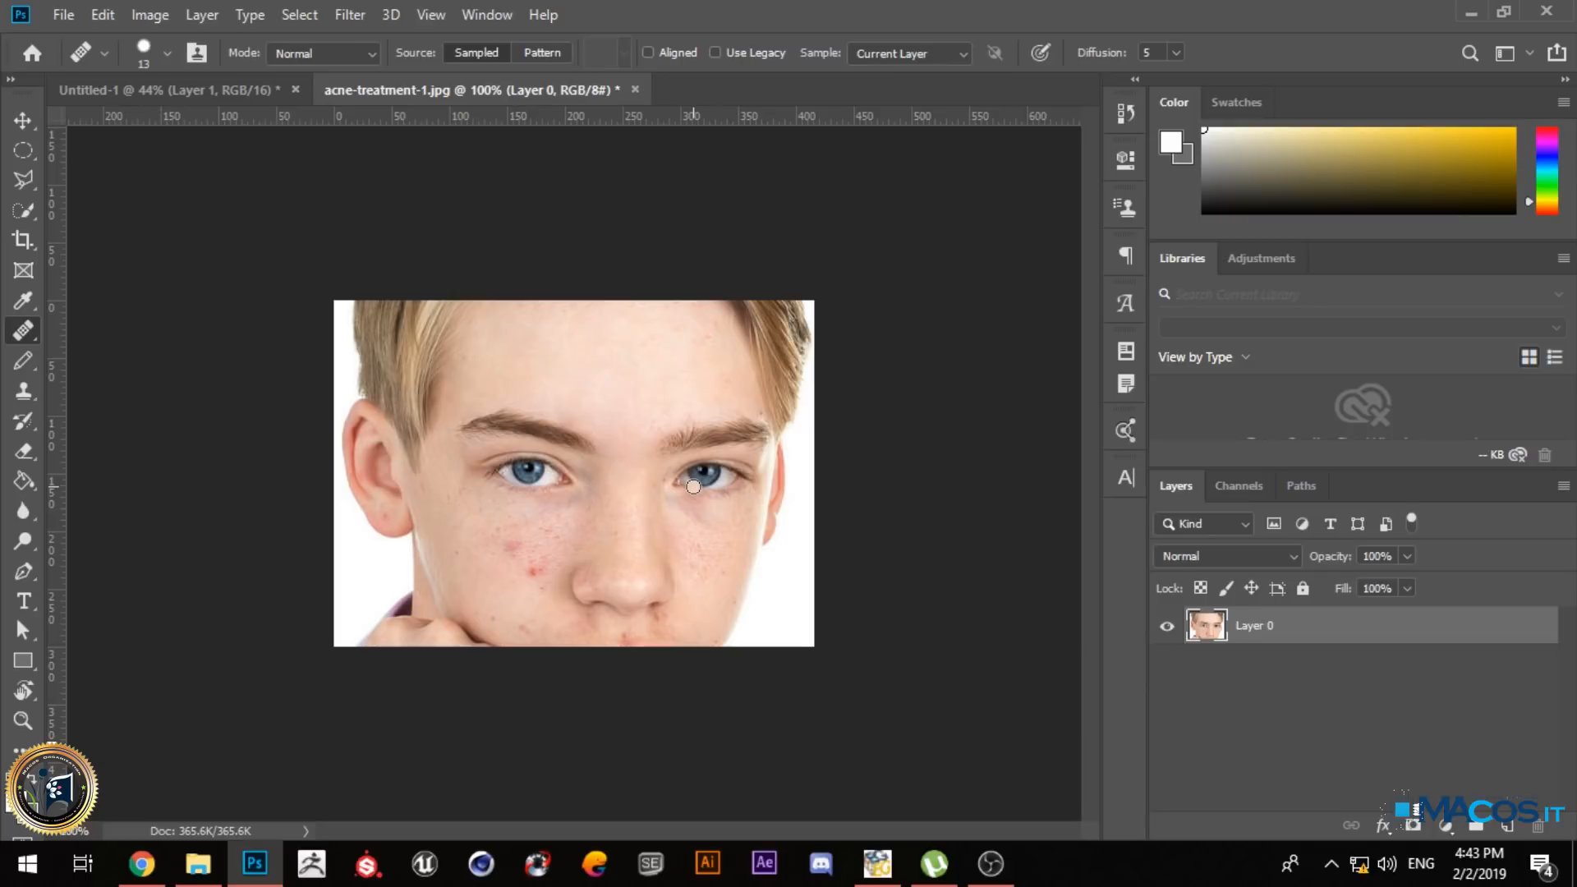
- Switch to the Clone Stamp Tool for the portrait
click(16, 367)
click(23, 332)
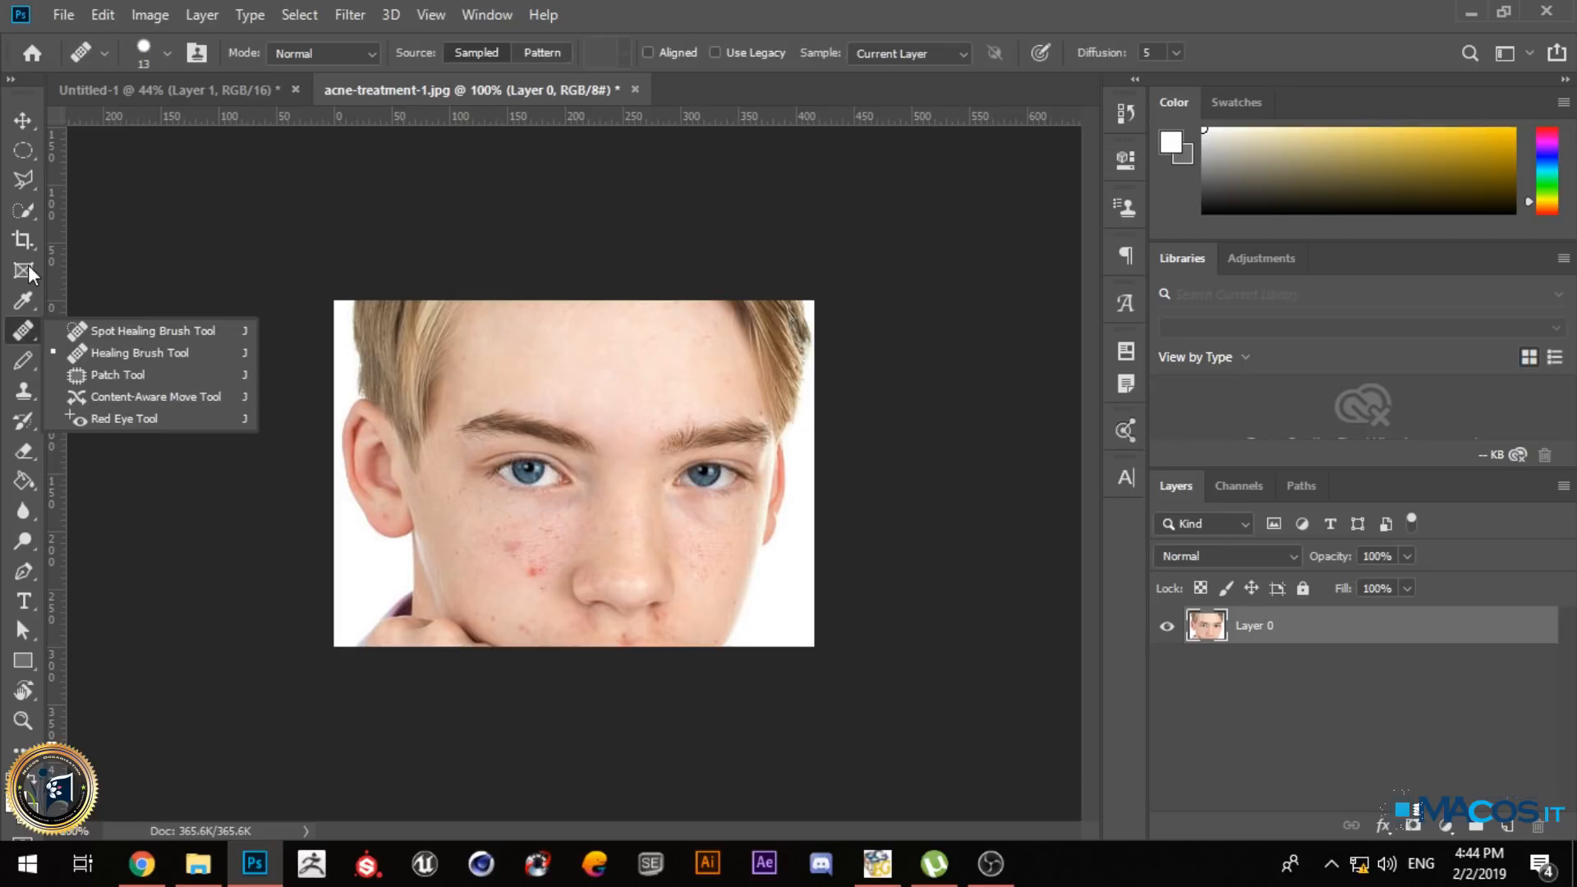
click(27, 432)
click(37, 450)
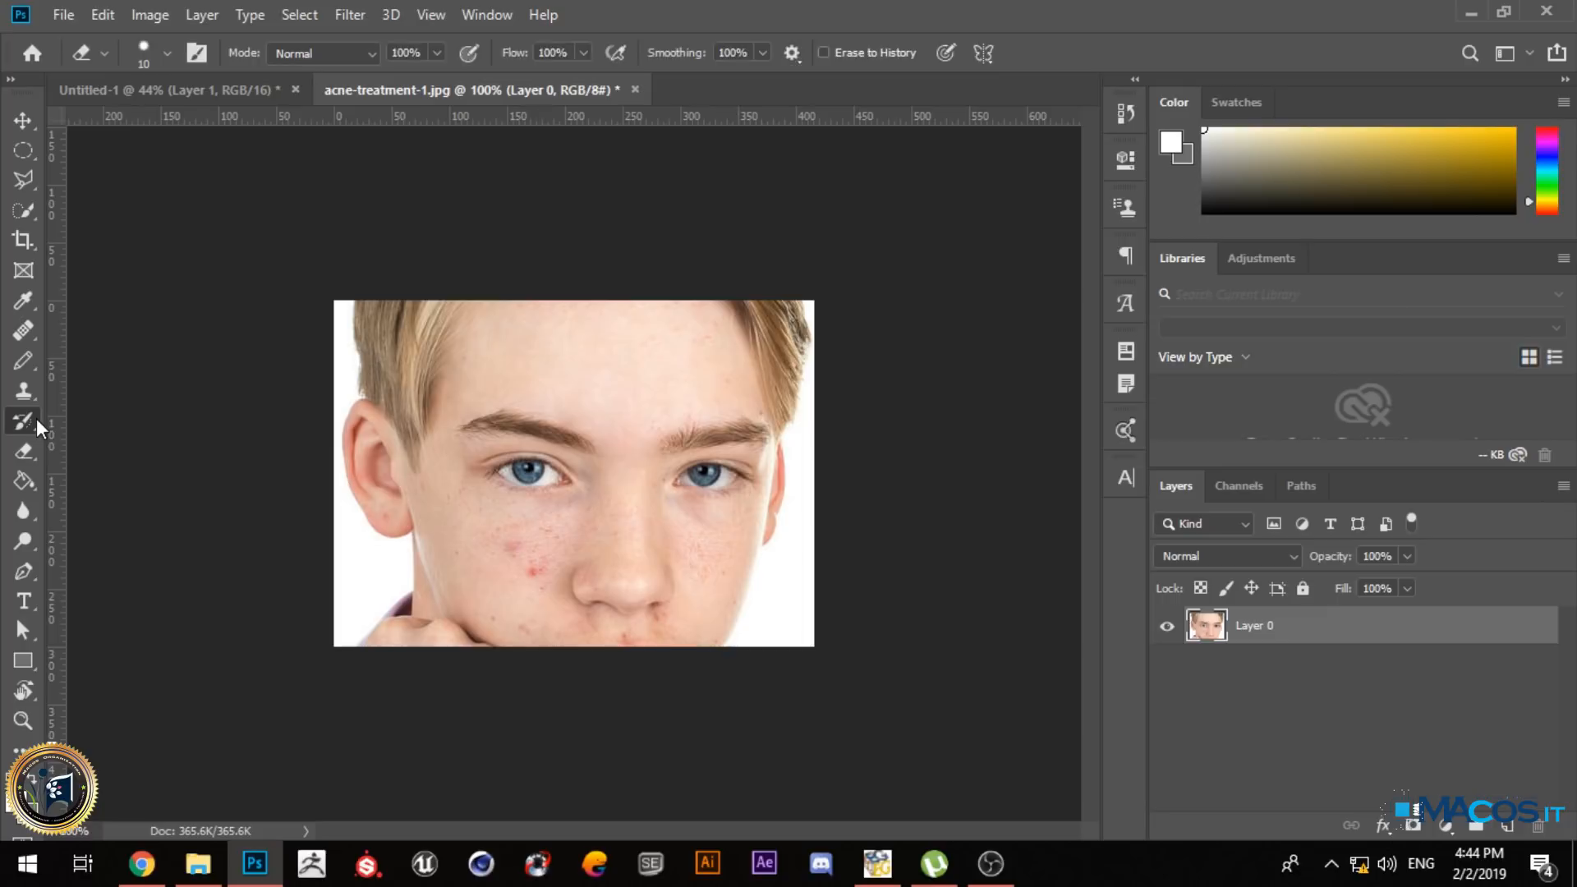
click(36, 418)
click(33, 397)
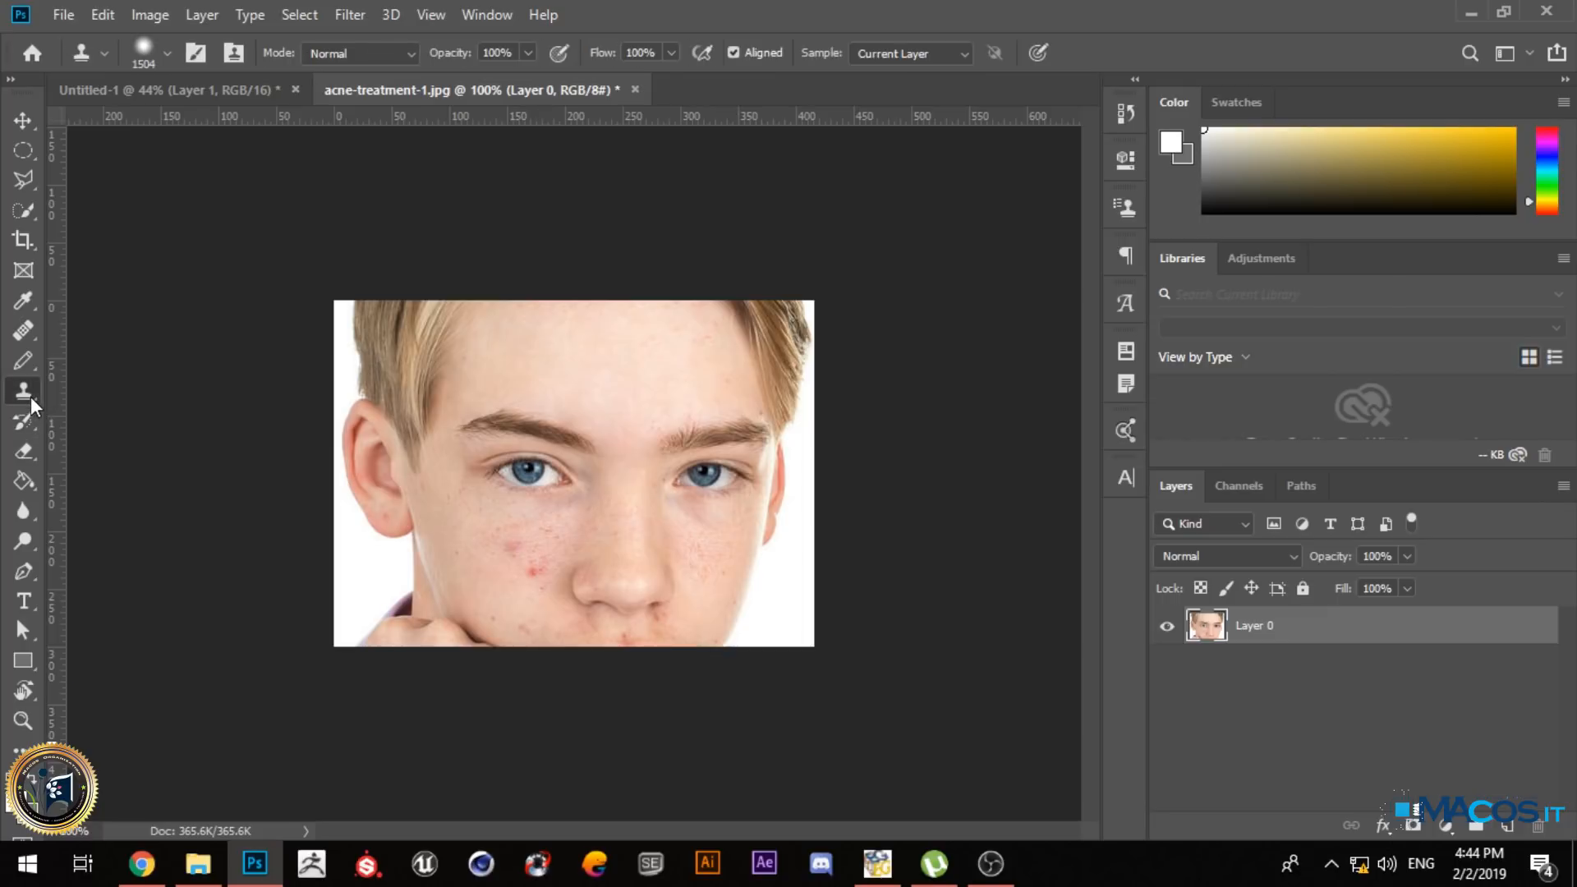